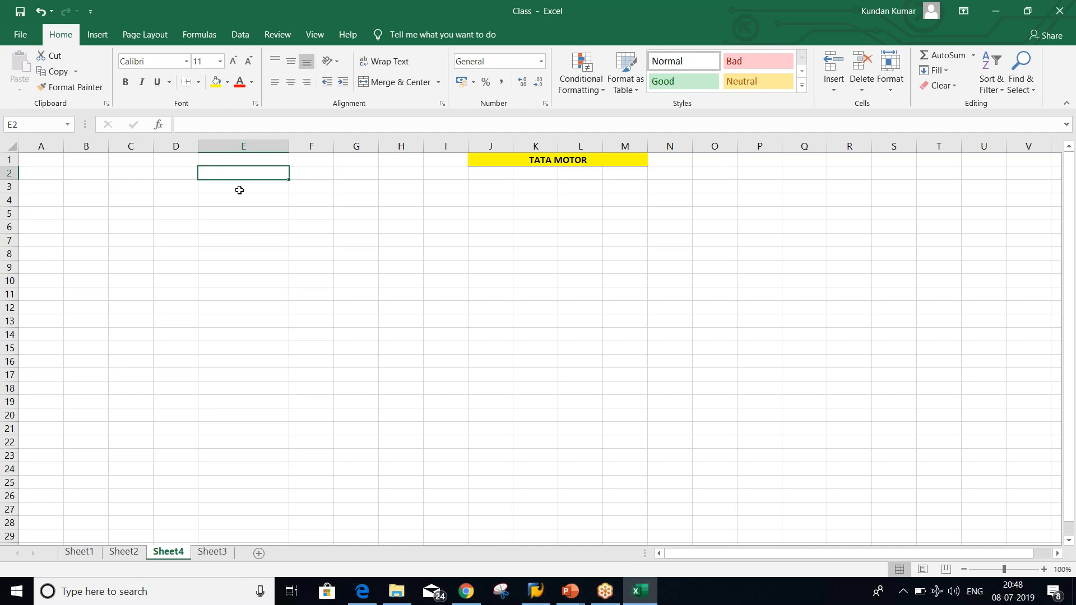
# Type RENT ACT DR. into E2 and VENDOR CR. into E3 in capital letters
pyautogui.press('capslock')
pyautogui.write('RENT ')
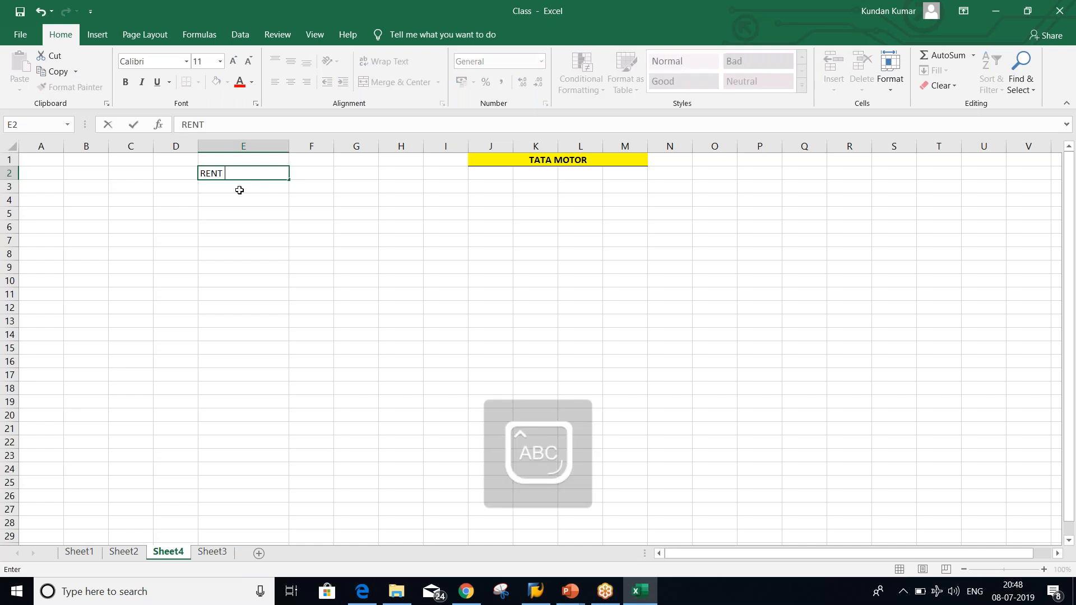
pyautogui.write('ACT')
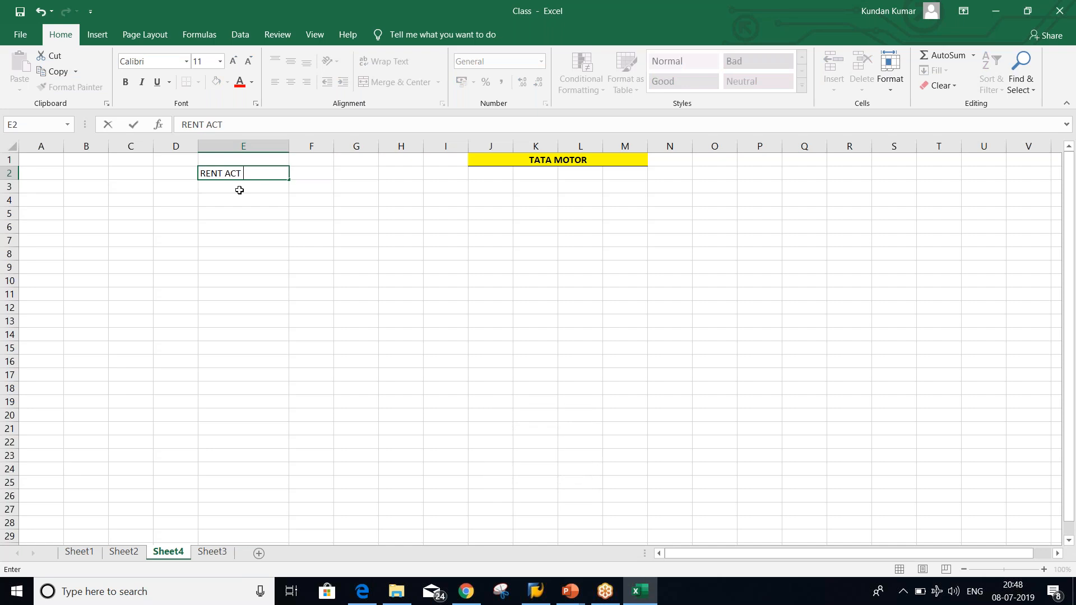
pyautogui.write(' DR.')
pyautogui.press('Return')
pyautogui.write('V')
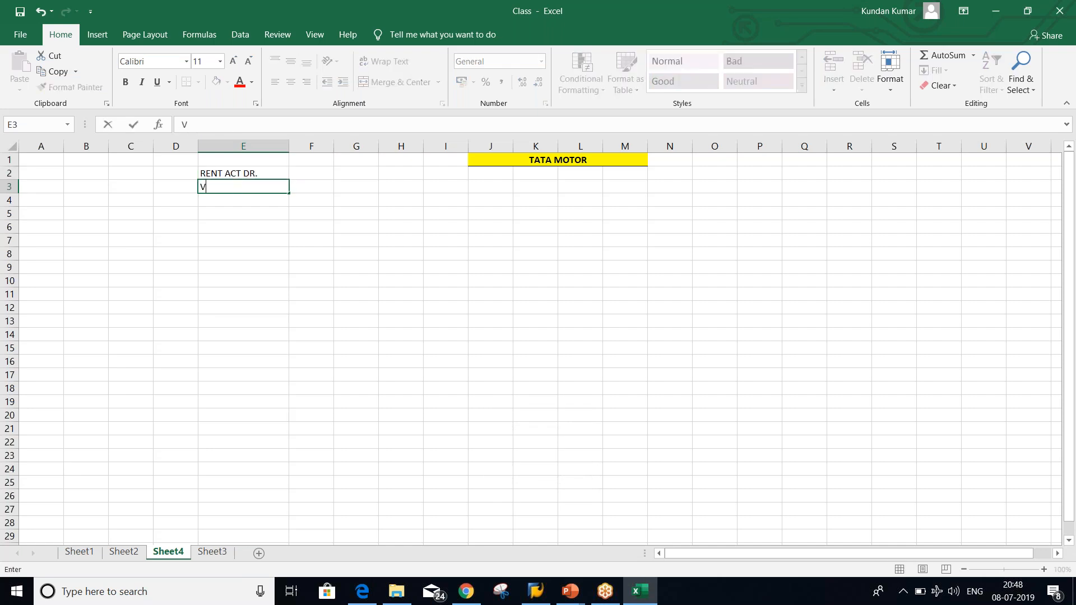
pyautogui.write('ENDOR CR.')
pyautogui.press('Return')
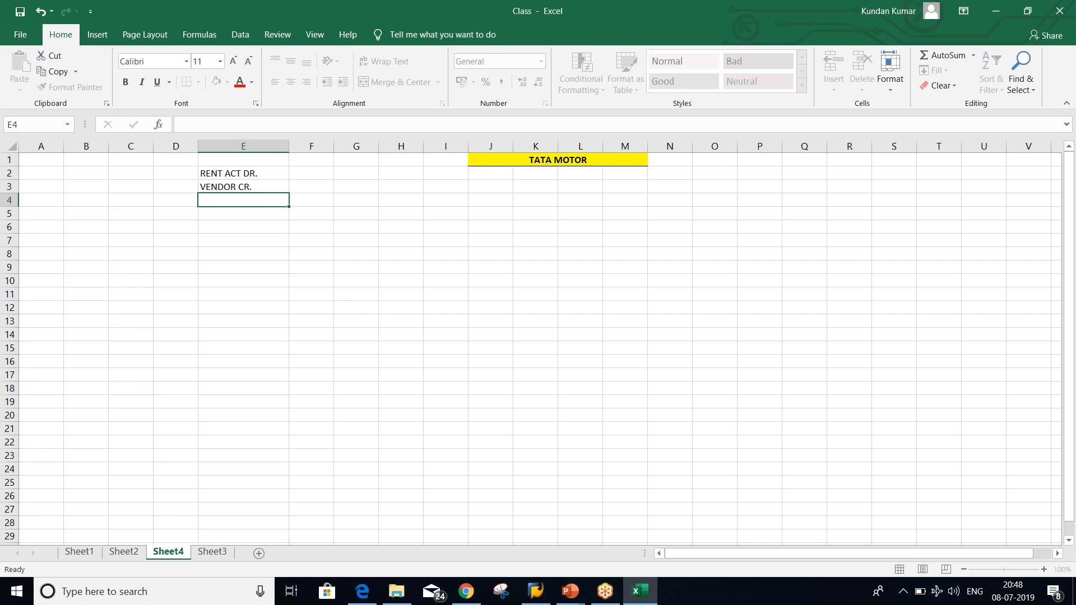
# Enter the label G/L ACT in cell D2
pyautogui.click(181, 174)
pyautogui.write('G/L A')
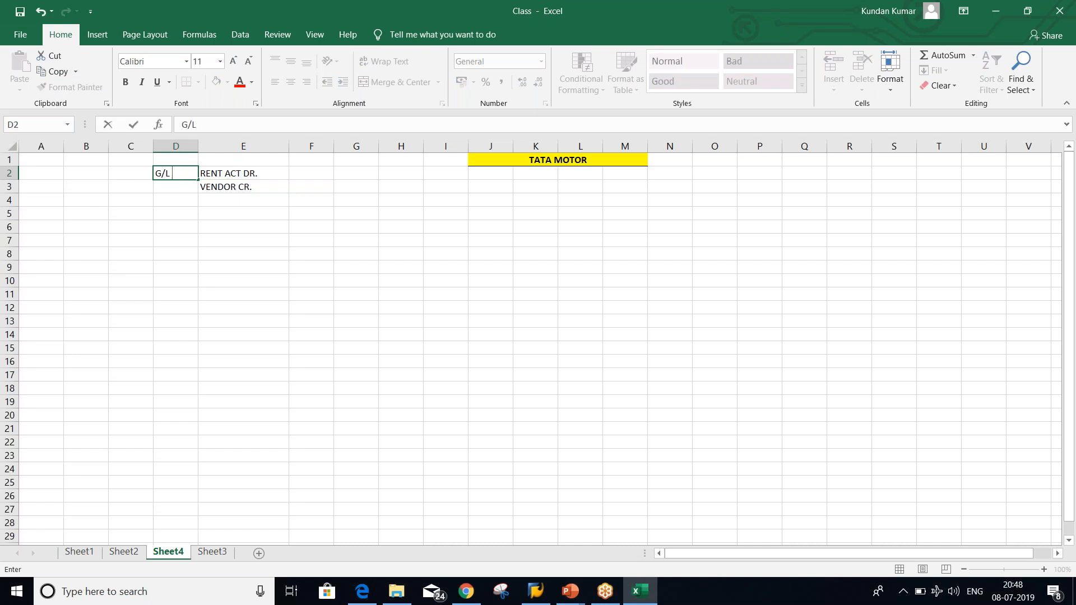
pyautogui.write('CT')
pyautogui.press('Return')
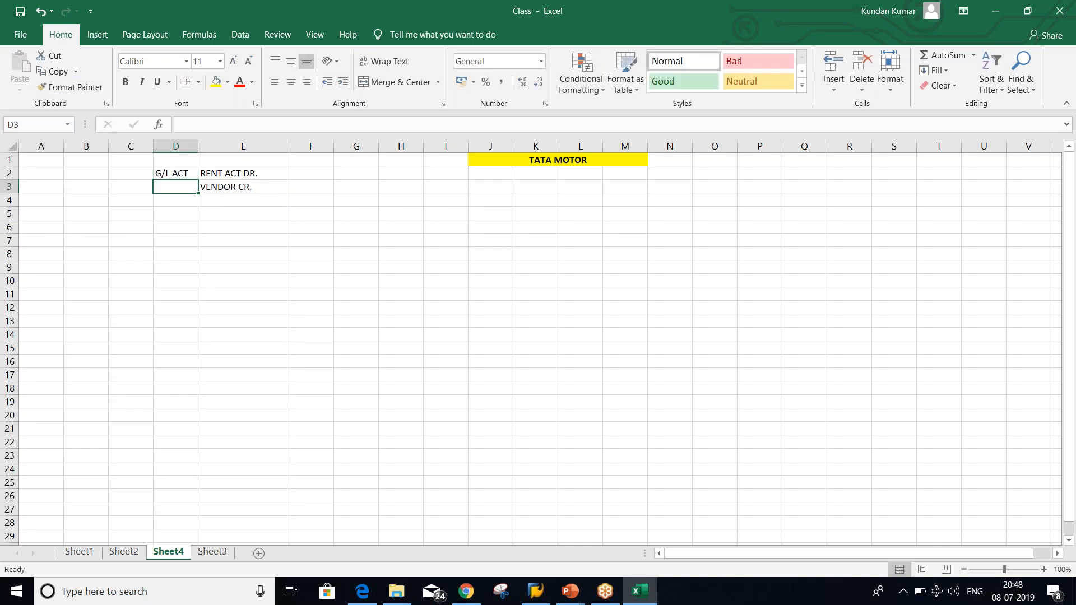
# Change E3's VENDOR CR. to XYZ INFRA. CR. in the formula bar
pyautogui.click(263, 191)
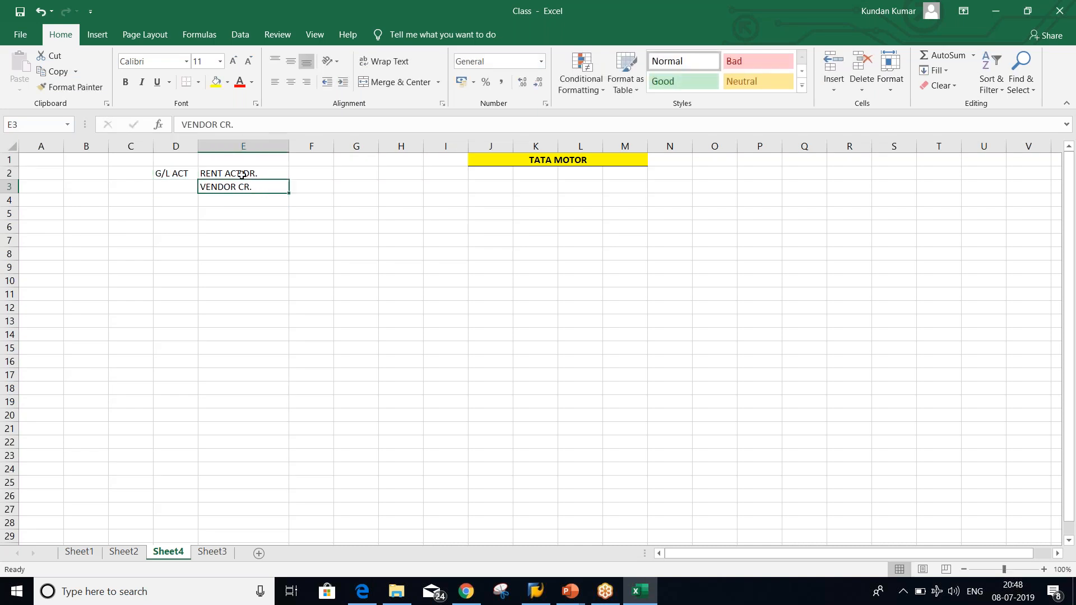
pyautogui.click(217, 124)
pyautogui.press('BackSpace')
pyautogui.press('BackSpace')
pyautogui.press('BackSpace')
pyautogui.press('BackSpace')
pyautogui.press('BackSpace')
pyautogui.press('BackSpace')
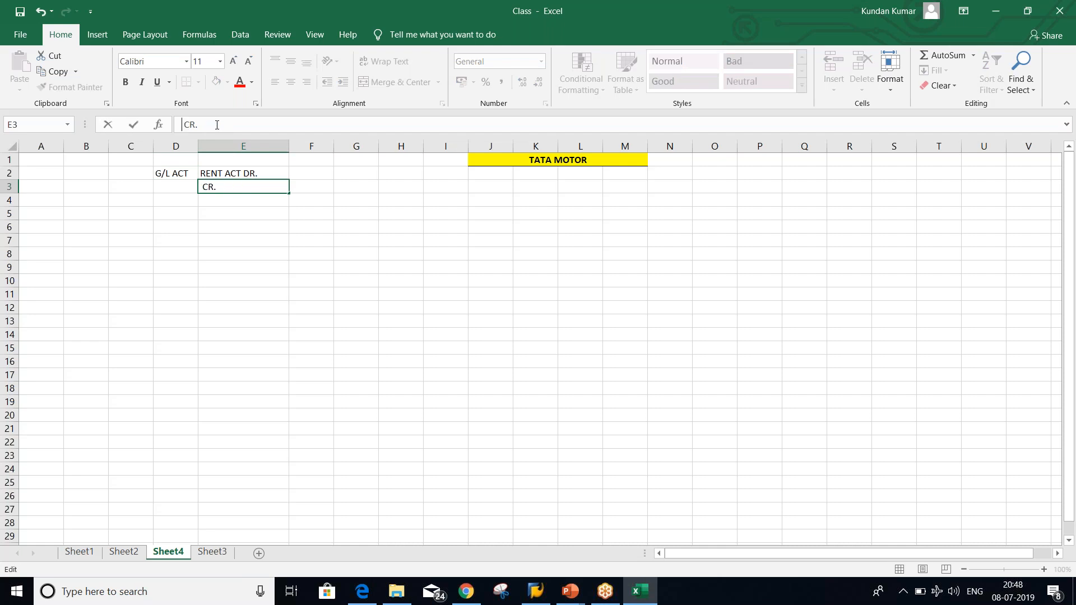
pyautogui.write('XYZ INFRA')
pyautogui.write('.')
pyautogui.press('Return')
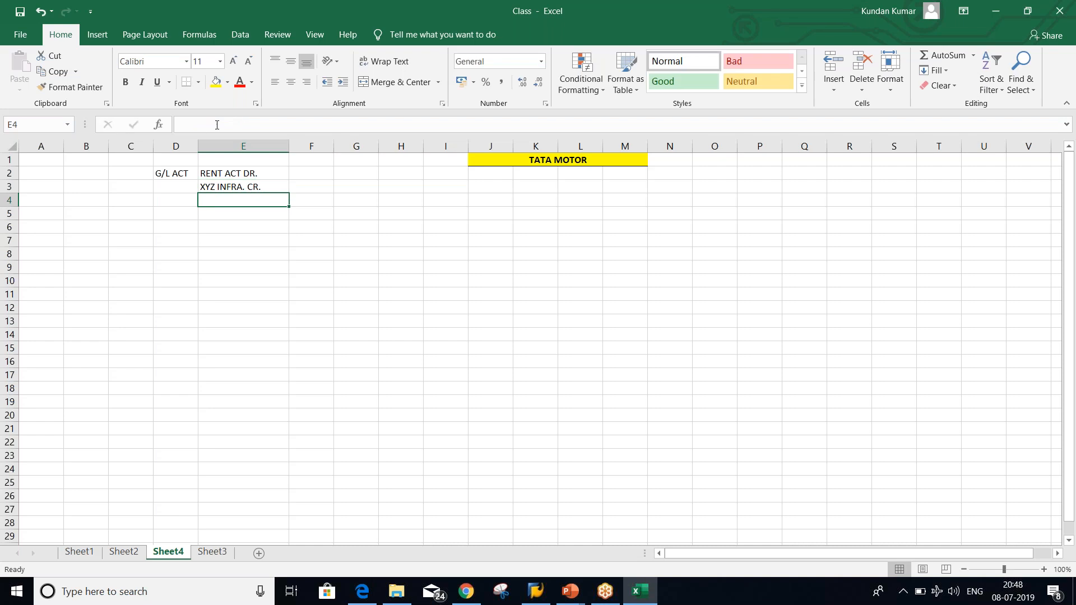
pyautogui.click(180, 188)
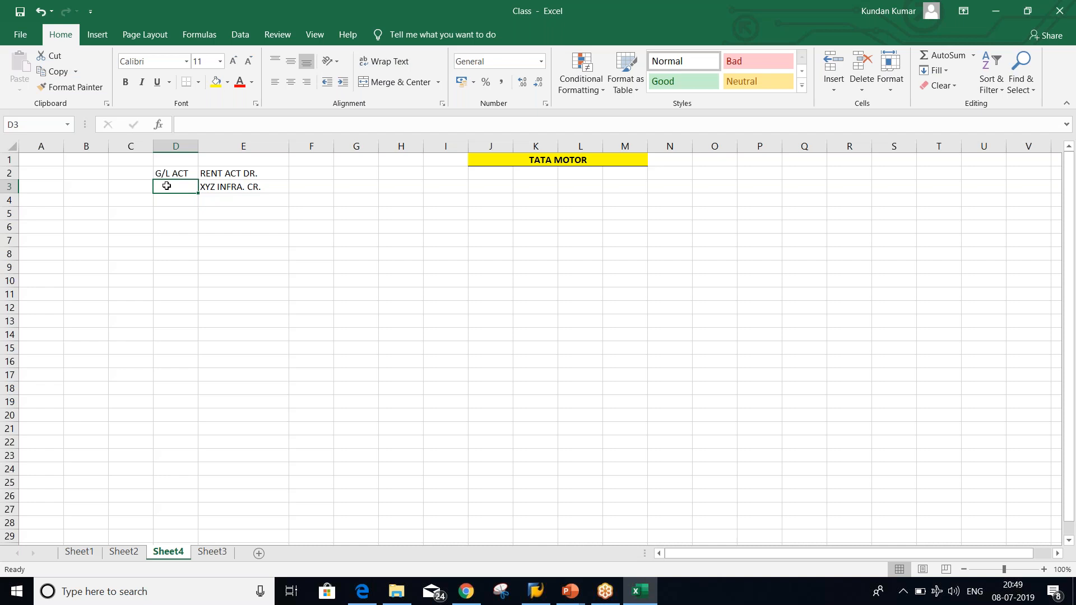
# Label cell D3 as VENDOR beside the credit line
pyautogui.click(177, 173)
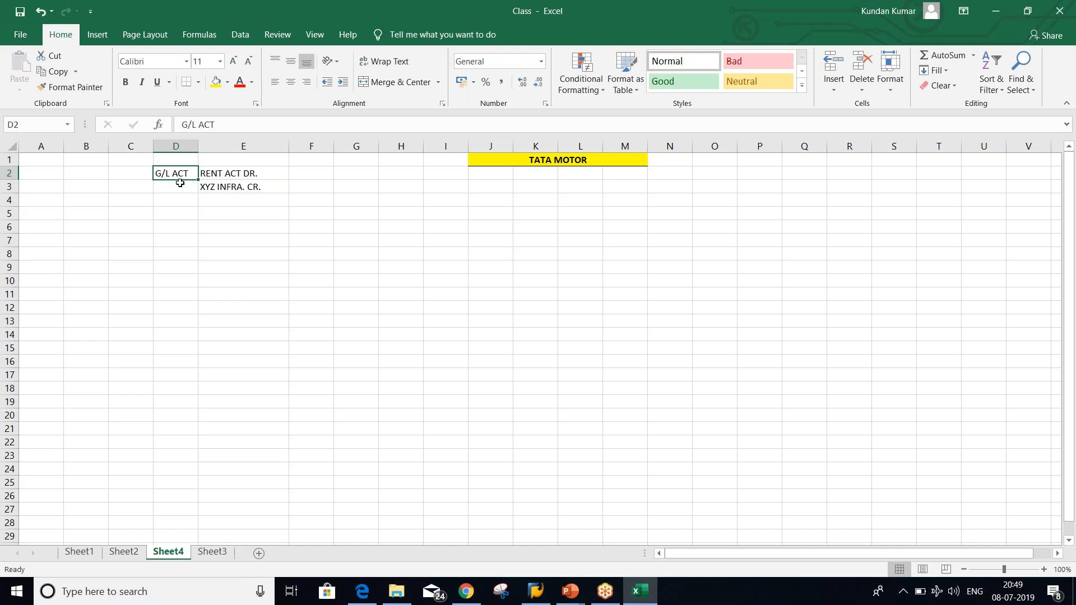
pyautogui.click(180, 185)
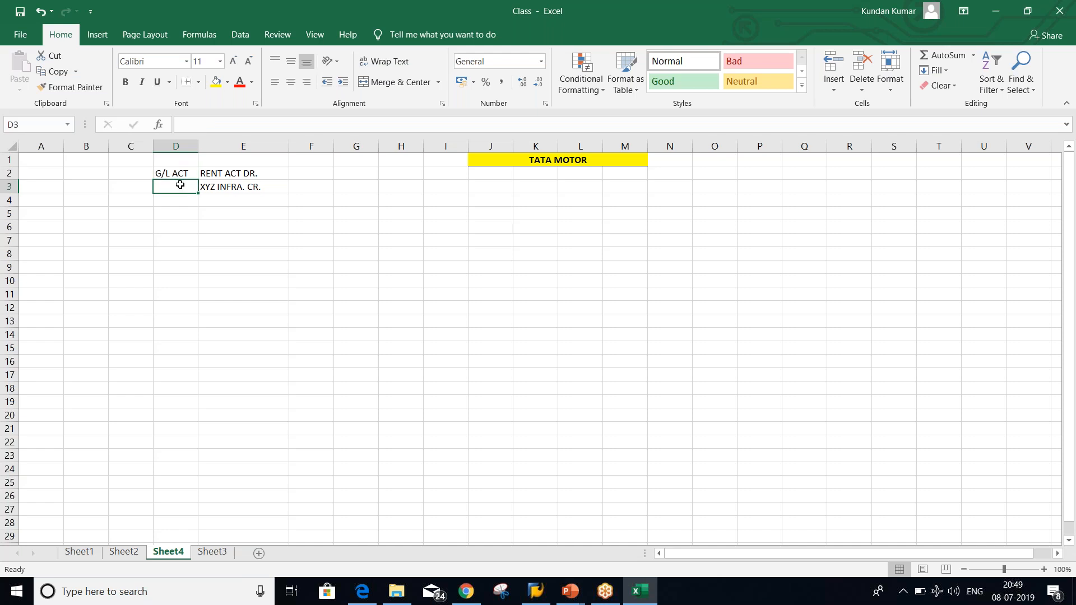
pyautogui.write('VEN')
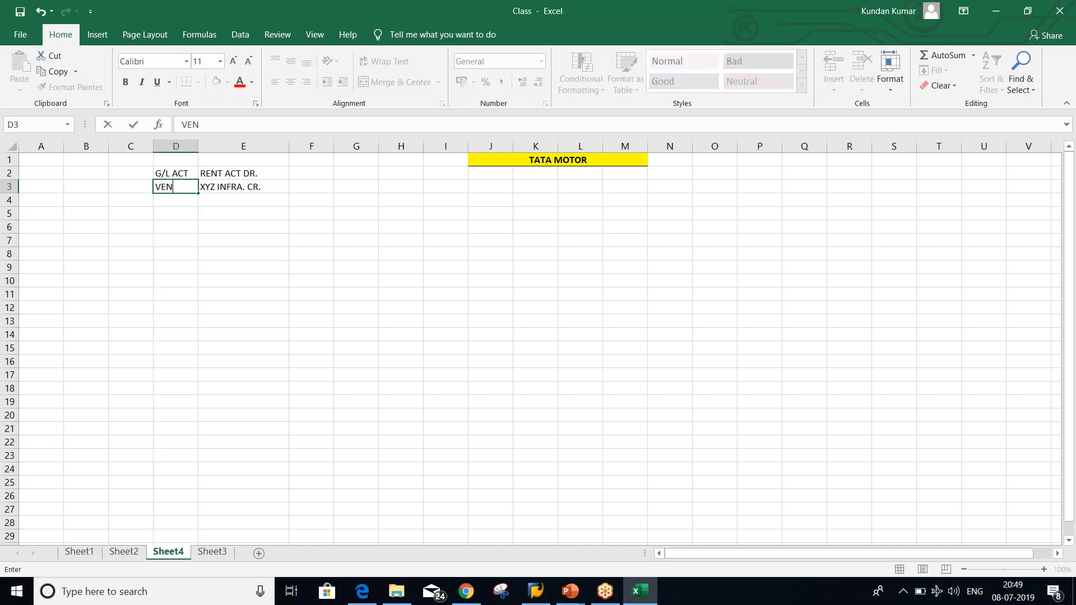
pyautogui.write('DOR')
pyautogui.press('Return')
# Review the RENT ACT DR., XYZ INFRA. CR., G/L ACT and VENDOR cells, then preview PowerPoint windows
pyautogui.click(226, 187)
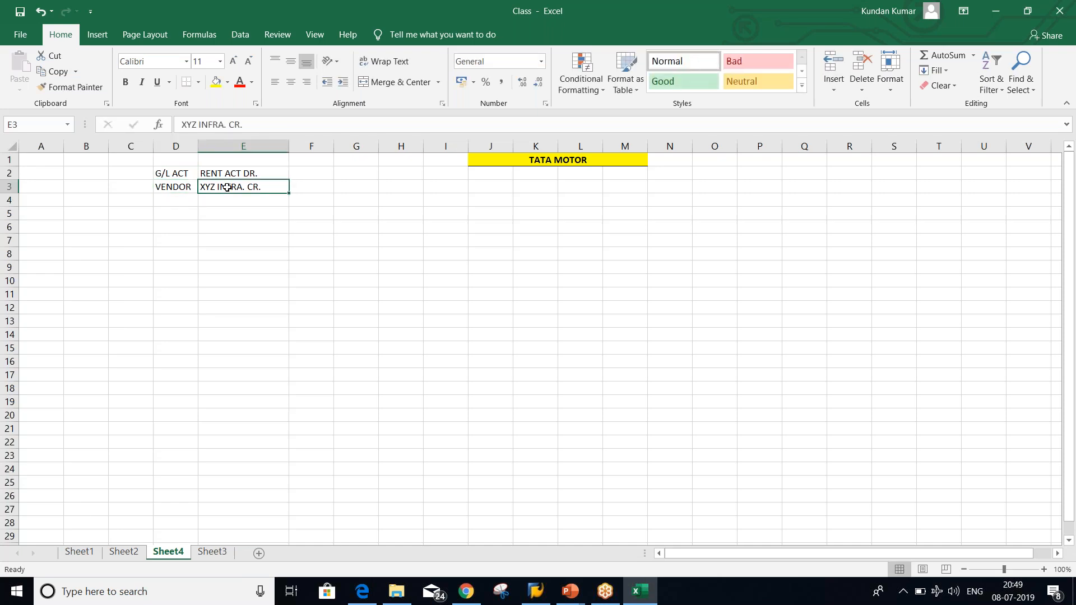
pyautogui.press('Up')
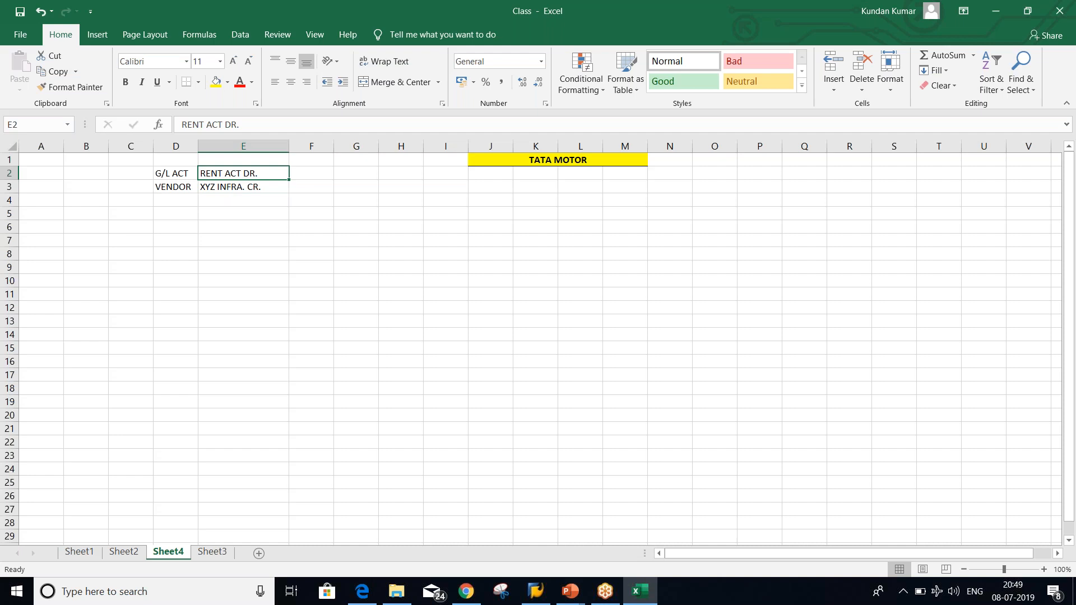
pyautogui.click(223, 189)
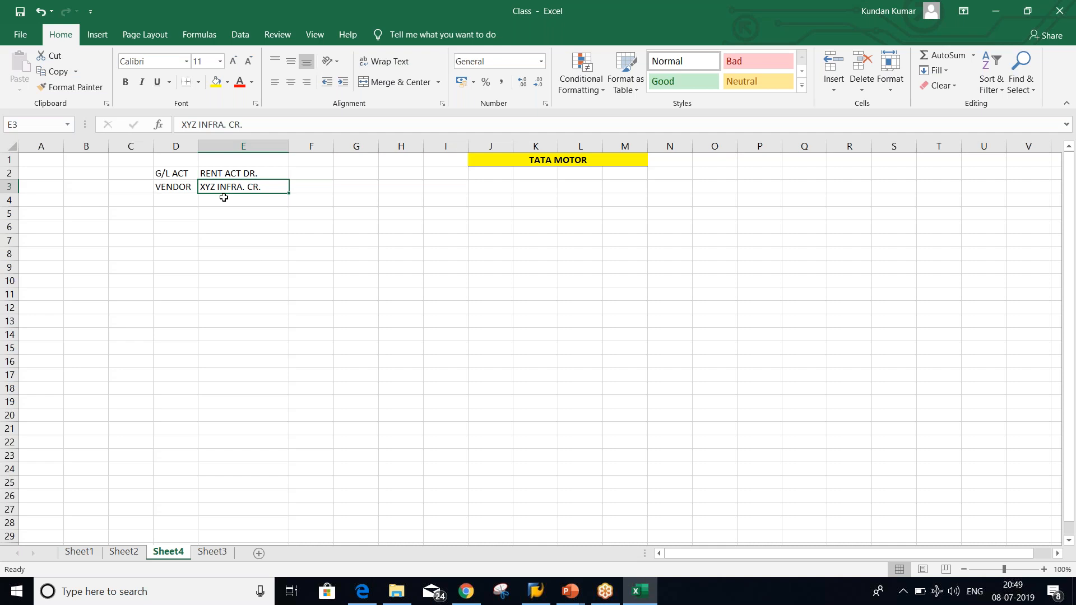
pyautogui.click(251, 174)
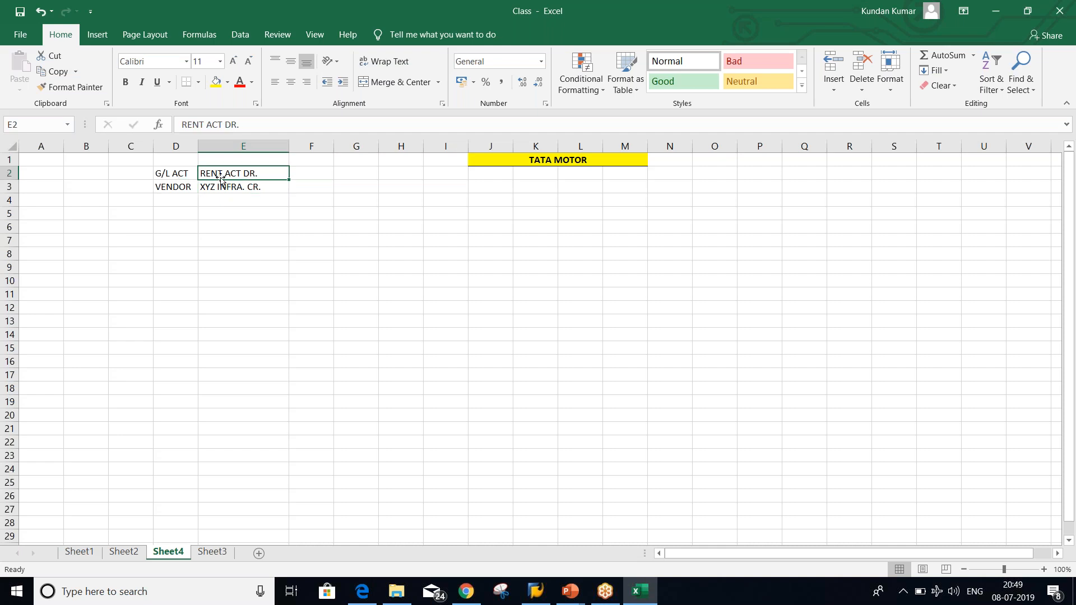
pyautogui.click(176, 175)
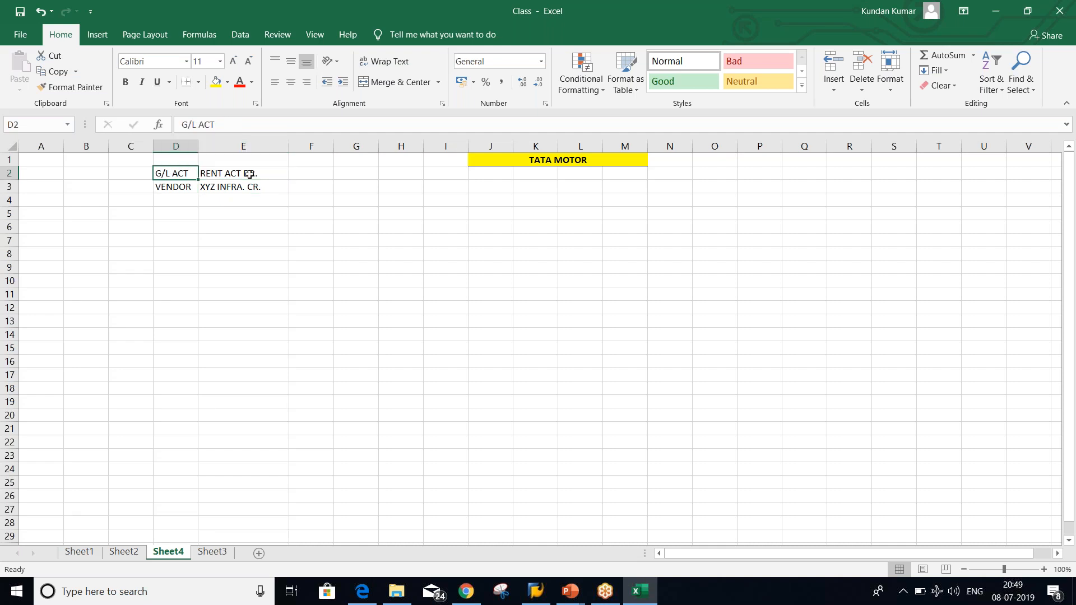
pyautogui.click(261, 175)
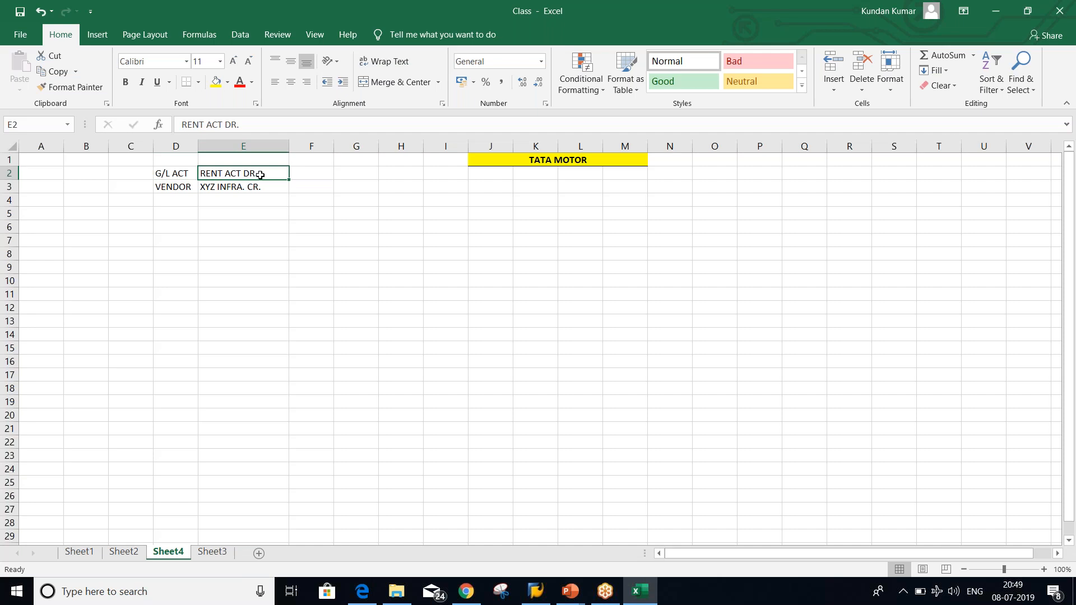
pyautogui.click(177, 175)
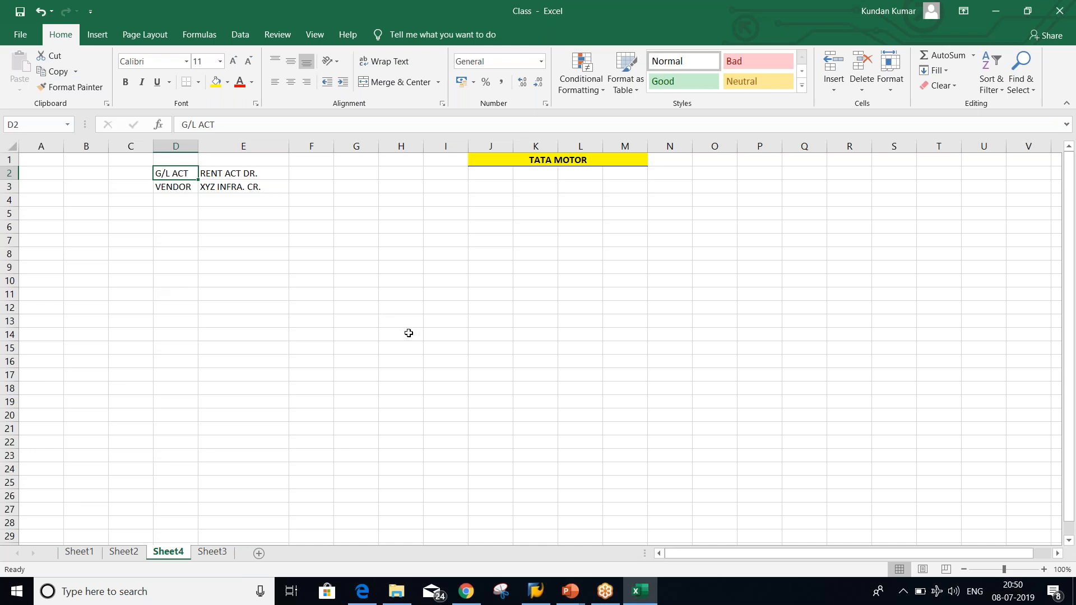
pyautogui.click(171, 188)
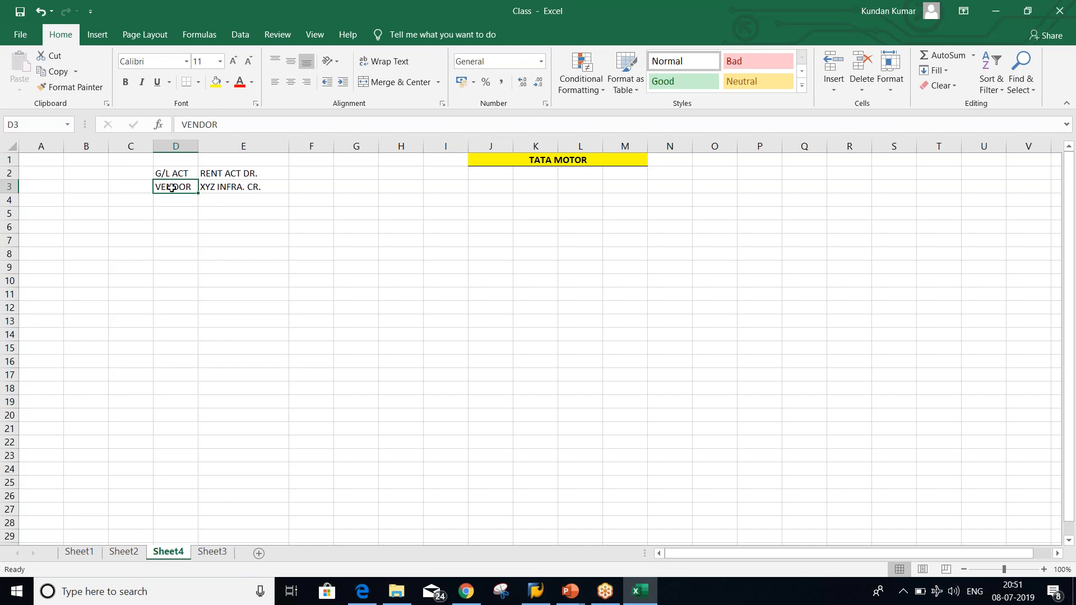
pyautogui.click(571, 591)
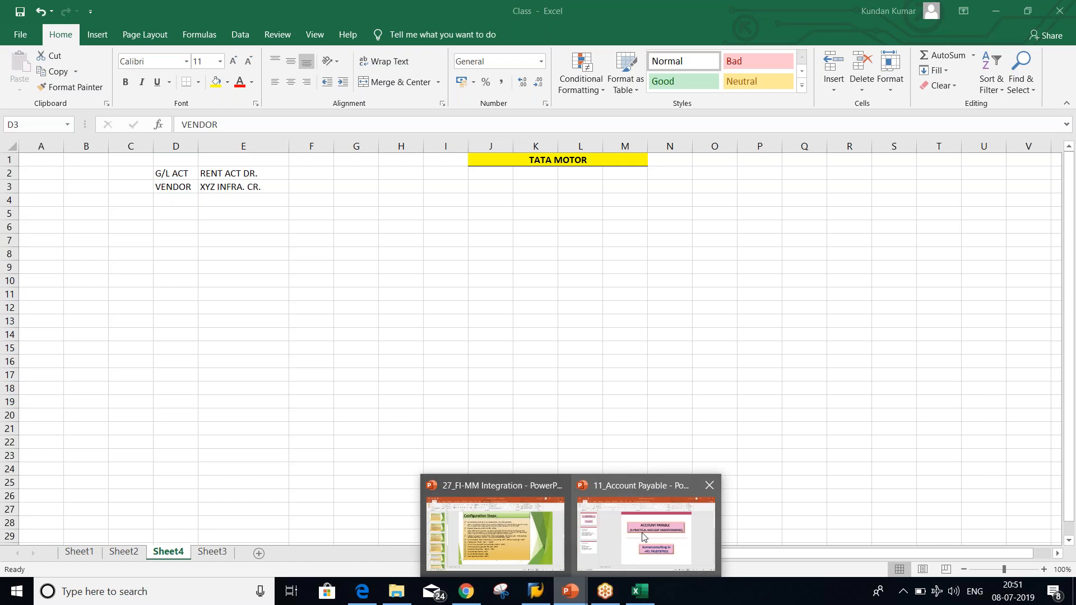
# Bring up the 11_Account Payable presentation at slide 2, Configuration Steps
pyautogui.click(644, 537)
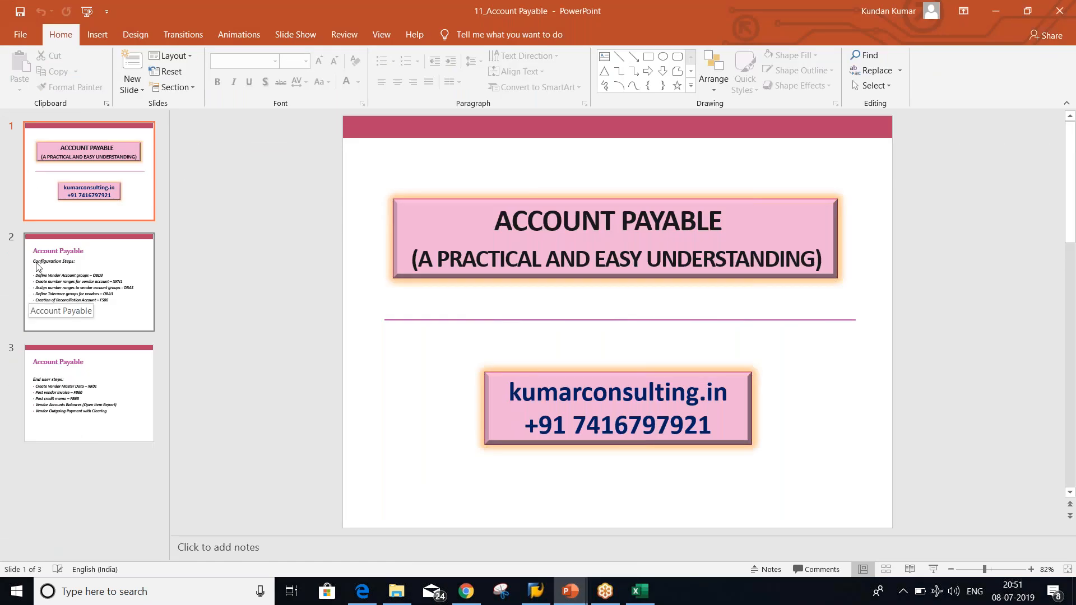
pyautogui.click(61, 324)
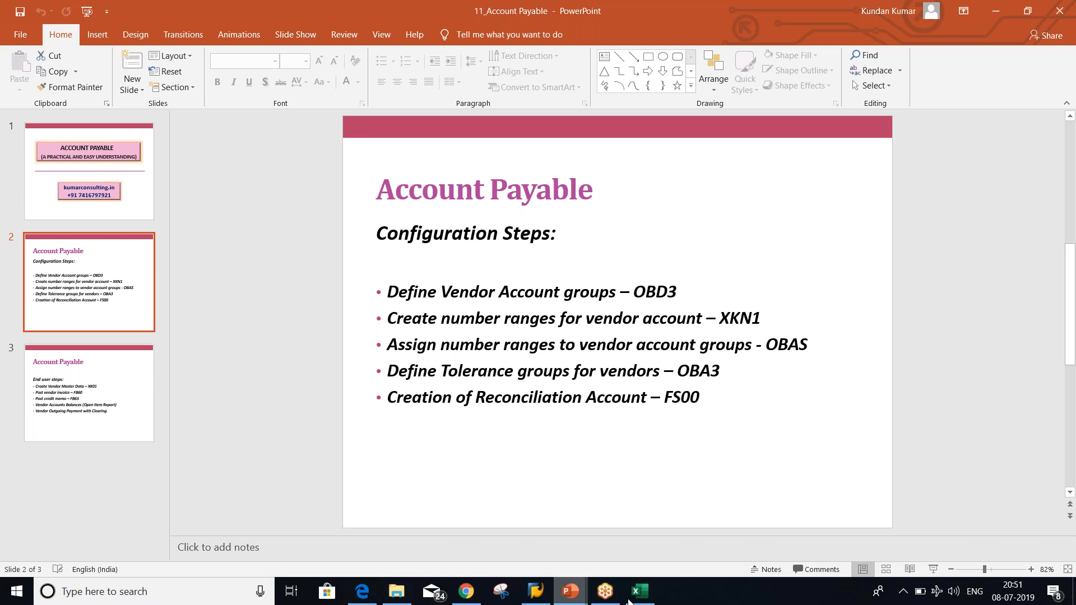
# Back in Excel, enter GL ACT. GRP in G3 and widen column G to fit it
pyautogui.click(648, 599)
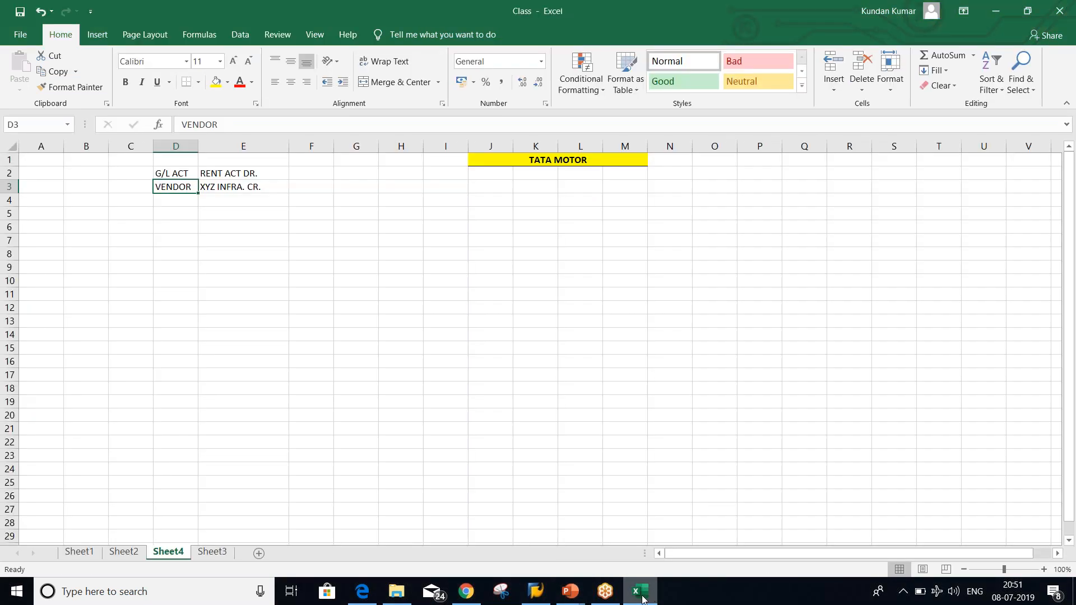
pyautogui.click(397, 310)
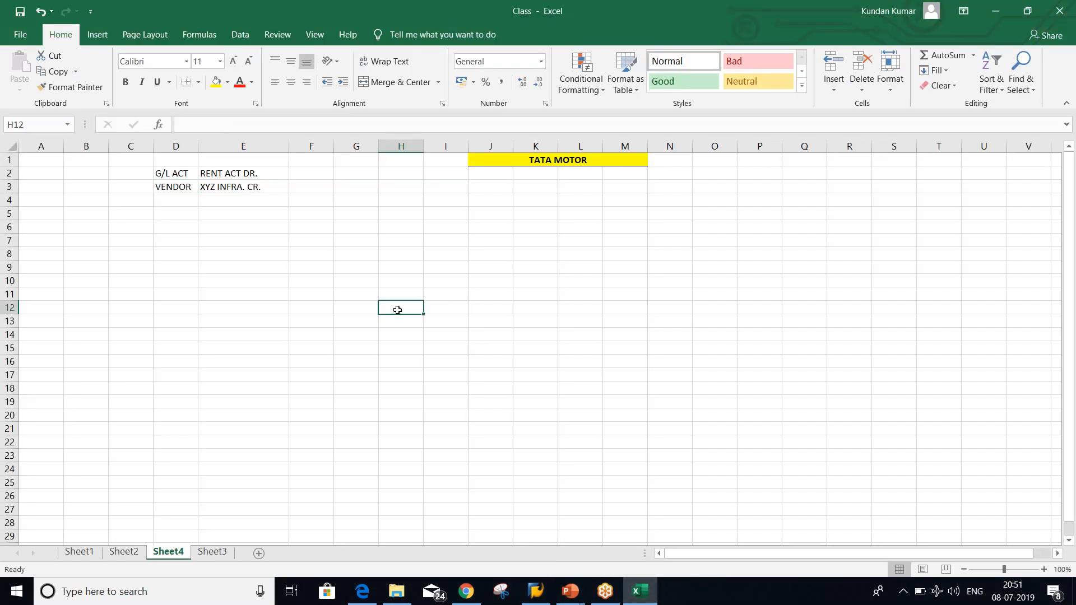
pyautogui.click(345, 183)
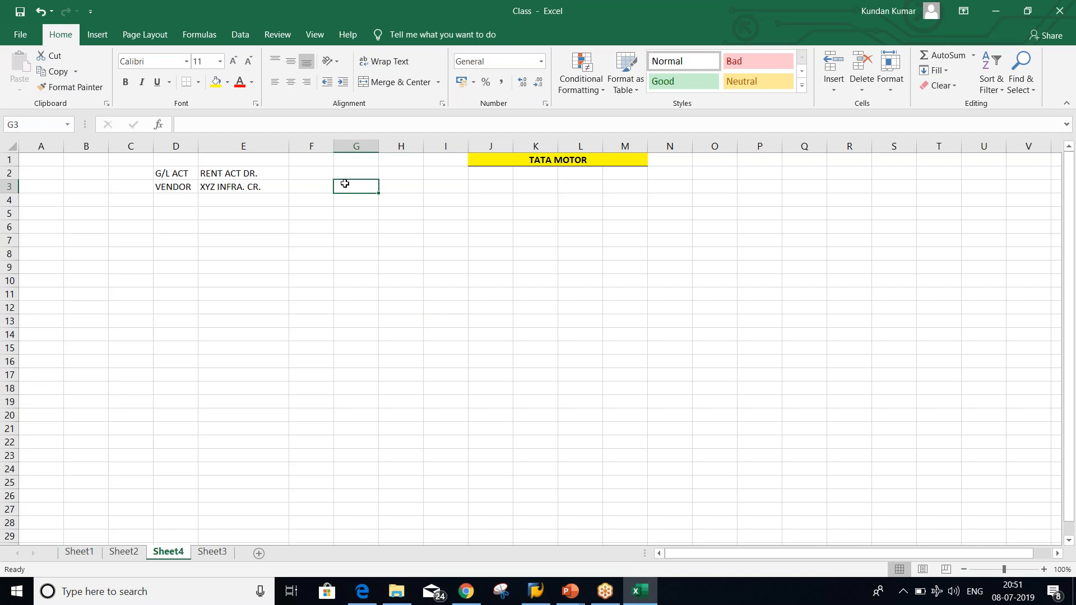
pyautogui.write('G')
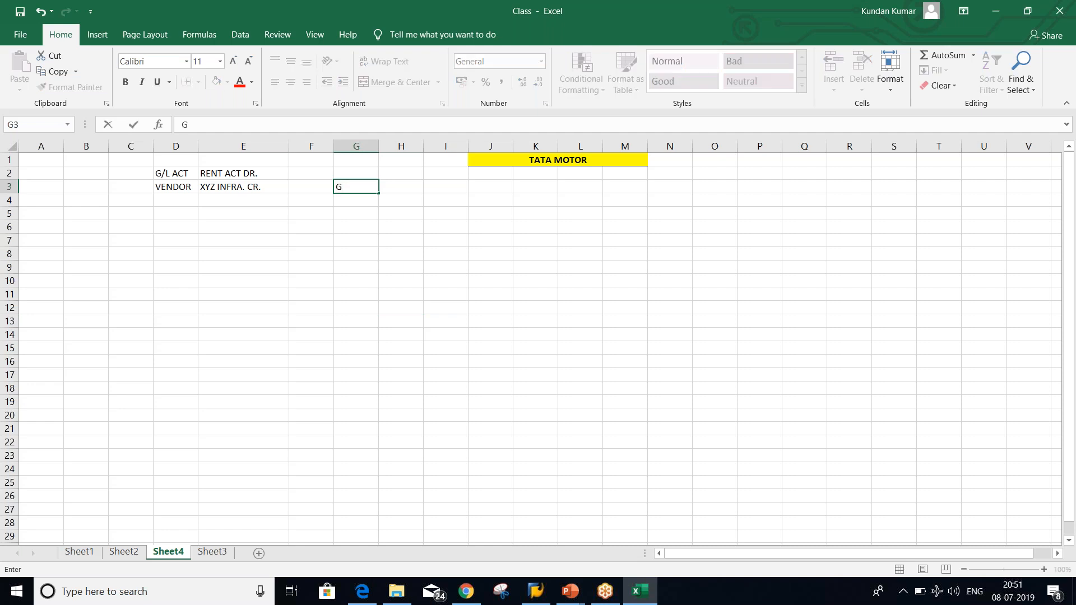
pyautogui.write('L ACT. GRP')
pyautogui.press('Return')
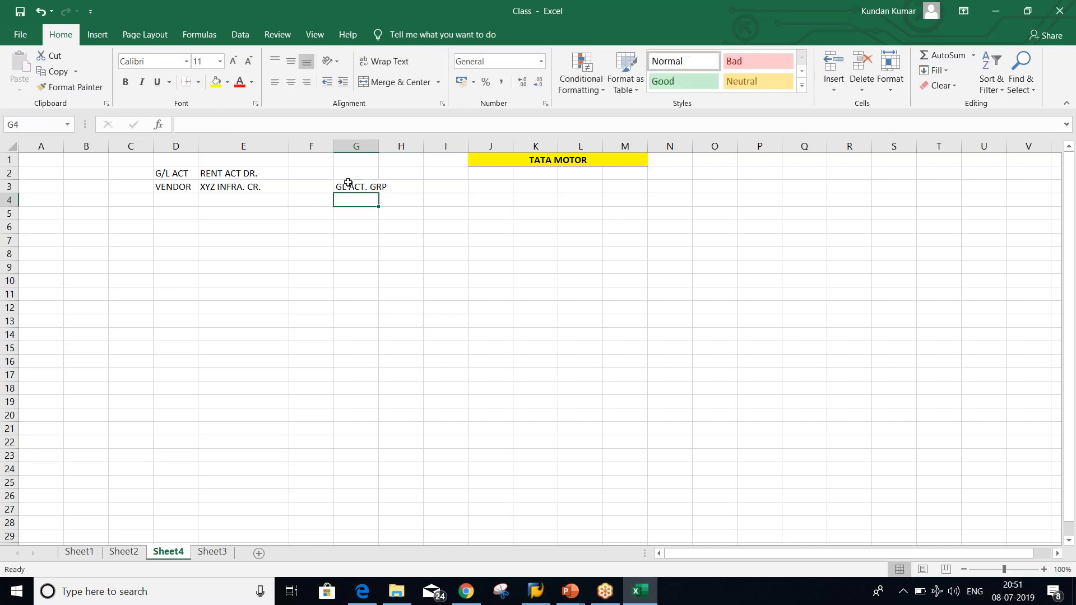
pyautogui.moveTo(375, 147); pyautogui.dragTo(390, 145)
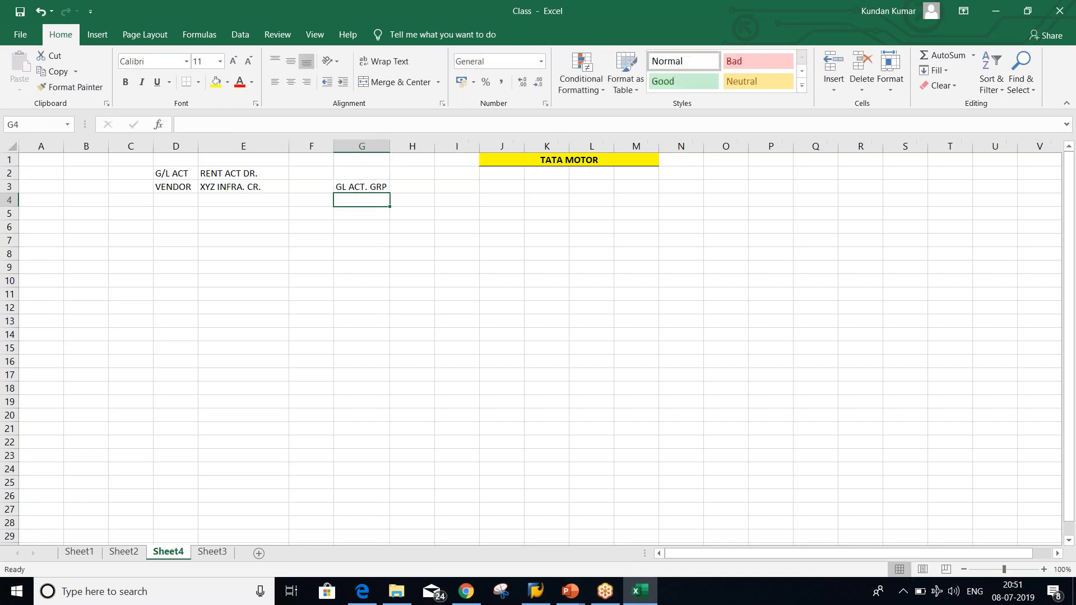
pyautogui.press('Up')
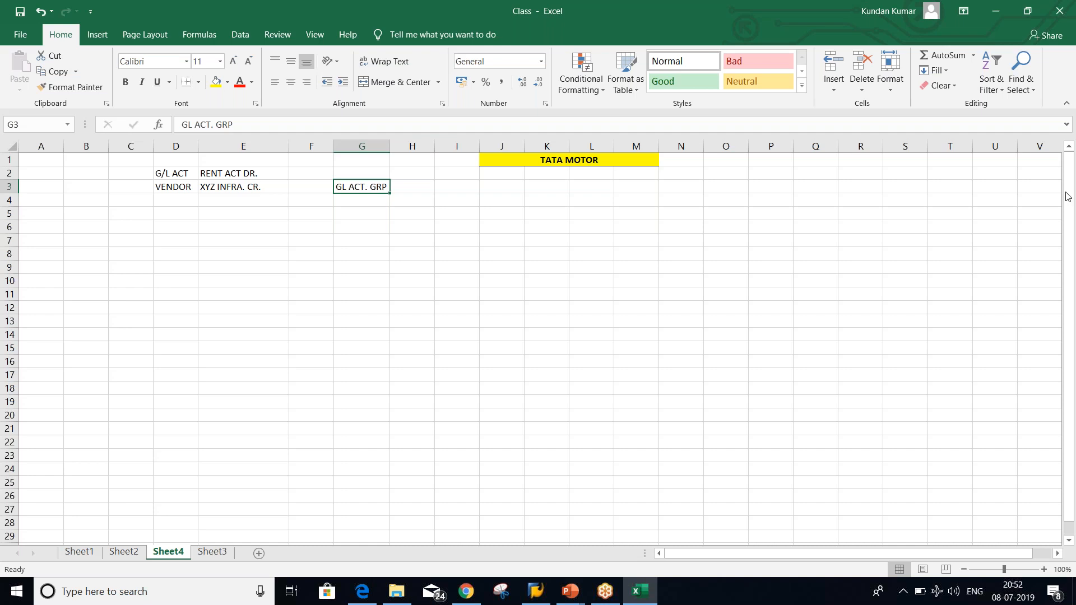
# Return to Sheet4's GL ACT. GRP cell, then bring the 11_Account Payable slides to front
pyautogui.click(1071, 216)
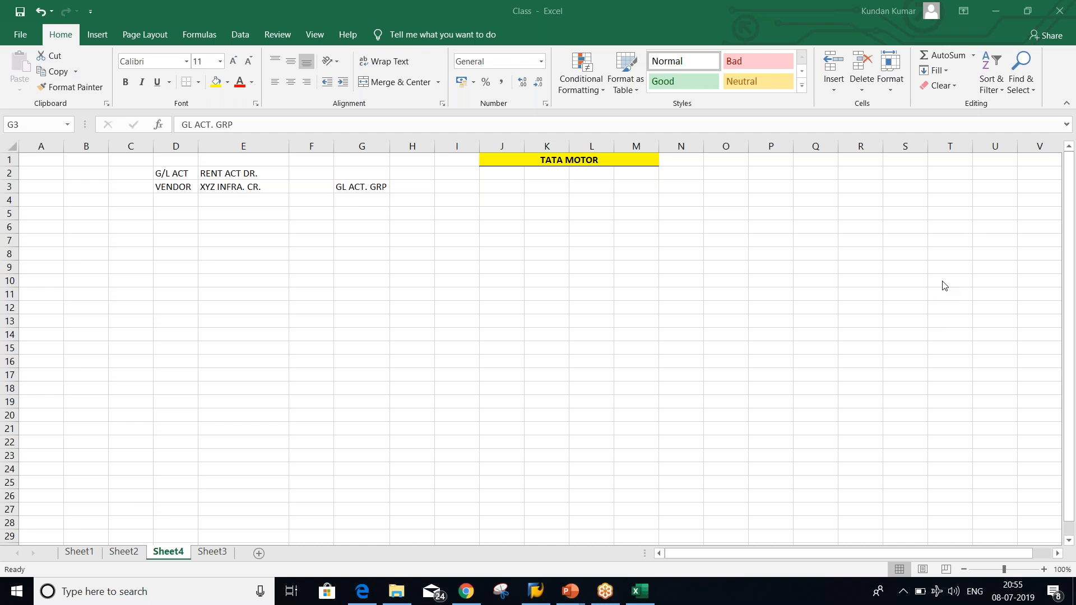
pyautogui.click(824, 327)
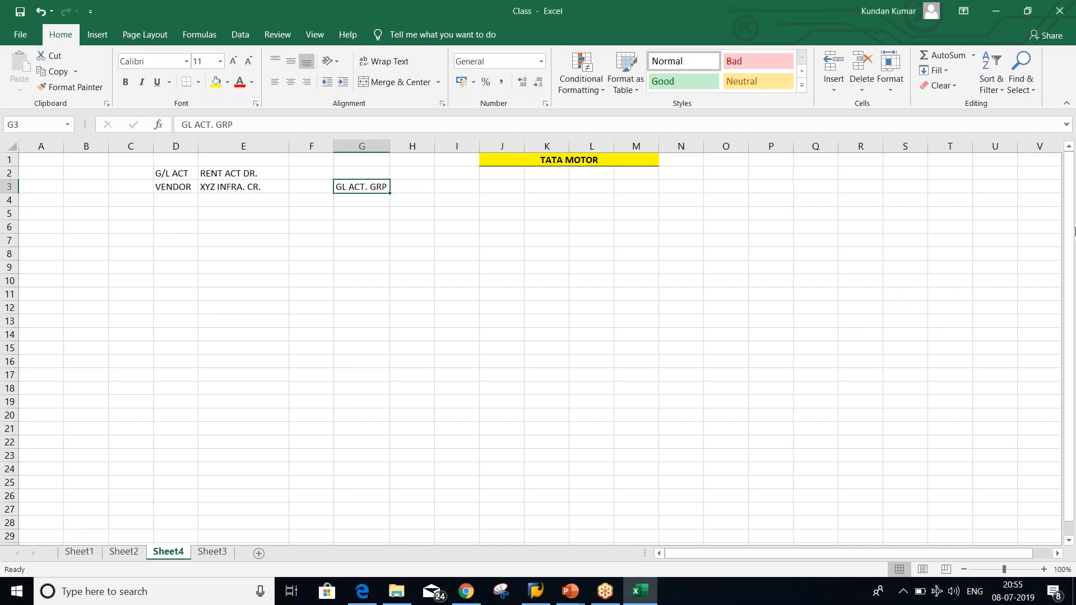
pyautogui.click(1071, 251)
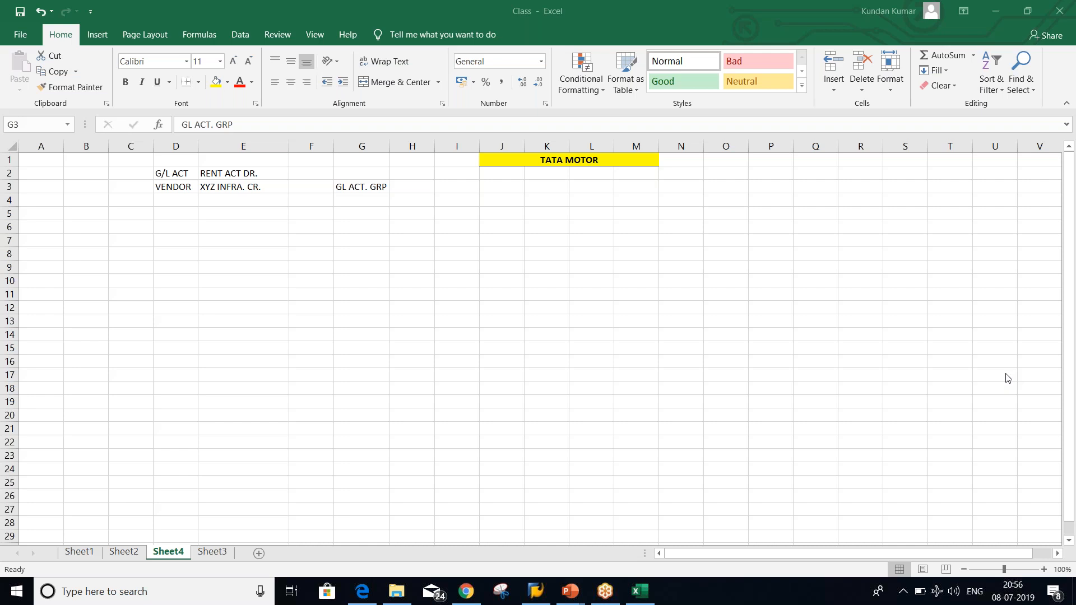
pyautogui.click(359, 189)
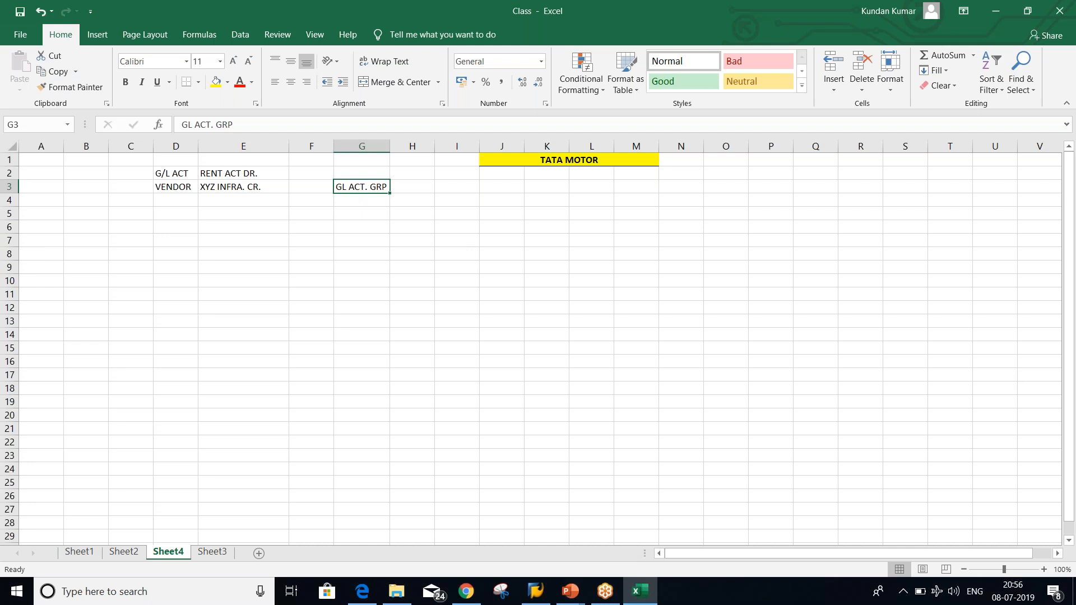
pyautogui.click(571, 599)
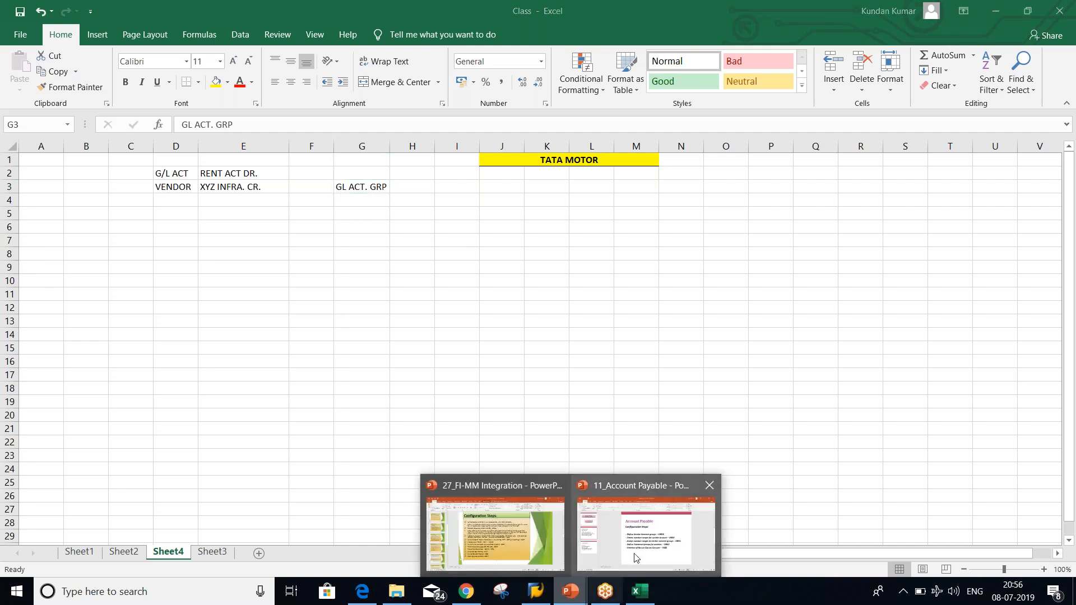
pyautogui.click(630, 563)
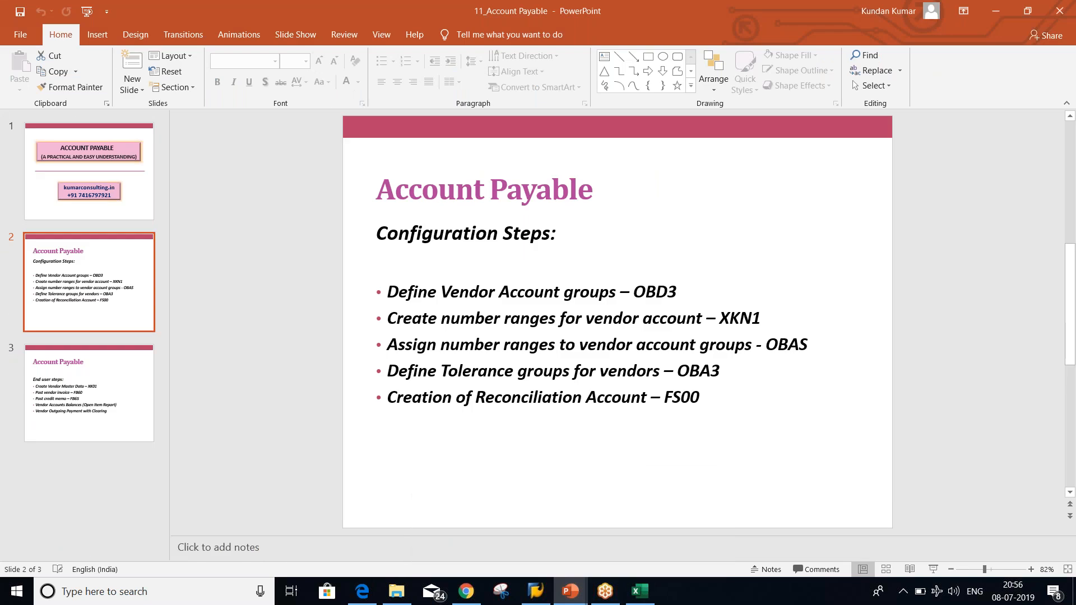
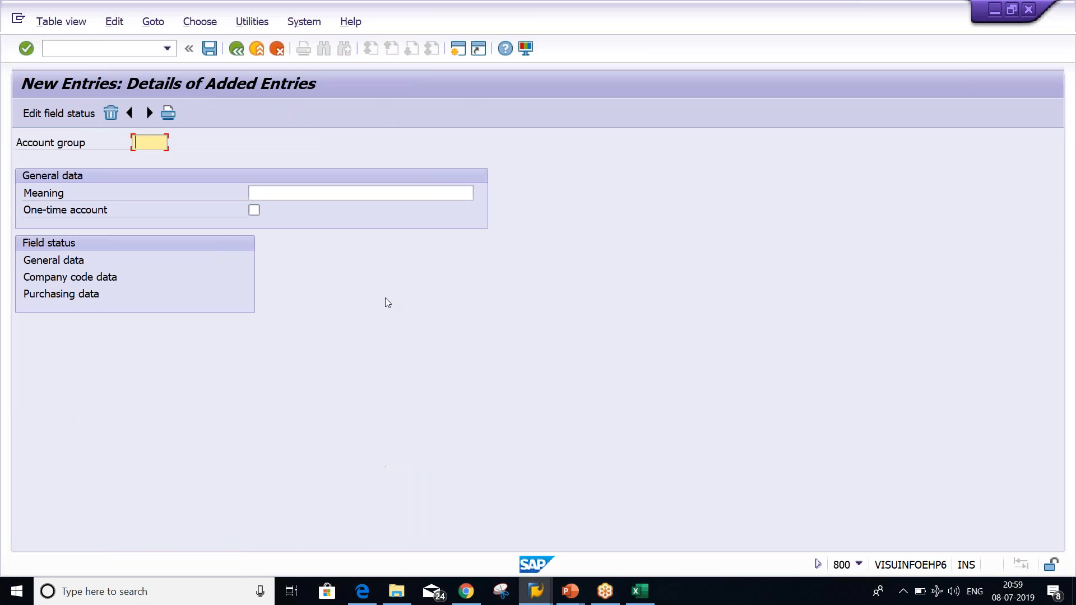
# Enter account group TM20 with meaning TATA MOTOR ACT GROUP and save it
pyautogui.write('TM3')
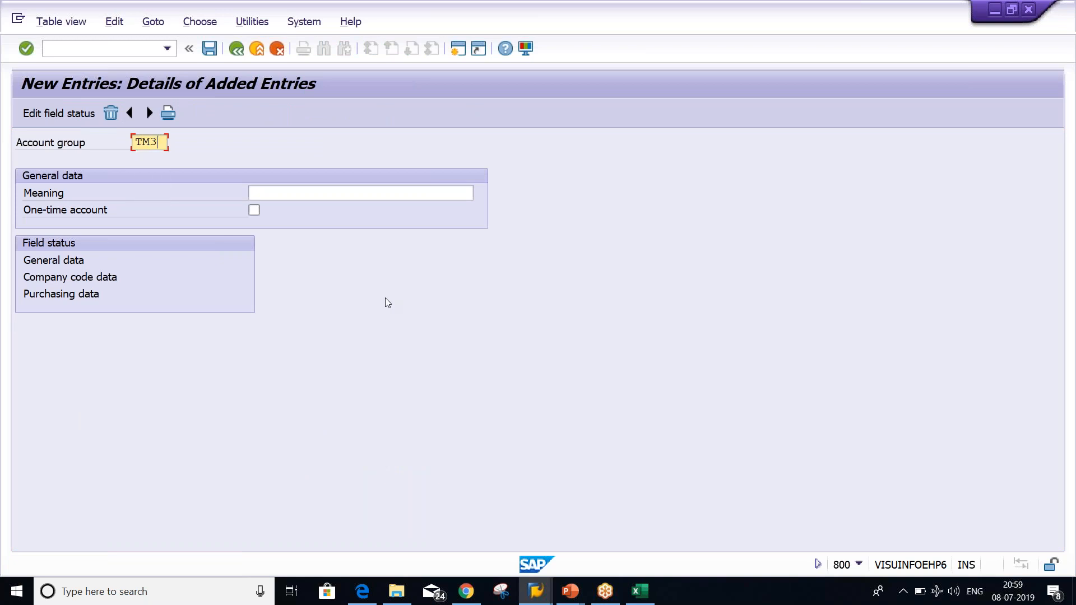
pyautogui.press('BackSpace')
pyautogui.write('20')
pyautogui.press('Tab')
pyautogui.press('Tab')
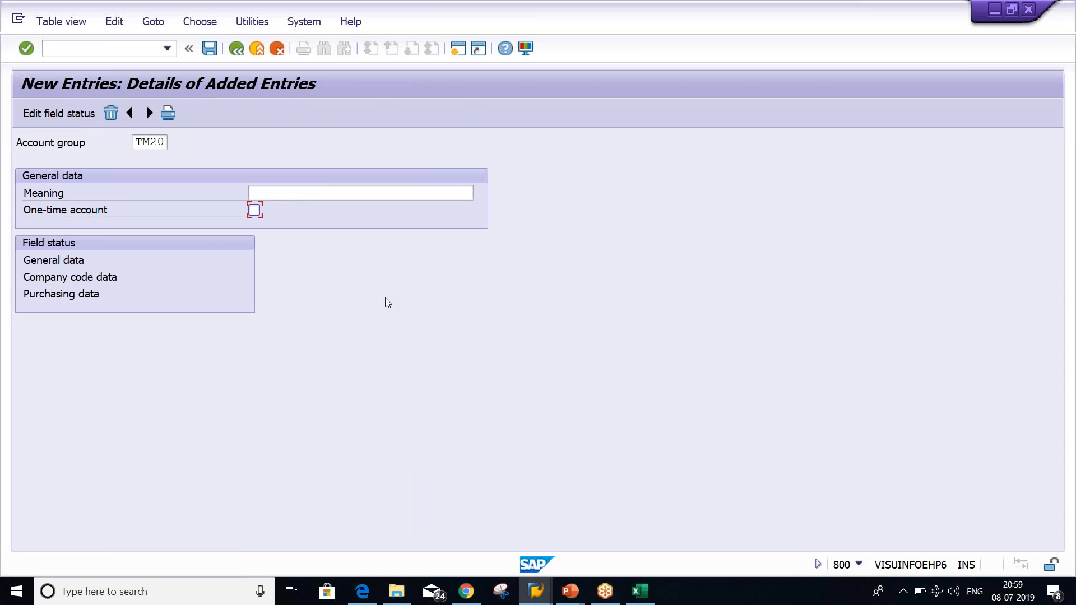
pyautogui.hotkey('shift', 'Tab')
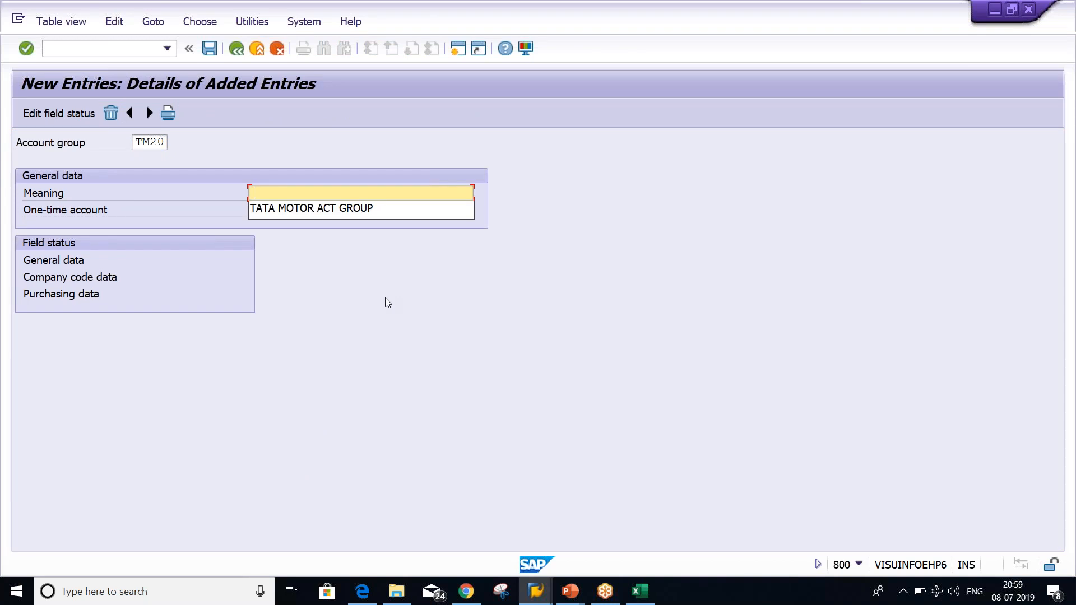
pyautogui.press('Down')
pyautogui.press('Return')
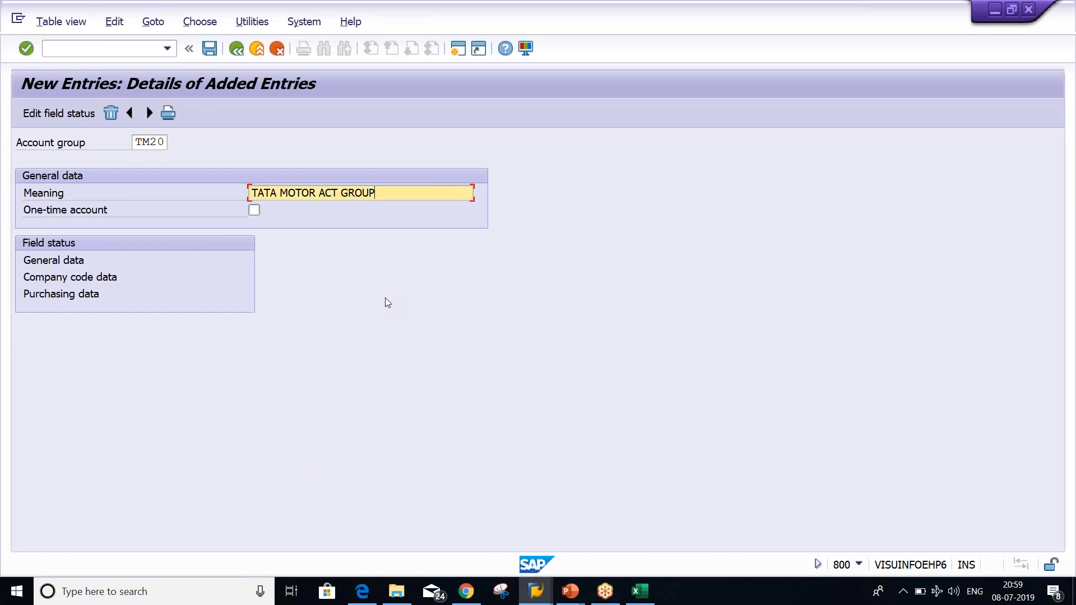
pyautogui.press('Return')
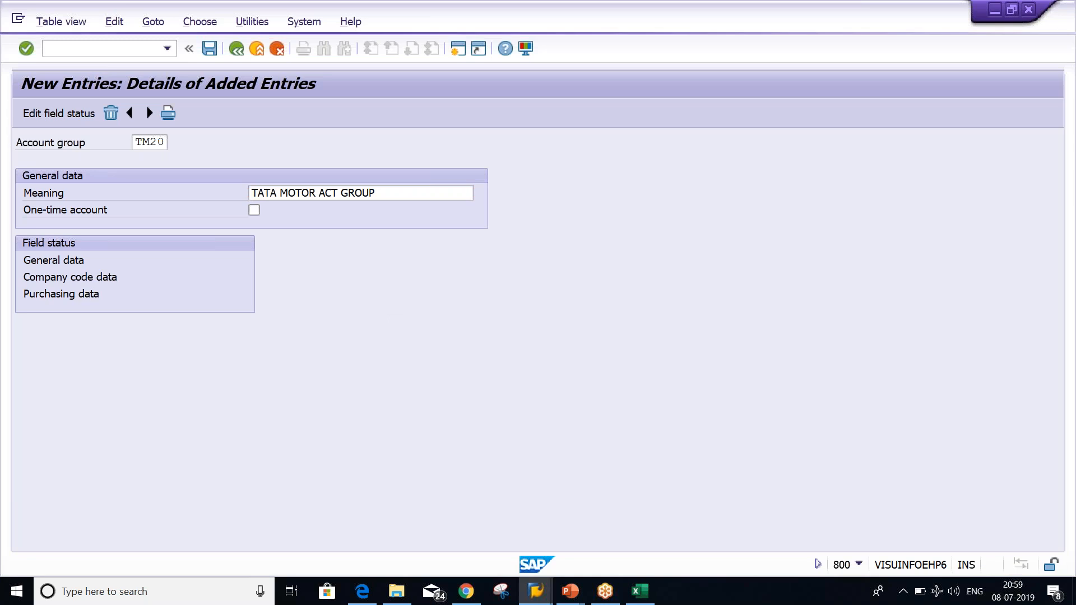
# Confirm the customizing request, review TM20's general data Address field statuses, and return to the overview
pyautogui.press('Return')
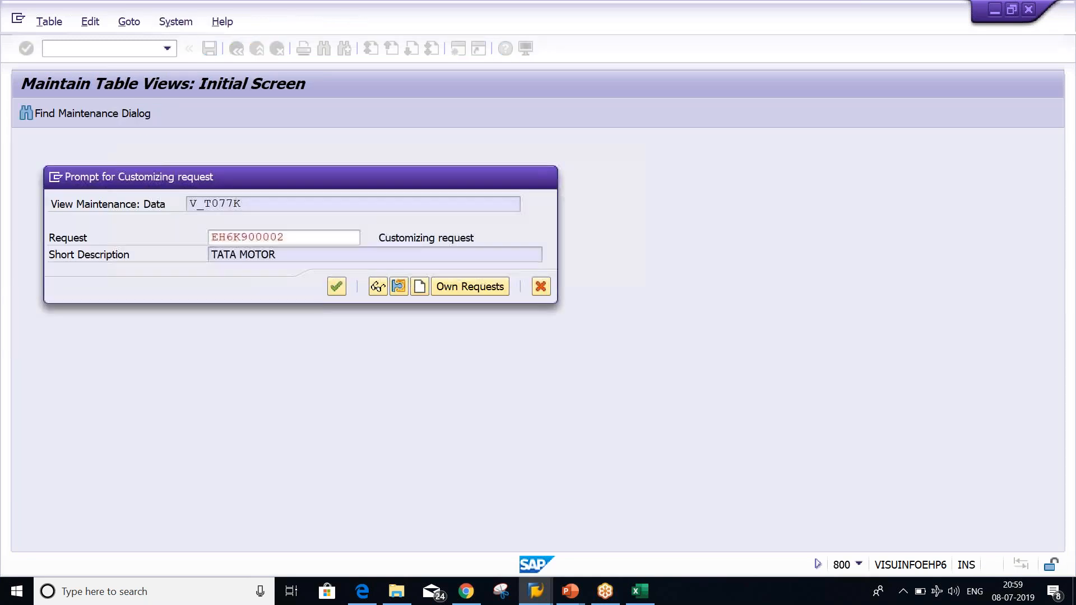
pyautogui.doubleClick(48, 262)
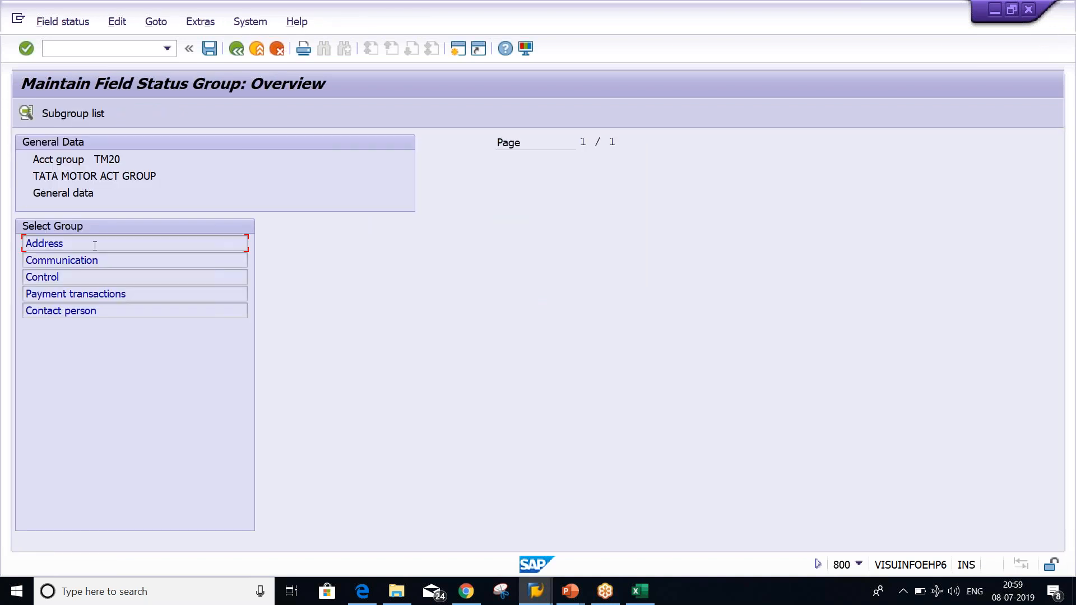
pyautogui.doubleClick(95, 246)
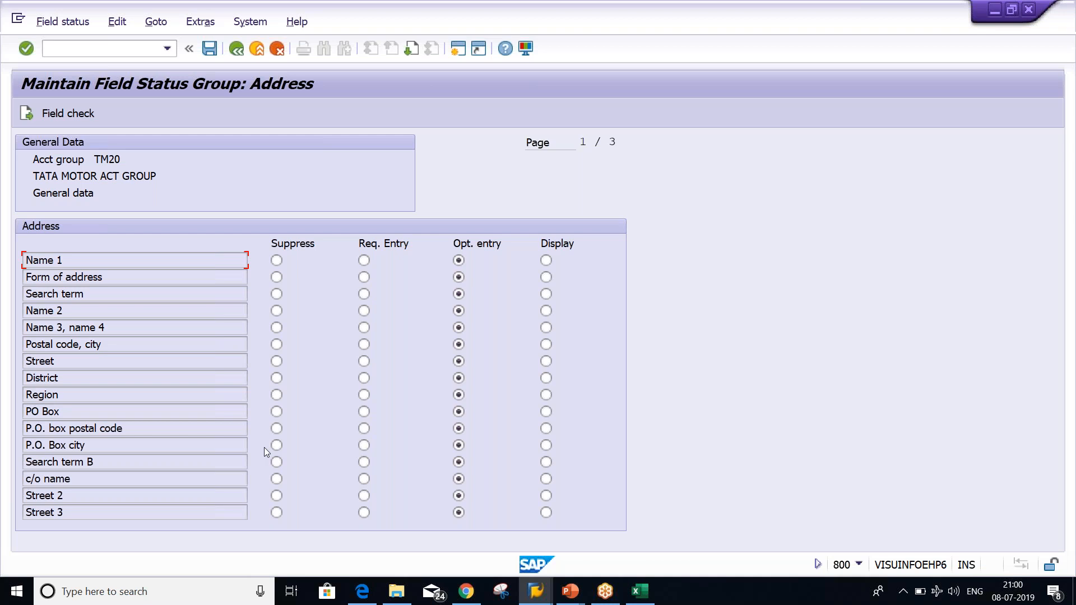
pyautogui.click(236, 50)
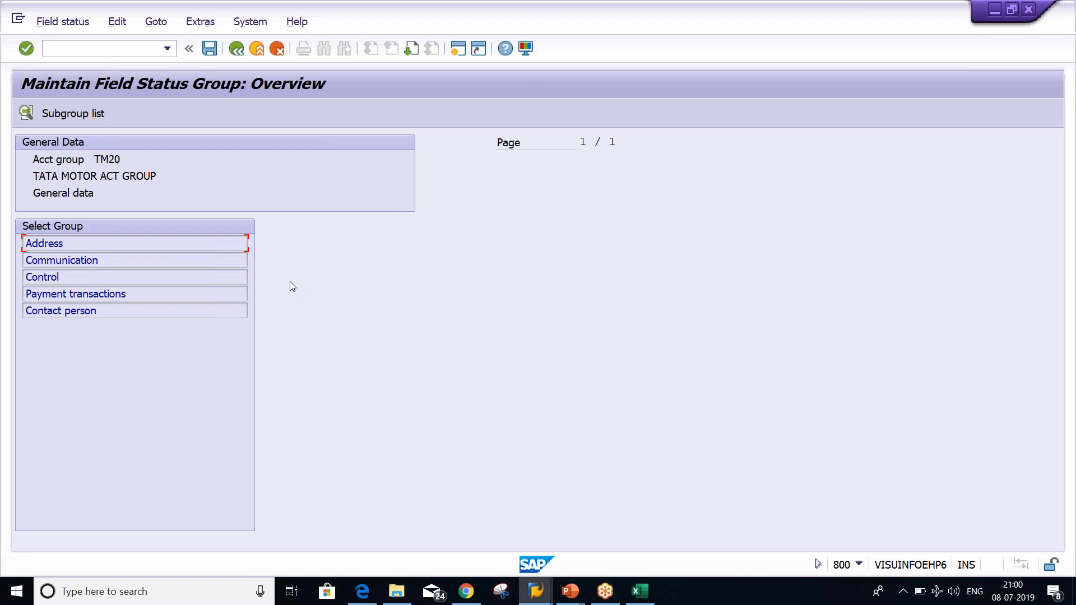
# Back out of the account group screens and bring up the Account Payable configuration steps slide
pyautogui.click(237, 52)
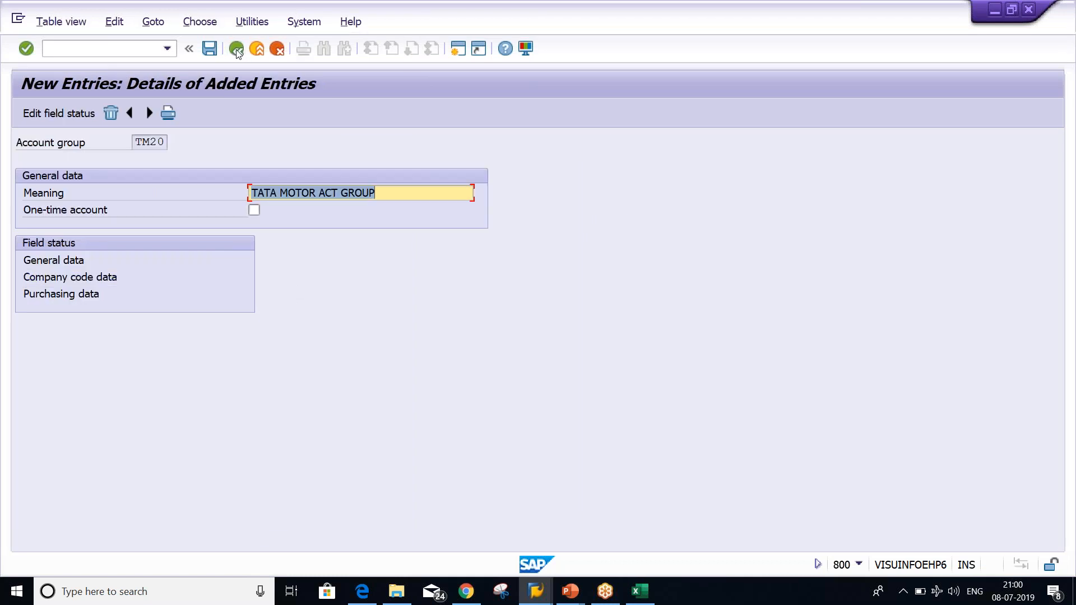
pyautogui.click(237, 52)
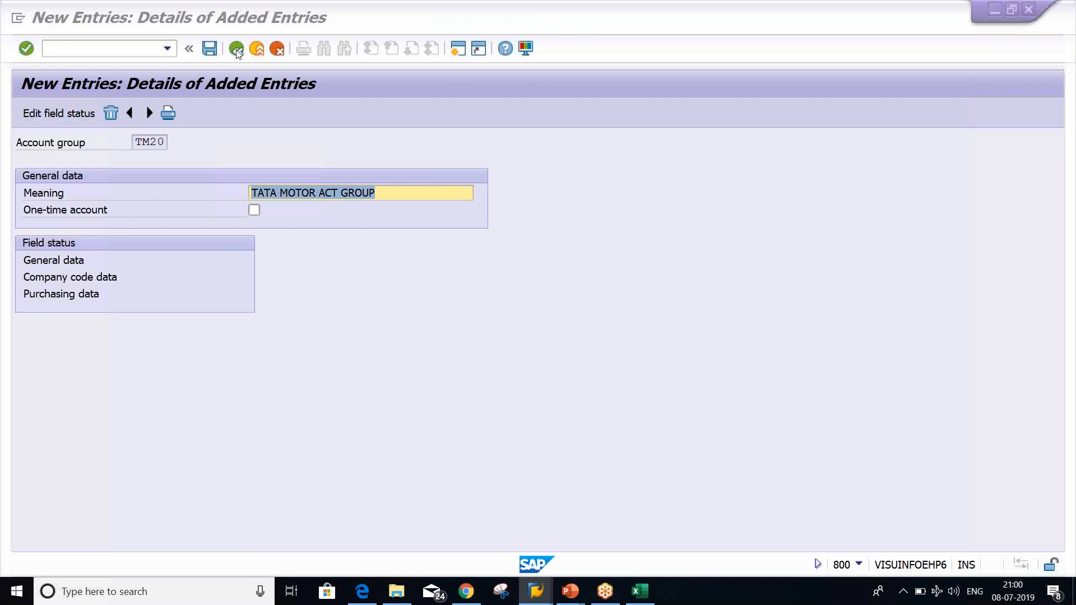
pyautogui.hotkey('alt', 'Tab')
pyautogui.hotkey('alt', 'Tab')
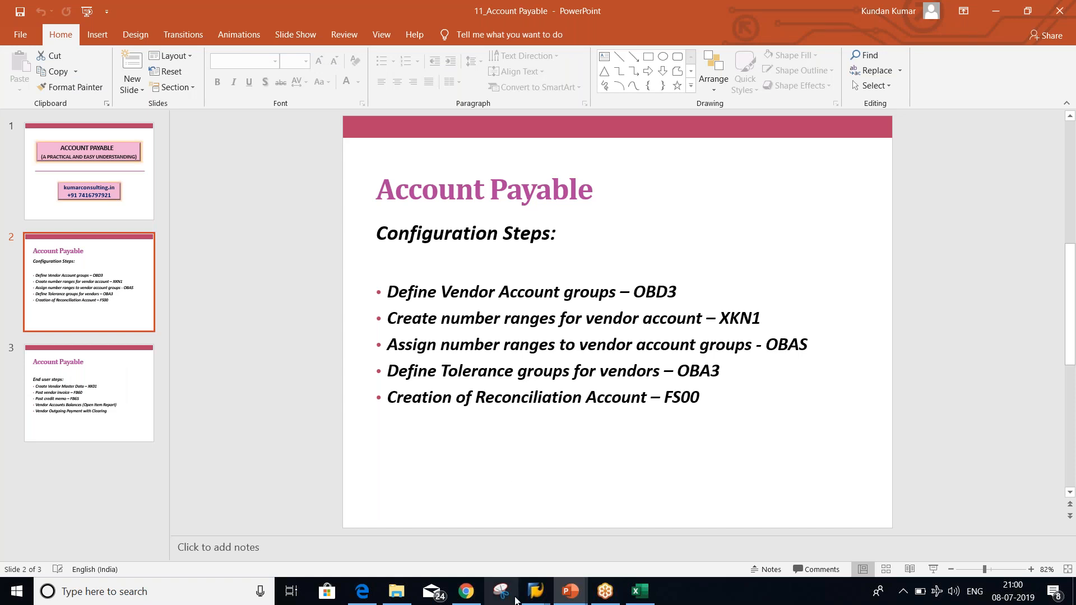
# Return to SAP and open the vendor number range maintenance with /NXKN1
pyautogui.moveTo(536, 592)
pyautogui.click(587, 511)
pyautogui.write('/NXKN1')
pyautogui.press('Return')
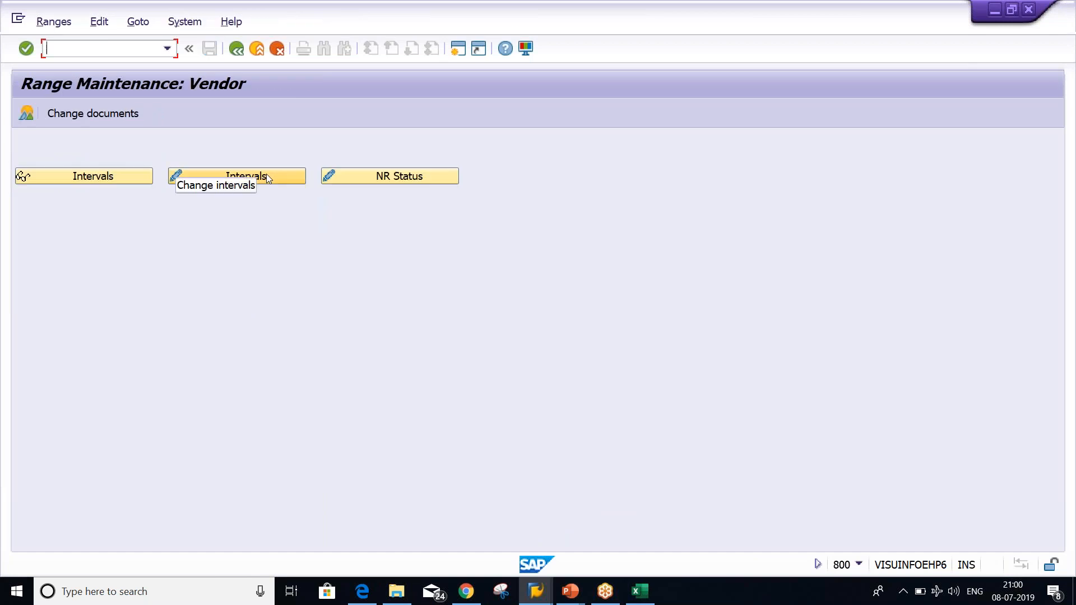
# Open the vendor intervals for changing, browse rows 01 through P1, and insert a new line
pyautogui.click(266, 176)
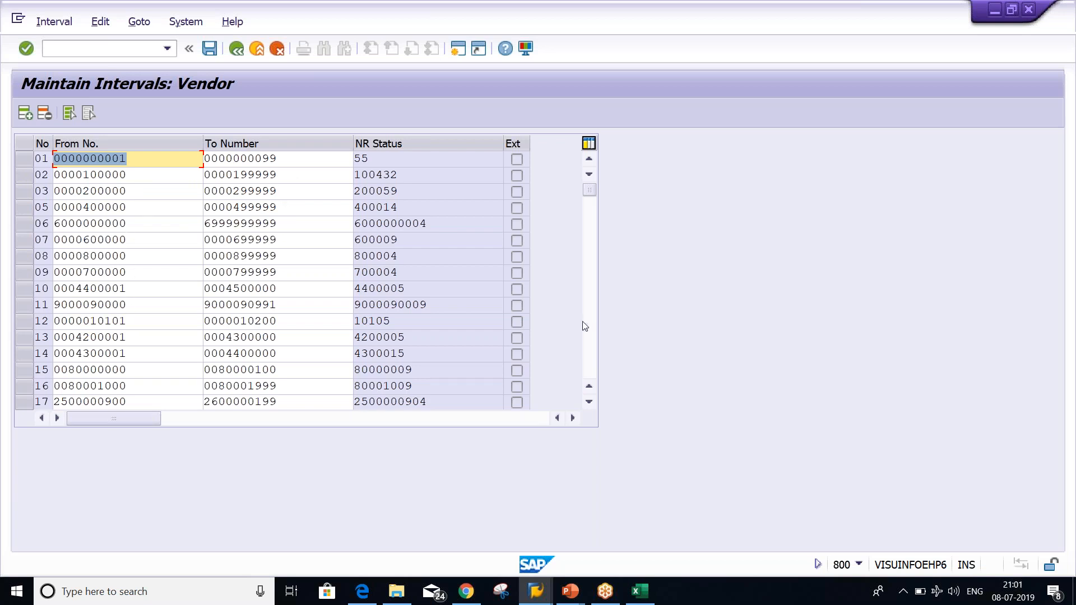
pyautogui.click(594, 331)
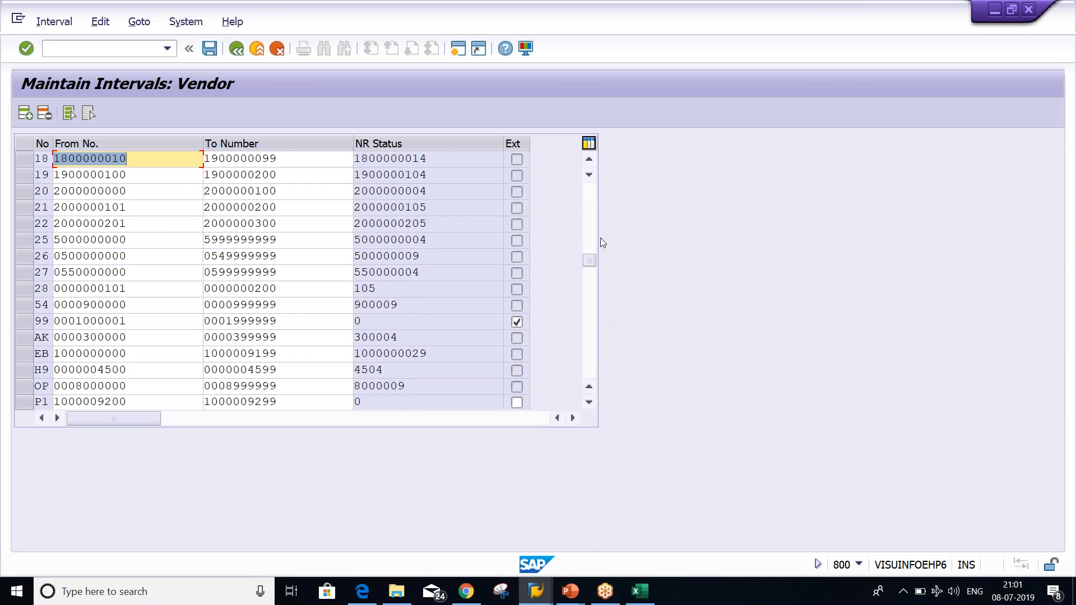
pyautogui.click(590, 223)
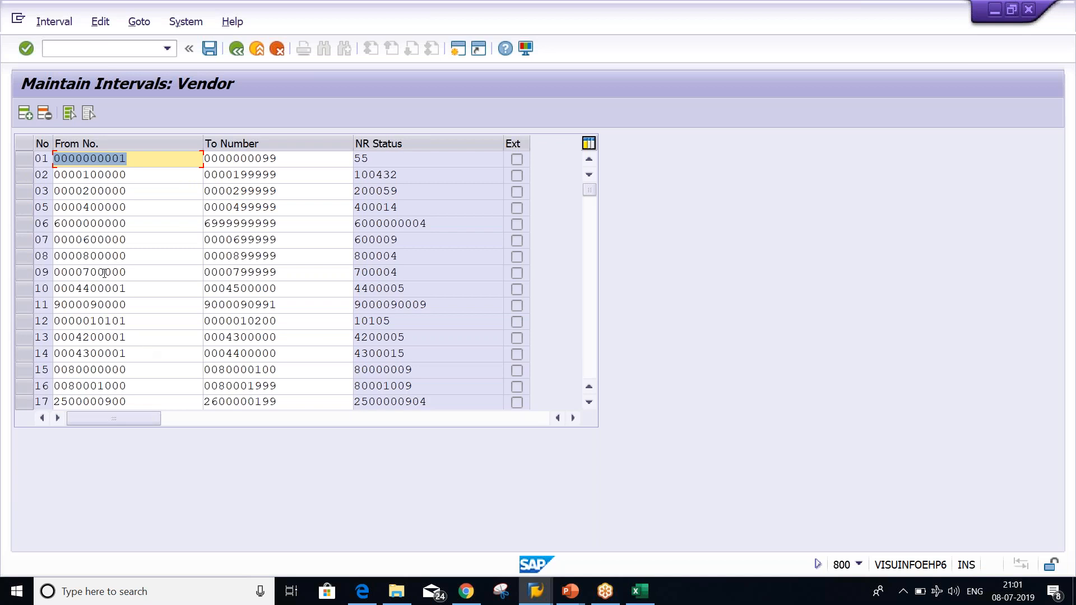
pyautogui.click(589, 307)
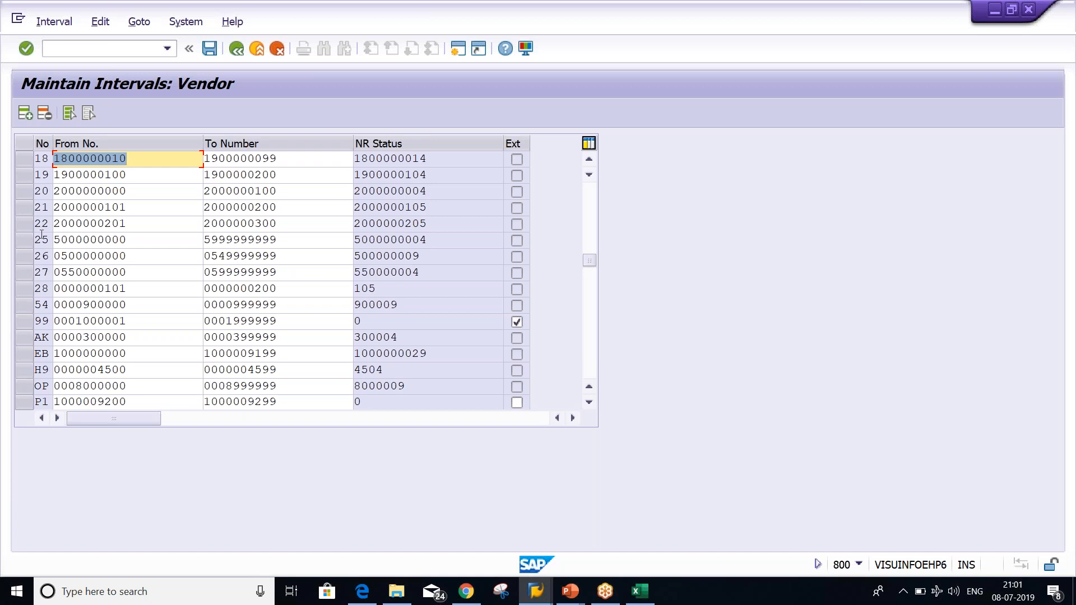
pyautogui.click(27, 118)
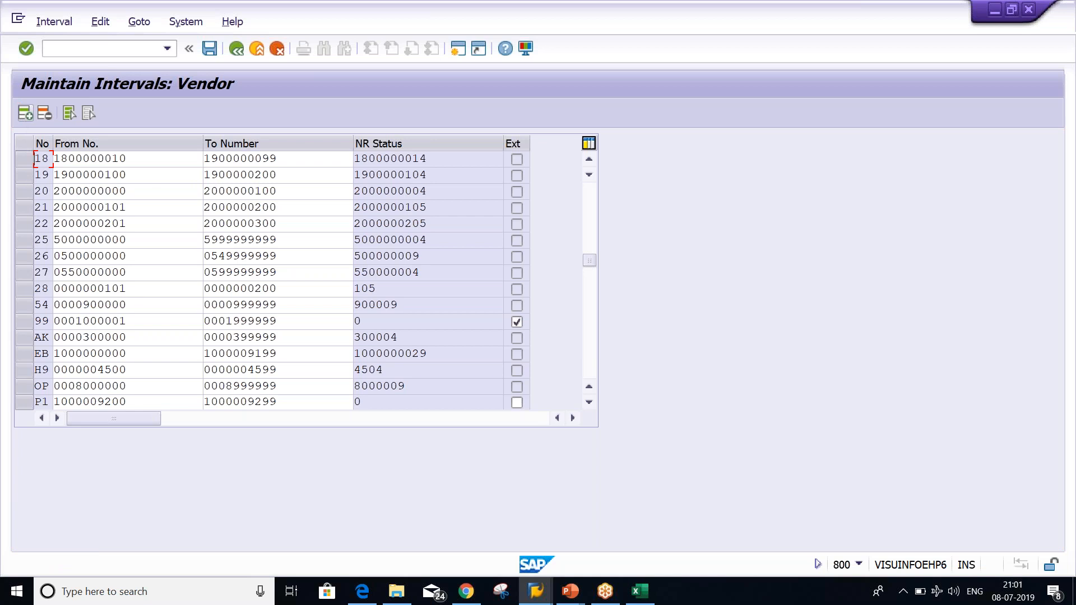
# Add vendor interval 23 with From number 1000 and To number 1999
pyautogui.write('23')
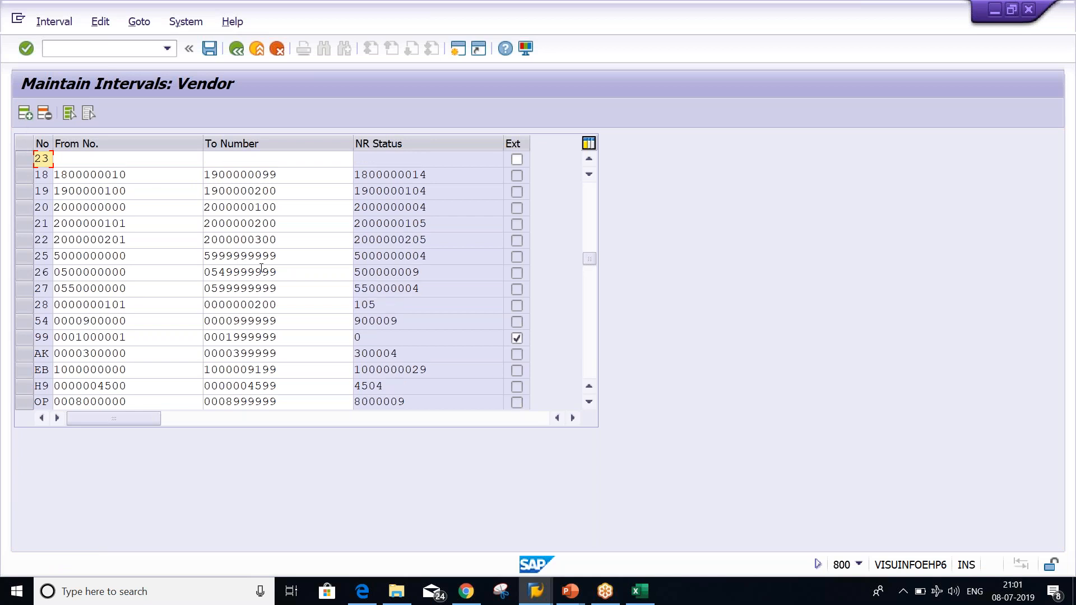
pyautogui.press('Tab')
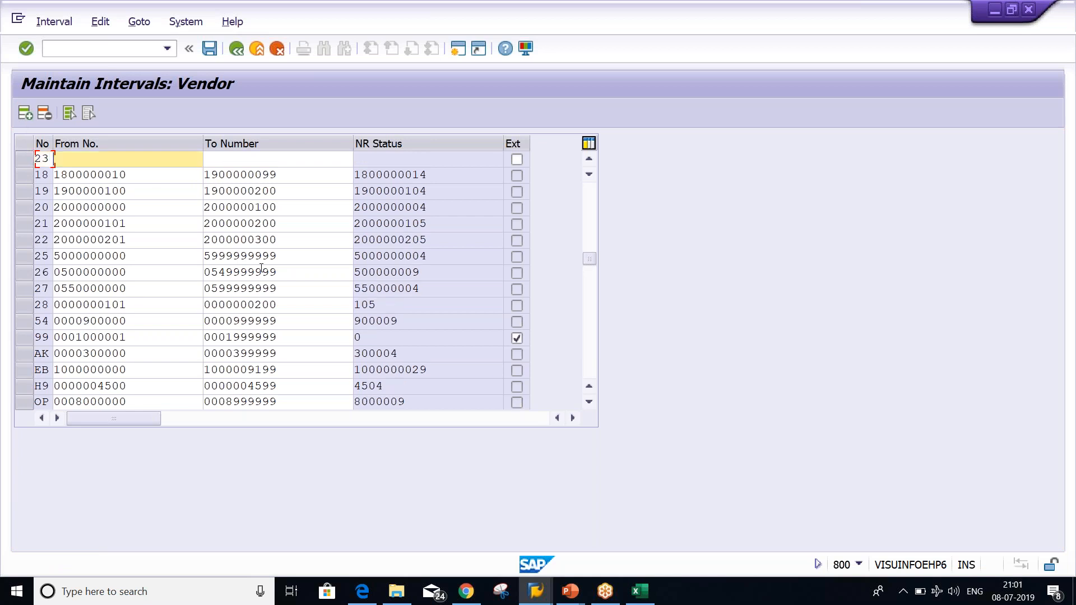
pyautogui.write('1000')
pyautogui.press('Tab')
pyautogui.write('1999')
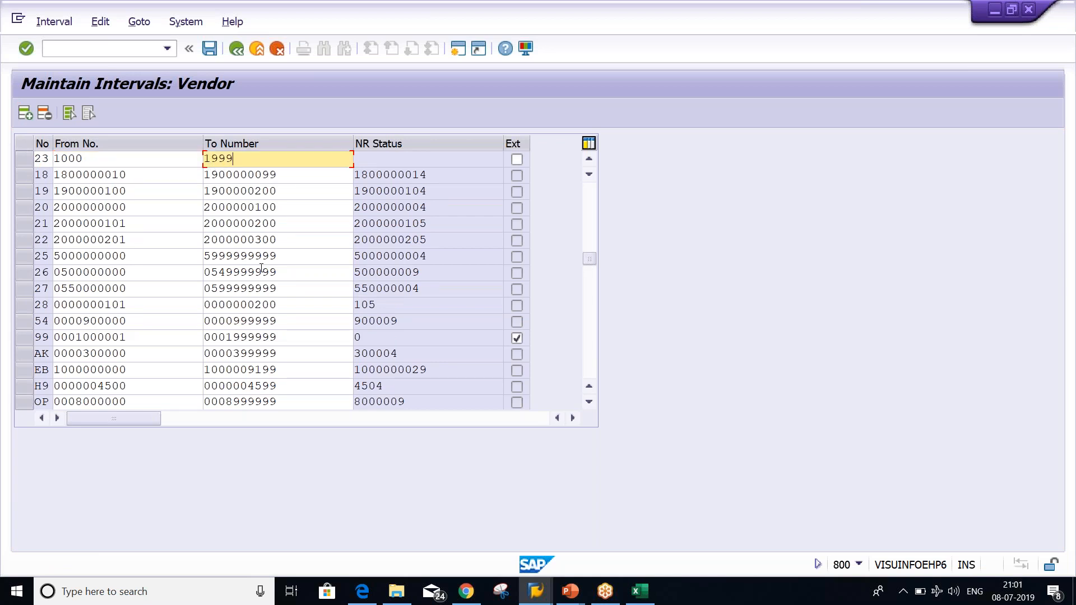
pyautogui.press('Return')
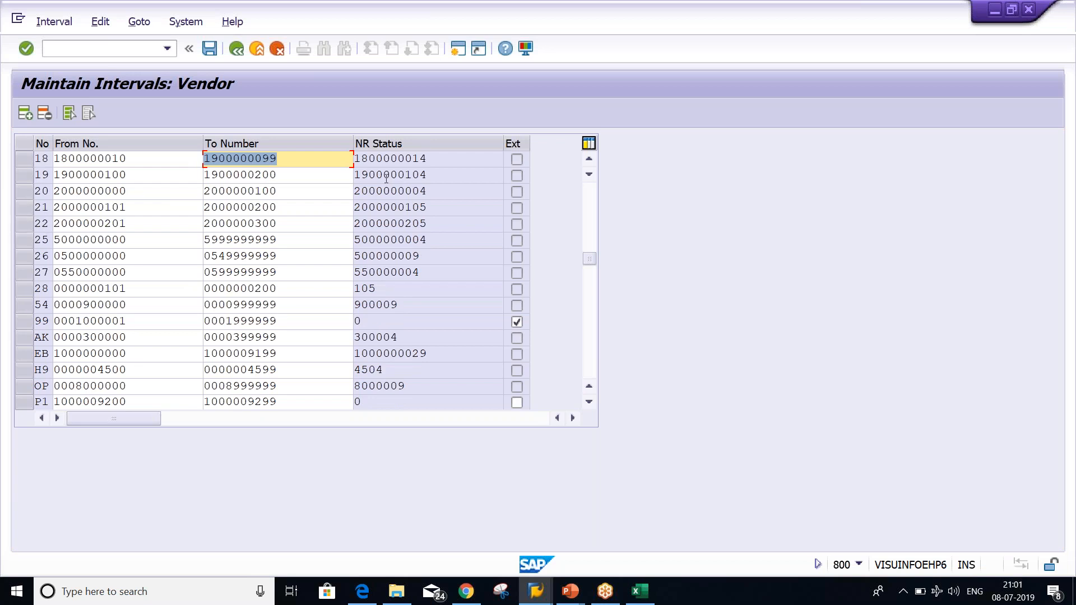
pyautogui.moveTo(588, 256); pyautogui.dragTo(591, 180)
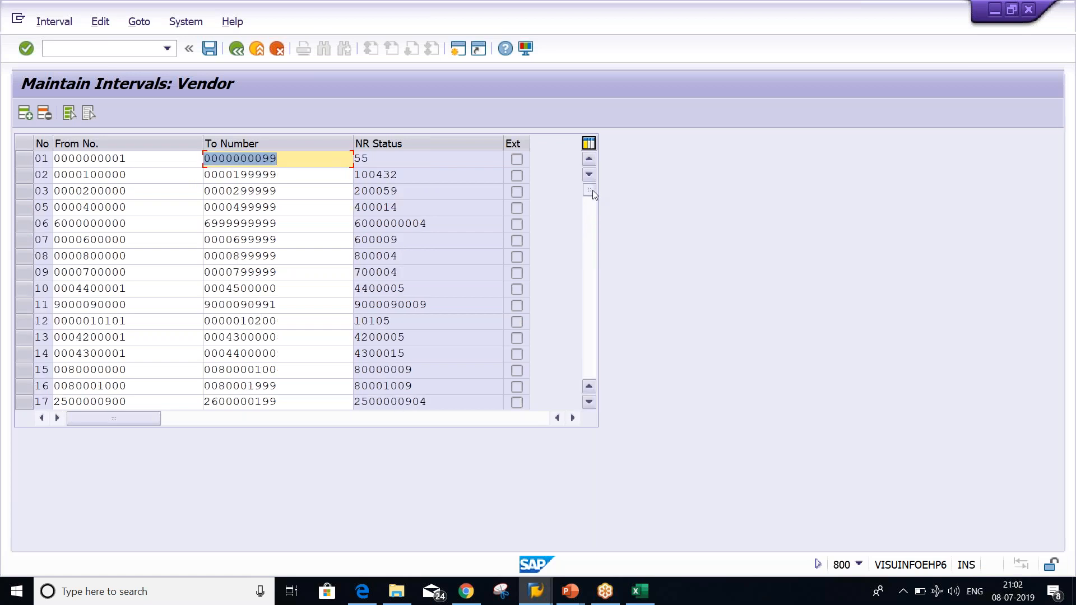
pyautogui.moveTo(592, 190); pyautogui.dragTo(593, 217)
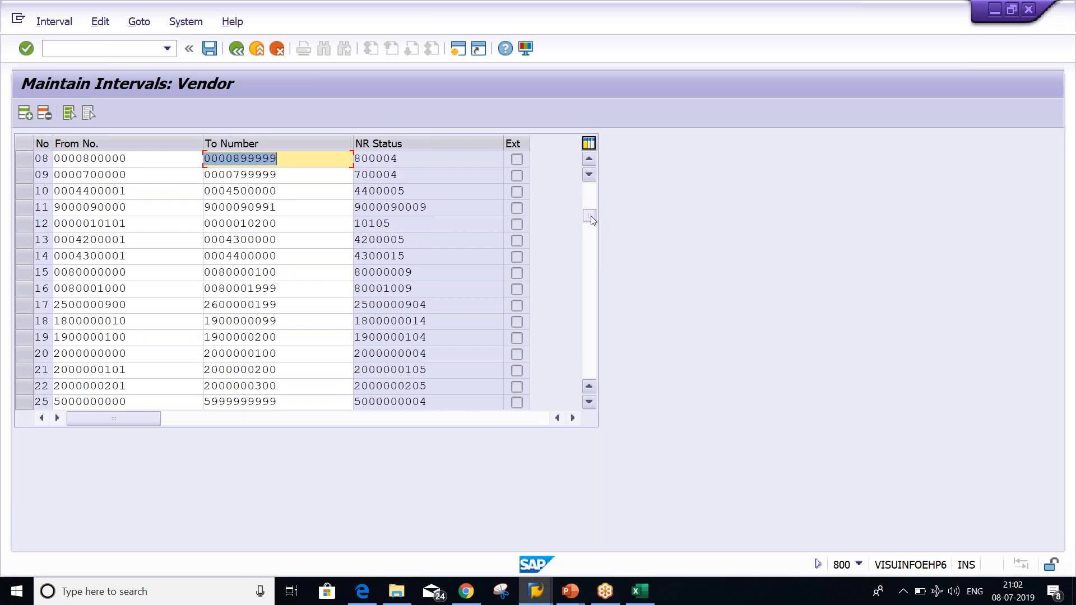
pyautogui.moveTo(591, 216); pyautogui.dragTo(597, 350)
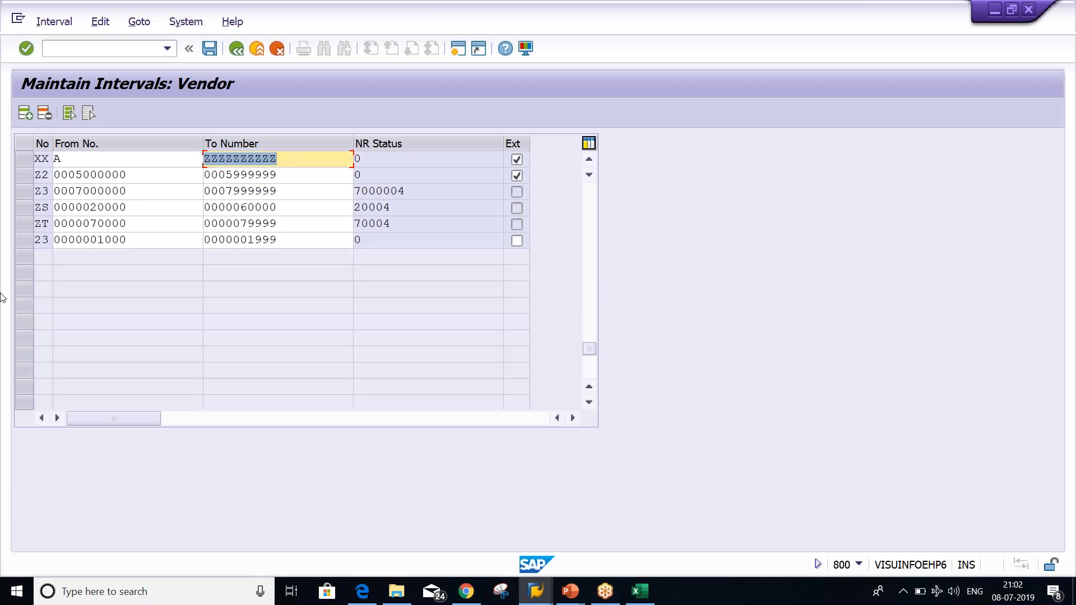
pyautogui.click(24, 240)
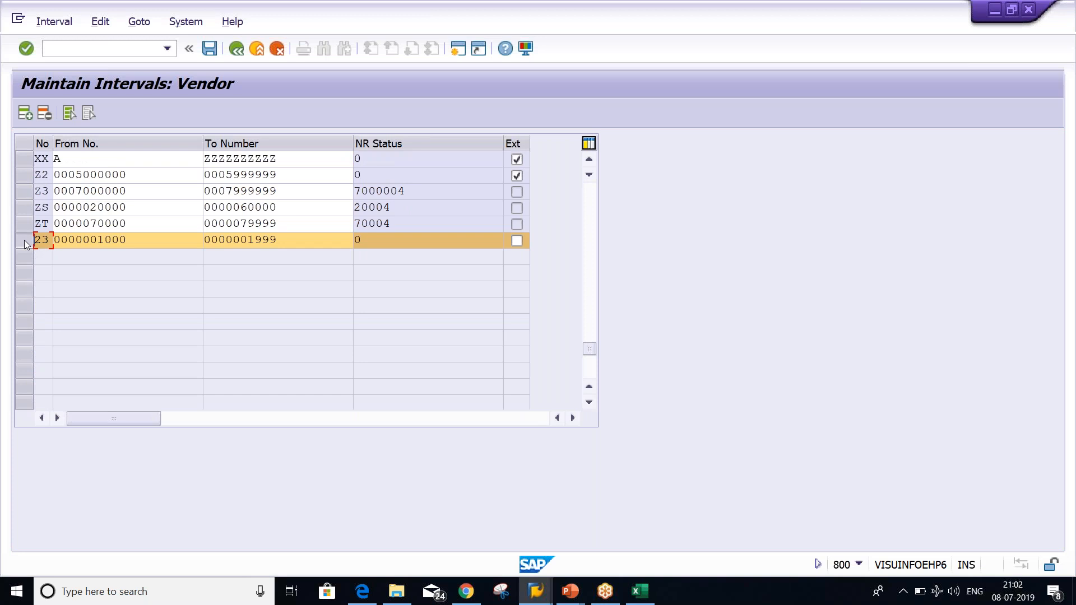
pyautogui.click(156, 243)
pyautogui.press('BackSpace')
pyautogui.press('BackSpace')
pyautogui.press('BackSpace')
pyautogui.press('BackSpace')
pyautogui.press('BackSpace')
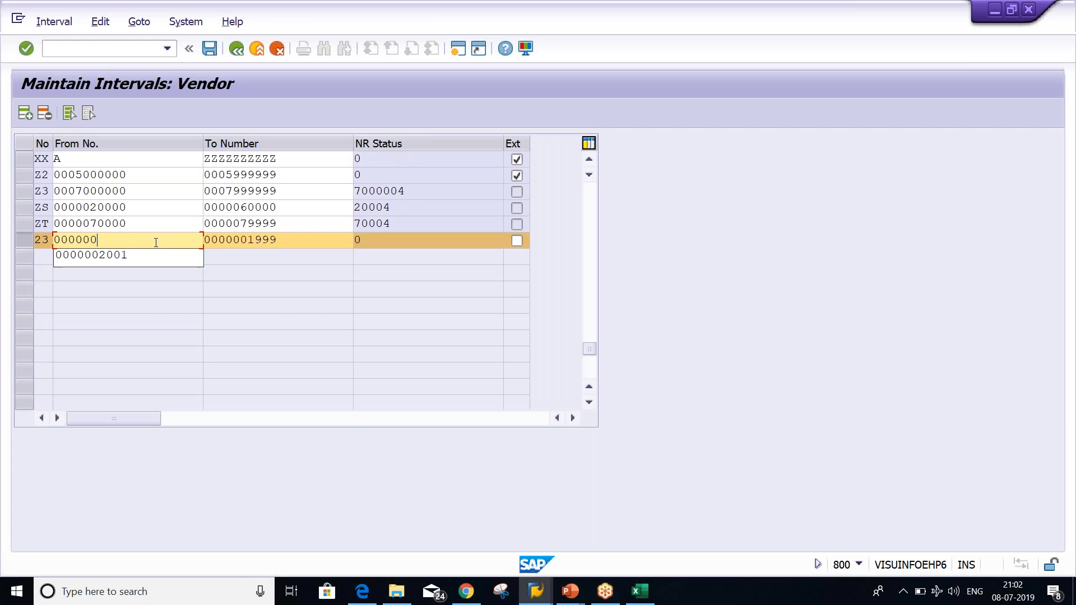
pyautogui.press('BackSpace')
pyautogui.write('100000')
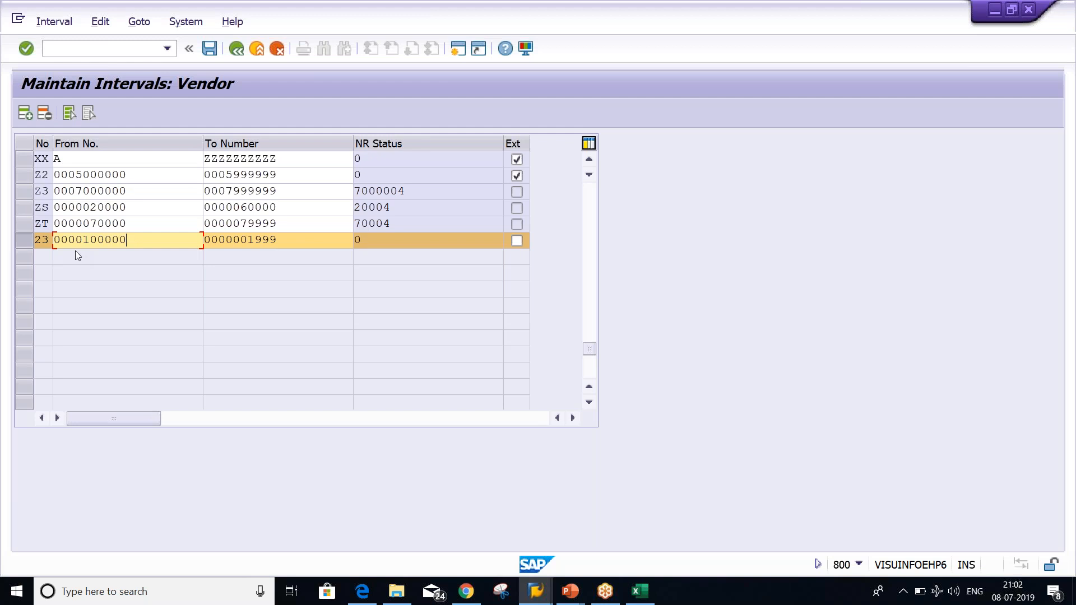
pyautogui.click(286, 242)
pyautogui.press('BackSpace')
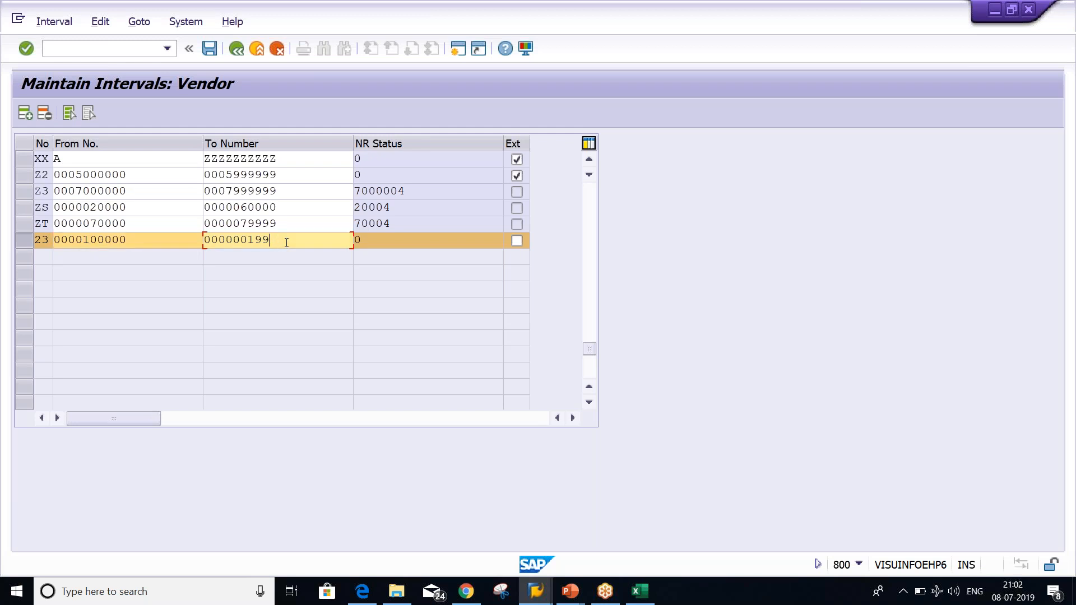
pyautogui.press('BackSpace')
pyautogui.press('BackSpace')
pyautogui.press('BackSpace')
pyautogui.press('BackSpace')
pyautogui.press('BackSpace')
pyautogui.write('199999')
pyautogui.press('Return')
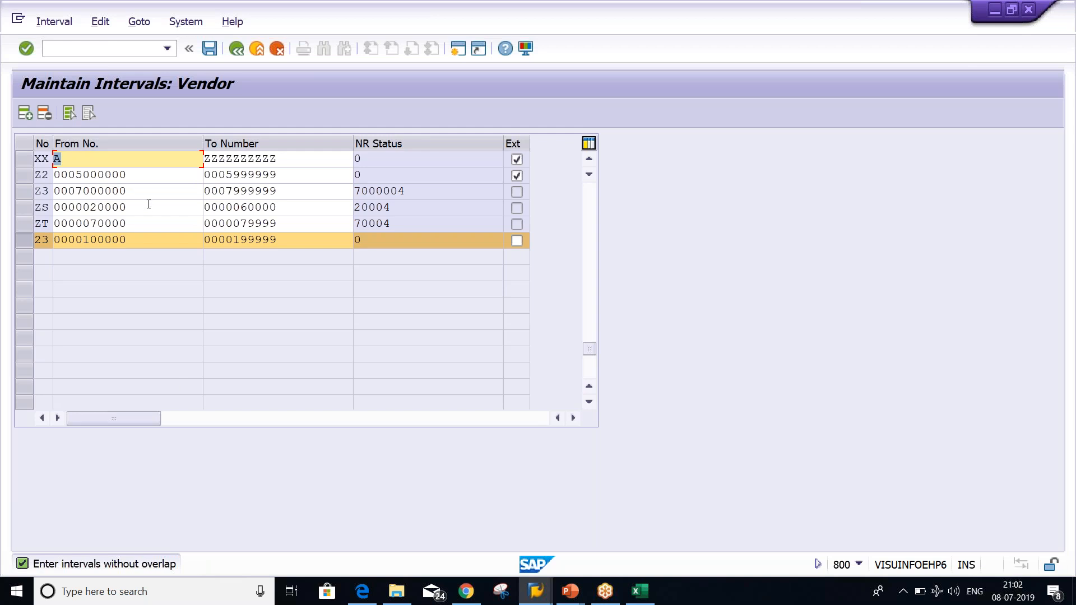
pyautogui.click(150, 239)
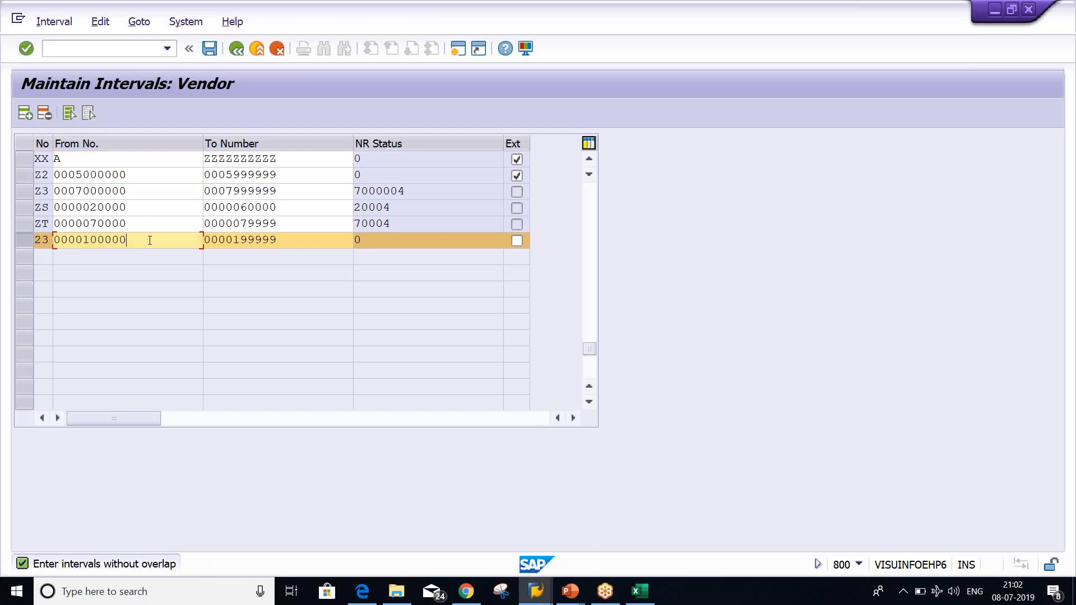
pyautogui.click(302, 248)
pyautogui.moveTo(591, 348); pyautogui.dragTo(591, 193)
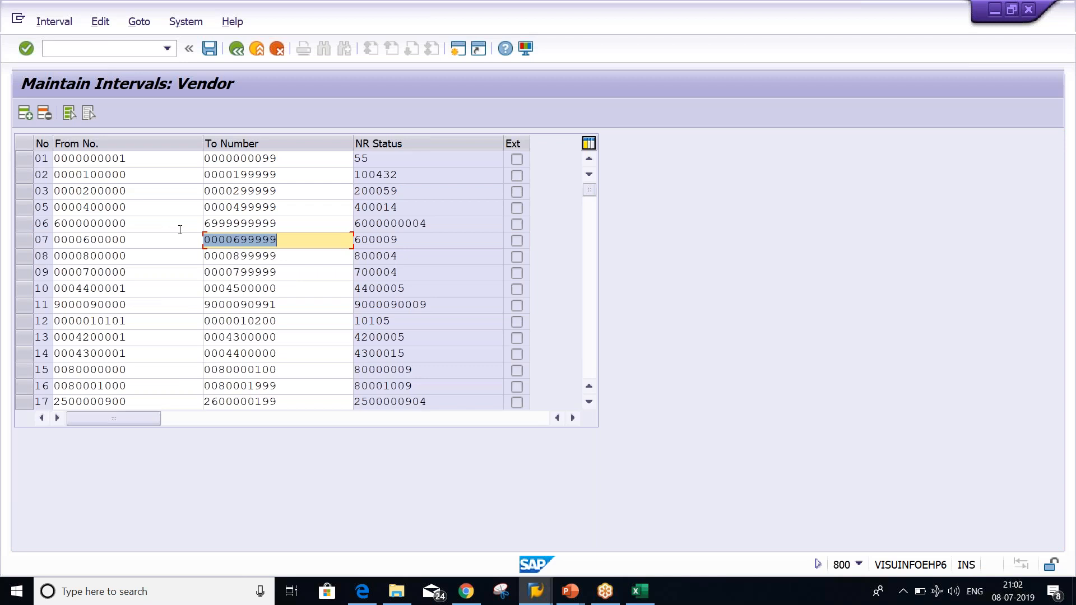
pyautogui.click(138, 178)
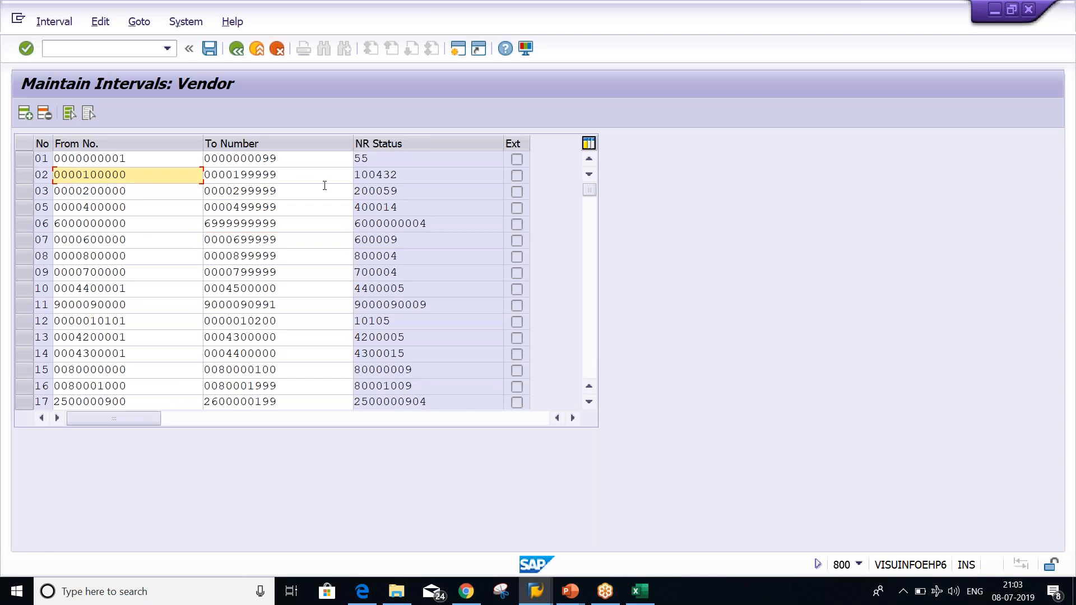
pyautogui.click(312, 174)
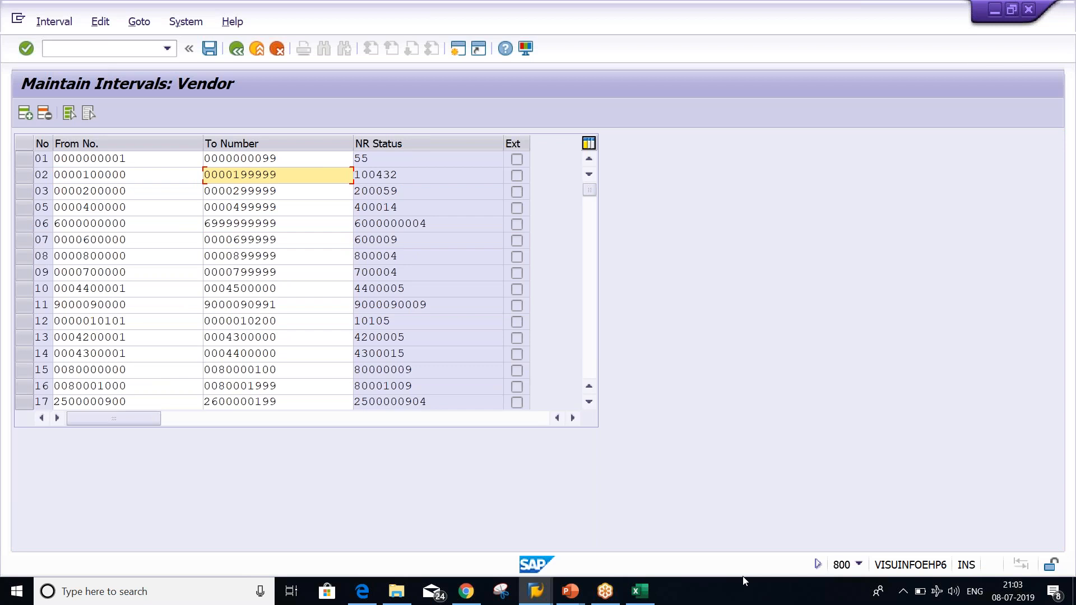
pyautogui.click(642, 599)
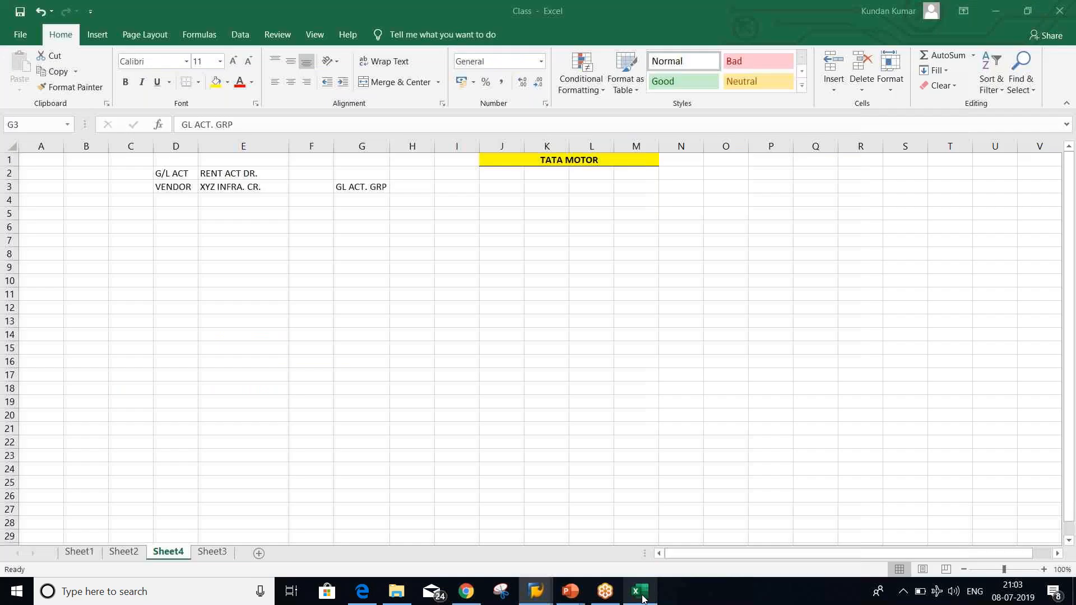
# Enter 1000 and 2000 in I7:J7, 2000 and 3000 in I8:J8, and X in K8
pyautogui.click(461, 240)
pyautogui.write('1000')
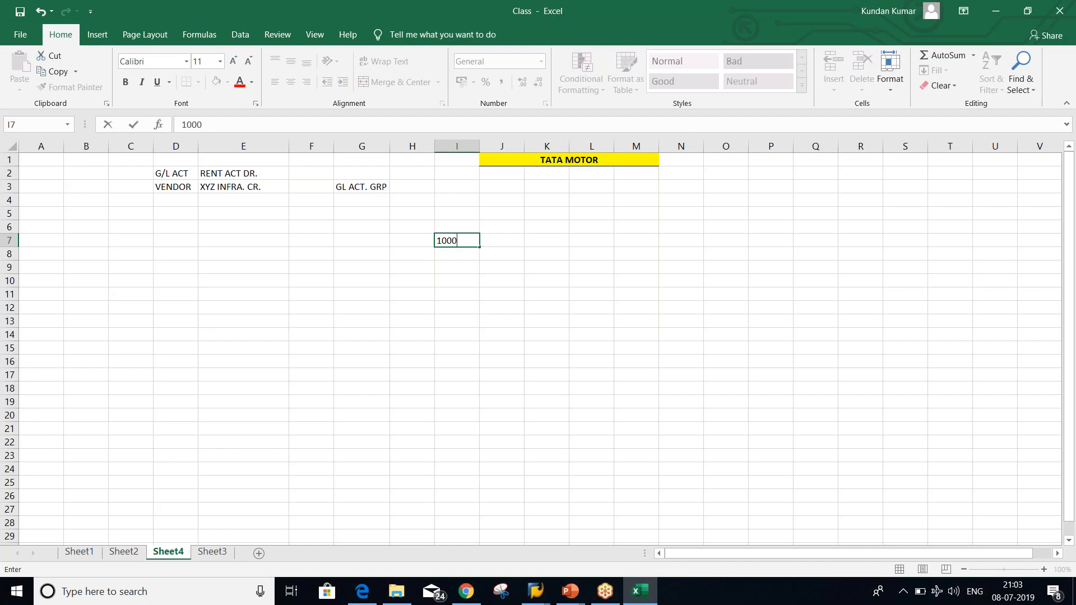
pyautogui.press('Tab')
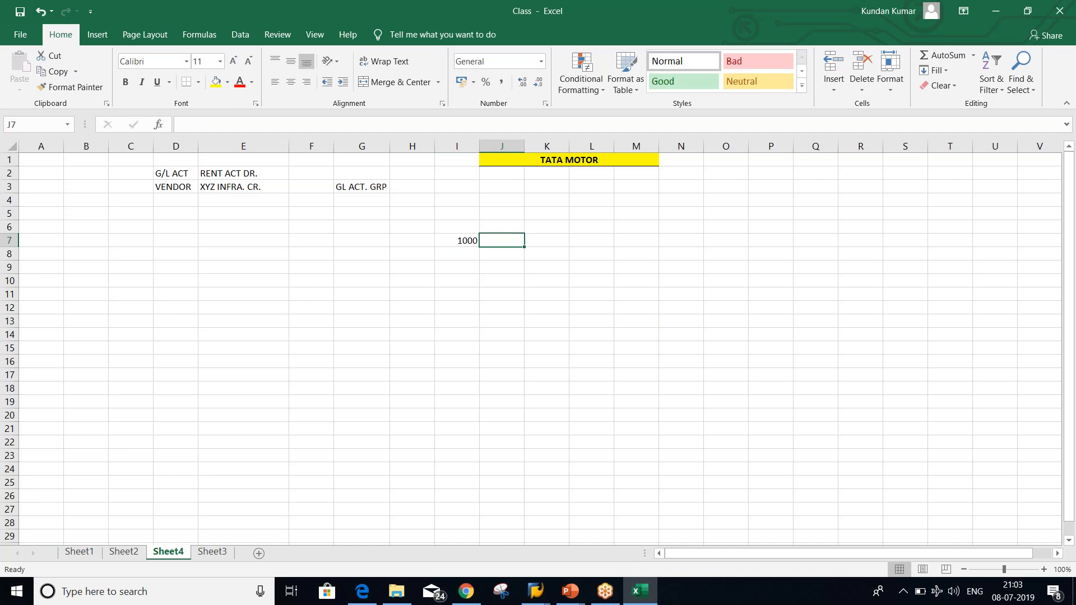
pyautogui.write('2000')
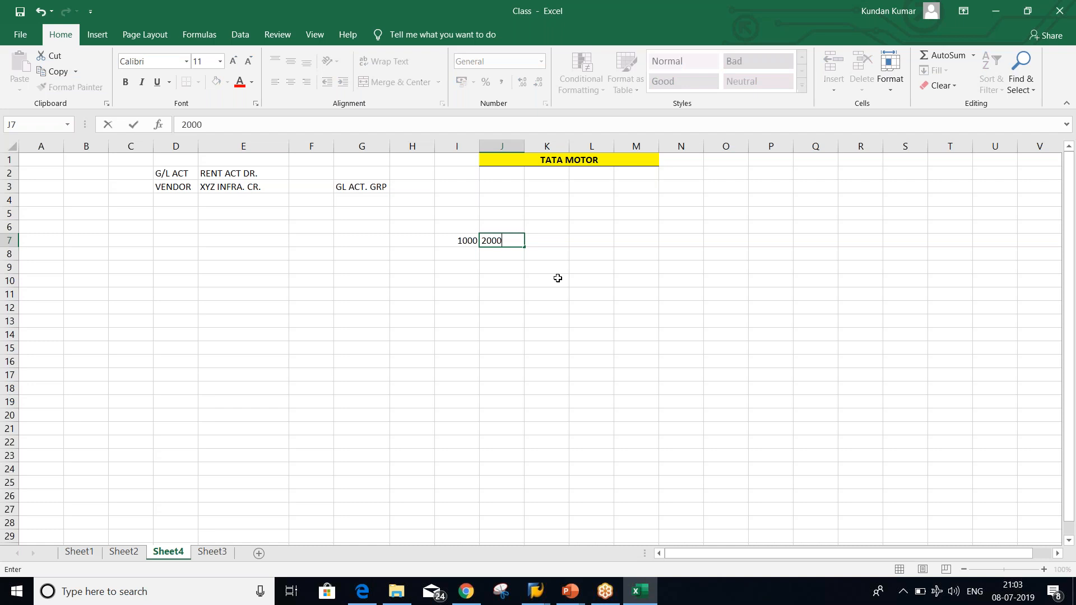
pyautogui.press('Return')
pyautogui.write('2000')
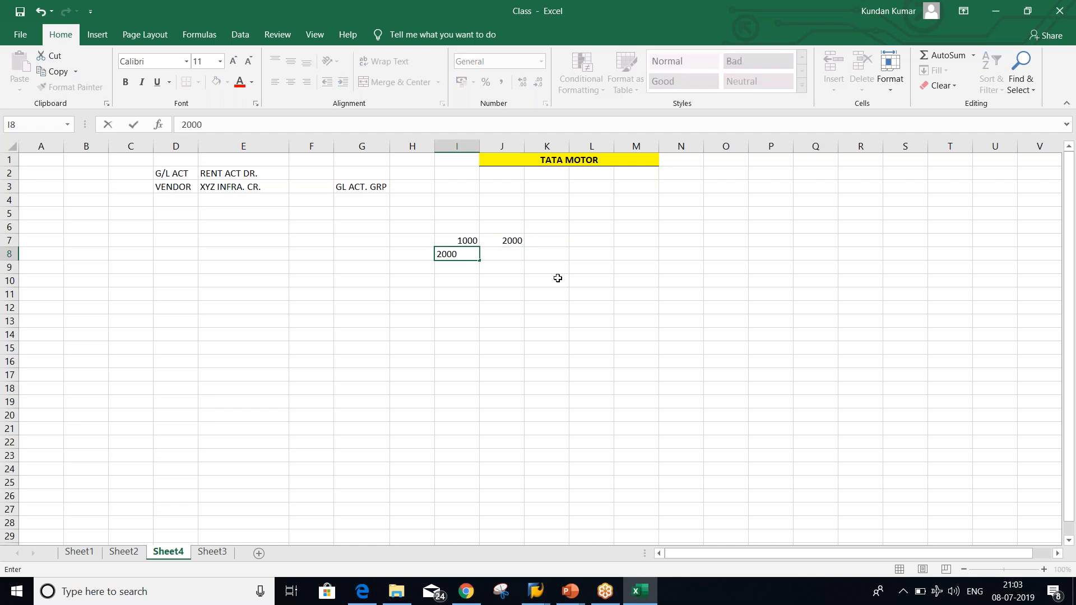
pyautogui.press('Tab')
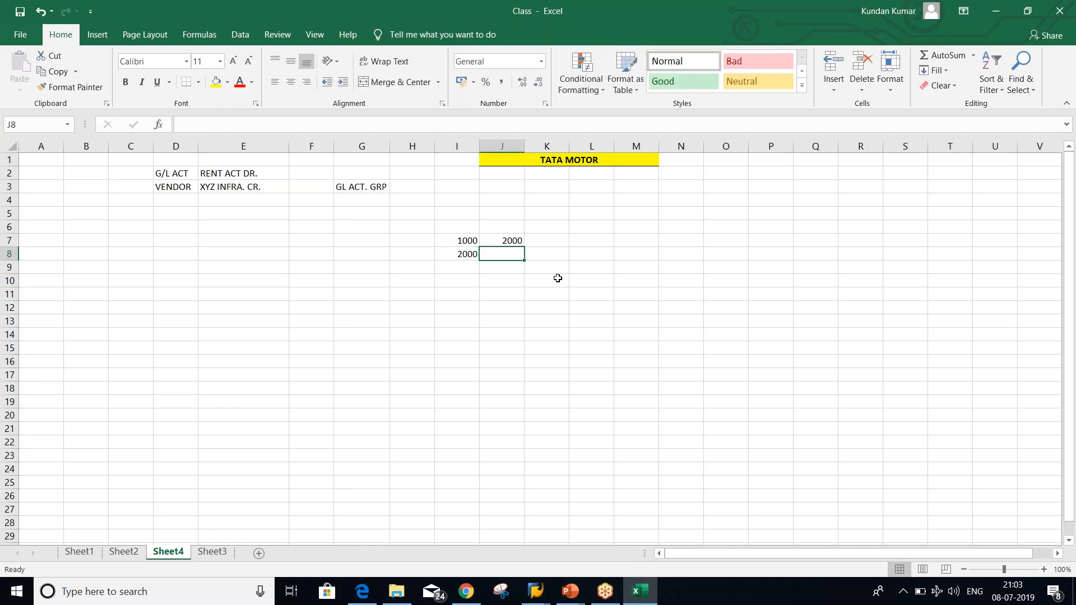
pyautogui.write('3000')
pyautogui.press('Return')
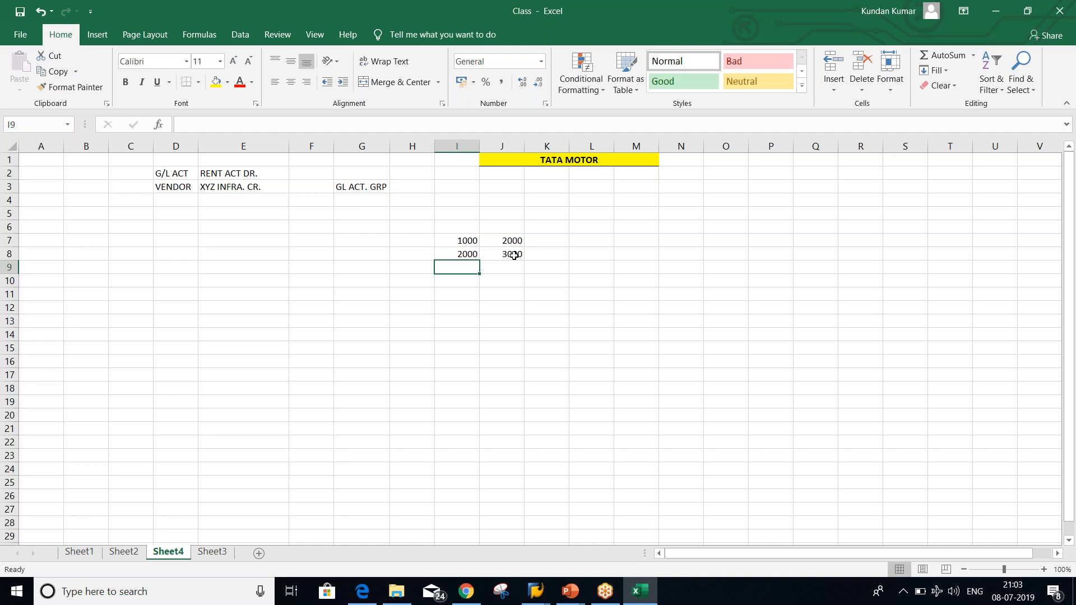
pyautogui.click(532, 256)
pyautogui.write('X')
pyautogui.press('Return')
# Label row 7 as range A and row 8 as range B
pyautogui.click(461, 254)
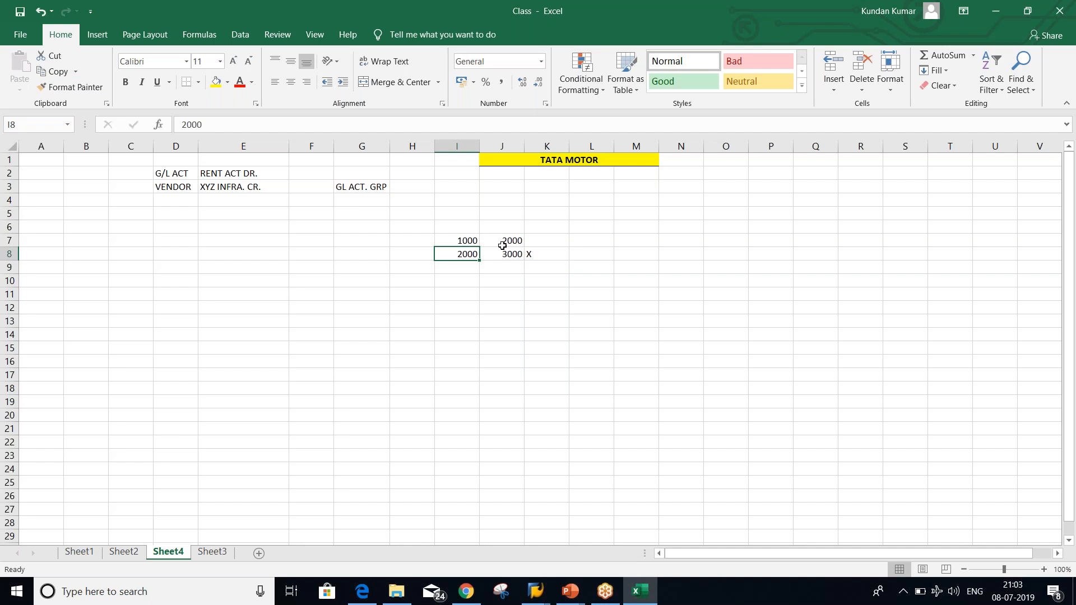
pyautogui.click(412, 238)
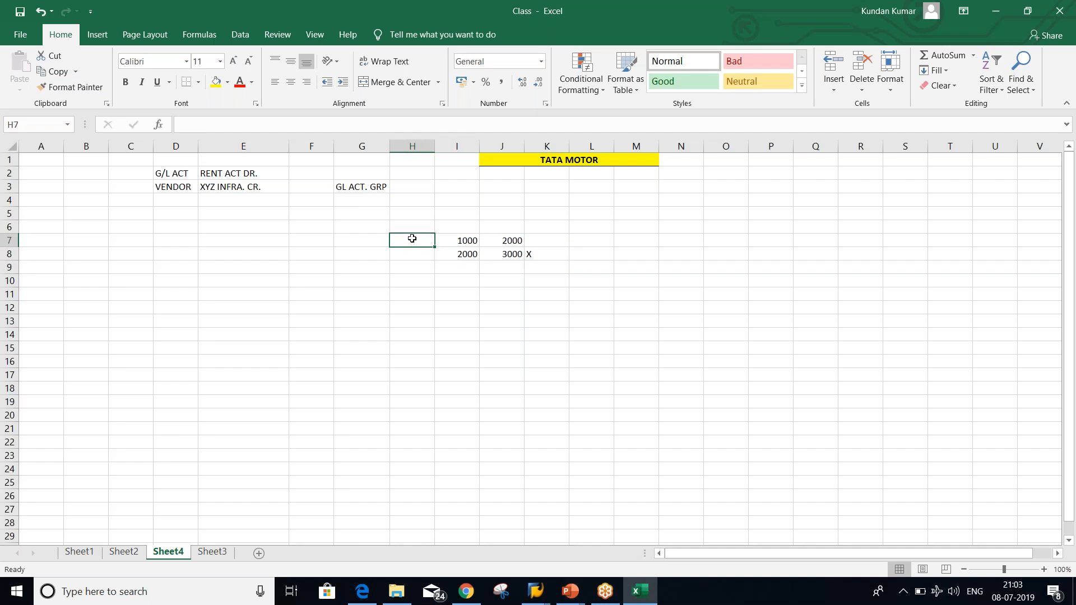
pyautogui.write('1')
pyautogui.press('Return')
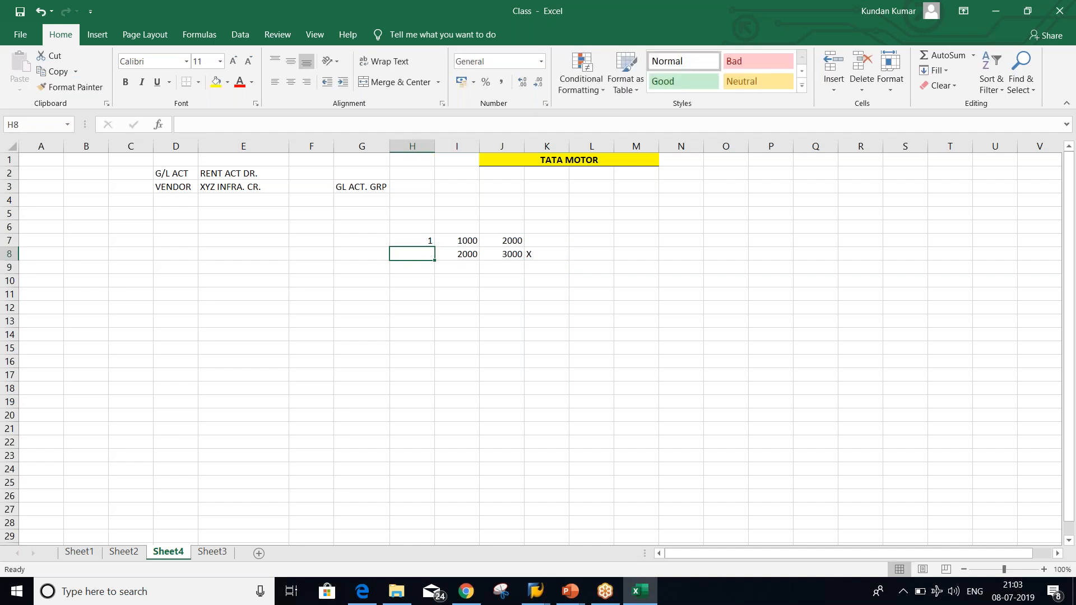
pyautogui.click(419, 241)
pyautogui.write('A')
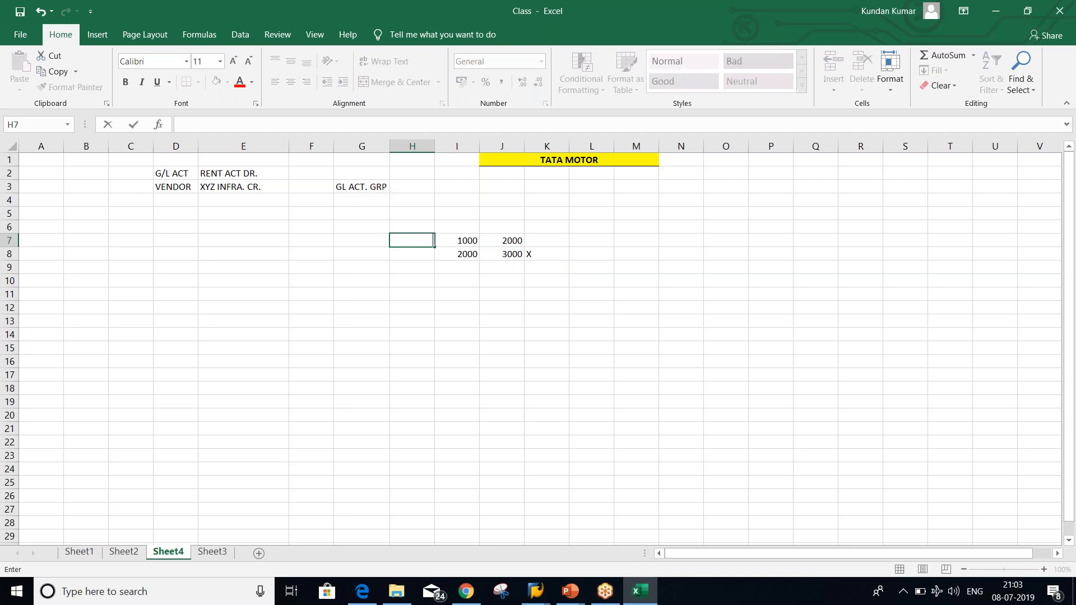
pyautogui.press('Return')
pyautogui.write('B')
pyautogui.press('Return')
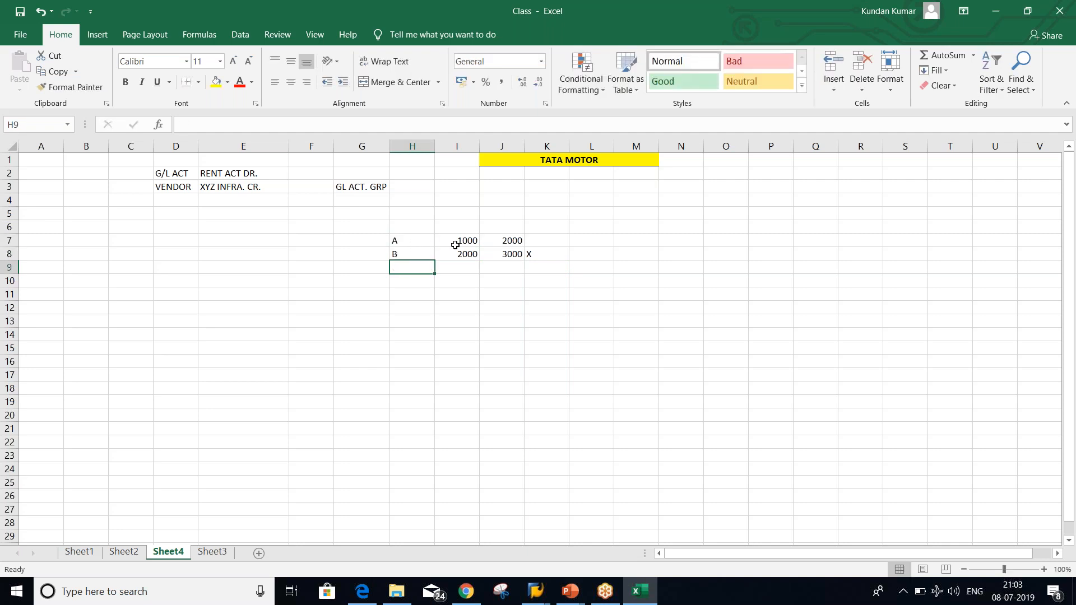
# Change range B's start in I8 from 2000 to 2001 so it no longer overlaps range A
pyautogui.moveTo(447, 237); pyautogui.dragTo(504, 238)
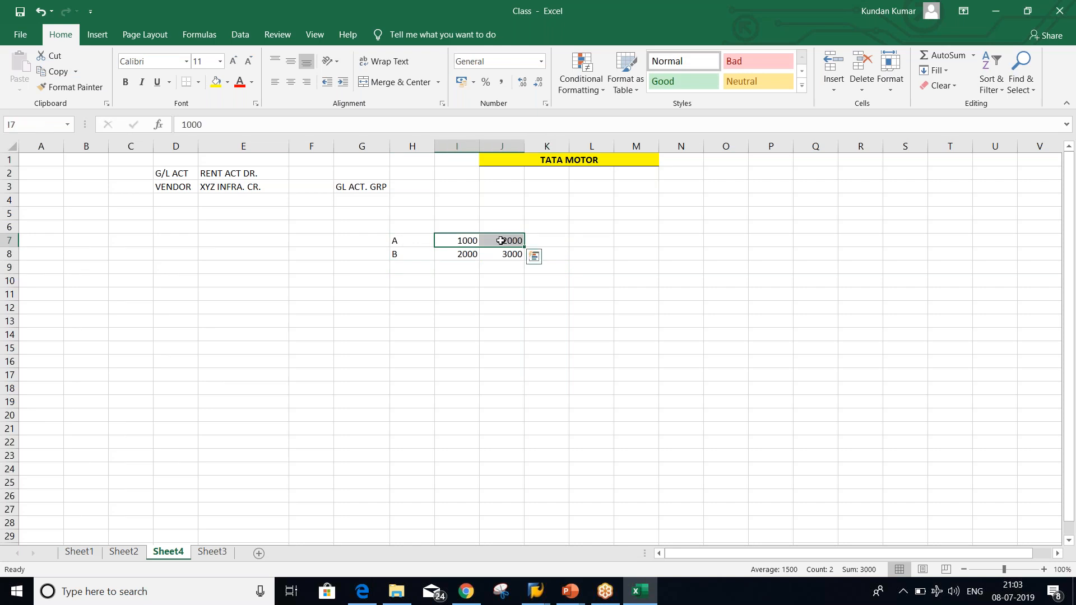
pyautogui.click(457, 241)
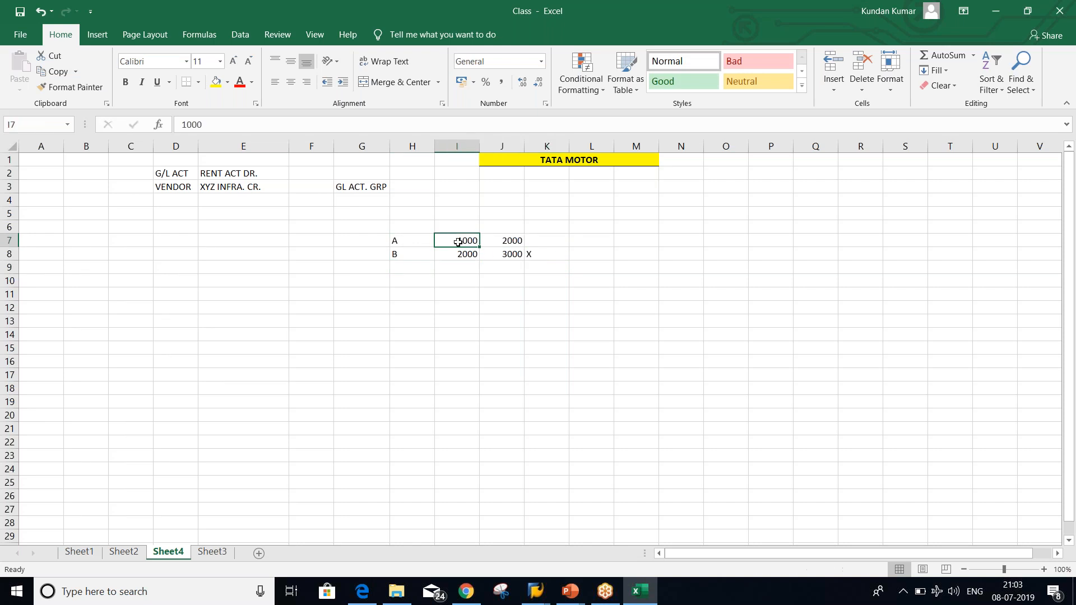
pyautogui.click(502, 239)
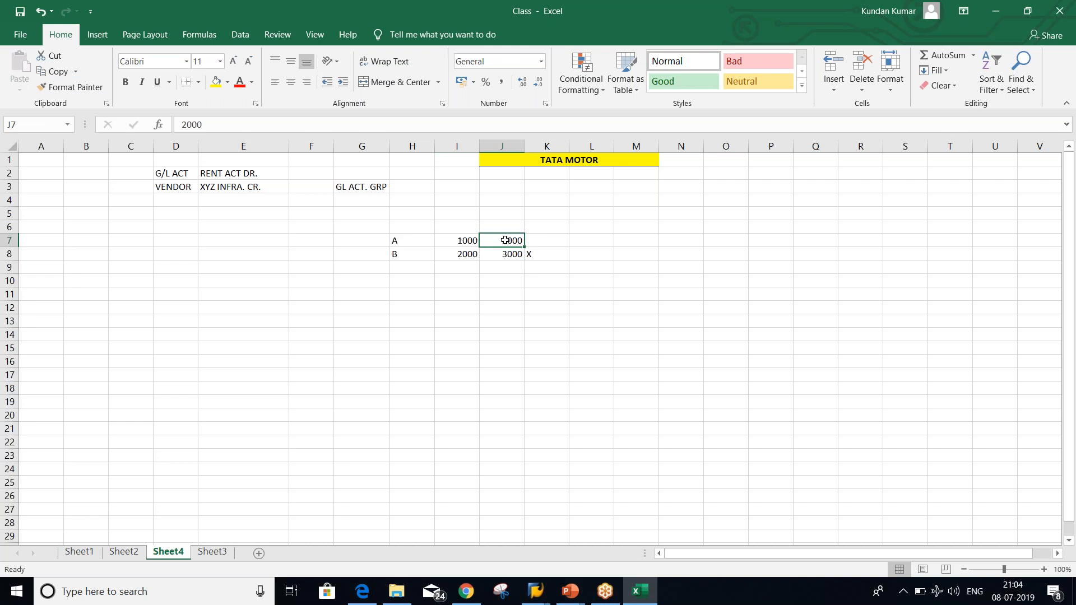
pyautogui.click(462, 254)
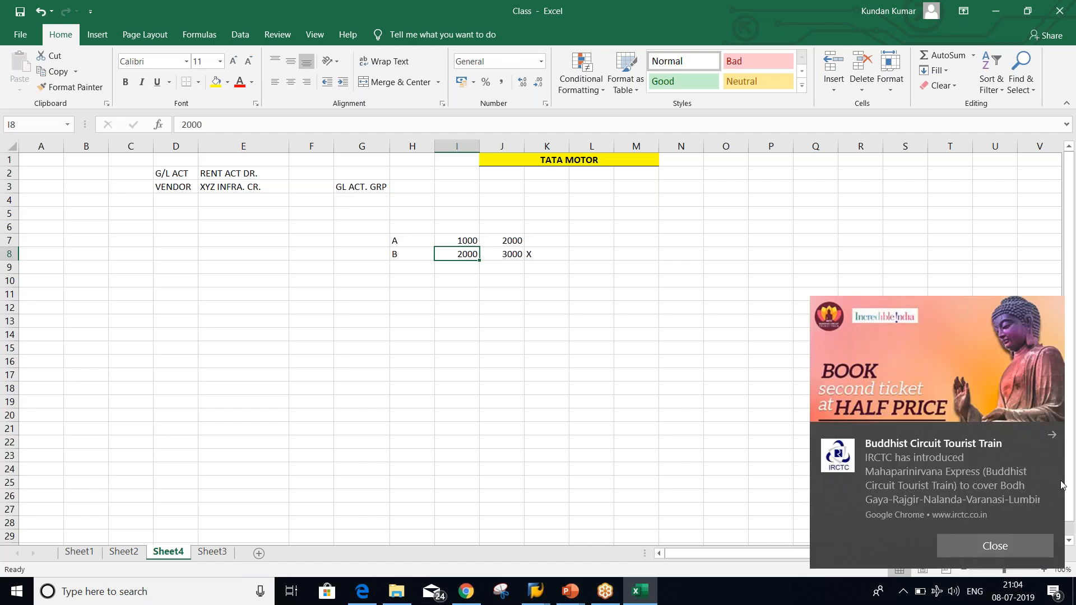
pyautogui.click(998, 546)
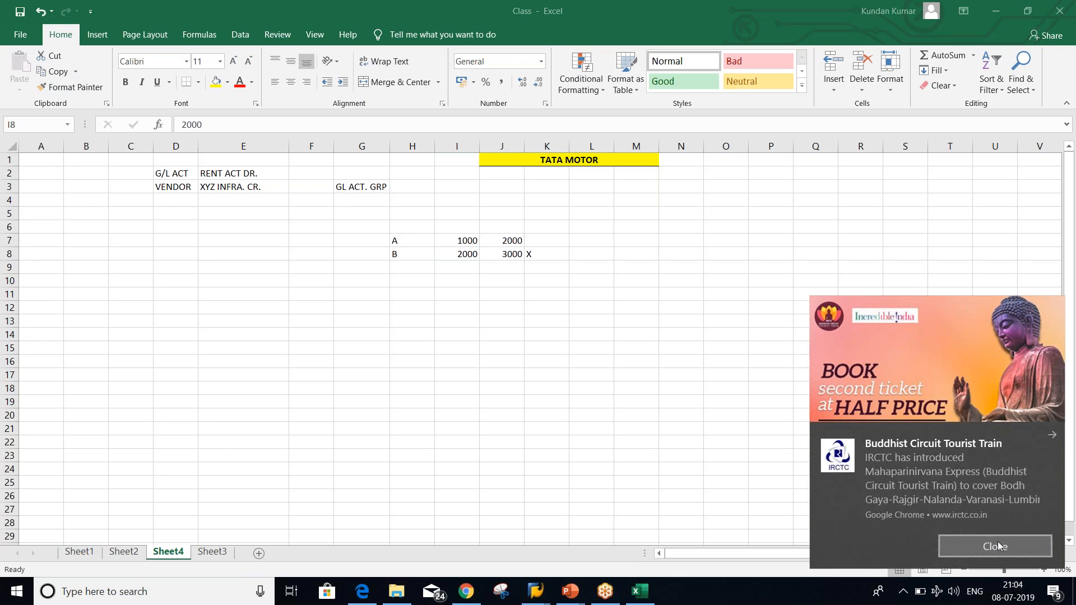
pyautogui.click(429, 254)
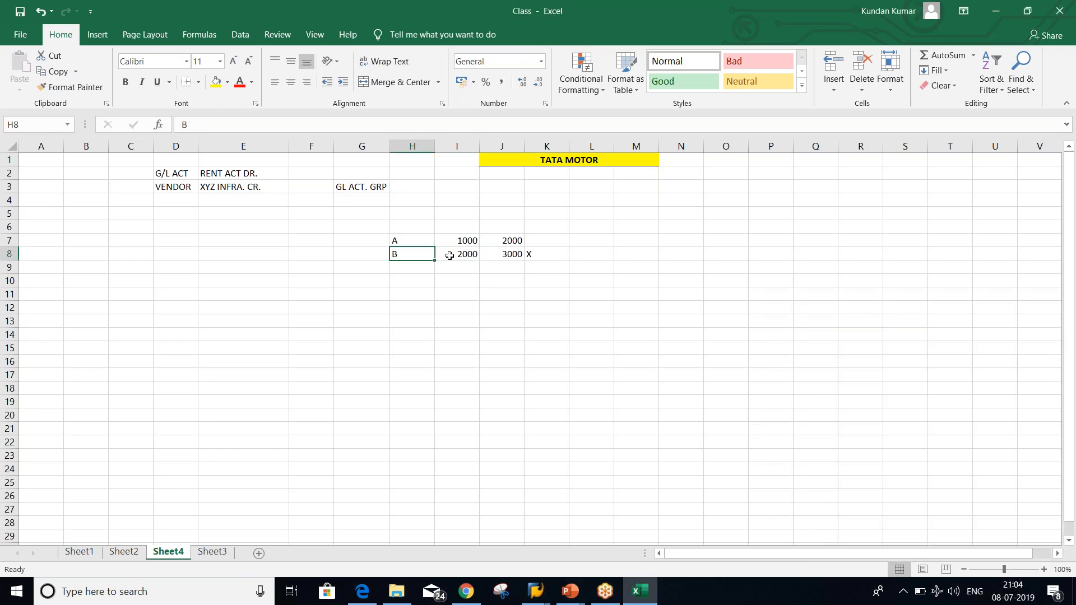
pyautogui.click(462, 255)
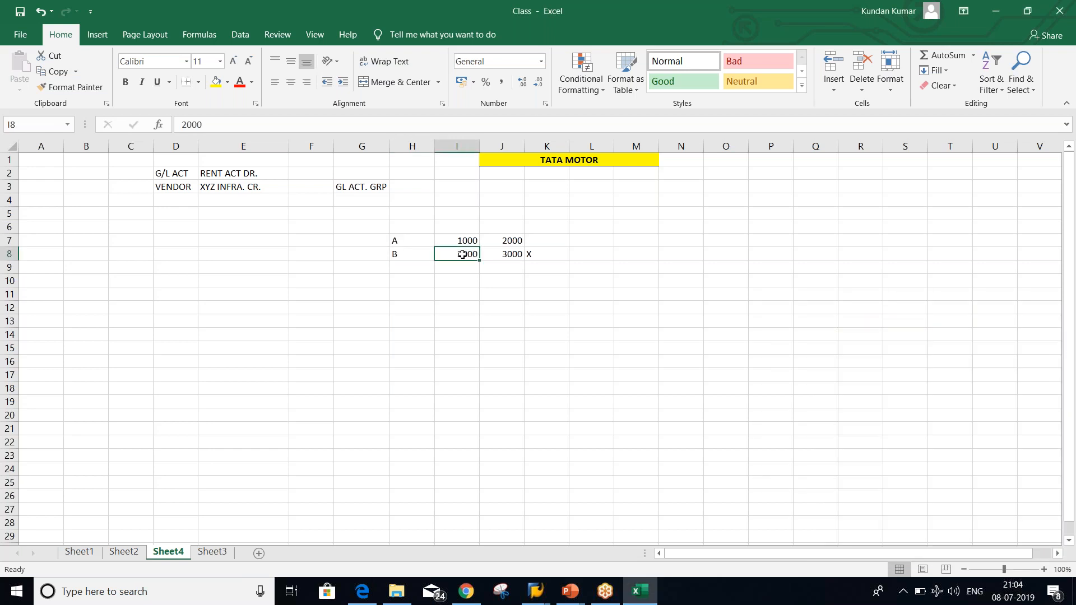
pyautogui.write('2001')
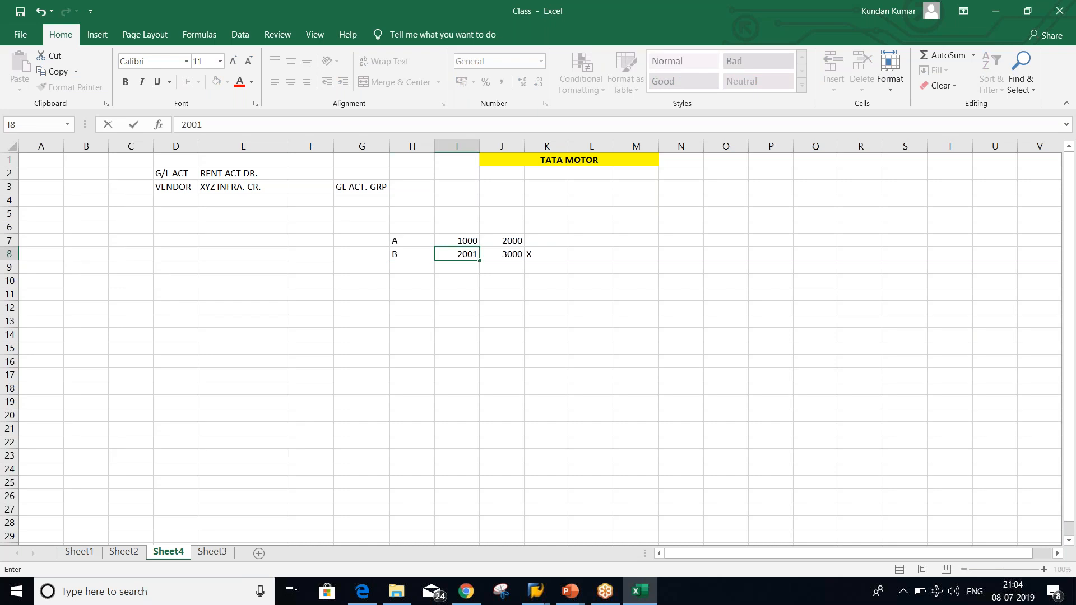
pyautogui.press('Return')
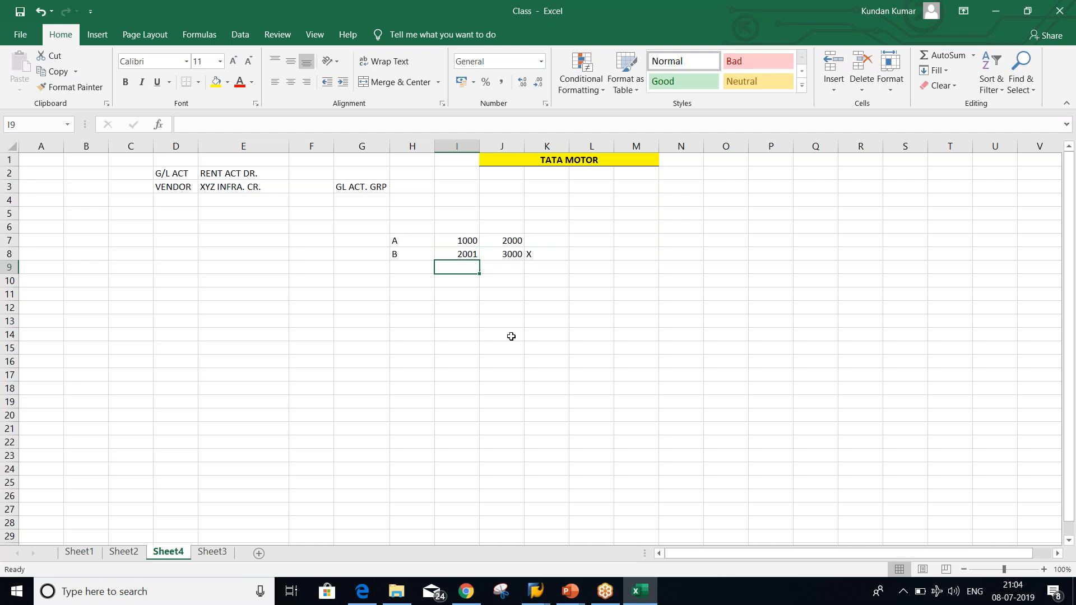
pyautogui.click(540, 594)
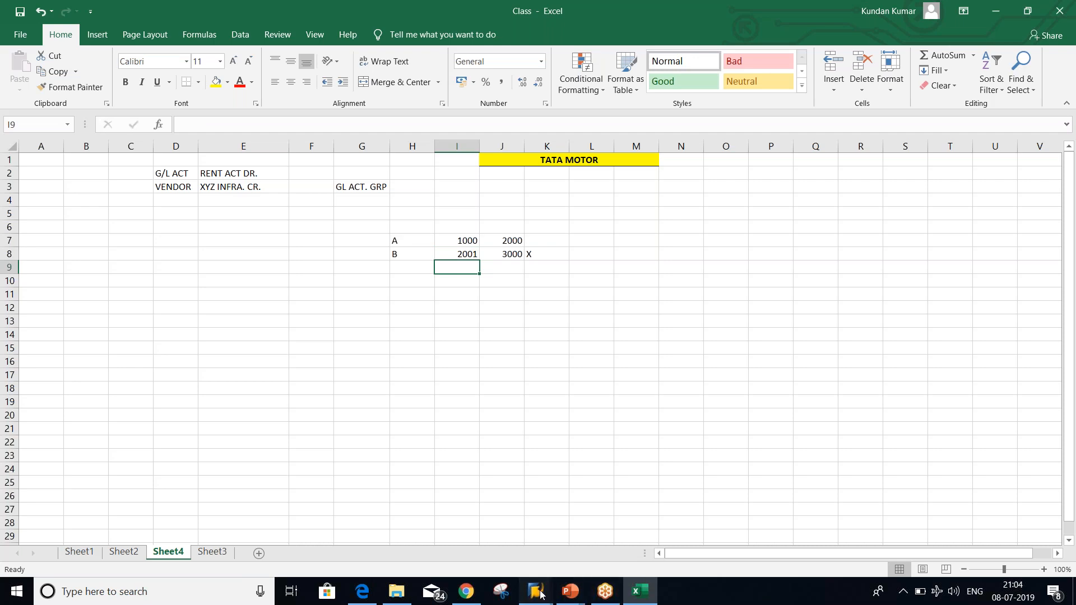
pyautogui.moveTo(540, 594)
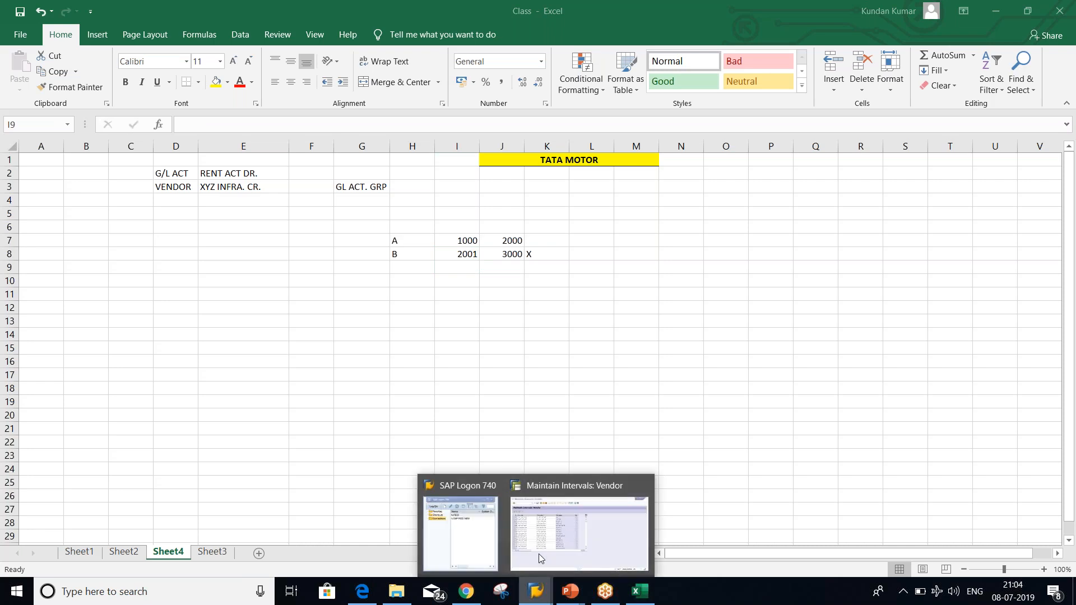
pyautogui.click(568, 530)
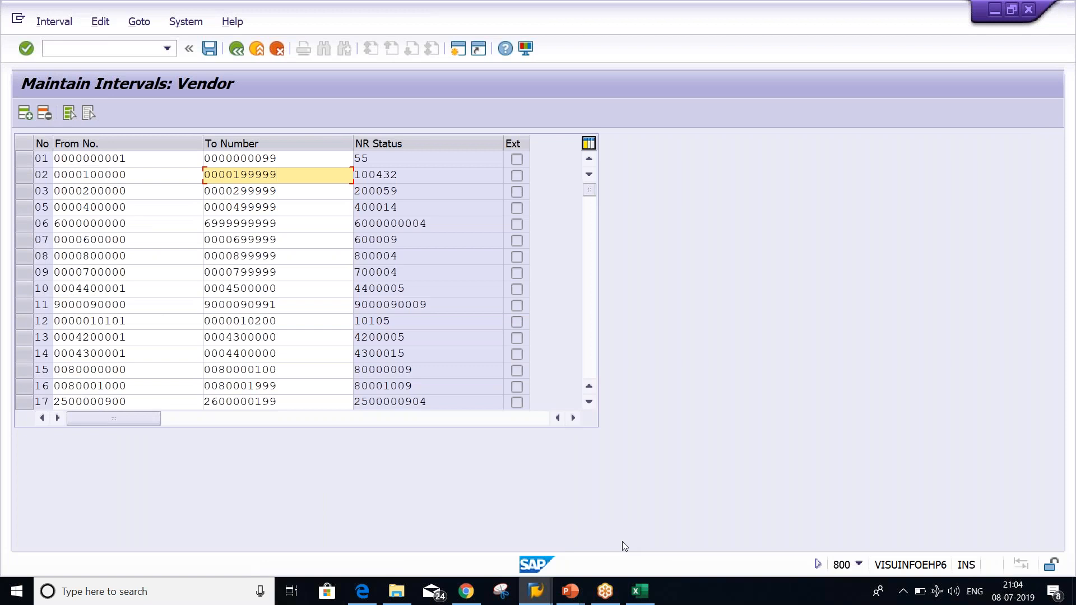
pyautogui.click(588, 362)
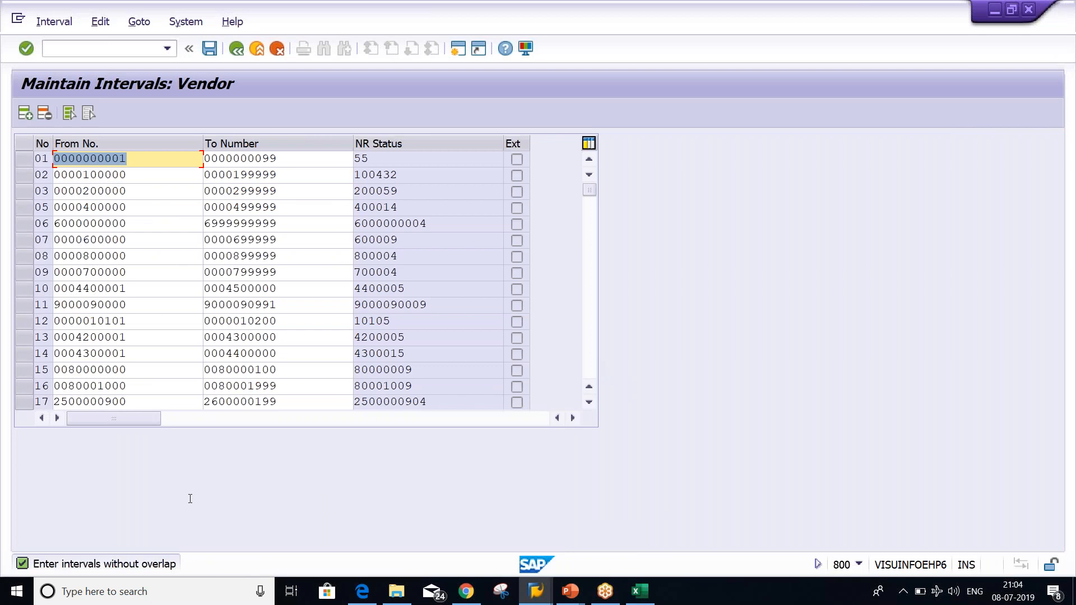
pyautogui.click(593, 312)
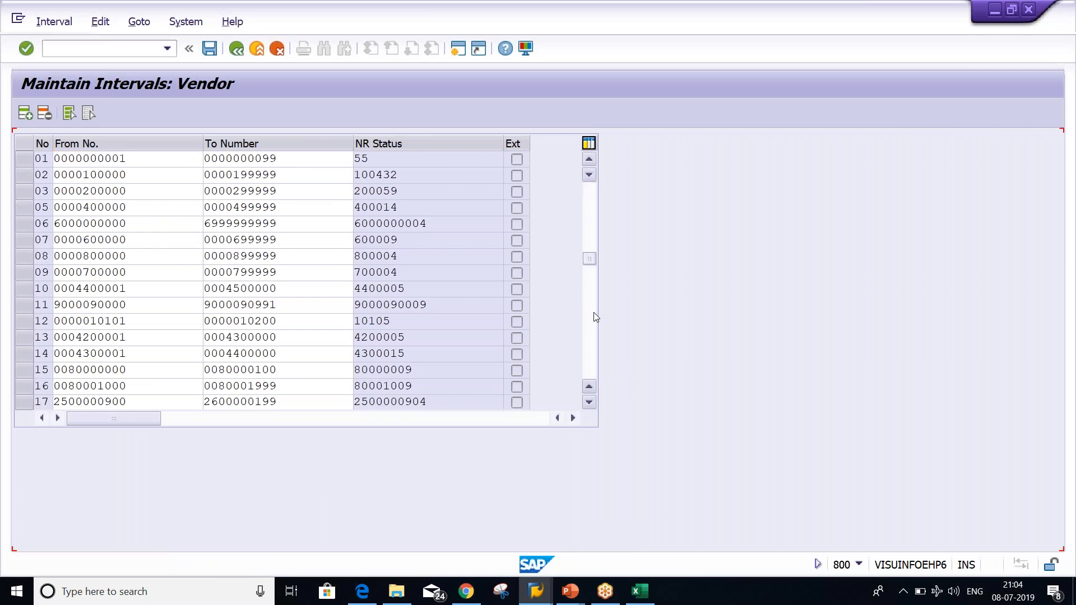
pyautogui.click(594, 313)
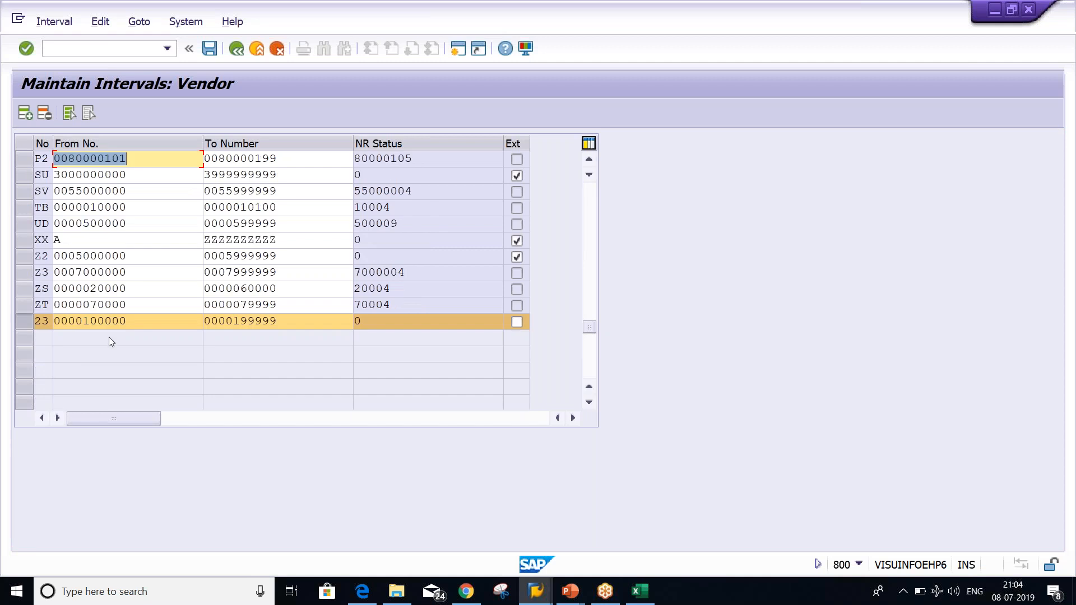
pyautogui.moveTo(137, 324); pyautogui.dragTo(83, 322)
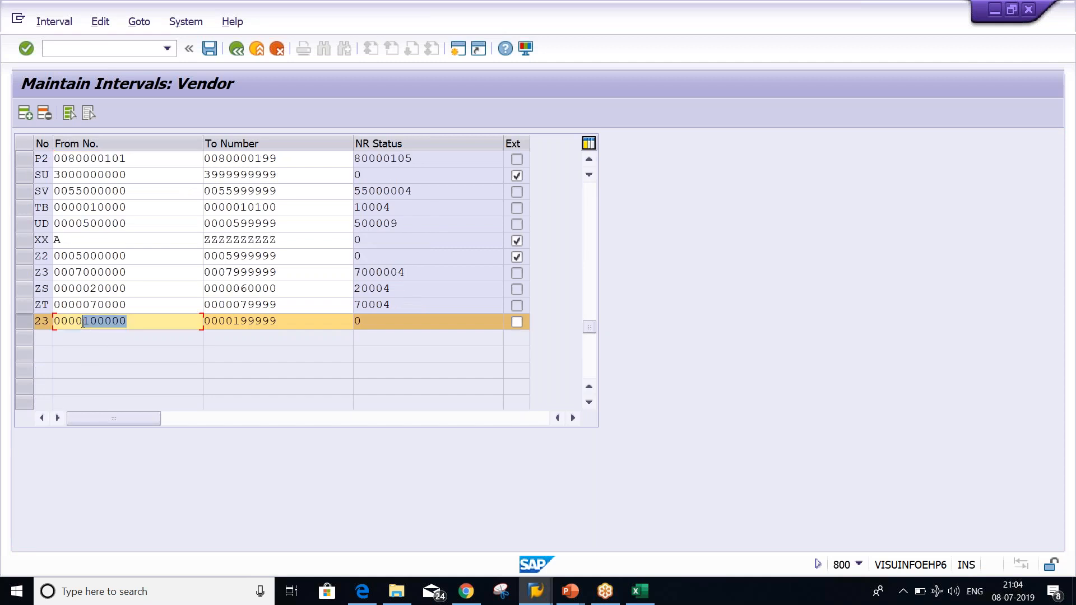
pyautogui.press('BackSpace')
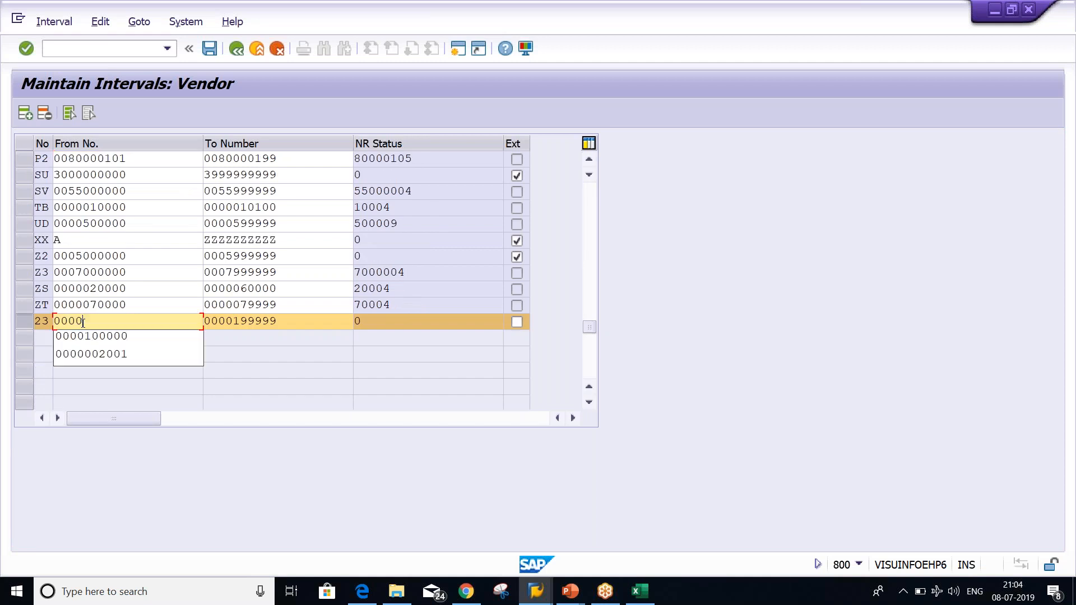
pyautogui.write('00')
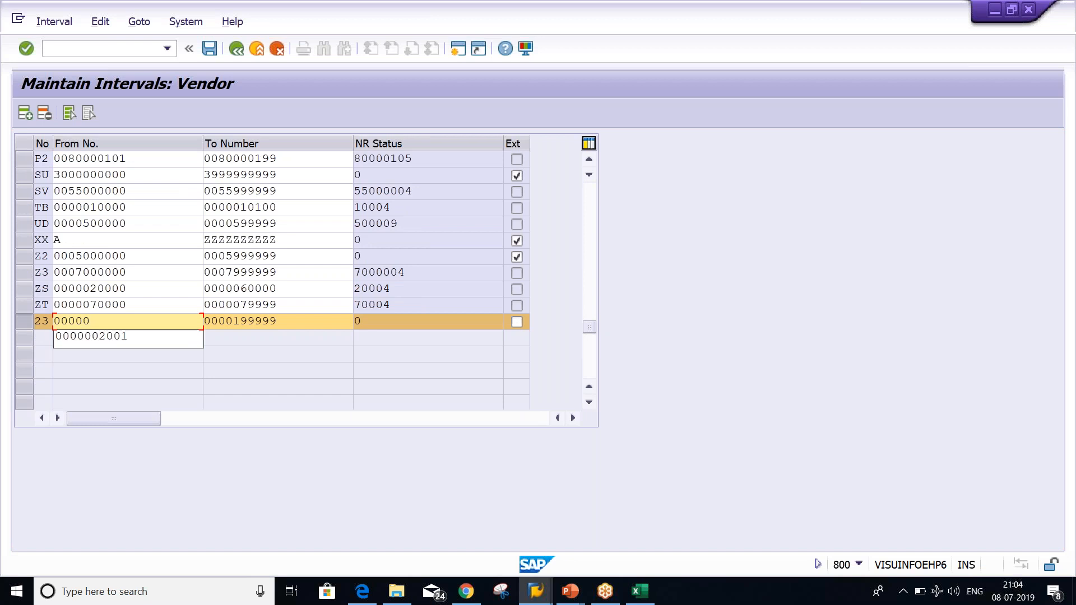
pyautogui.write('00')
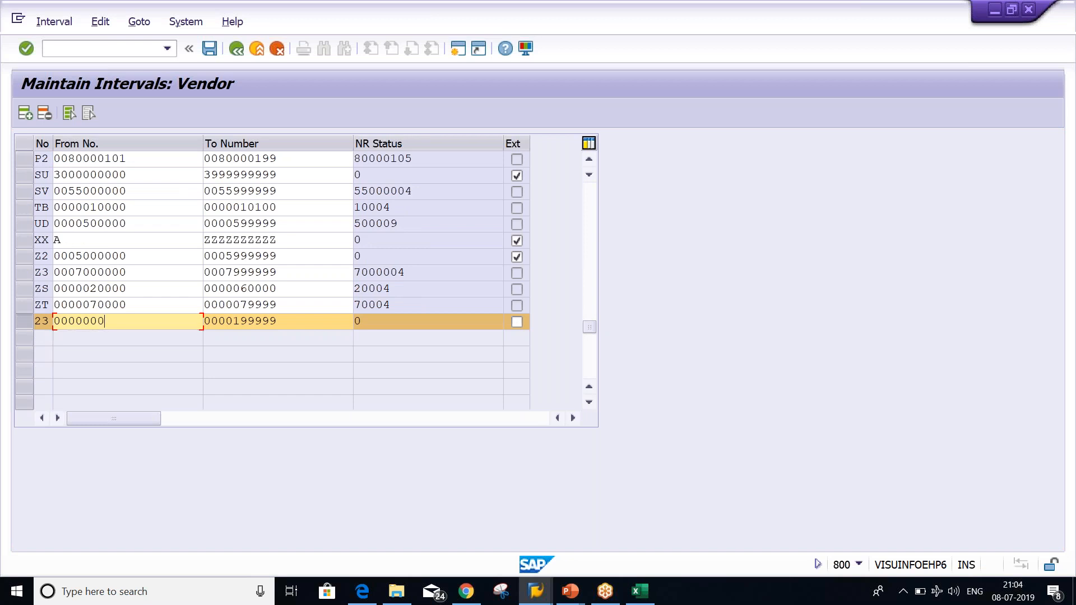
pyautogui.write('100')
pyautogui.press('BackSpace')
pyautogui.write('1')
pyautogui.press('BackSpace')
pyautogui.write('0')
pyautogui.click(295, 326)
pyautogui.press('BackSpace')
pyautogui.press('BackSpace')
pyautogui.press('BackSpace')
pyautogui.press('BackSpace')
pyautogui.press('BackSpace')
pyautogui.press('BackSpace')
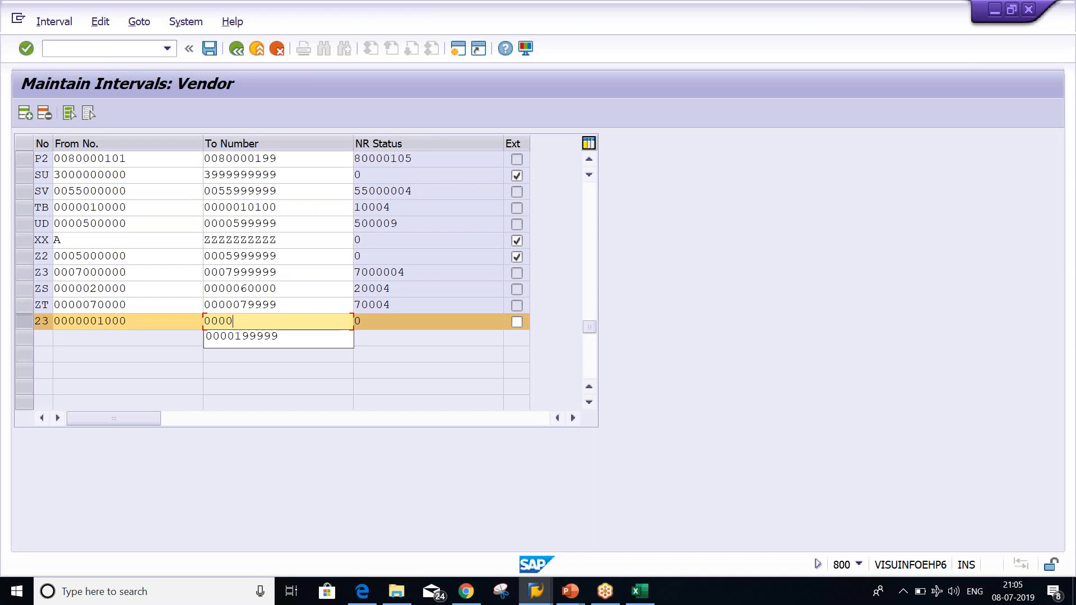
pyautogui.write('001')
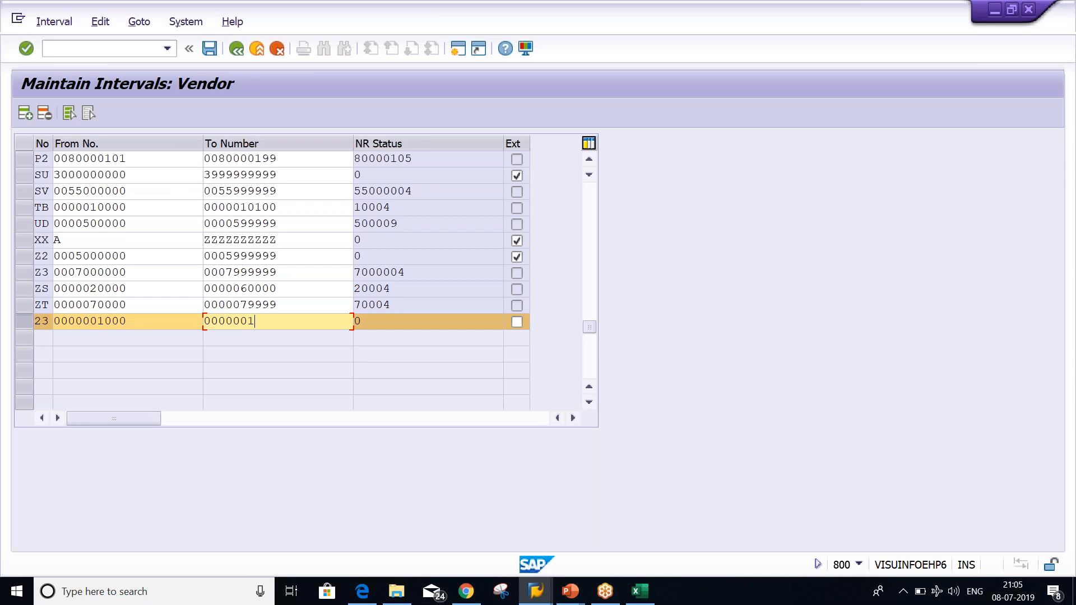
pyautogui.write('999')
pyautogui.press('Return')
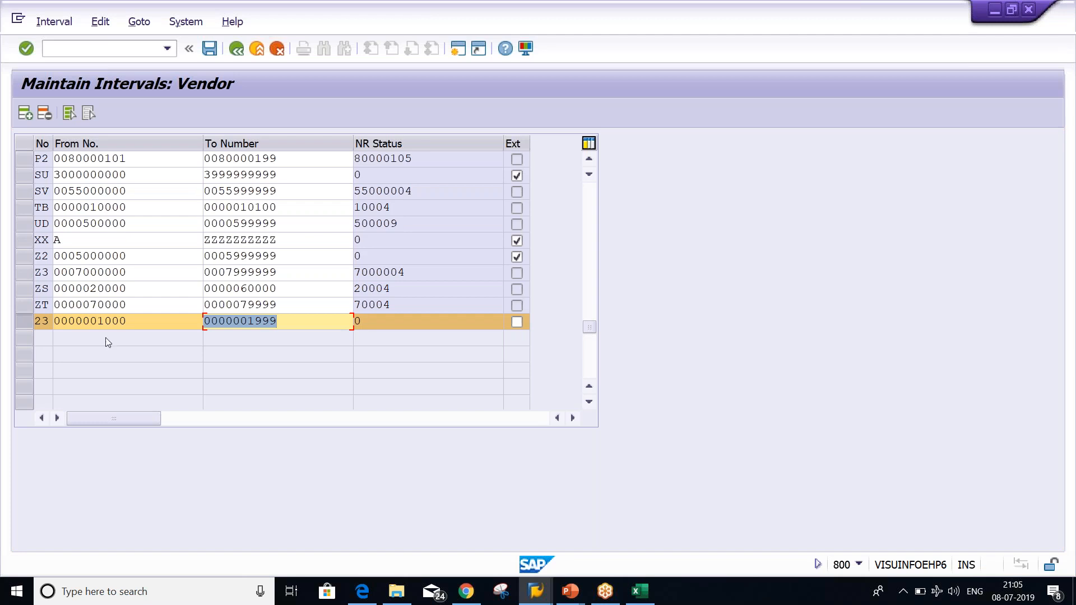
pyautogui.click(150, 321)
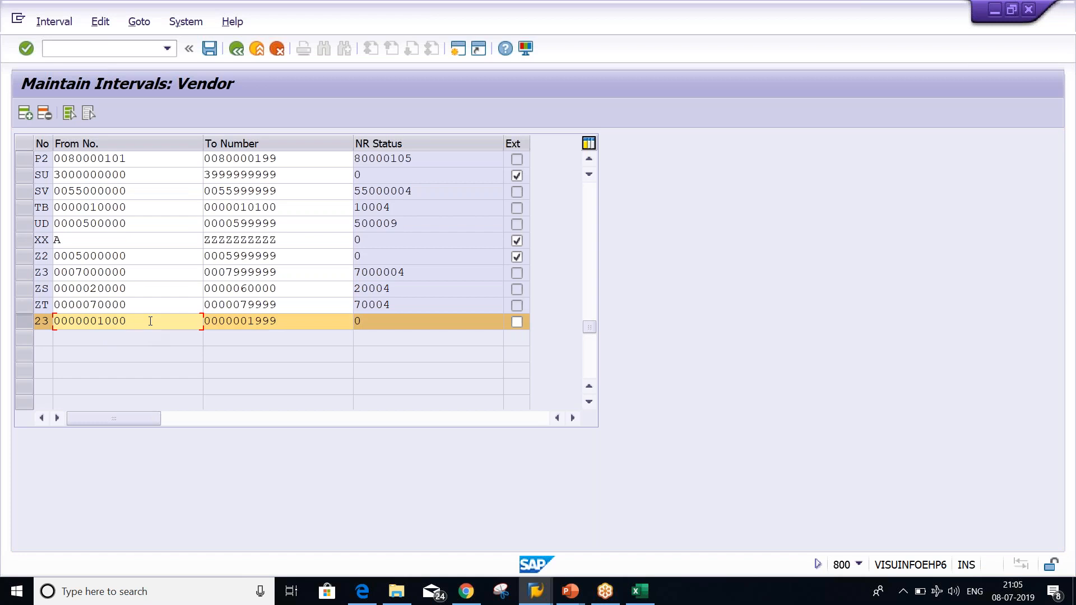
pyautogui.hotkey('ctrl', 's')
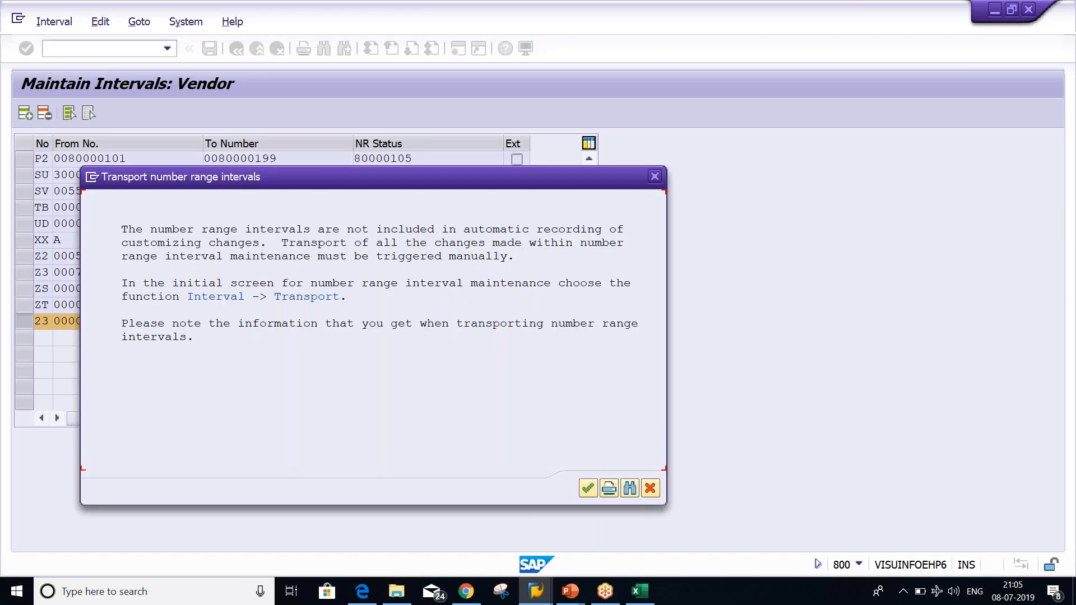
# Dismiss the transport number range intervals notice and select the interval 02 row in the vendor list
pyautogui.press('Return')
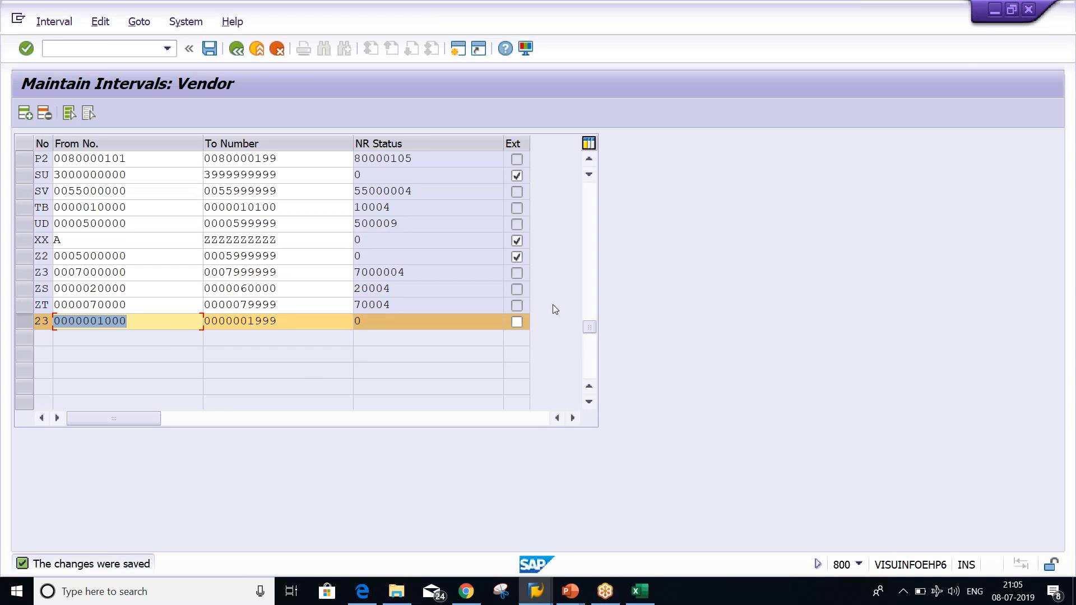
pyautogui.click(589, 244)
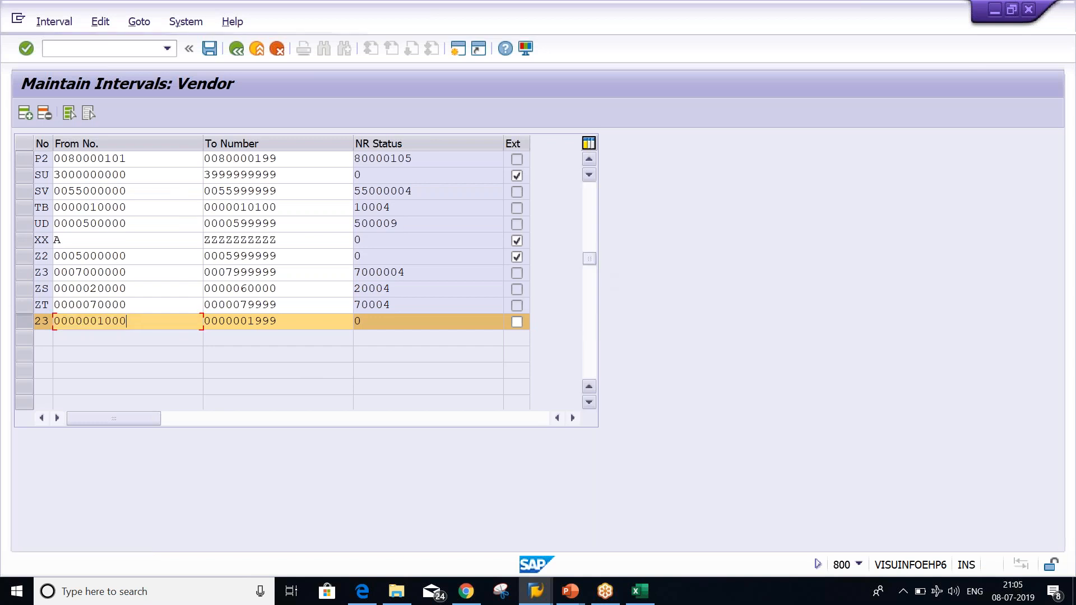
pyautogui.click(593, 207)
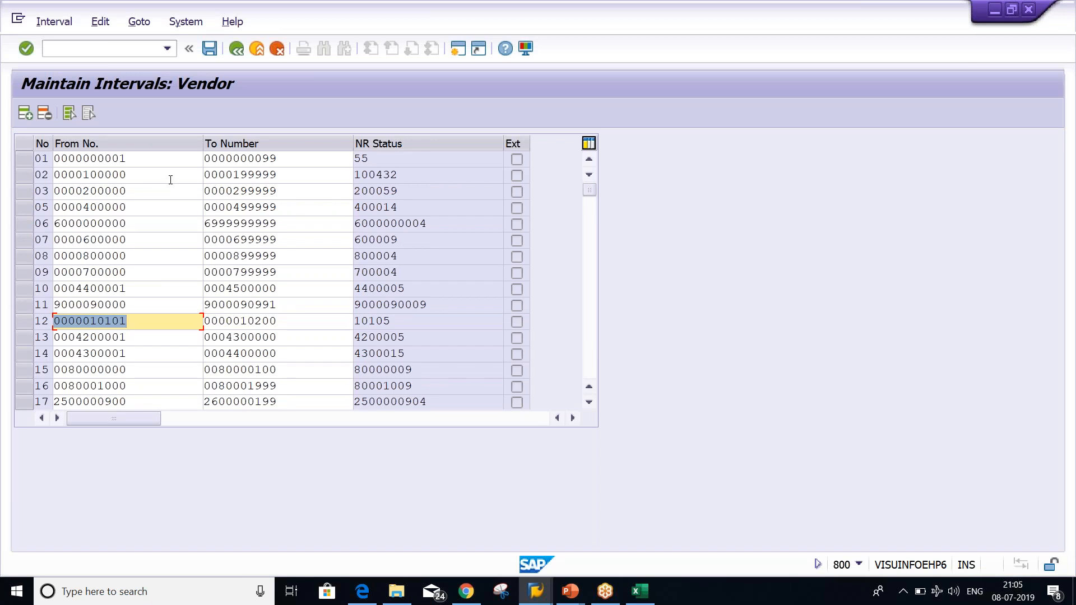
pyautogui.click(22, 180)
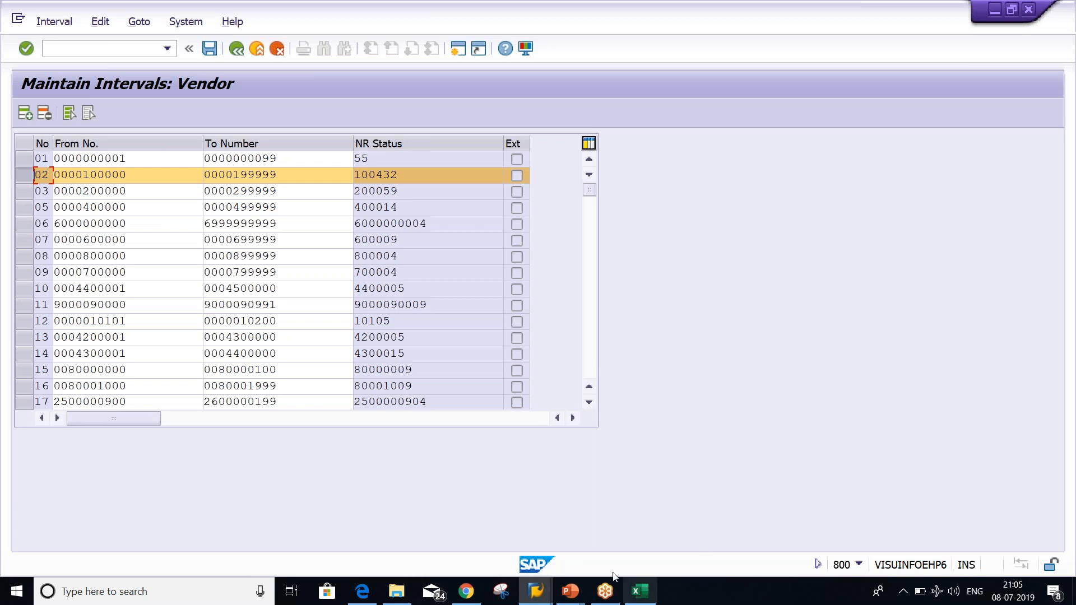
# Switch to the 11_Account Payable PowerPoint window showing the configuration steps slide
pyautogui.moveTo(636, 596)
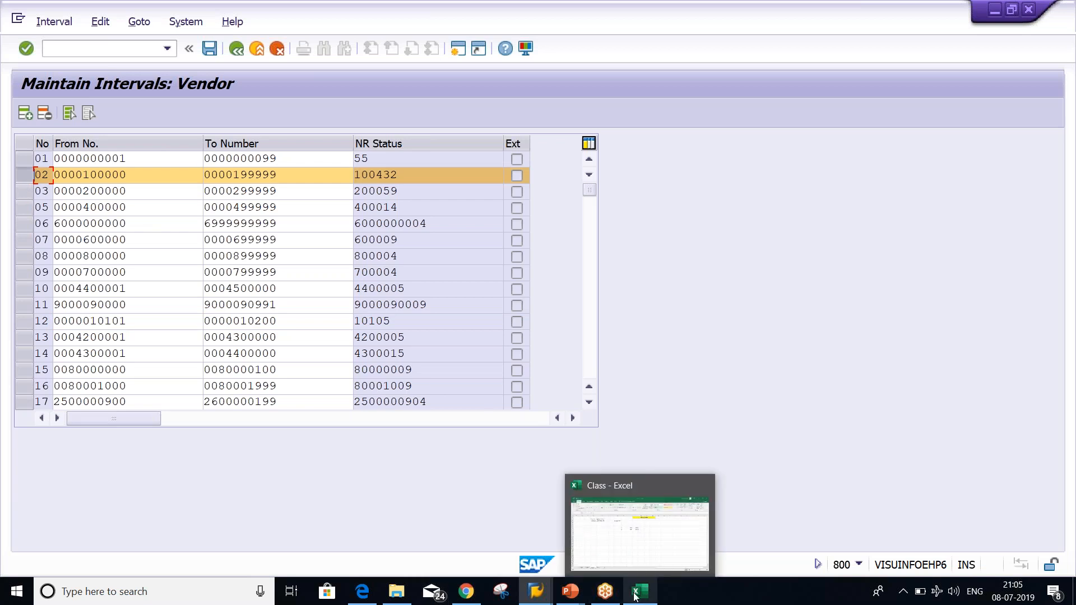
pyautogui.moveTo(580, 595)
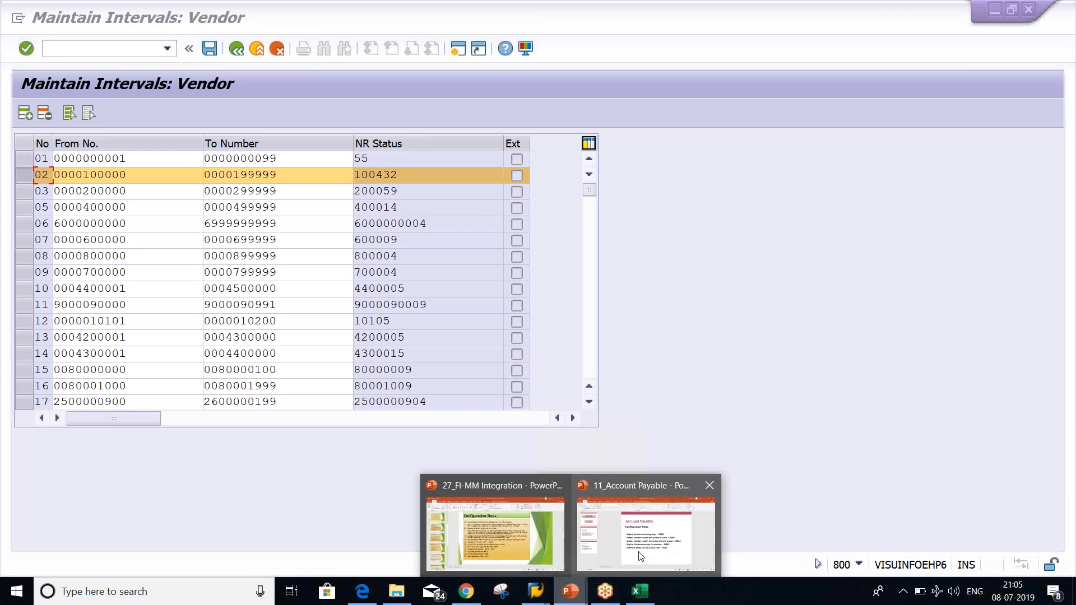
pyautogui.click(645, 530)
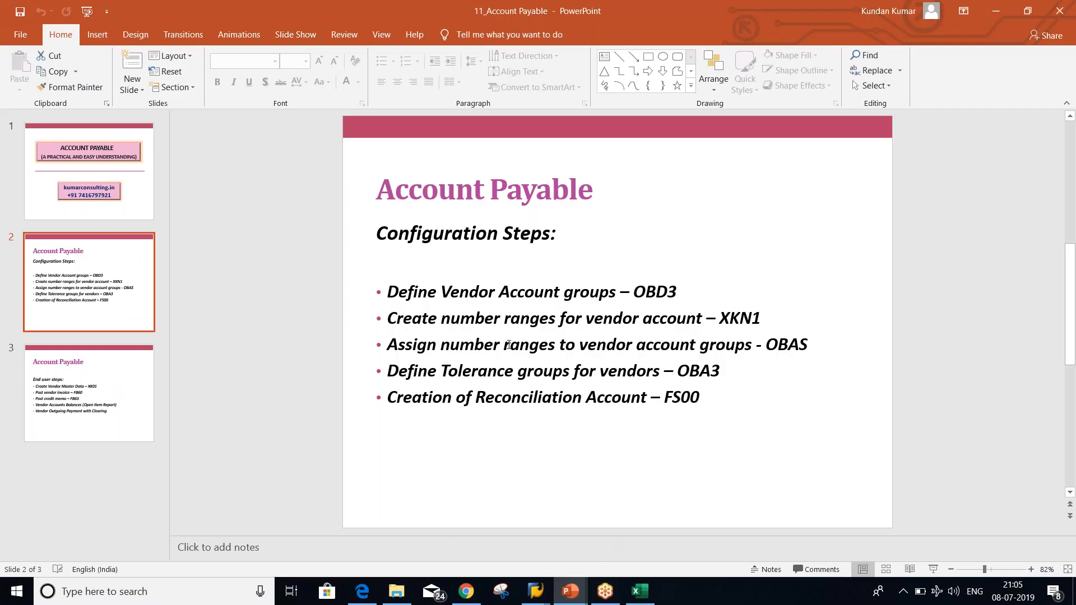
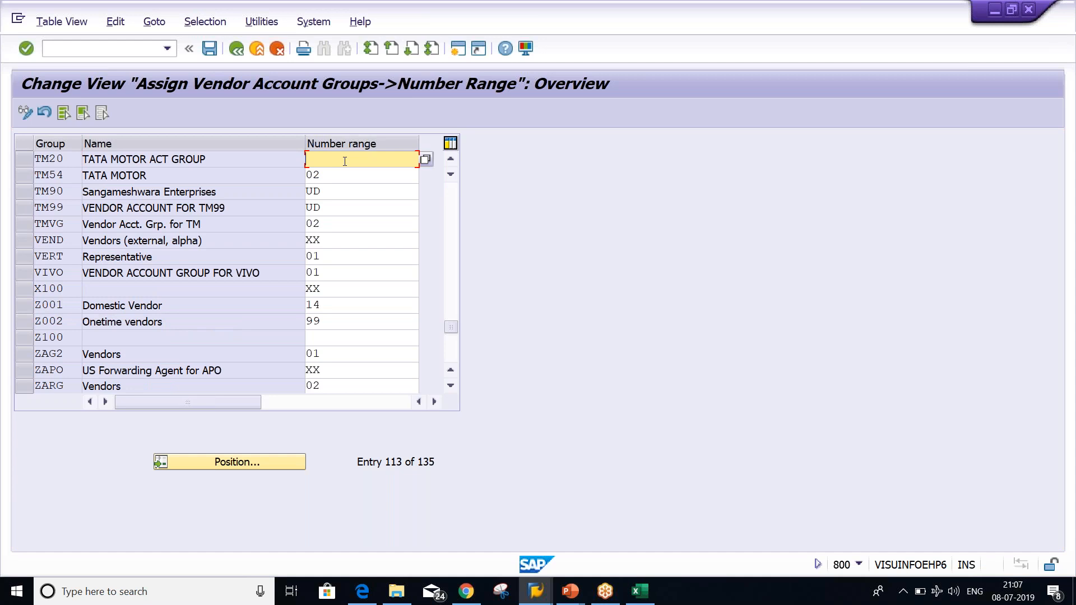
# Enter number range 02 for group TM20 and save it under the customizing request
pyautogui.write('01')
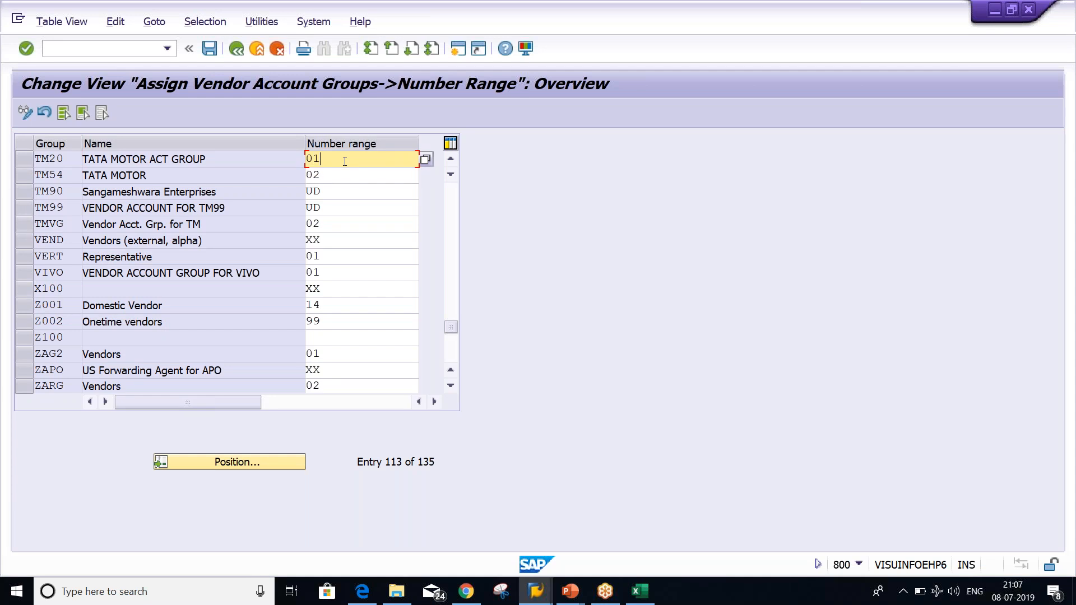
pyautogui.press('BackSpace')
pyautogui.write('0')
pyautogui.press('BackSpace')
pyautogui.write('2')
pyautogui.press('Return')
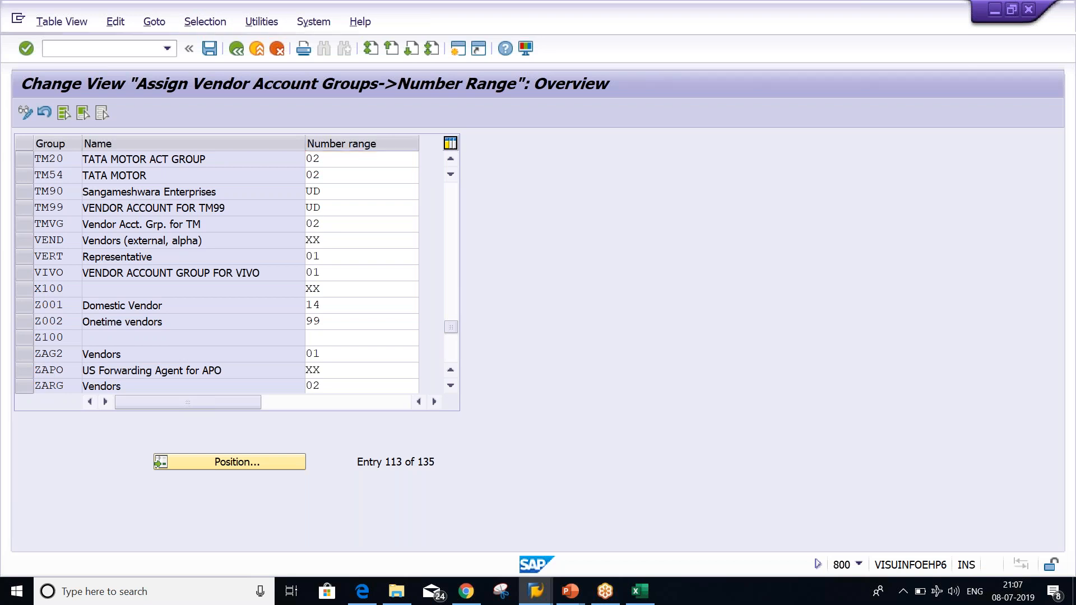
pyautogui.hotkey('ctrl', 's')
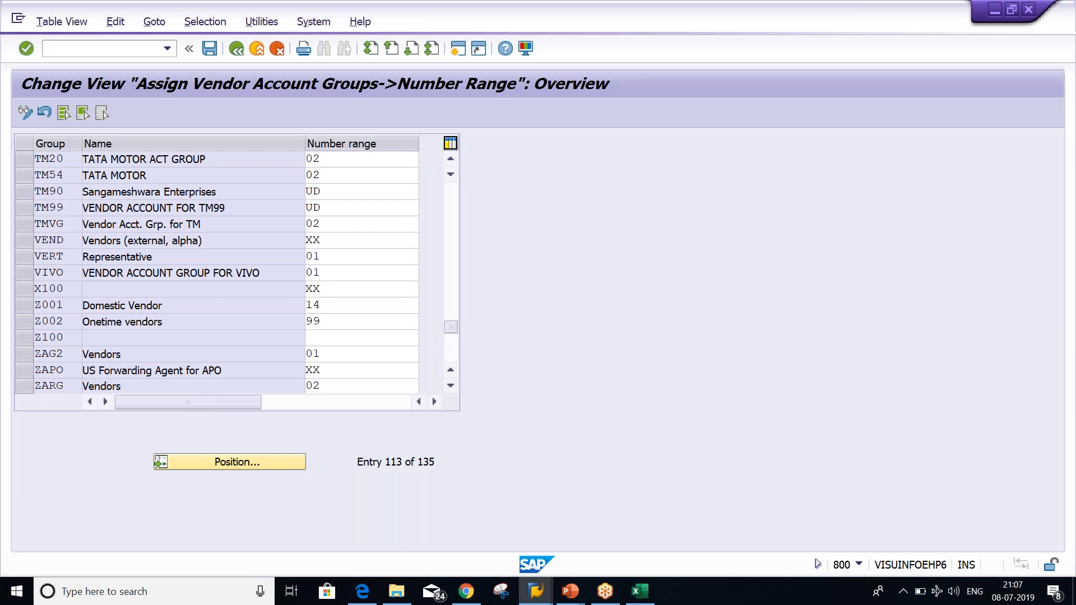
pyautogui.press('Return')
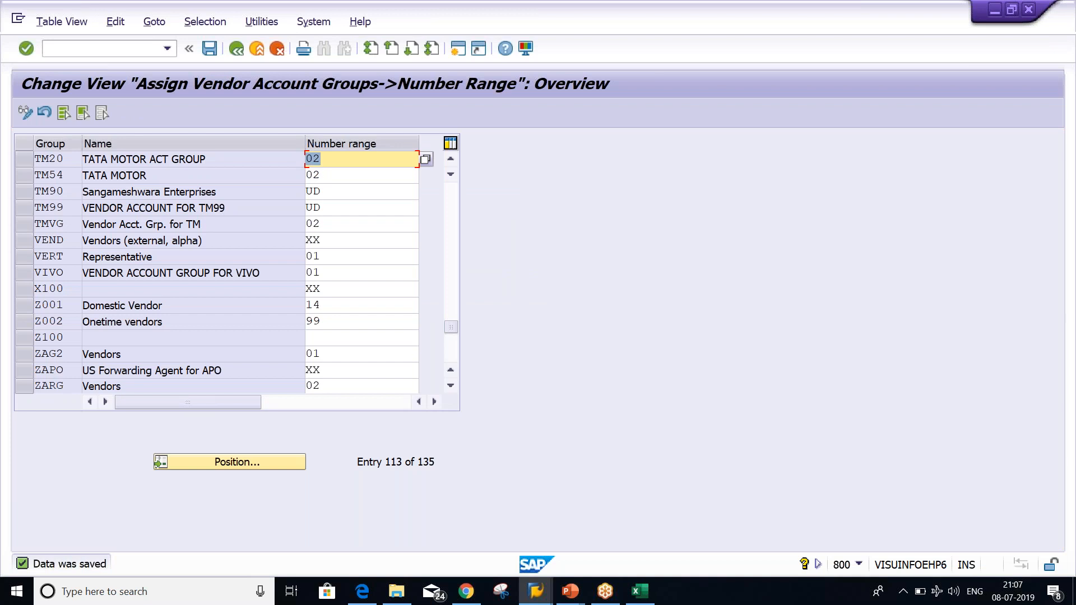
pyautogui.hotkey('alt', 'Tab')
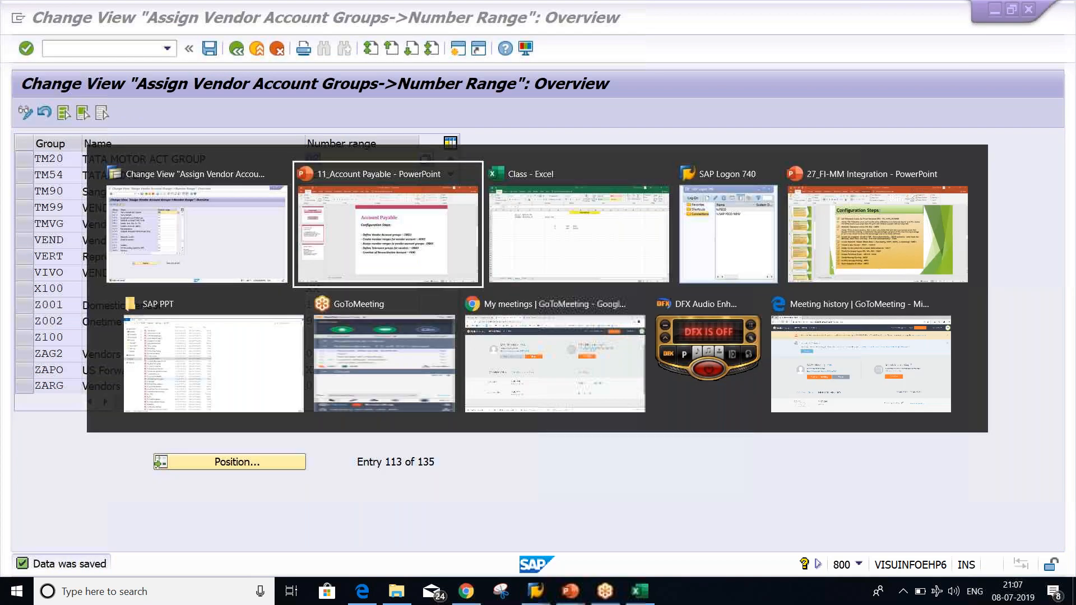
# Review the A and B labels in the Class workbook's Sheet4 notes, briefly checking SAP
pyautogui.hotkey('alt', 'Tab')
pyautogui.click(419, 242)
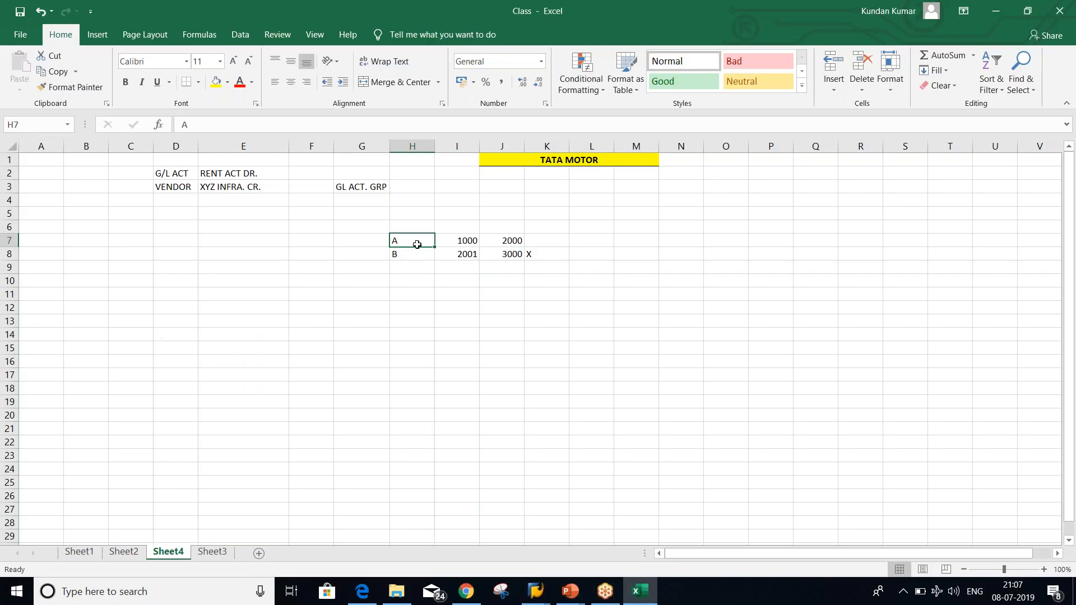
pyautogui.click(409, 256)
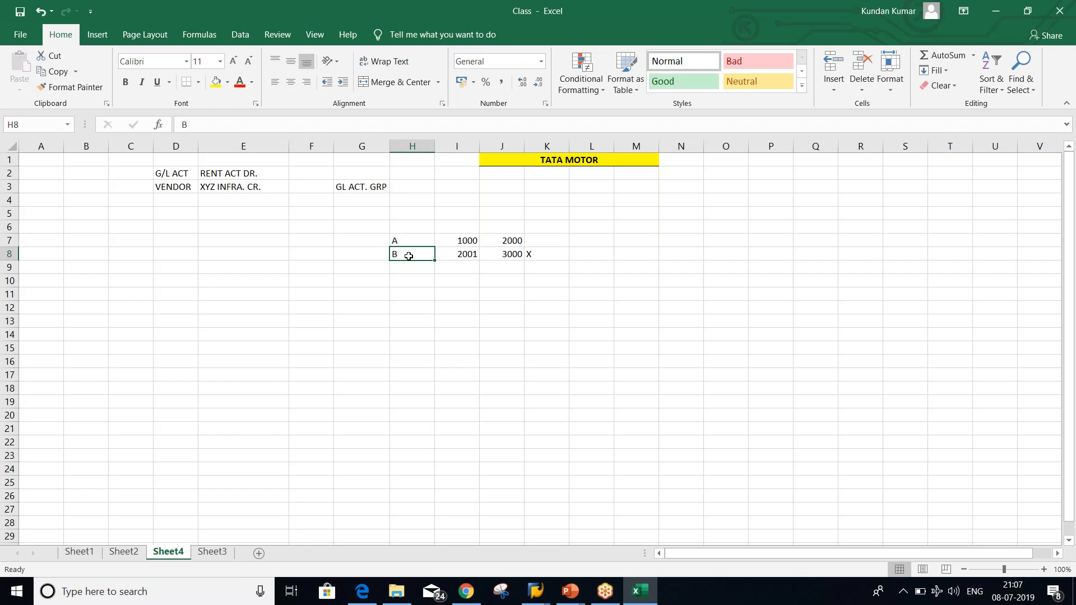
pyautogui.click(396, 242)
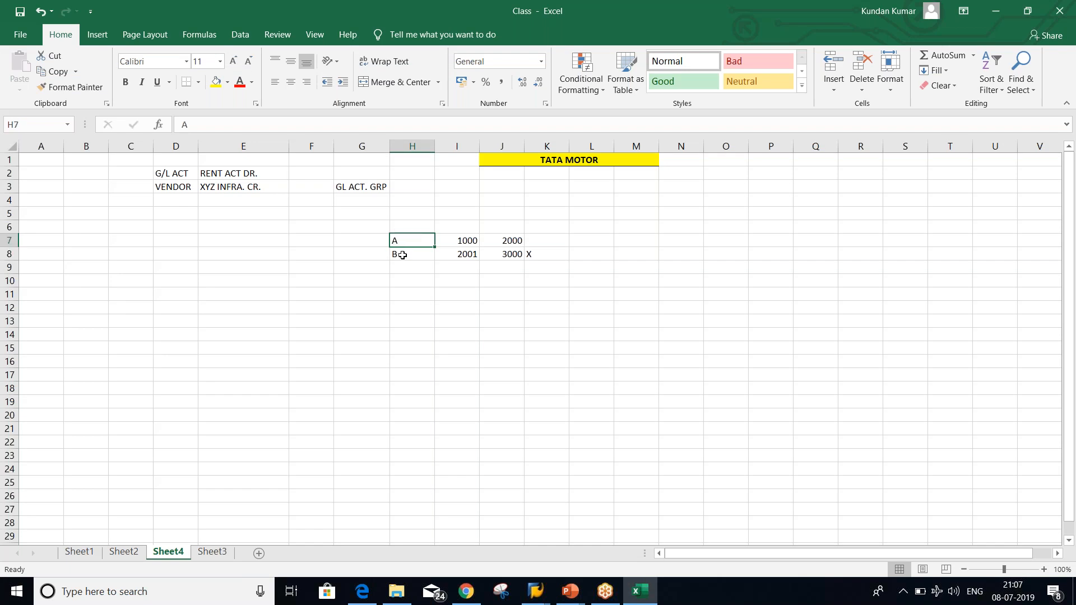
pyautogui.click(402, 256)
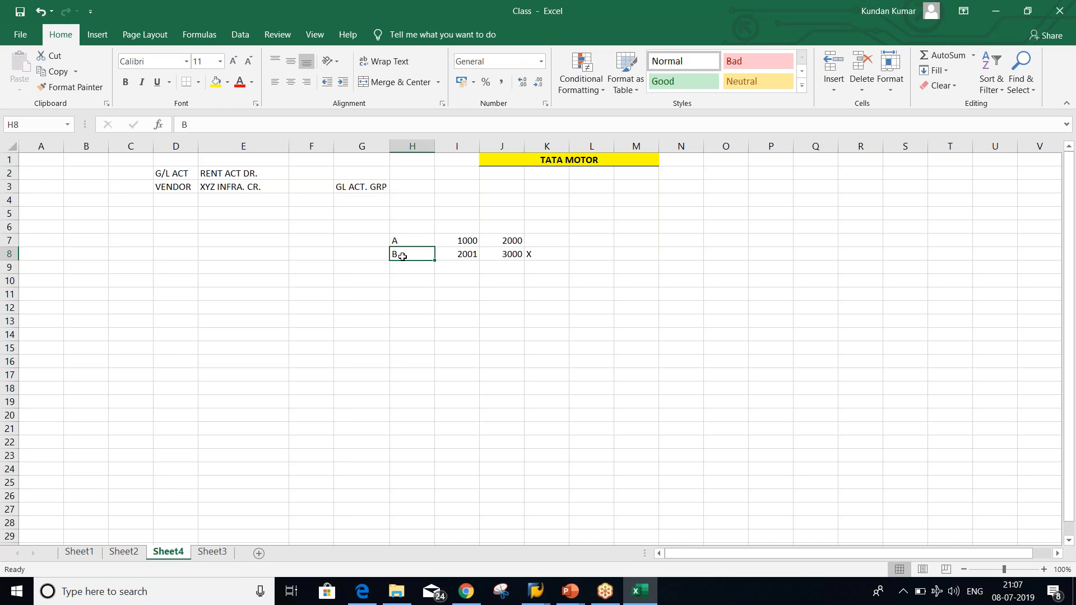
pyautogui.click(413, 241)
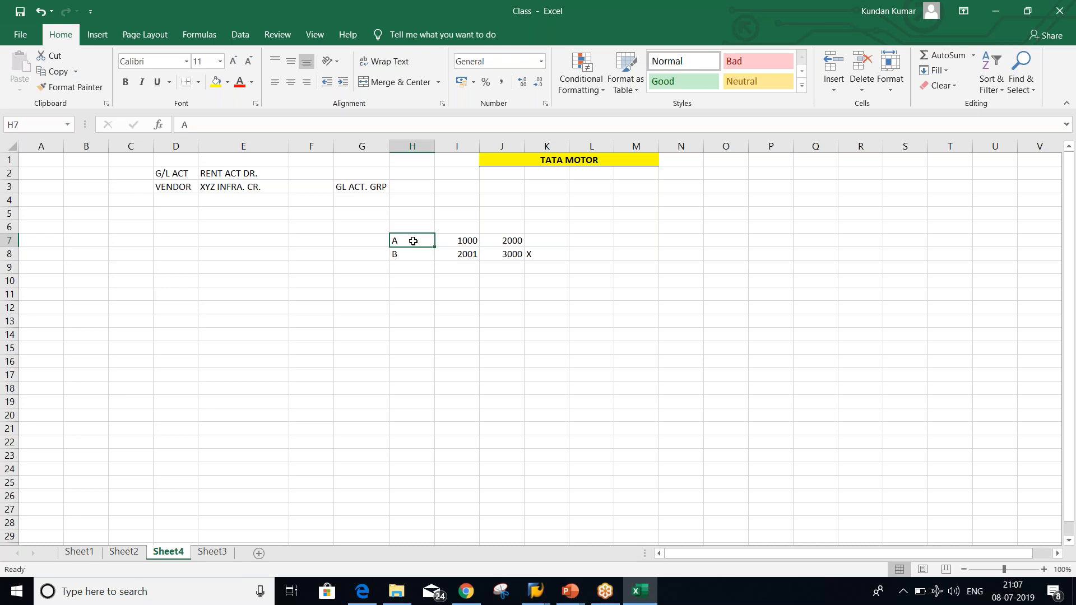
pyautogui.hotkey('alt', 'Tab')
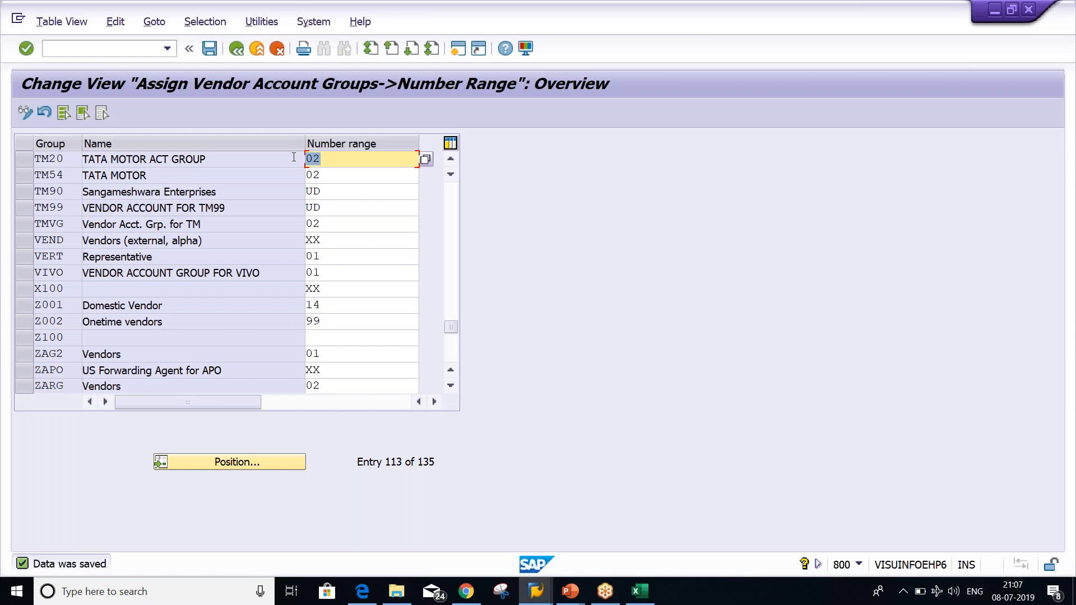
pyautogui.hotkey('alt', 'Tab')
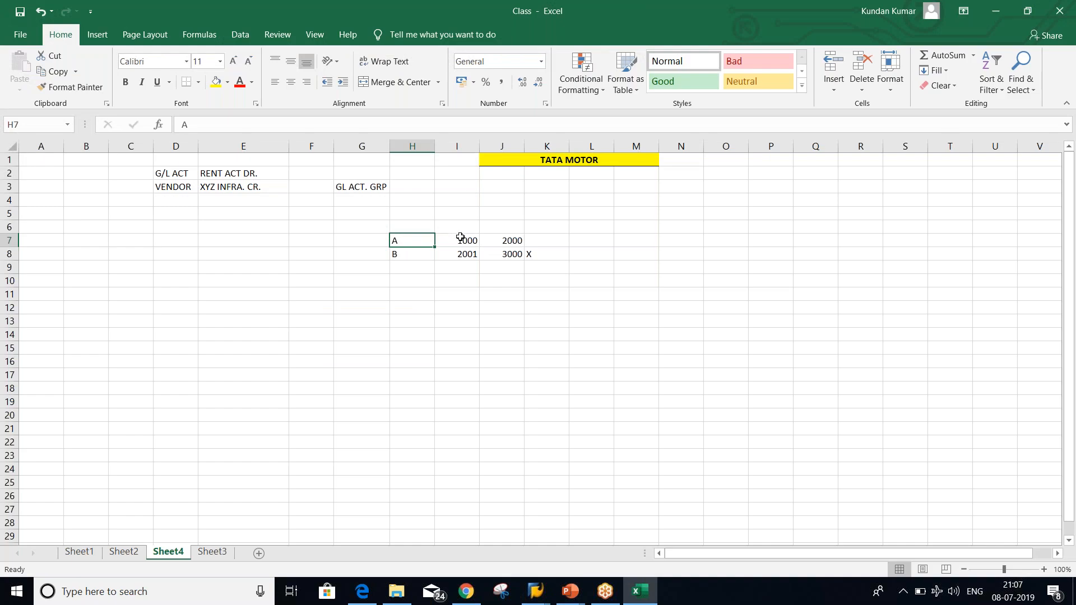
# Go over ranges A 1000–2000 and B 2001–3000, and clear the X in K8
pyautogui.click(460, 238)
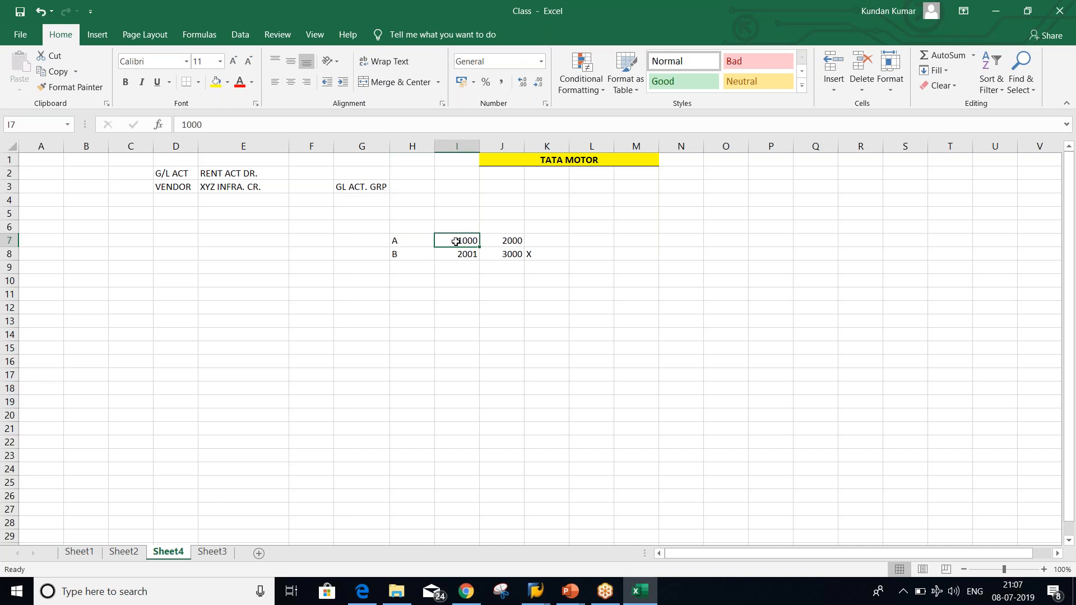
pyautogui.click(496, 242)
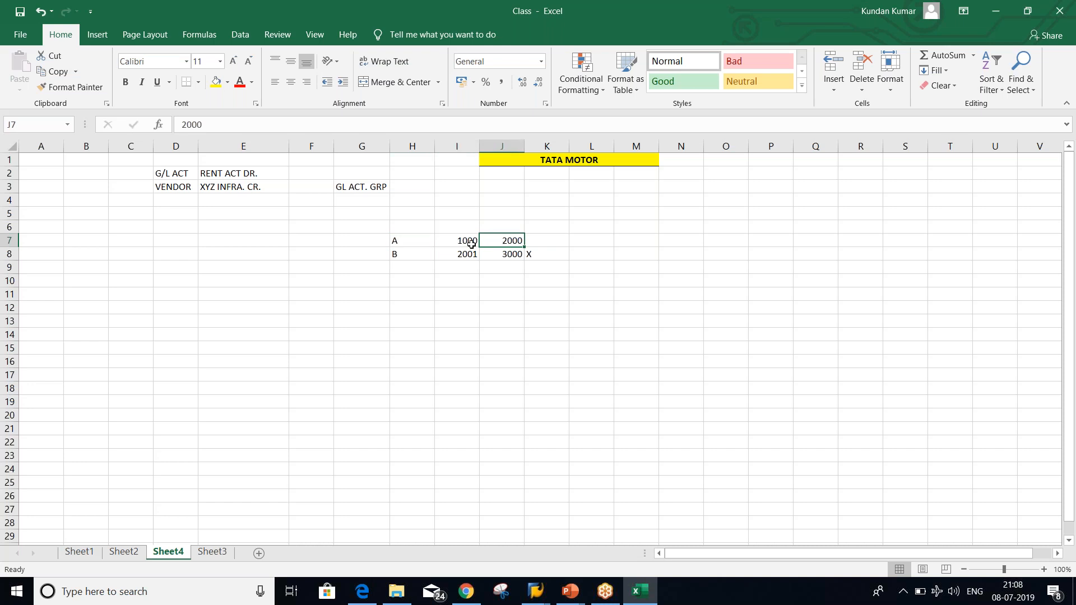
pyautogui.click(463, 244)
pyautogui.click(498, 244)
pyautogui.click(461, 244)
pyautogui.click(413, 255)
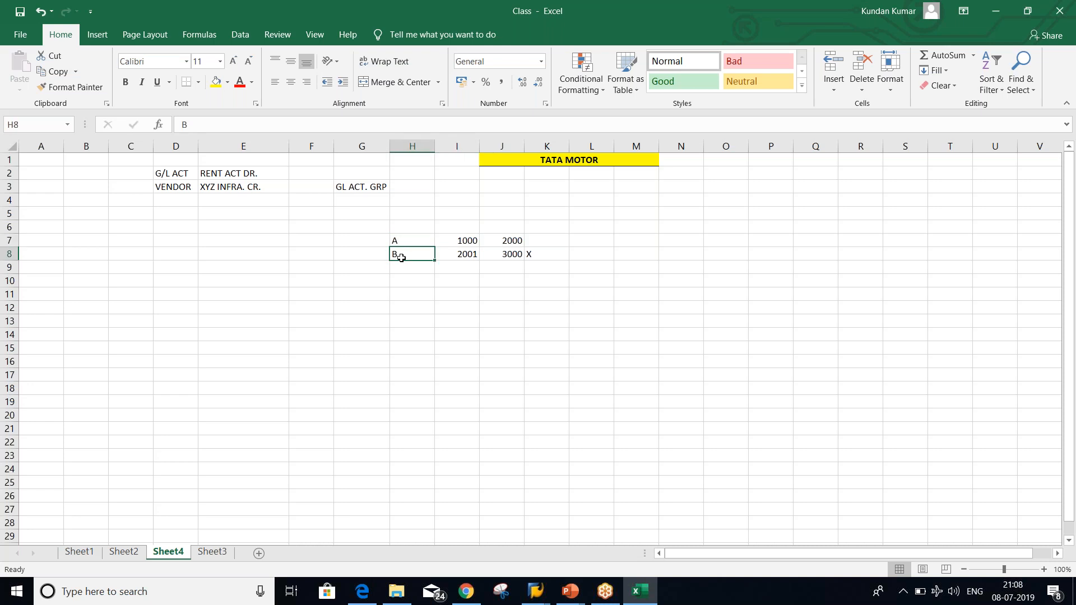
pyautogui.click(459, 256)
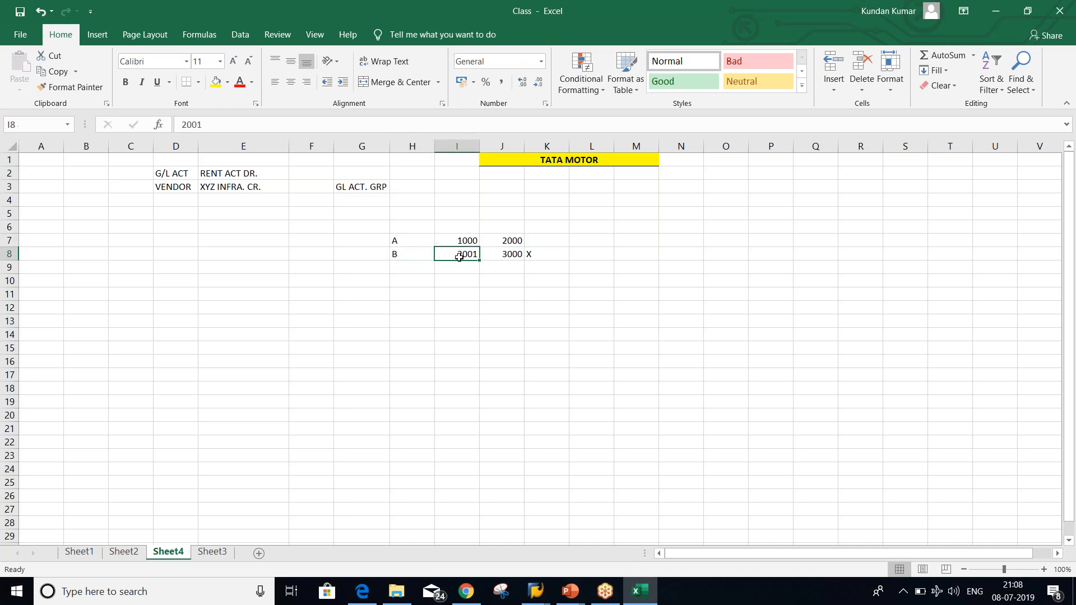
pyautogui.click(510, 255)
pyautogui.click(550, 254)
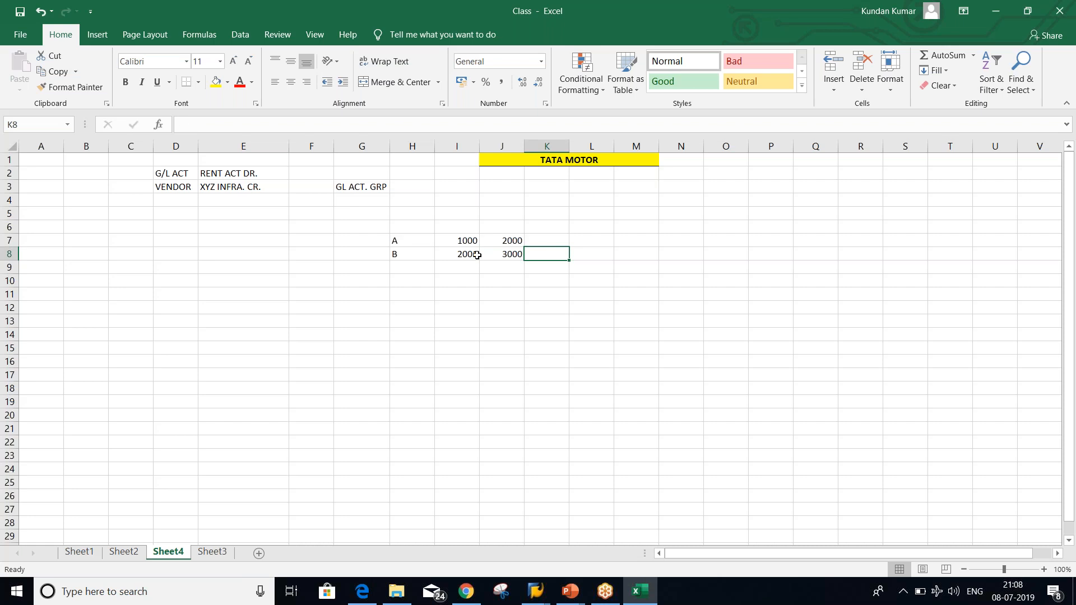
pyautogui.click(502, 240)
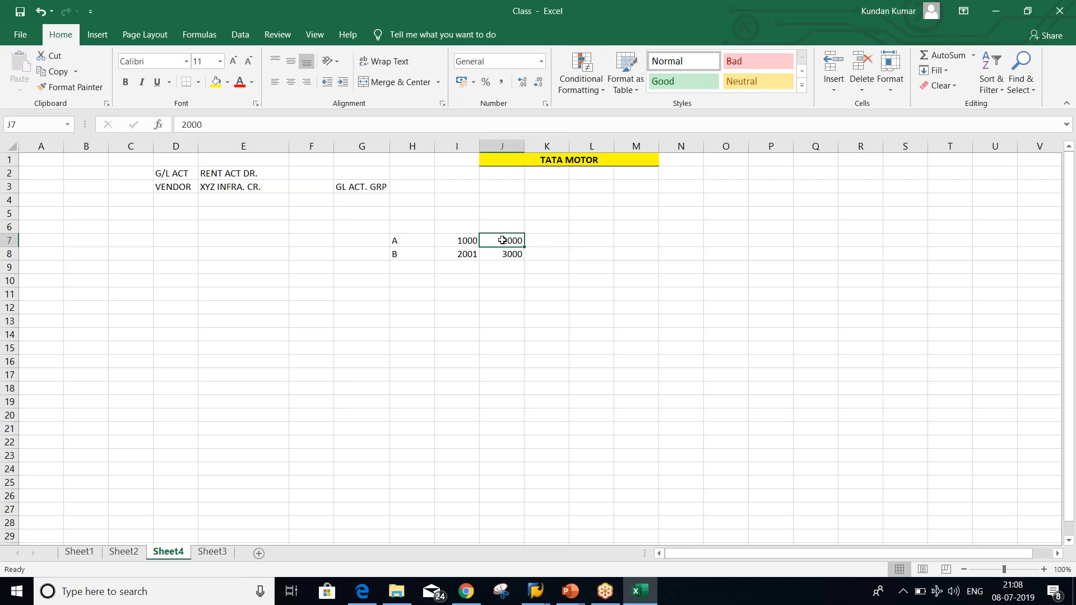
# Change the ranges to A 1000–1999 and B 2000–2999 (J7 1999, I8 2000, J8 2999)
pyautogui.write('1999')
pyautogui.press('Return')
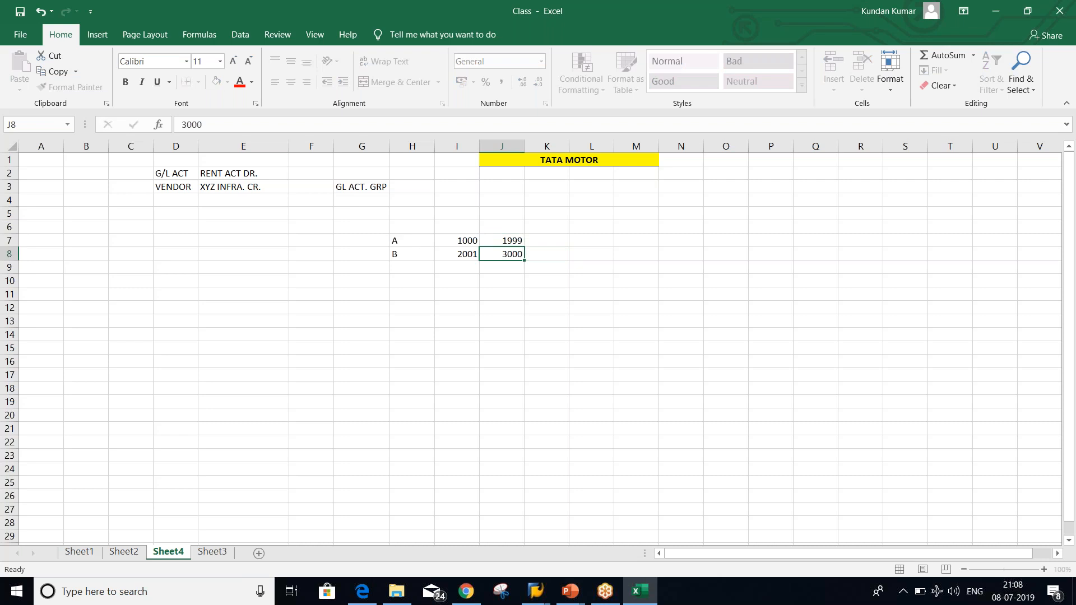
pyautogui.click(459, 254)
pyautogui.write('2000')
pyautogui.press('Right')
pyautogui.write('2999')
pyautogui.press('Return')
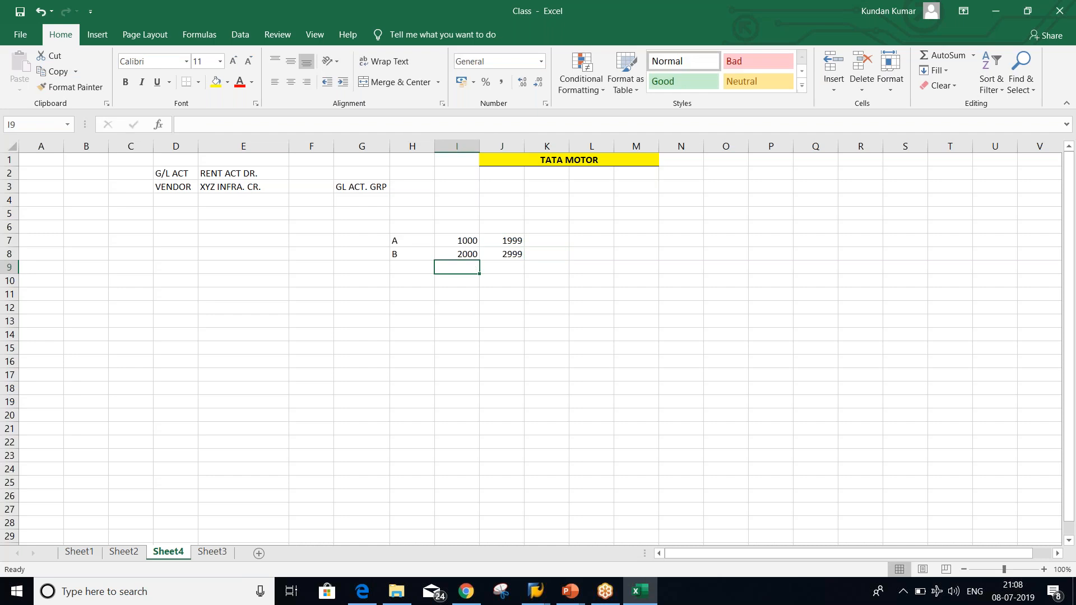
pyautogui.click(402, 243)
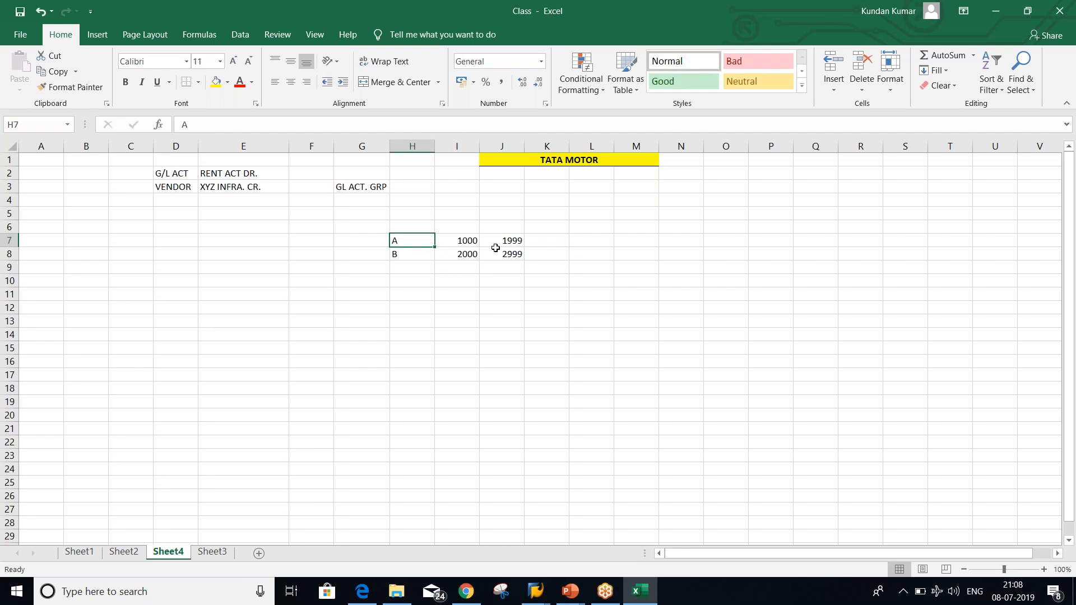
pyautogui.click(424, 254)
pyautogui.click(454, 257)
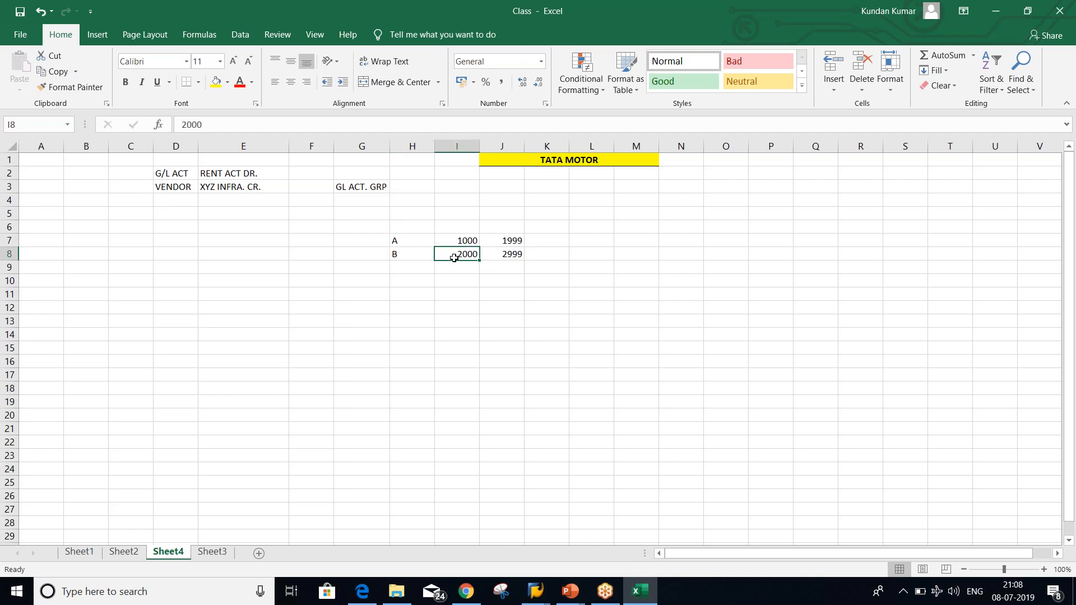
# Return to the SAP number range assignment by way of the presentation window
pyautogui.hotkey('alt', 'Tab')
pyautogui.hotkey('alt', 'Tab')
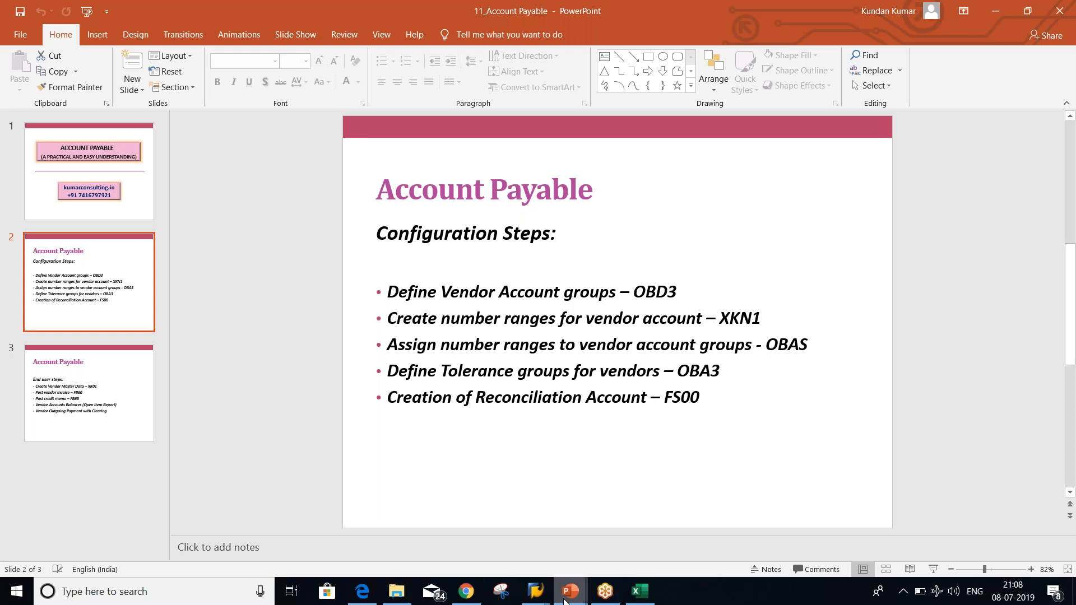
pyautogui.moveTo(535, 595)
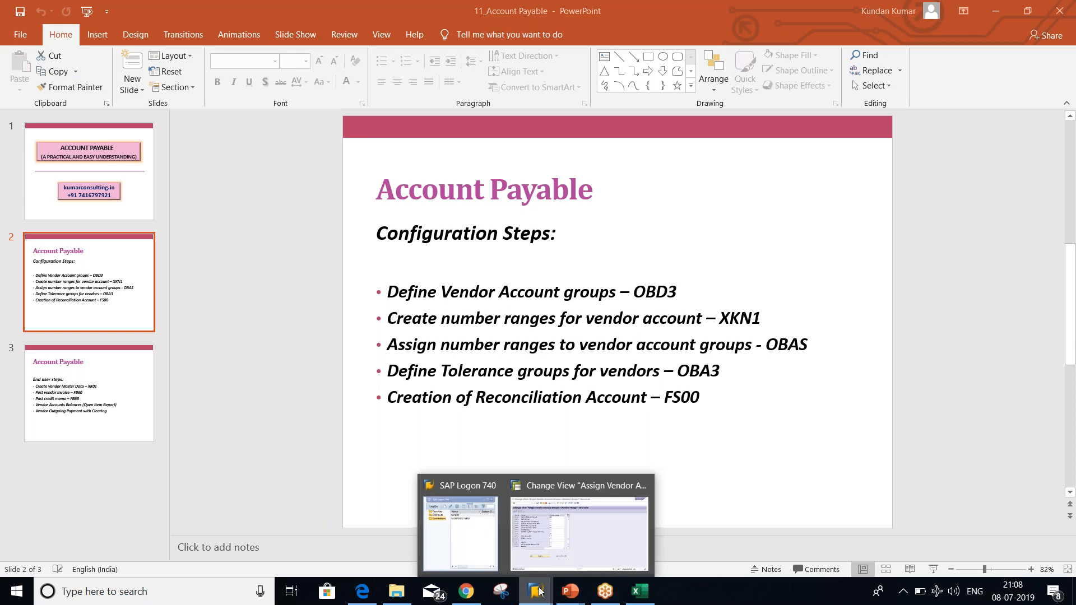
pyautogui.click(614, 499)
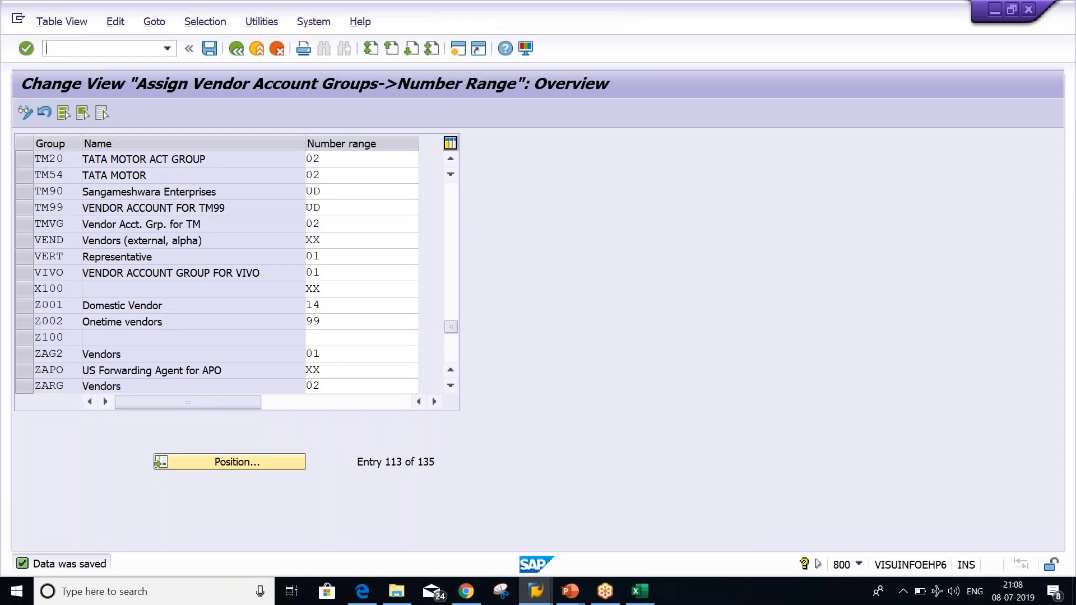
# Run transaction /NOBA3 to reach the Customer/Vendor Tolerances overview
pyautogui.hotkey('alt', 'Tab')
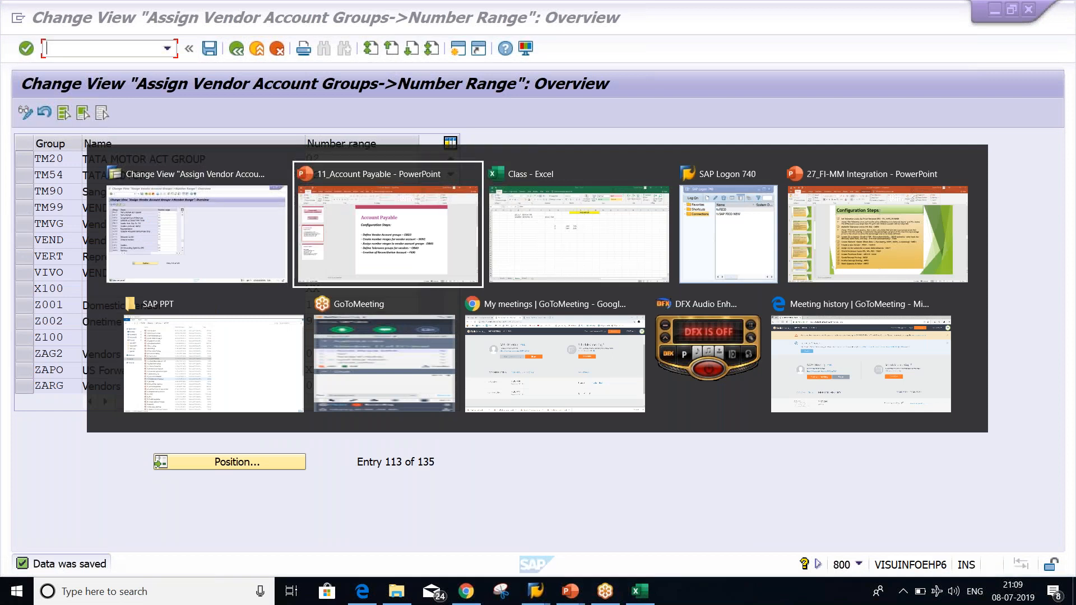
pyautogui.press('Escape')
pyautogui.write('/NOBA3')
pyautogui.press('Return')
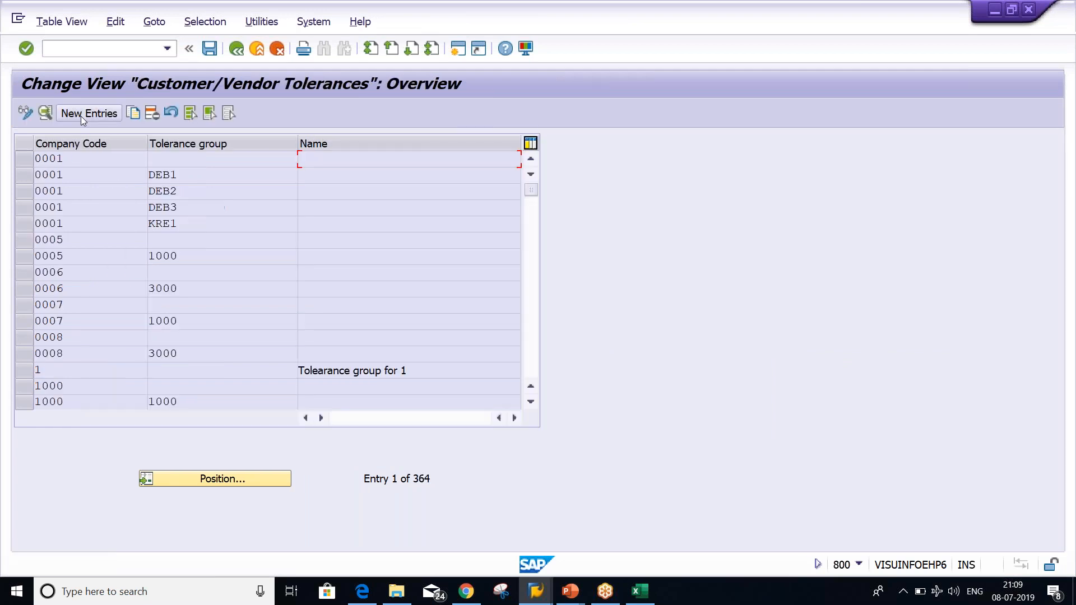
# Add a new tolerance entry for TM20, described TATA MOTOR, with gain and loss amounts 5
pyautogui.click(81, 115)
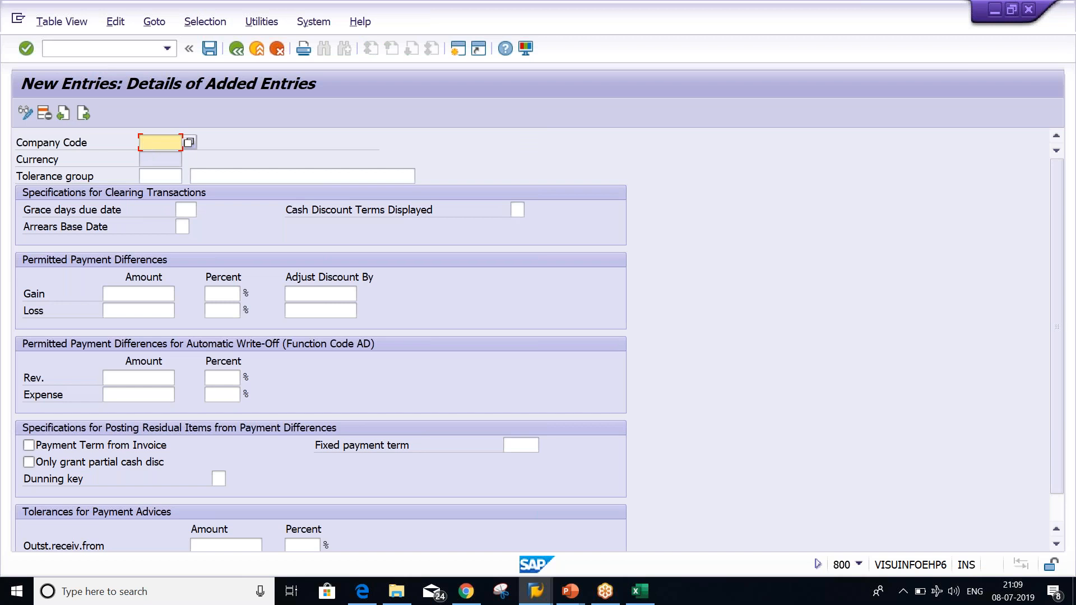
pyautogui.write('TM0')
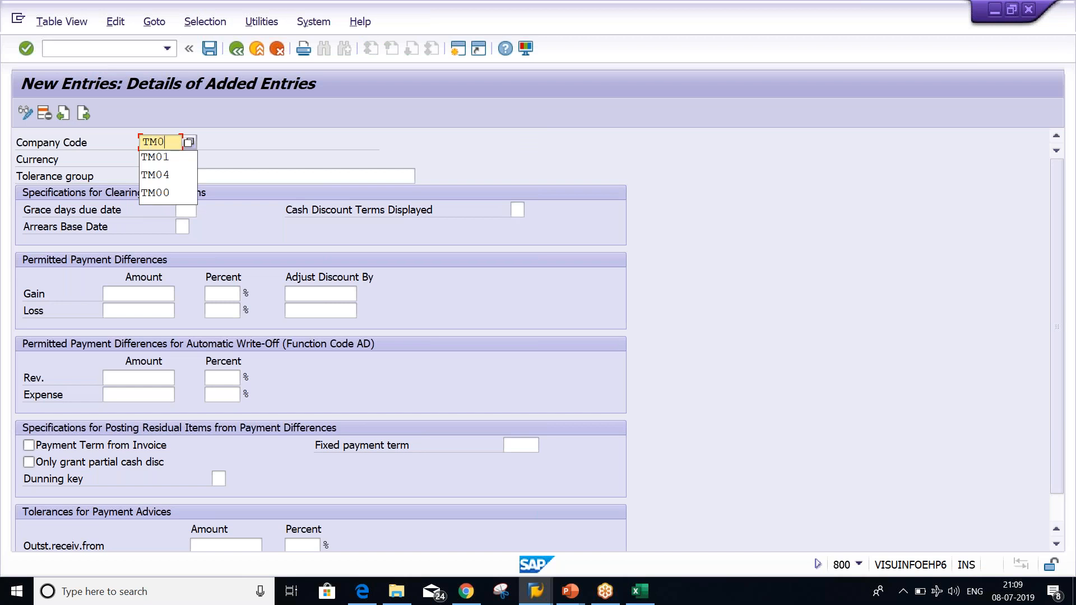
pyautogui.press('BackSpace')
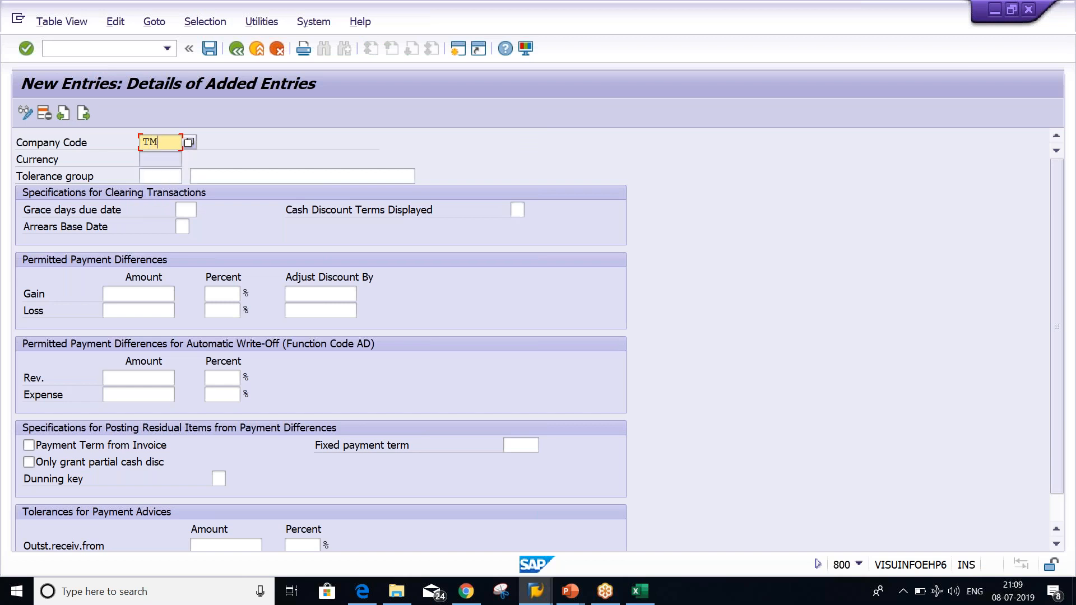
pyautogui.write('20')
pyautogui.press('Tab')
pyautogui.press('Tab')
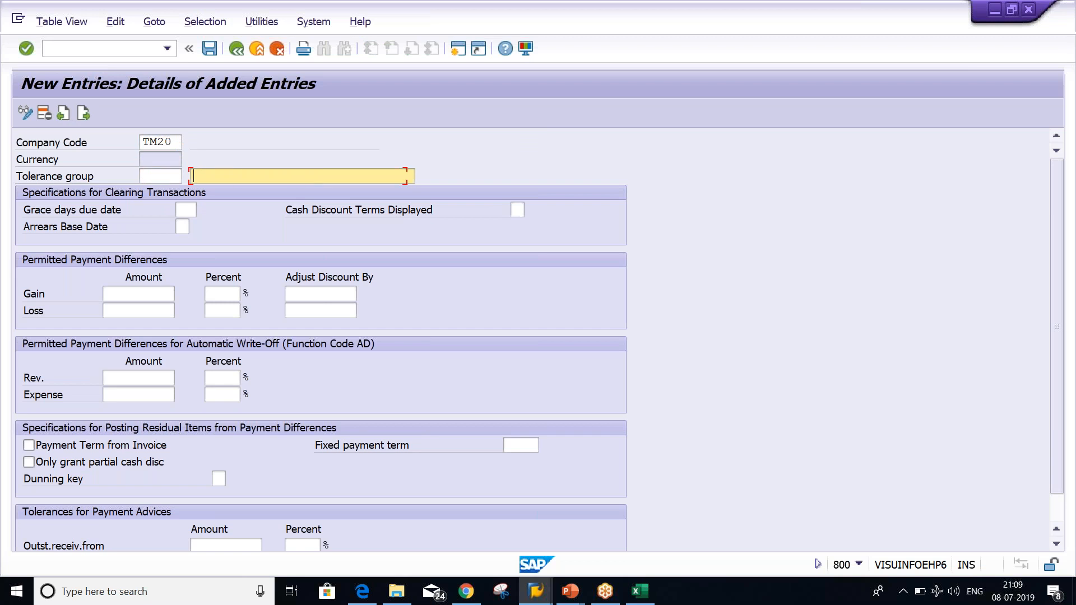
pyautogui.press('Down')
pyautogui.press('Return')
pyautogui.click(121, 292)
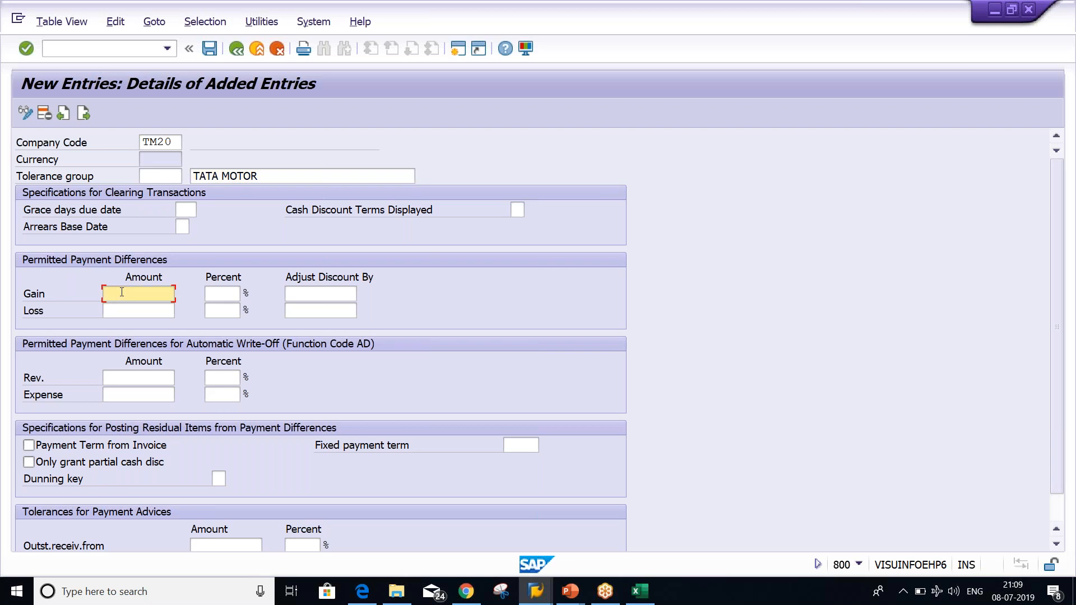
pyautogui.write('5')
pyautogui.press('Tab')
pyautogui.write('5')
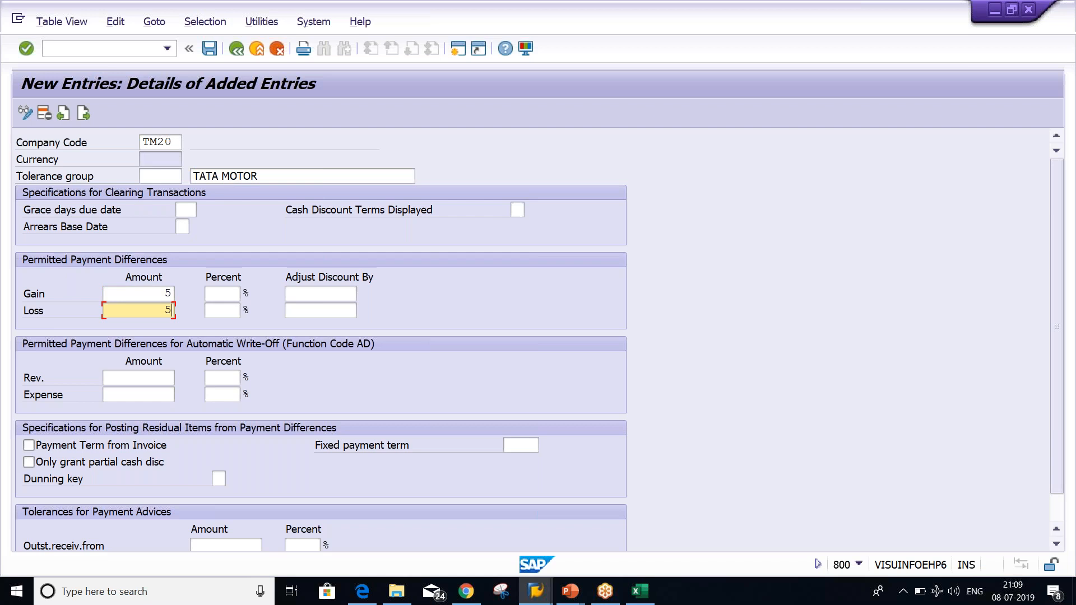
pyautogui.press('Return')
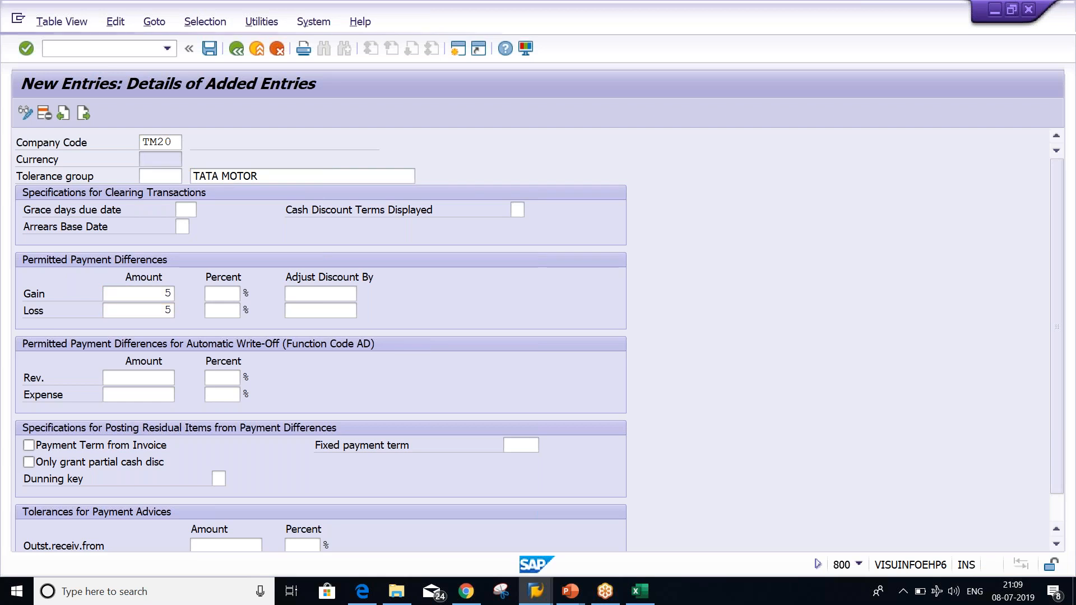
# Save the entry under the customizing request, go back, and return to the Excel notes
pyautogui.hotkey('ctrl', 's')
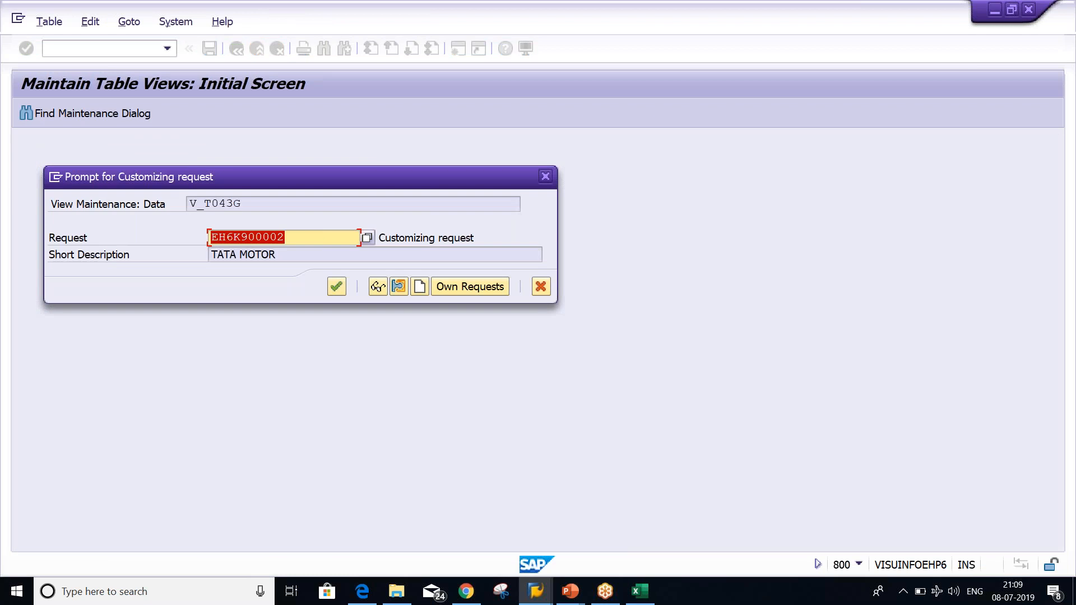
pyautogui.press('Return')
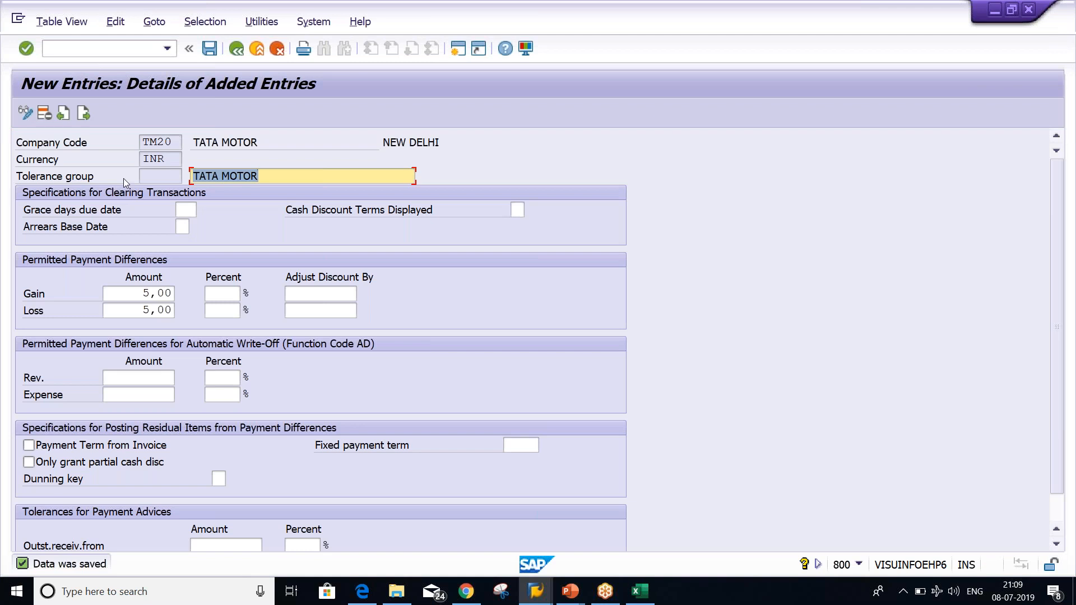
pyautogui.click(237, 49)
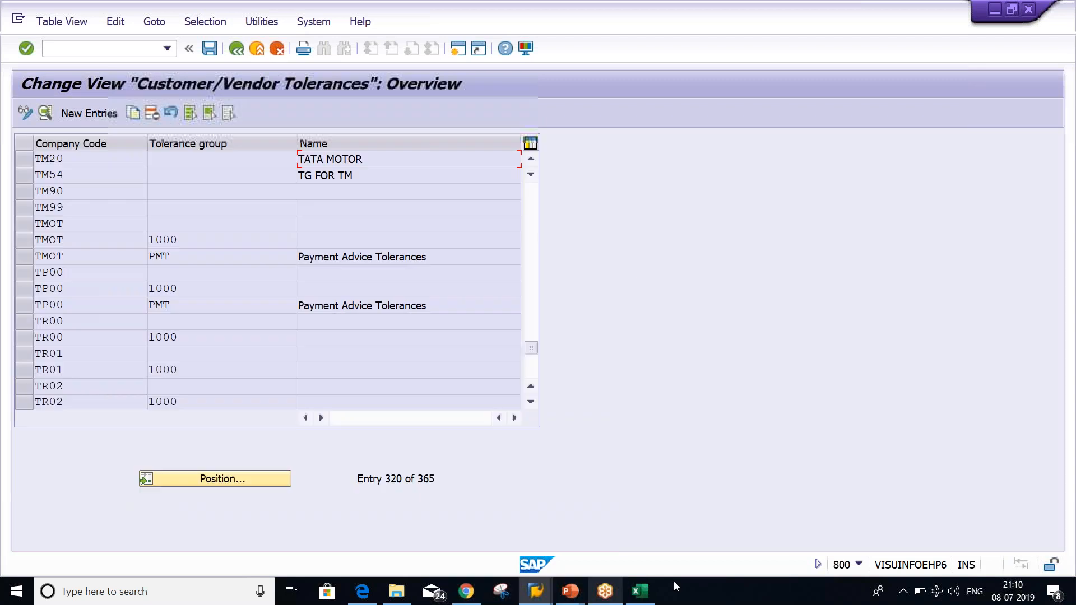
pyautogui.click(636, 597)
pyautogui.click(301, 239)
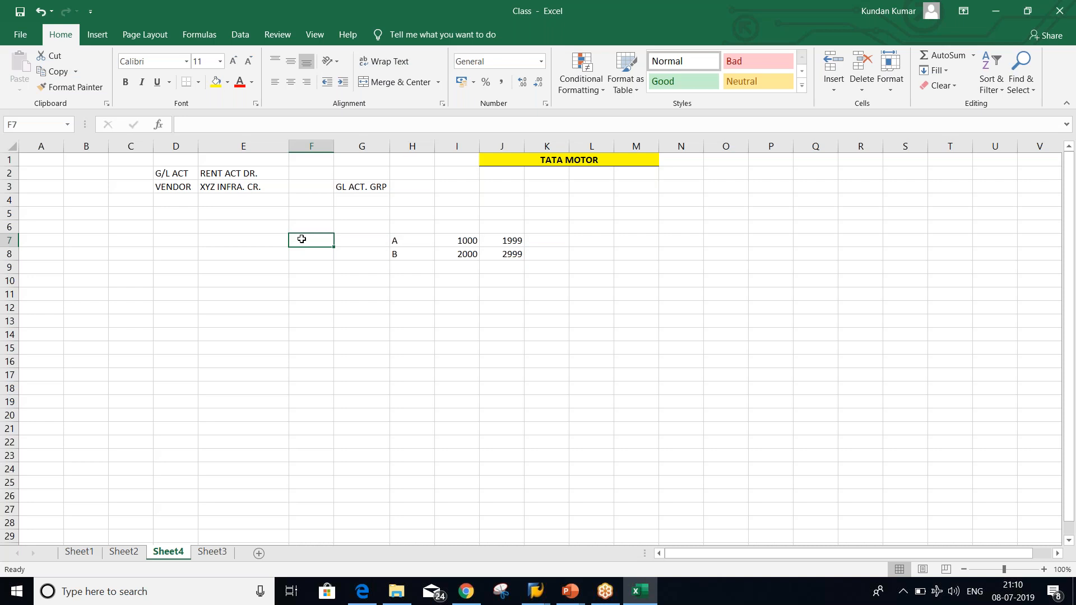
# Enter example amounts 1000.02 in F7 and 1000 in F8
pyautogui.write('1000.02')
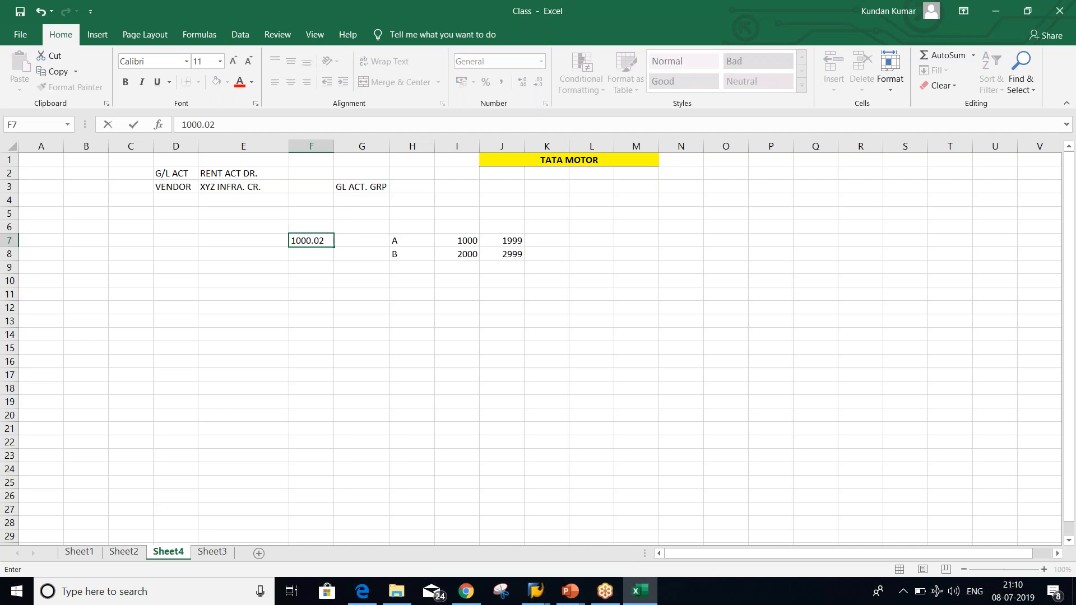
pyautogui.press('Return')
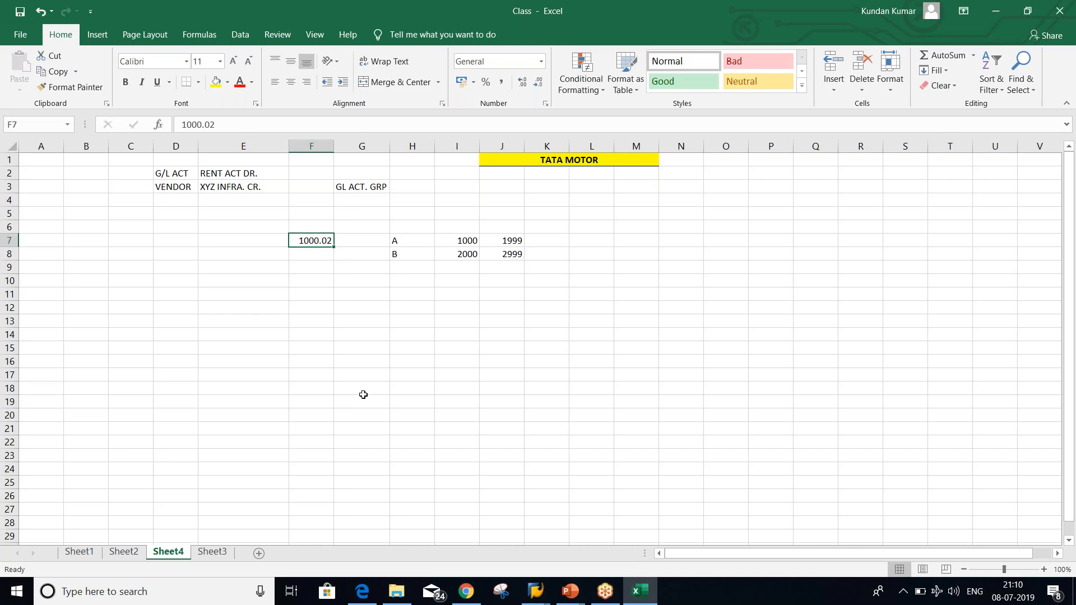
pyautogui.press('Down')
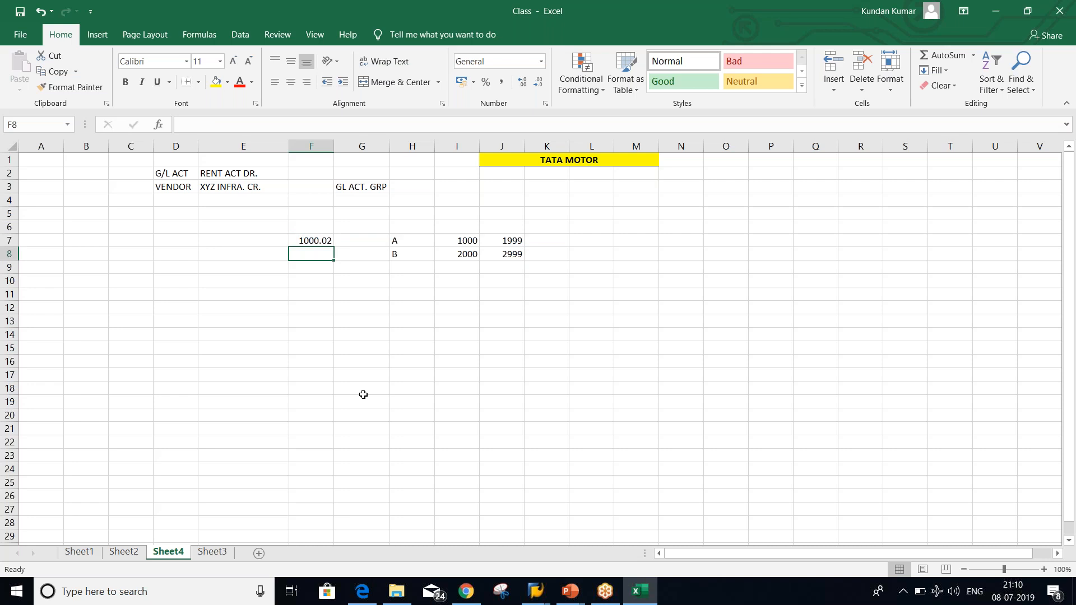
pyautogui.write('1000')
pyautogui.press('Return')
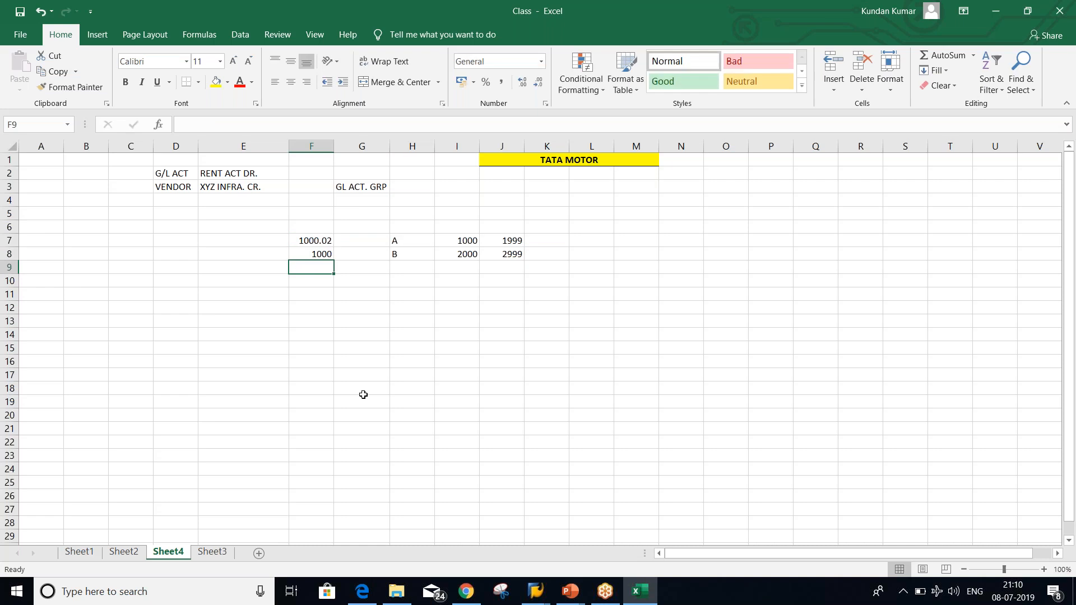
# Compare the 1000.02 and 1000 example amounts in F7 and F8
pyautogui.click(312, 240)
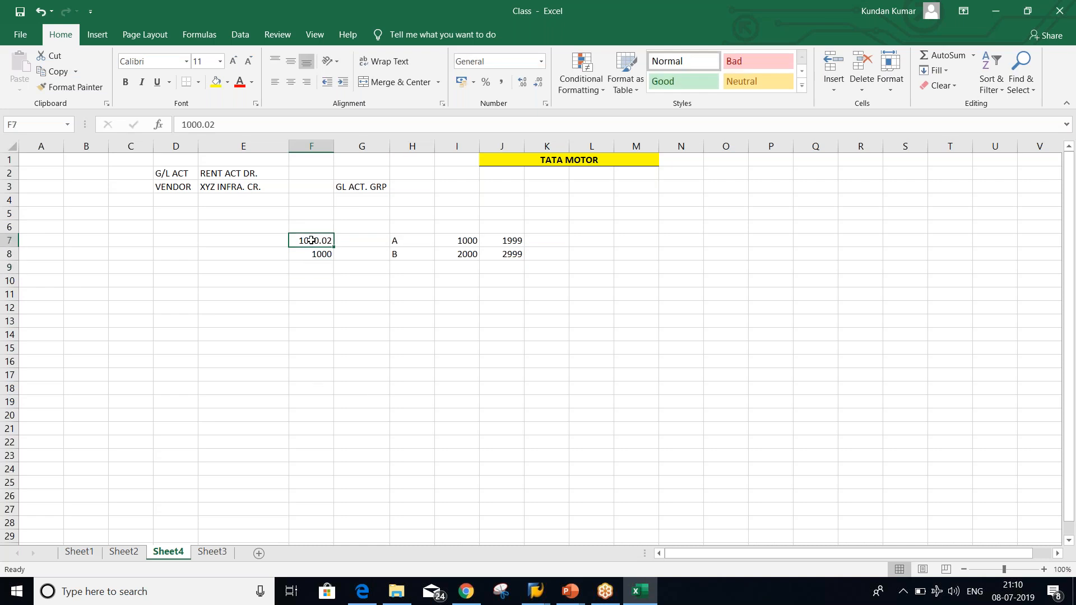
pyautogui.click(311, 256)
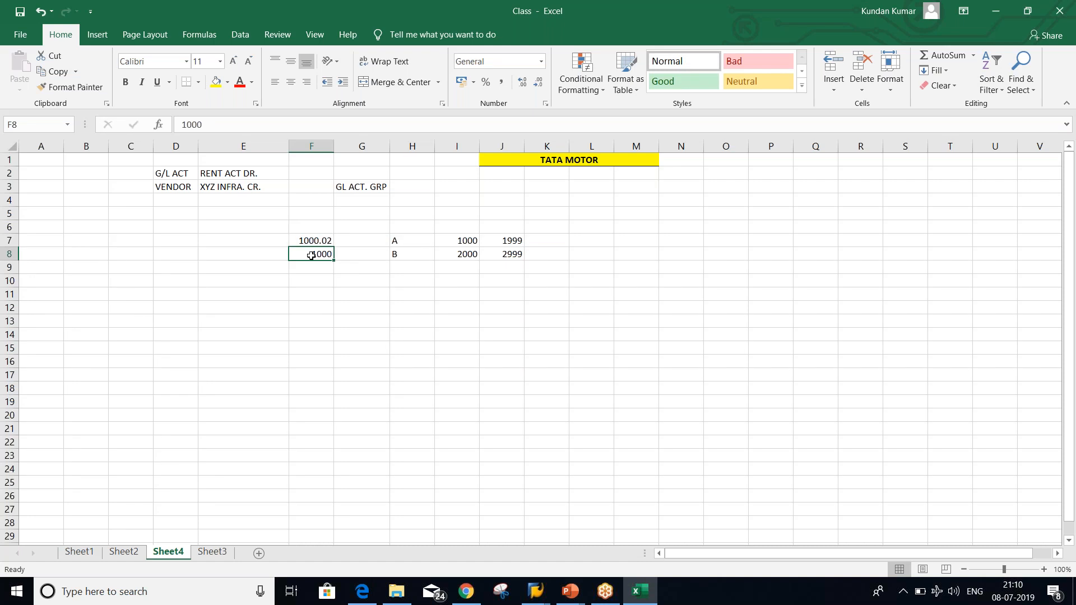
pyautogui.click(300, 240)
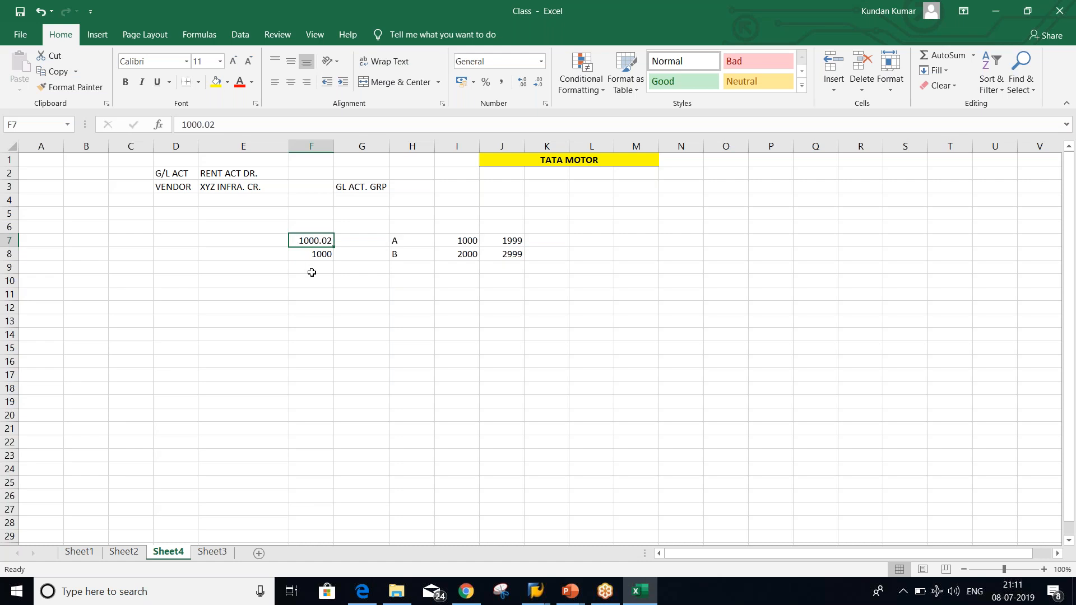
pyautogui.click(304, 254)
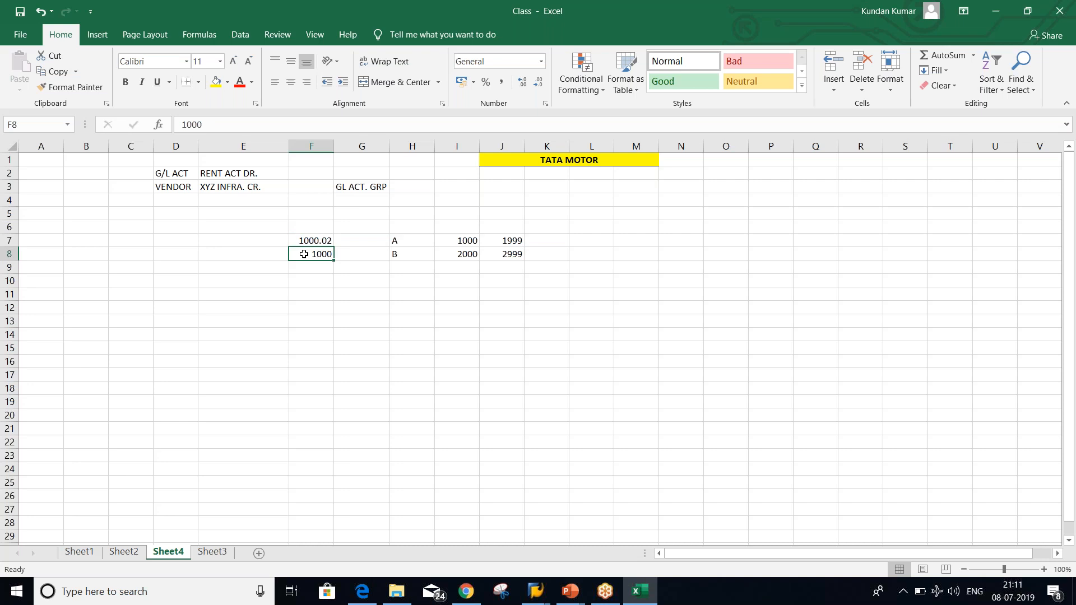
pyautogui.click(301, 238)
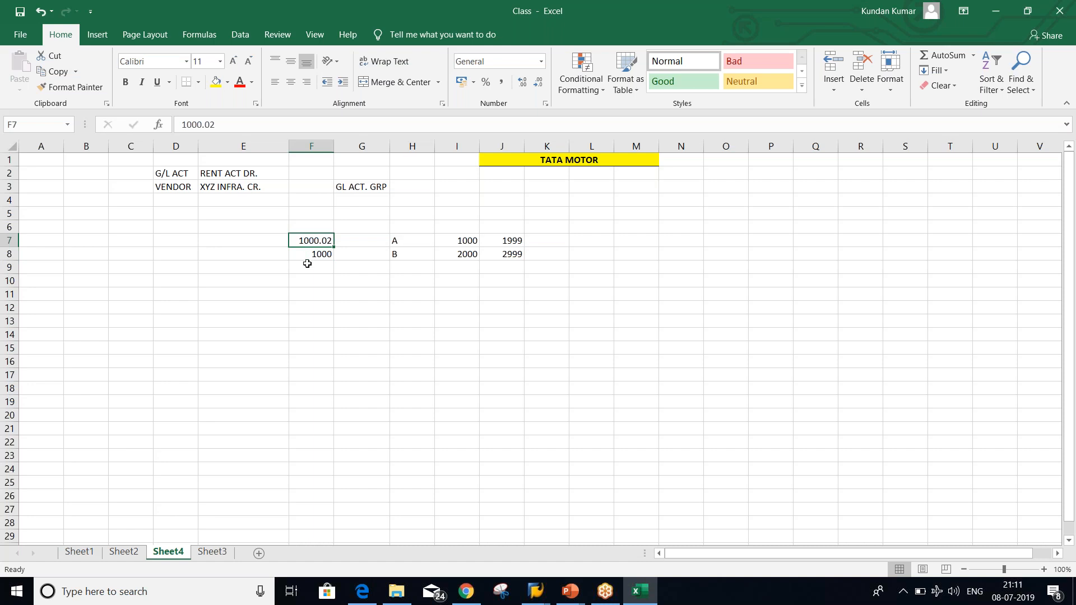
pyautogui.click(301, 254)
# Review the 1000.02 and 1000 amounts once more, then bring up the Account Payable configuration steps slide
pyautogui.click(300, 242)
pyautogui.click(305, 267)
pyautogui.click(305, 240)
pyautogui.click(311, 256)
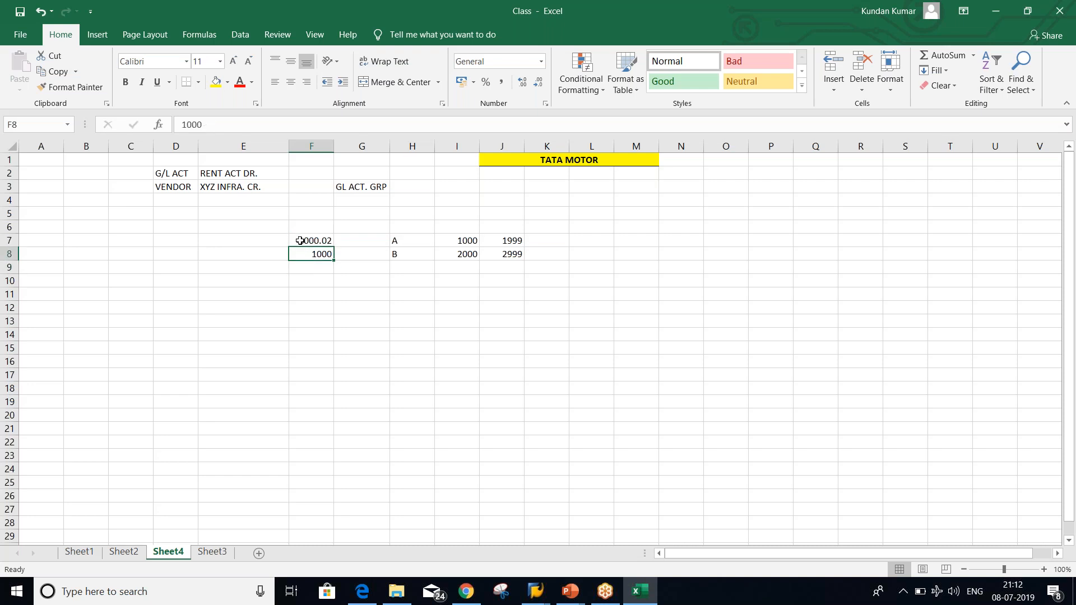
pyautogui.click(305, 272)
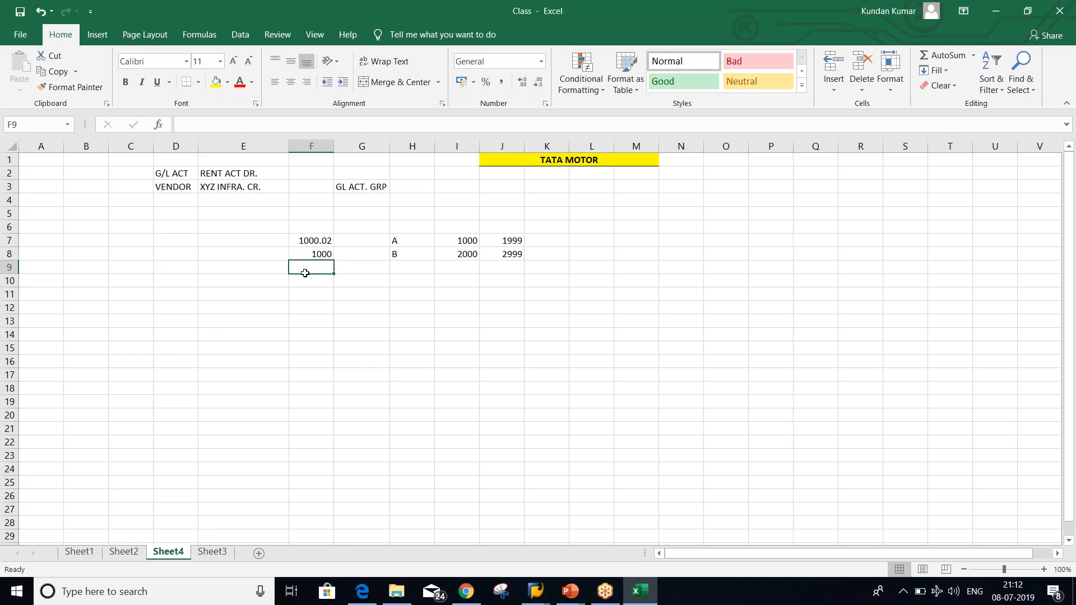
pyautogui.hotkey('alt', 'Tab')
pyautogui.hotkey('alt', 'Tab')
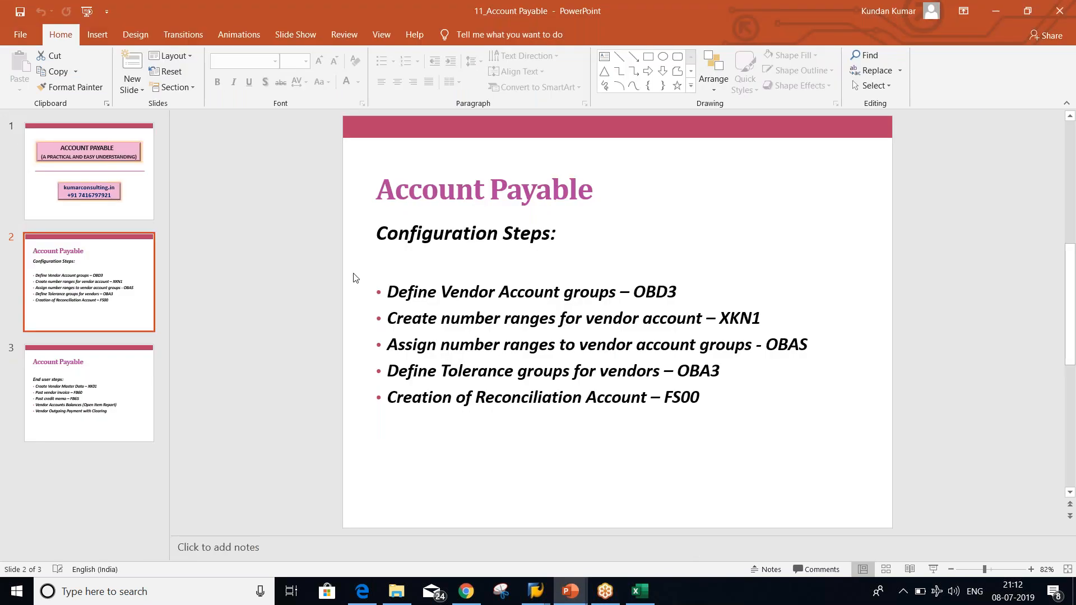
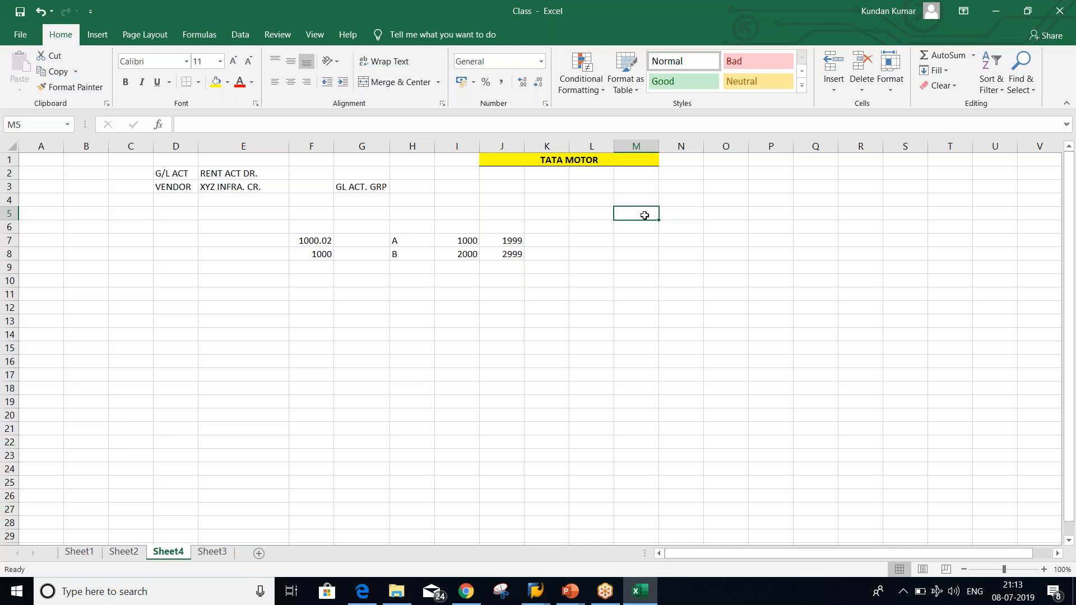
# Enter items A to F in cells L4:L9 and centre them
pyautogui.click(1069, 215)
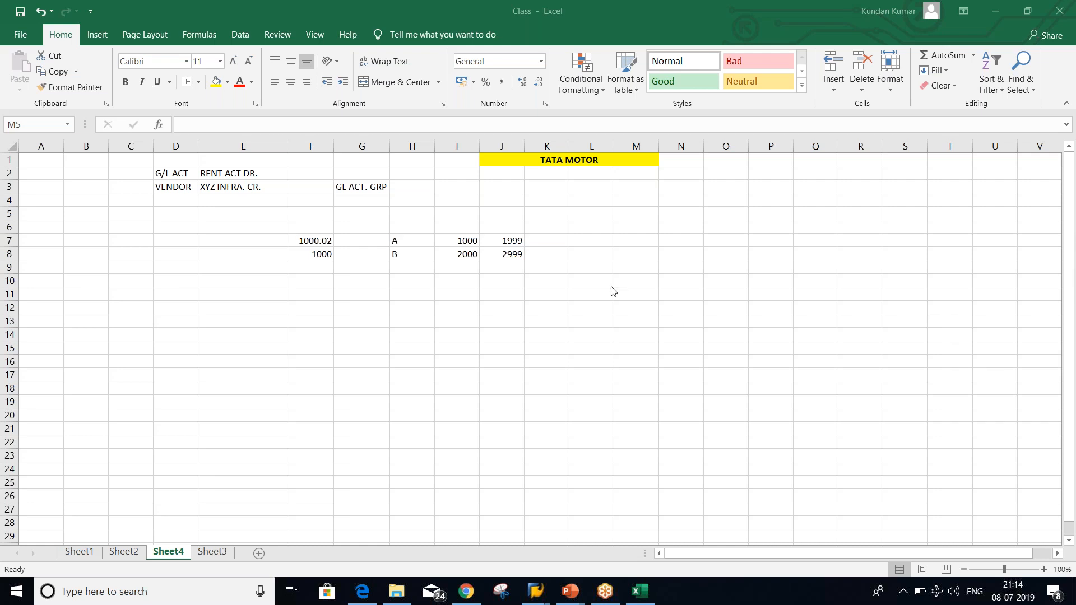
pyautogui.click(558, 294)
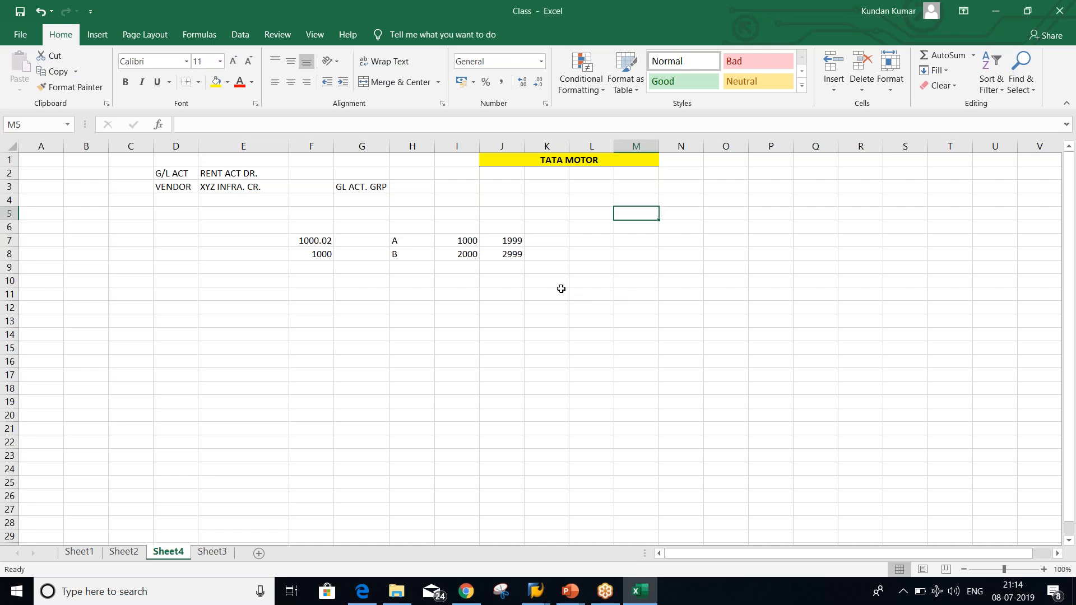
pyautogui.click(585, 225)
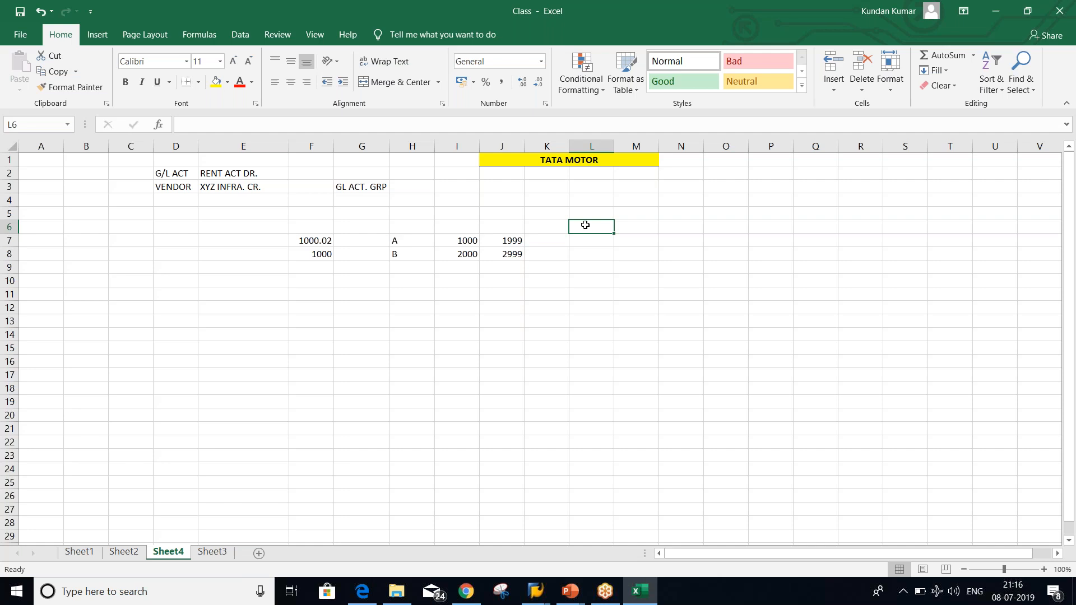
pyautogui.click(579, 197)
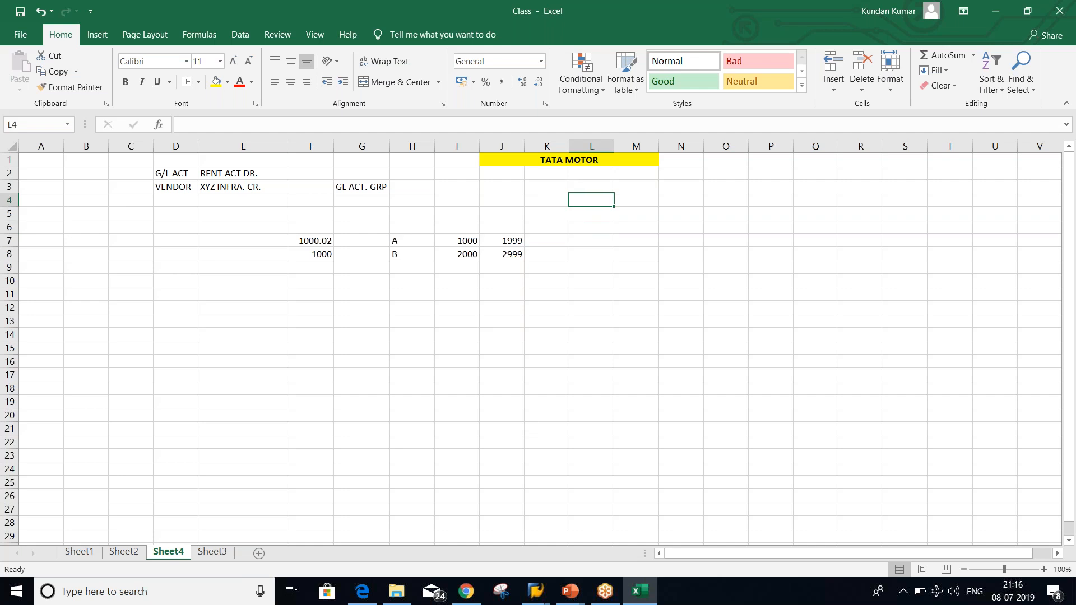
pyautogui.click(543, 204)
pyautogui.click(590, 204)
pyautogui.write('A')
pyautogui.press('Return')
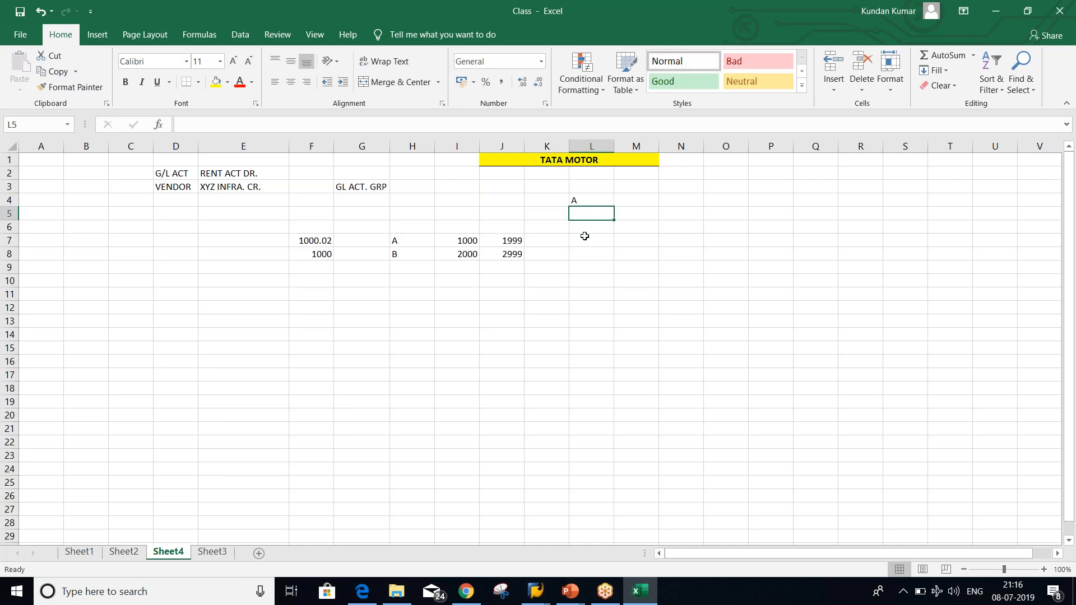
pyautogui.write('B')
pyautogui.press('Return')
pyautogui.write('C')
pyautogui.press('Return')
pyautogui.write('D')
pyautogui.press('Return')
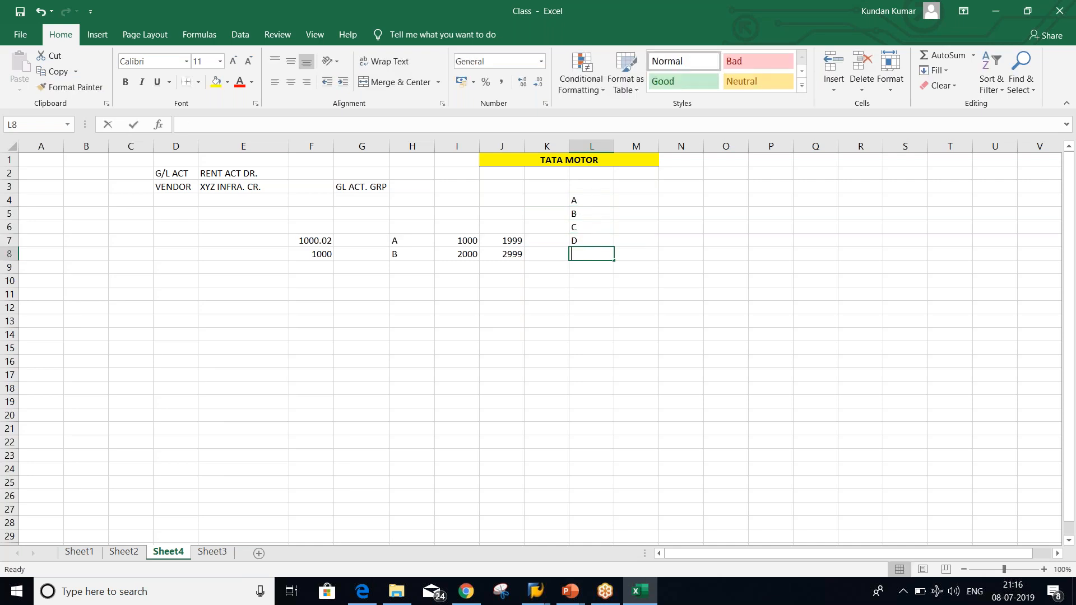
pyautogui.write('E')
pyautogui.press('Return')
pyautogui.write('F')
pyautogui.press('Return')
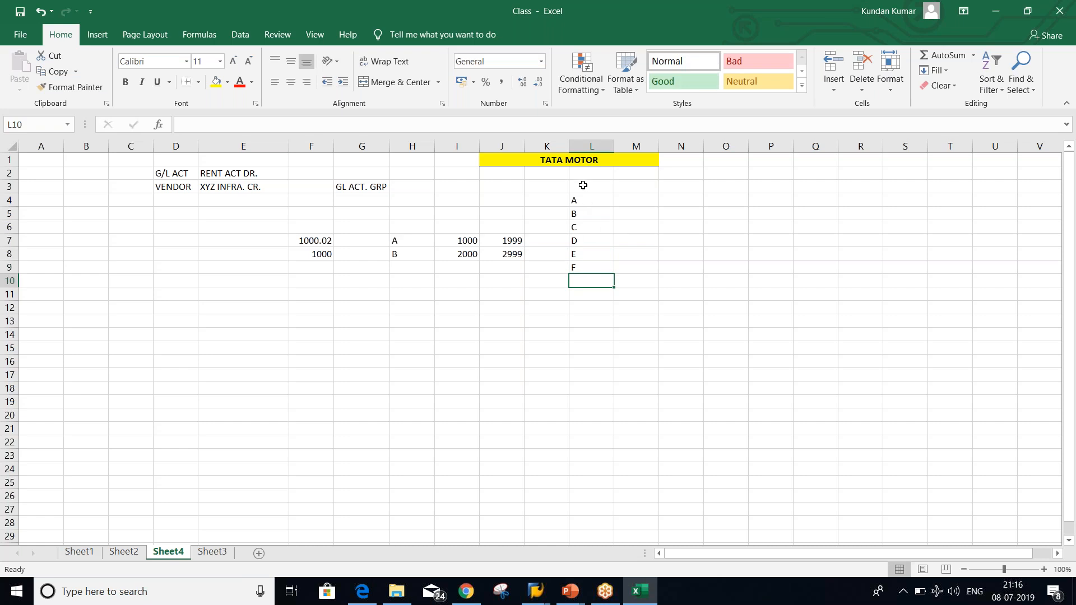
pyautogui.moveTo(580, 191); pyautogui.dragTo(588, 297)
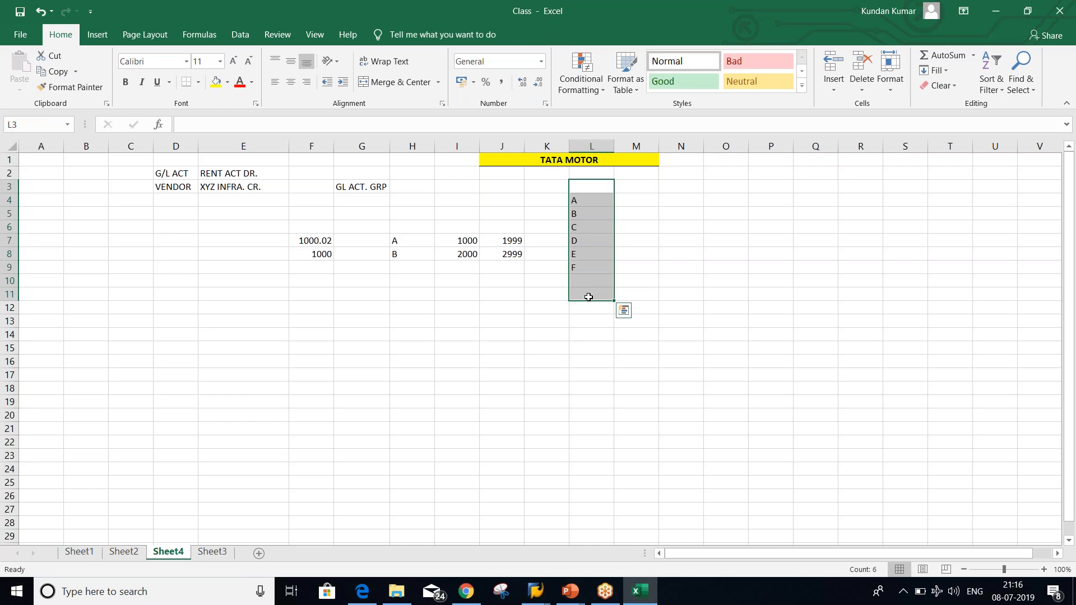
pyautogui.click(291, 86)
# Enter amounts 1000, 5000, 600, 4000, 5000 and 4500 in cells M4:M9
pyautogui.click(641, 201)
pyautogui.write('1000')
pyautogui.press('Return')
pyautogui.write('5000')
pyautogui.press('Return')
pyautogui.write('600')
pyautogui.press('Return')
pyautogui.write('4000')
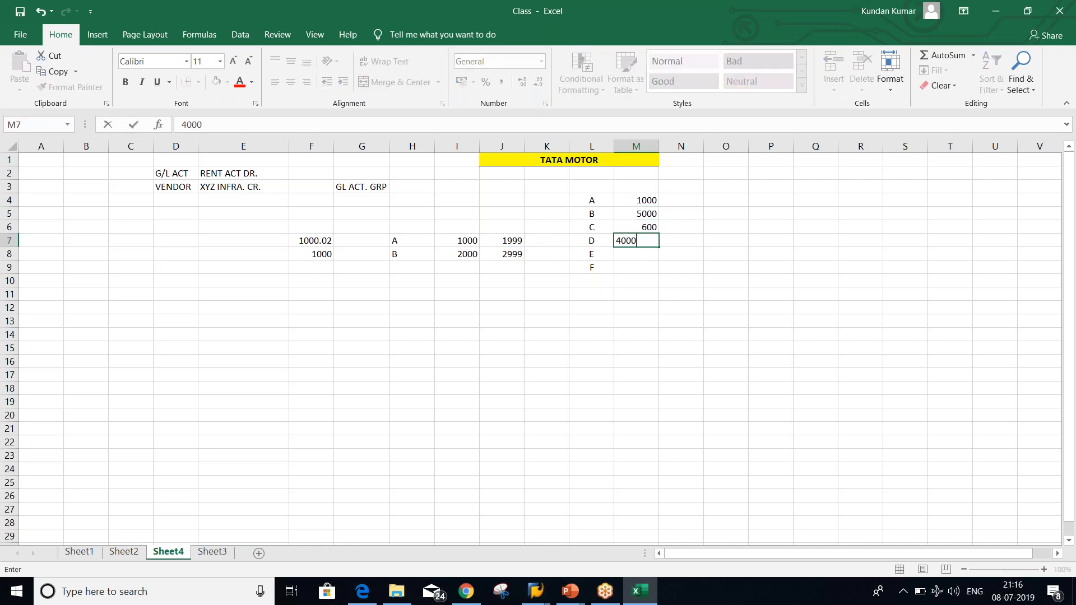
pyautogui.press('Return')
pyautogui.write('5000')
pyautogui.press('Return')
pyautogui.write('45000')
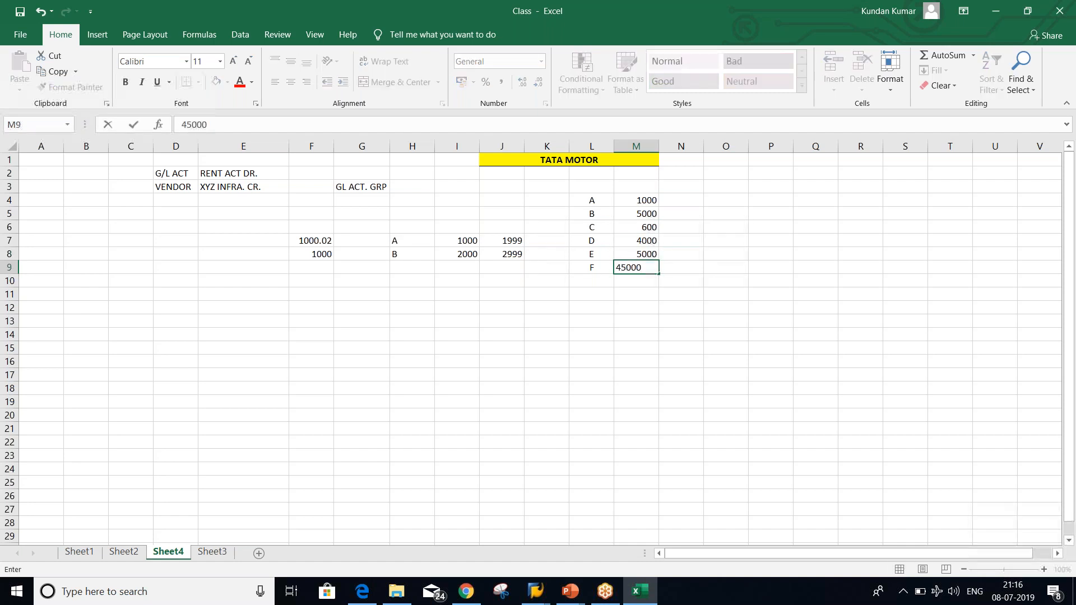
pyautogui.press('BackSpace')
pyautogui.press('Return')
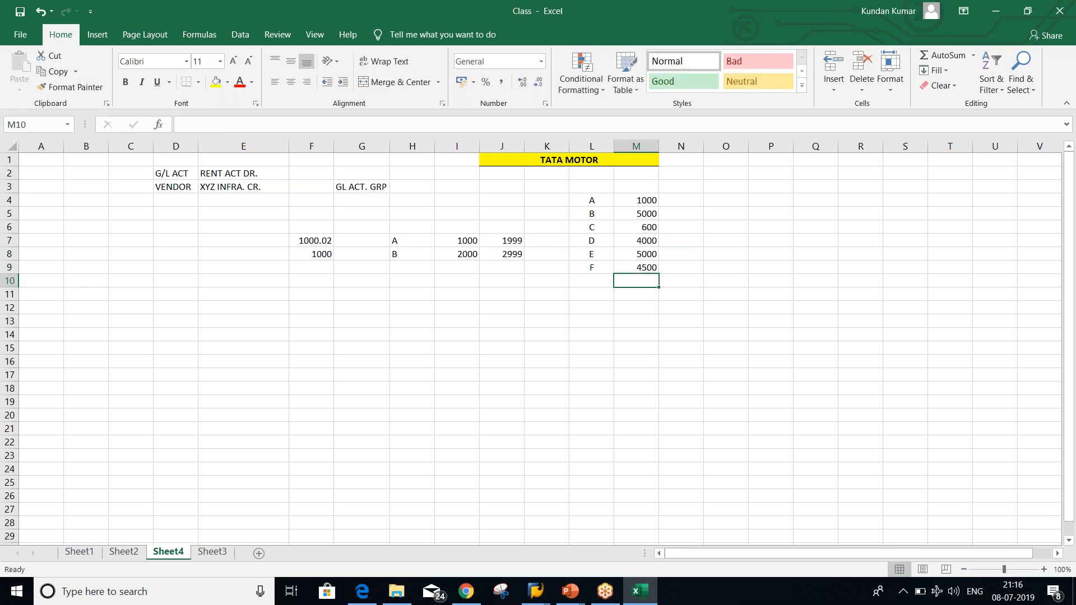
# Read the M4:M9 sum and enter the total 20100 in cell M11
pyautogui.click(630, 200)
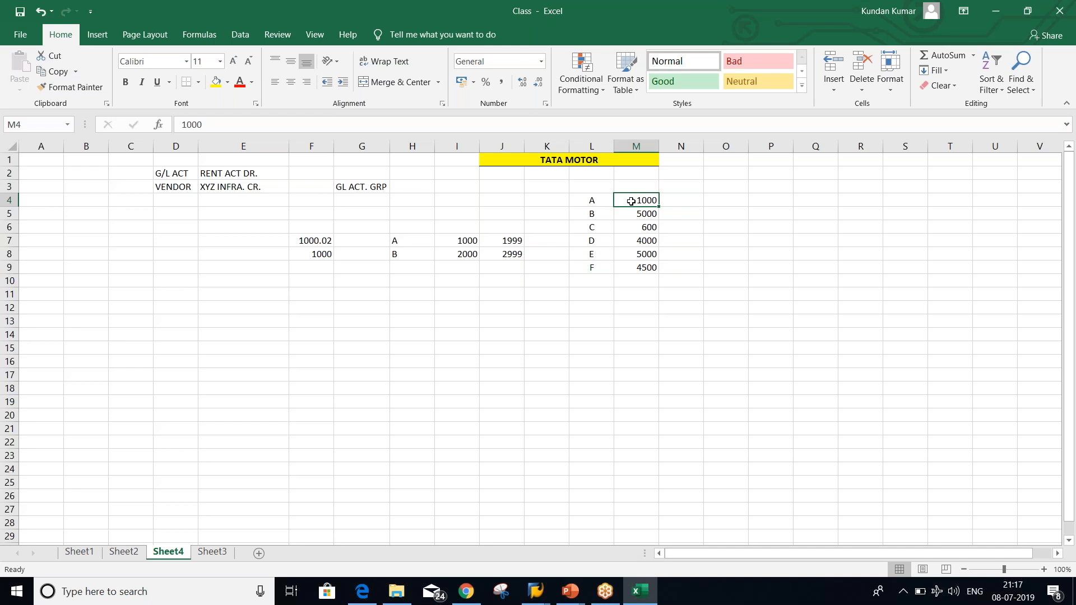
pyautogui.moveTo(630, 203); pyautogui.dragTo(635, 267)
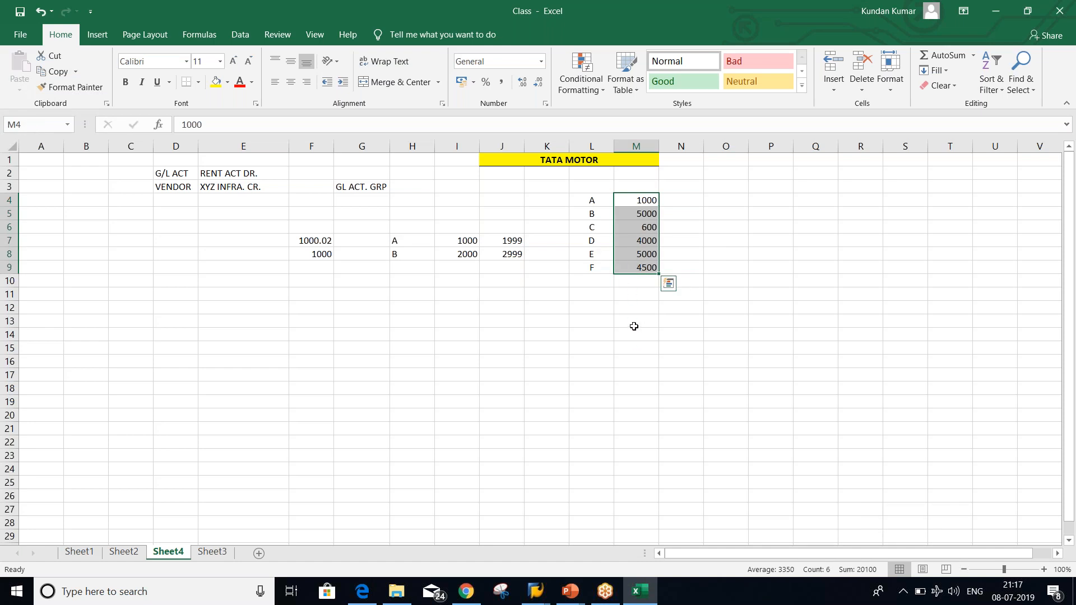
pyautogui.click(632, 296)
pyautogui.write('20100')
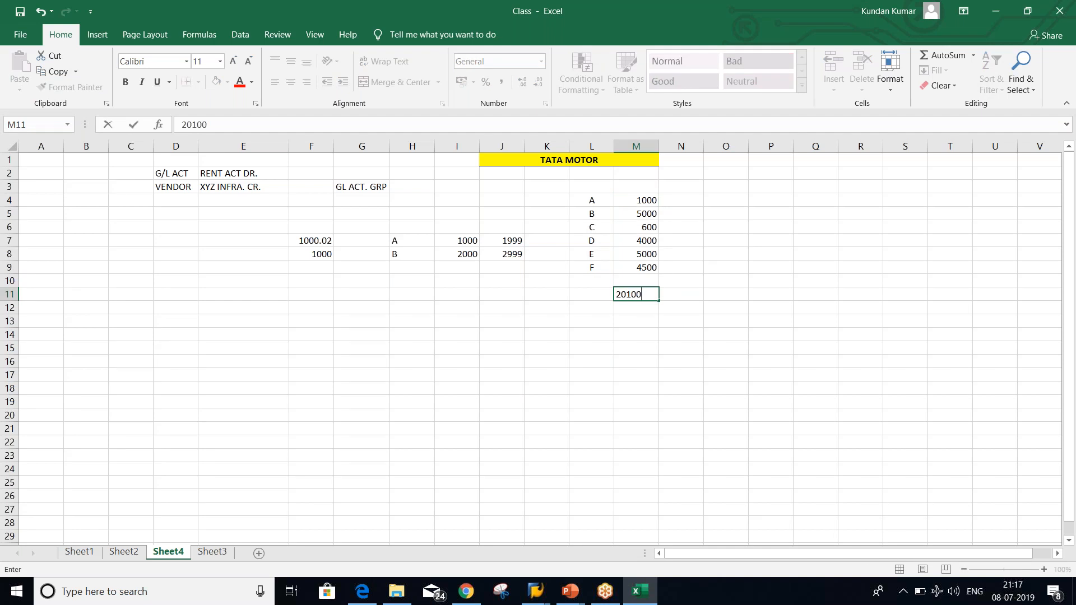
pyautogui.press('Return')
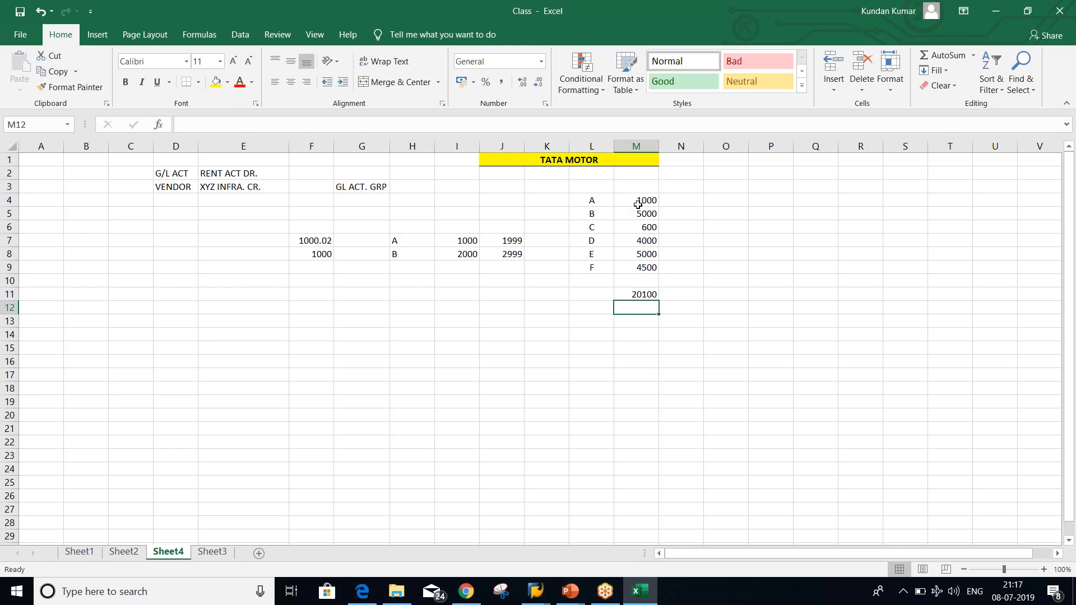
pyautogui.moveTo(638, 200); pyautogui.dragTo(641, 267)
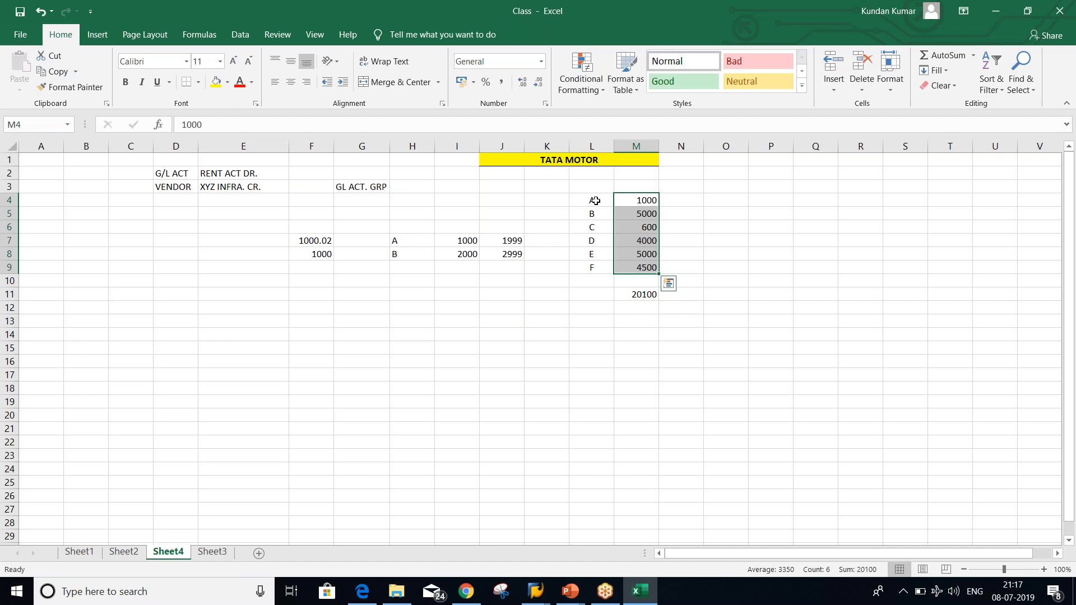
pyautogui.moveTo(595, 200); pyautogui.dragTo(600, 266)
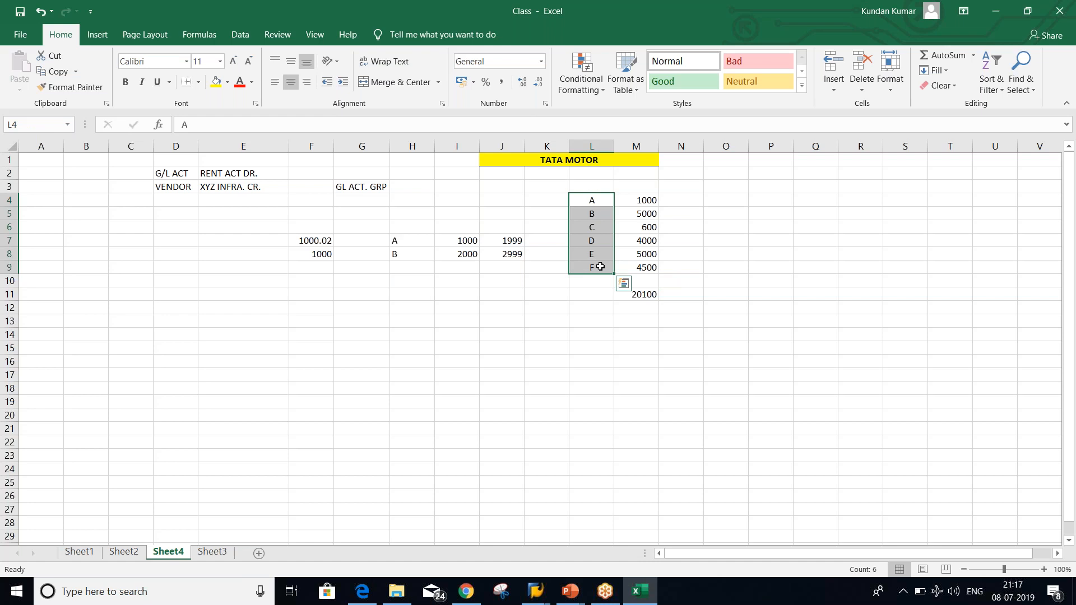
pyautogui.click(653, 296)
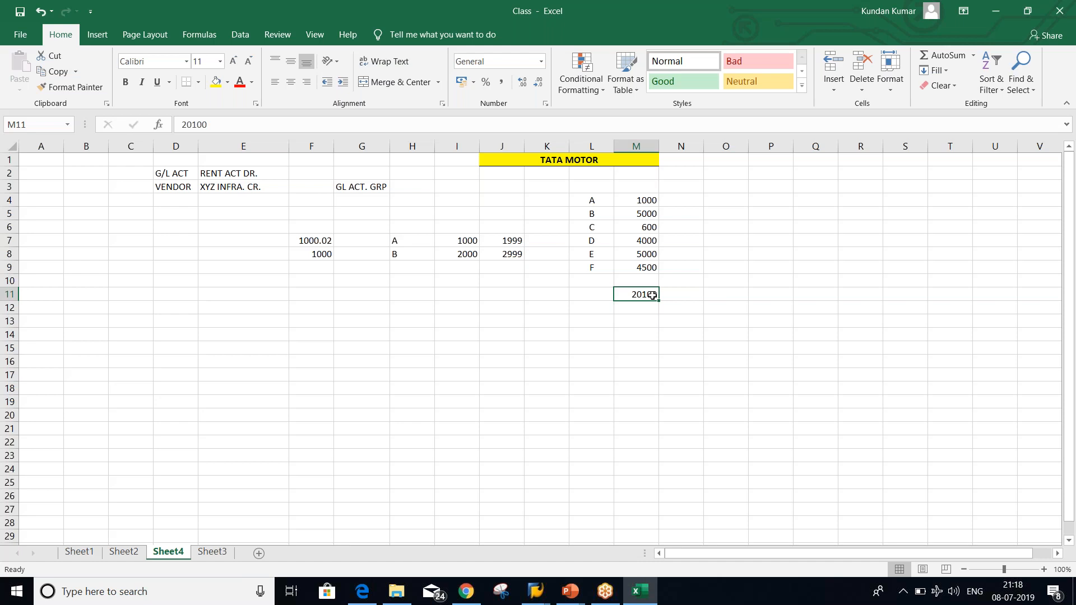
pyautogui.click(544, 201)
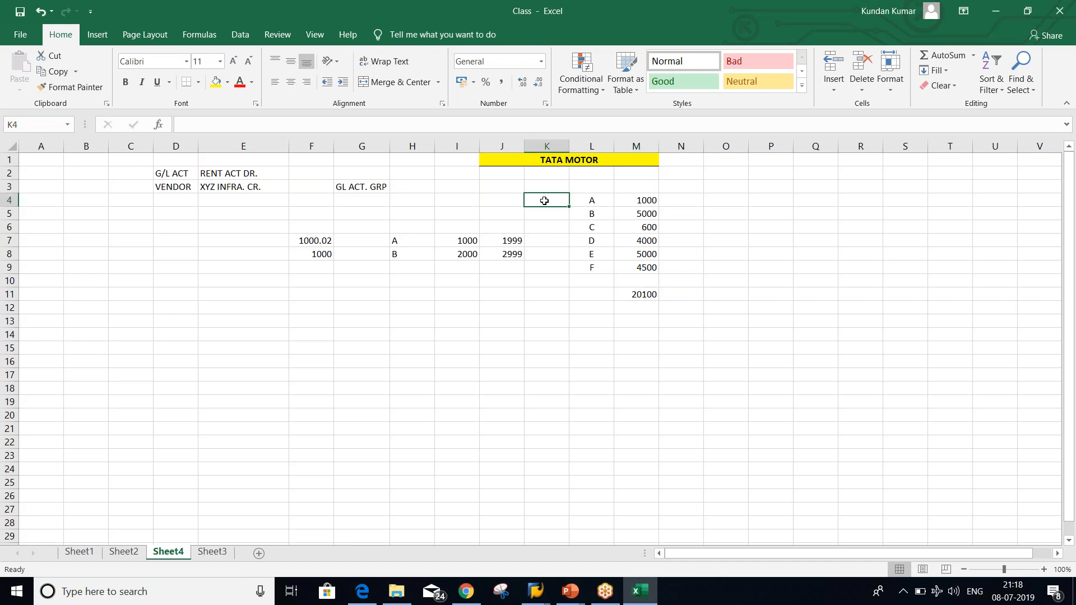
# Enter 2000 in K4 and fill it down through K9 with Ctrl+D
pyautogui.click(1073, 217)
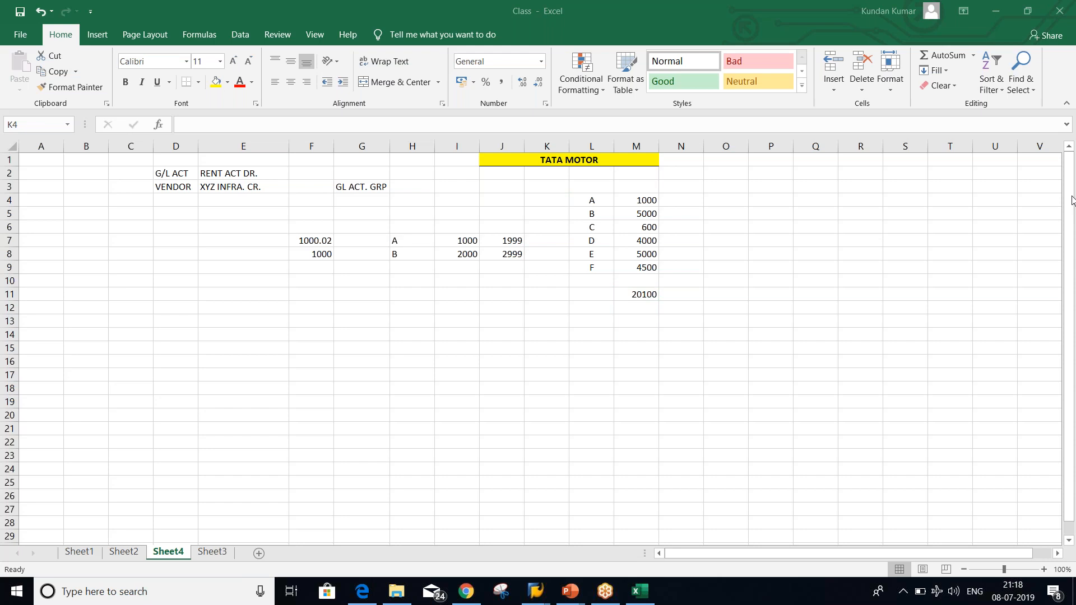
pyautogui.click(542, 205)
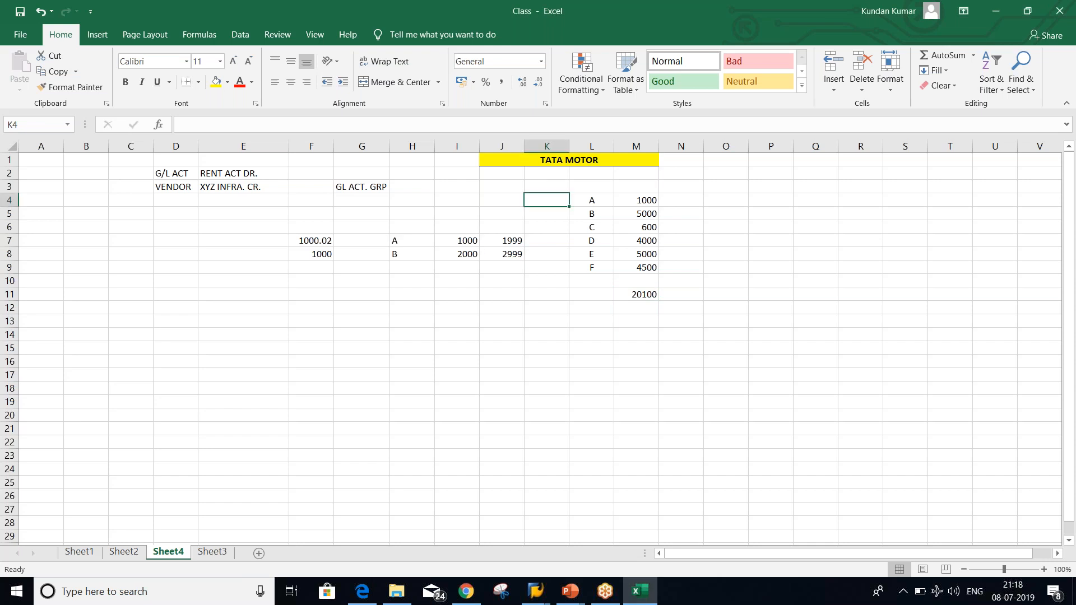
pyautogui.write('2000')
pyautogui.press('Return')
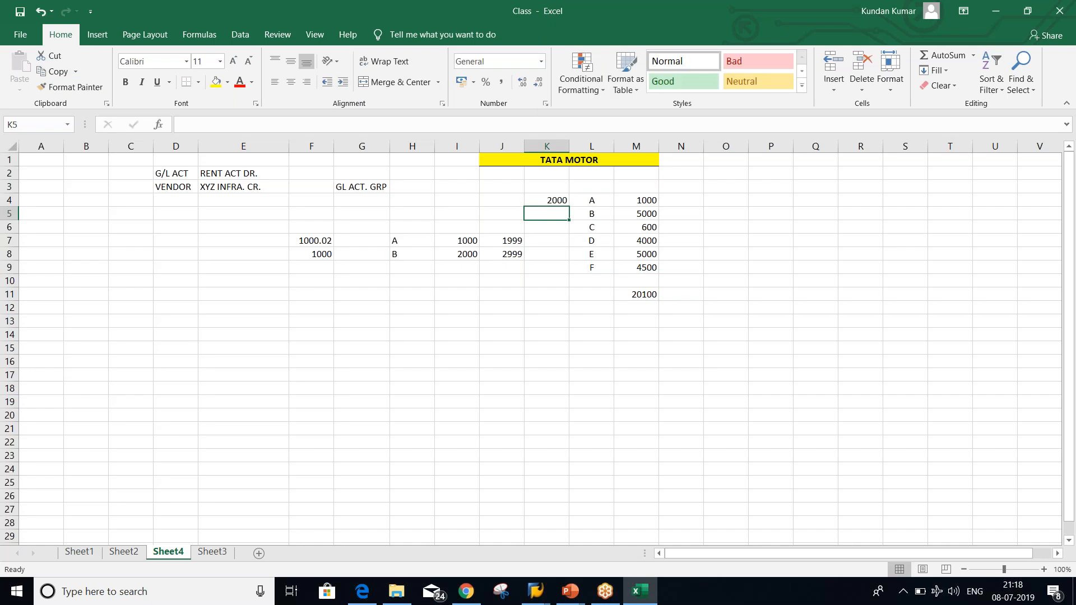
pyautogui.click(542, 200)
pyautogui.hotkey('shift', 'Down')
pyautogui.hotkey('shift', 'Down')
pyautogui.hotkey('shift', 'Down')
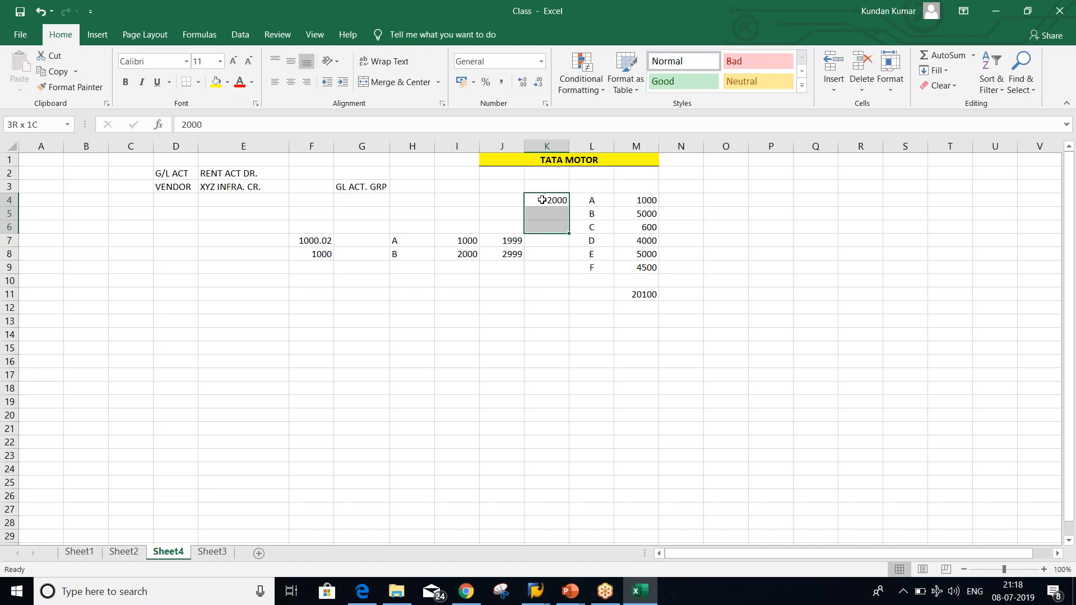
pyautogui.hotkey('shift', 'Down')
pyautogui.hotkey('shift', 'Down')
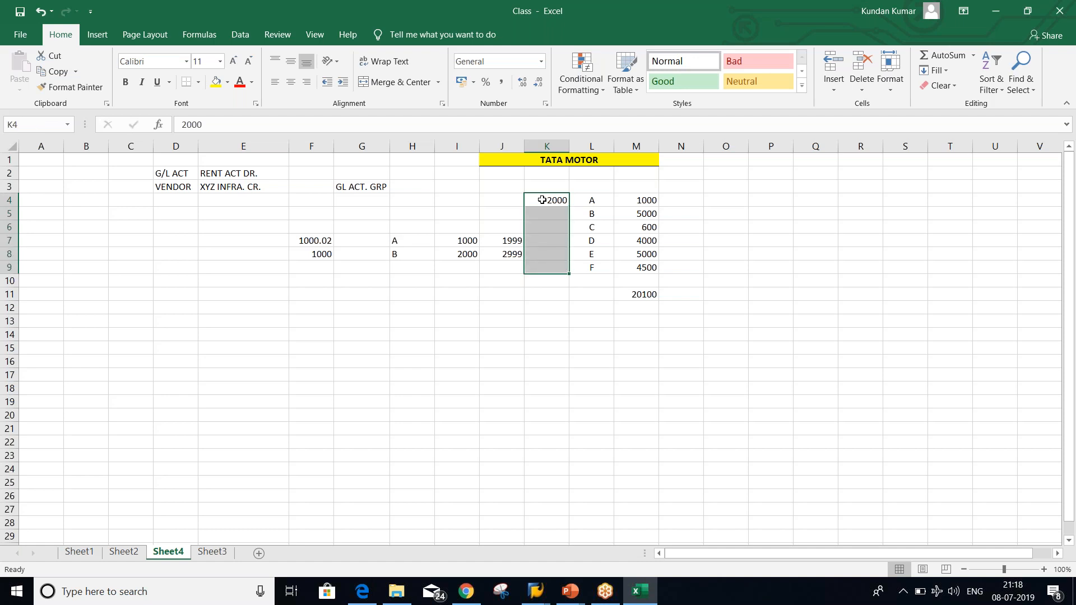
pyautogui.hotkey('ctrl', 'd')
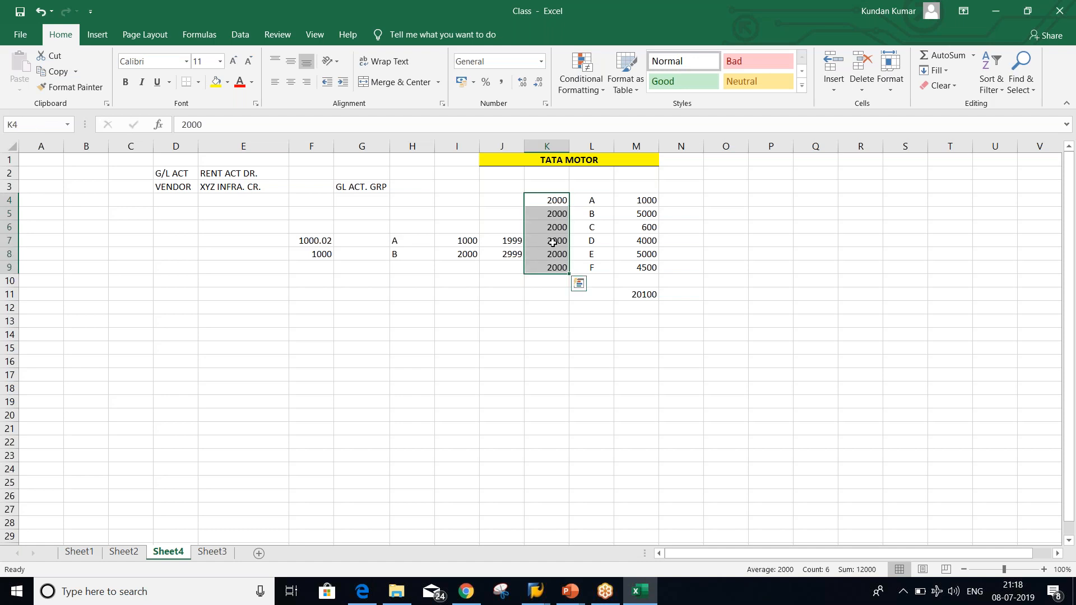
pyautogui.click(550, 202)
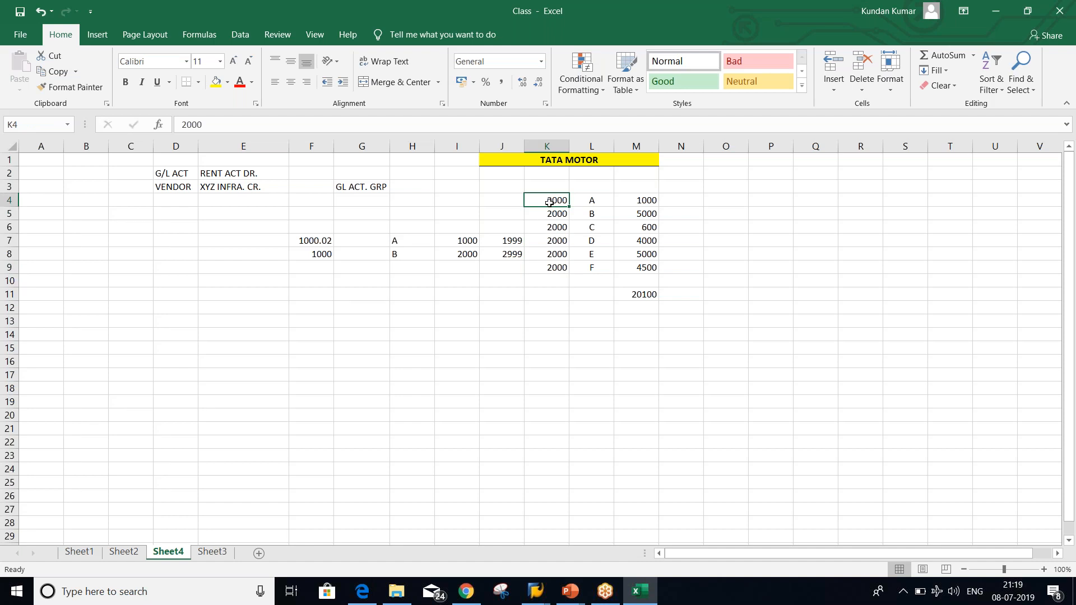
# Review the values in columns K, L and M for rows 4 and 5
pyautogui.moveTo(586, 201); pyautogui.dragTo(602, 265)
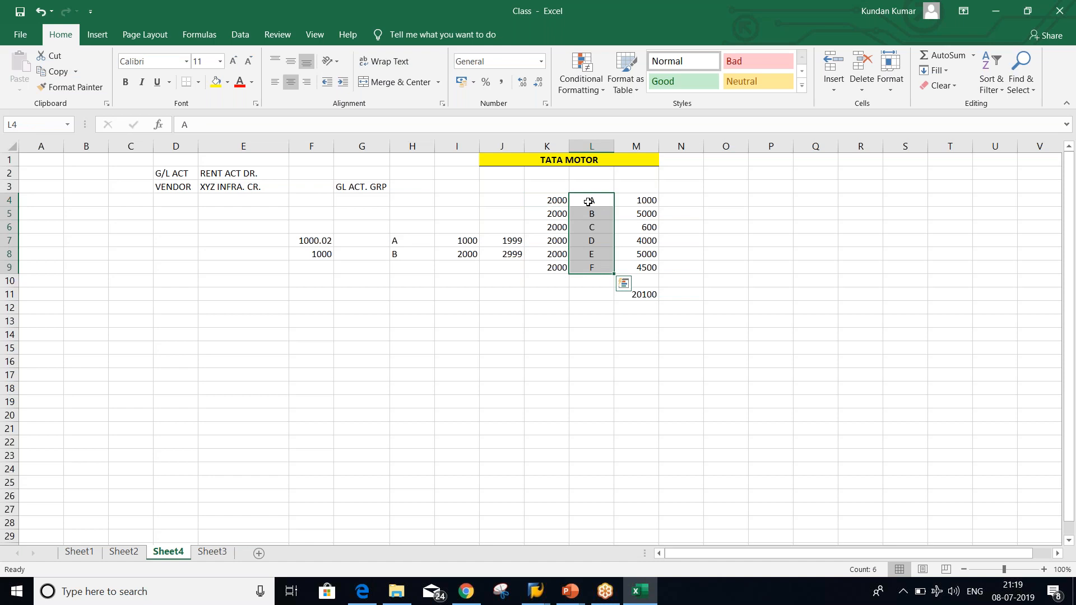
pyautogui.click(547, 200)
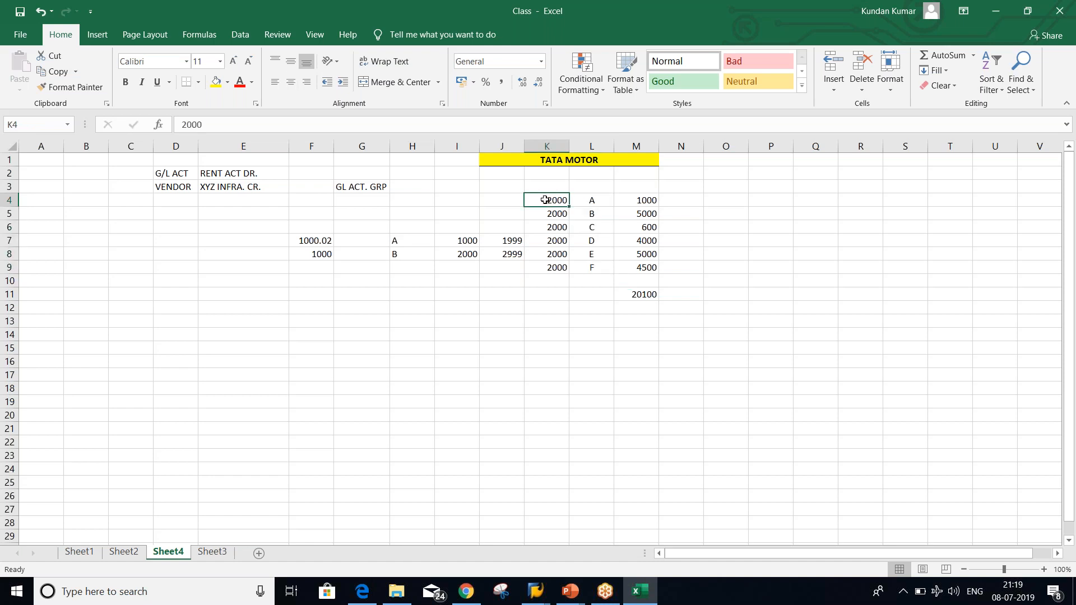
pyautogui.click(591, 204)
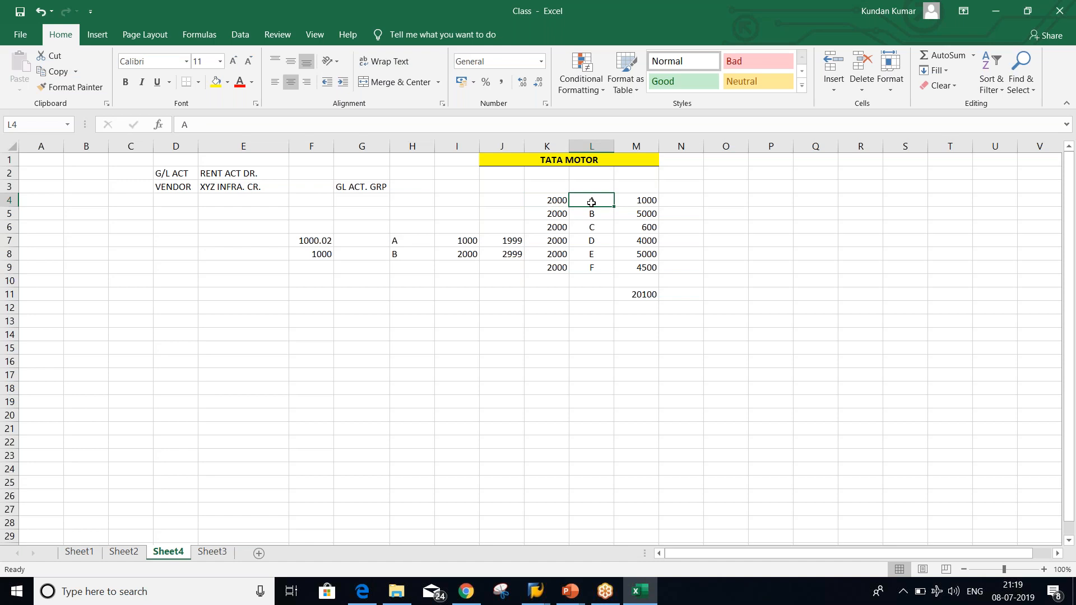
pyautogui.click(633, 200)
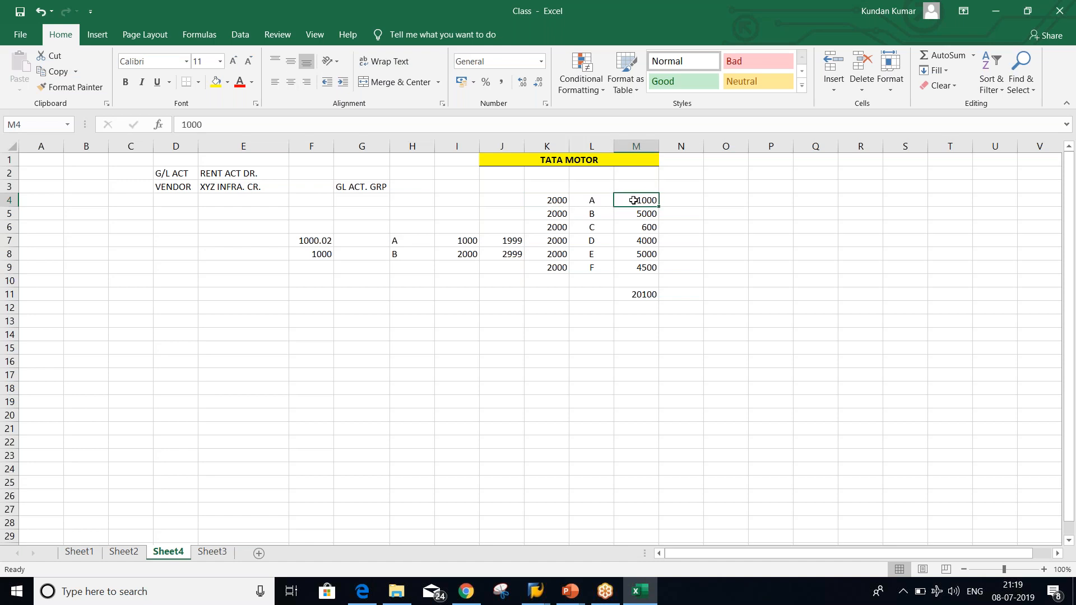
pyautogui.click(584, 203)
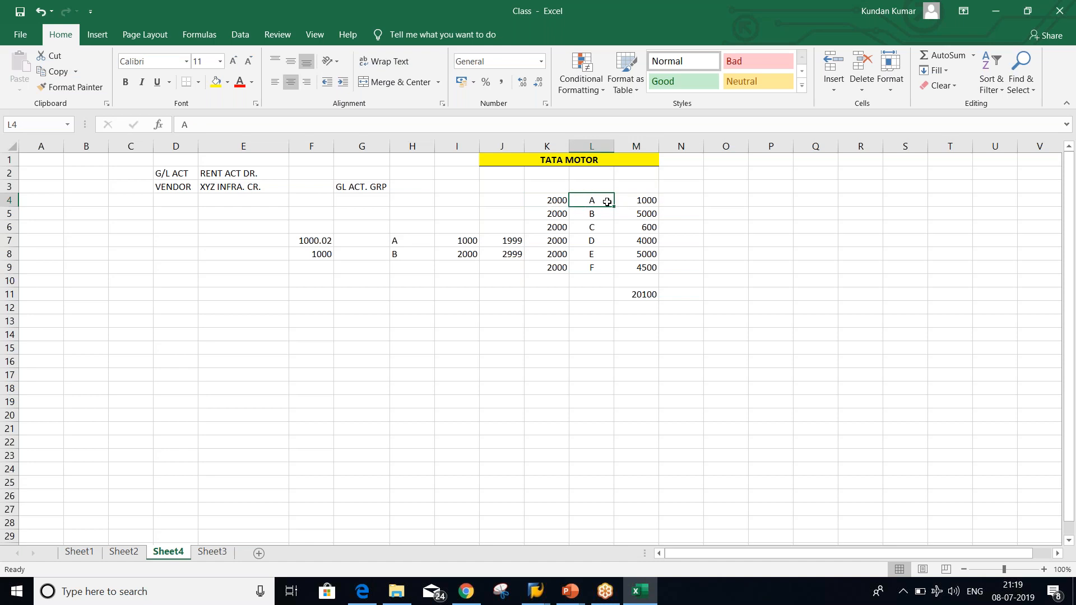
pyautogui.click(552, 200)
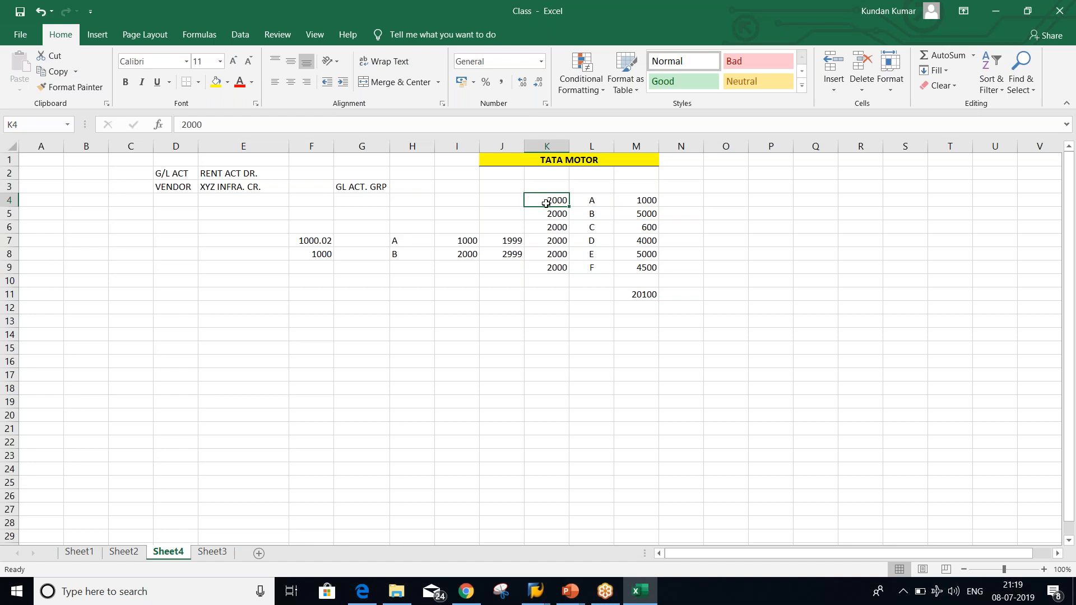
pyautogui.click(644, 214)
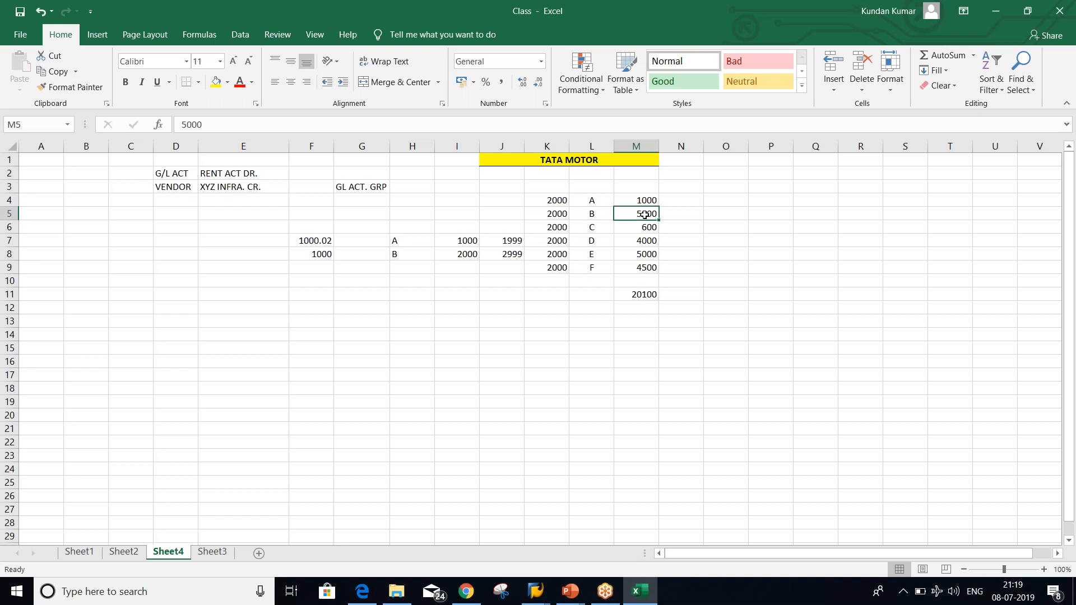
pyautogui.click(592, 216)
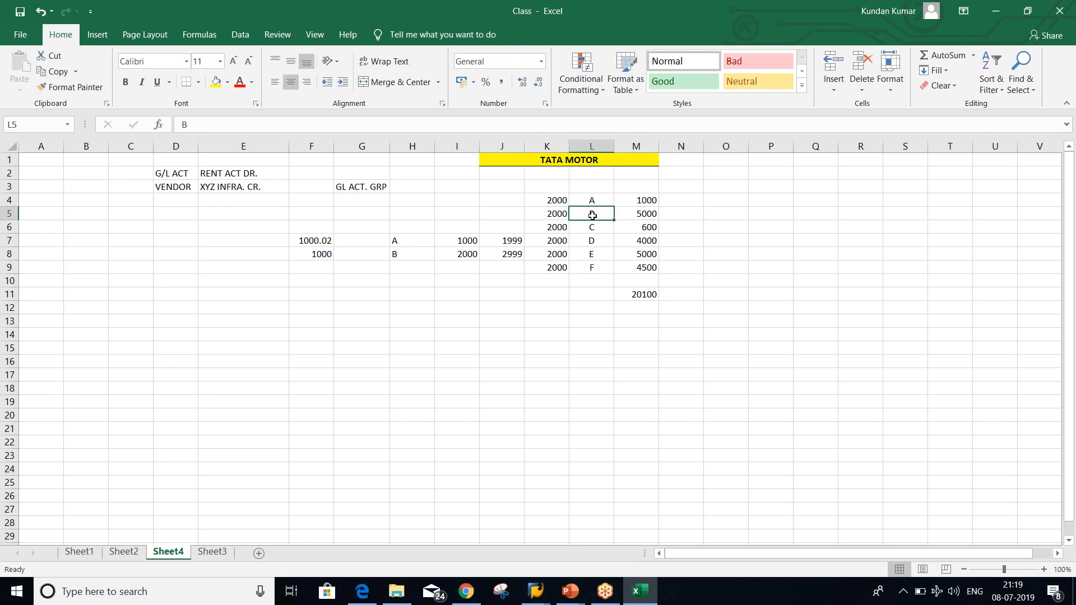
pyautogui.click(556, 215)
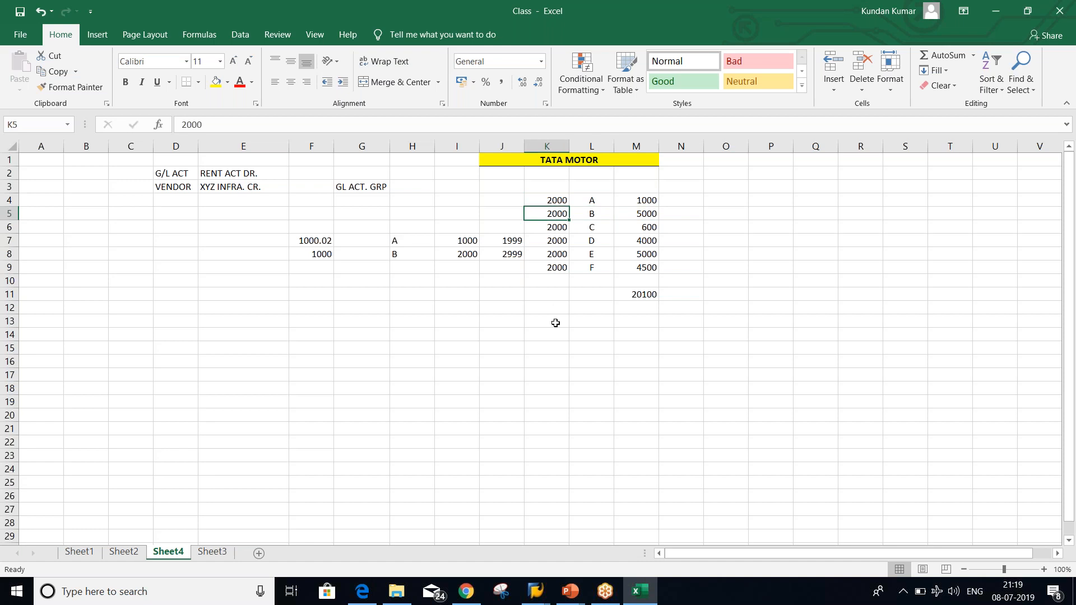
# Check the M4:M9 sum and enter the matching total 20100 in cell K11
pyautogui.moveTo(636, 204); pyautogui.dragTo(645, 266)
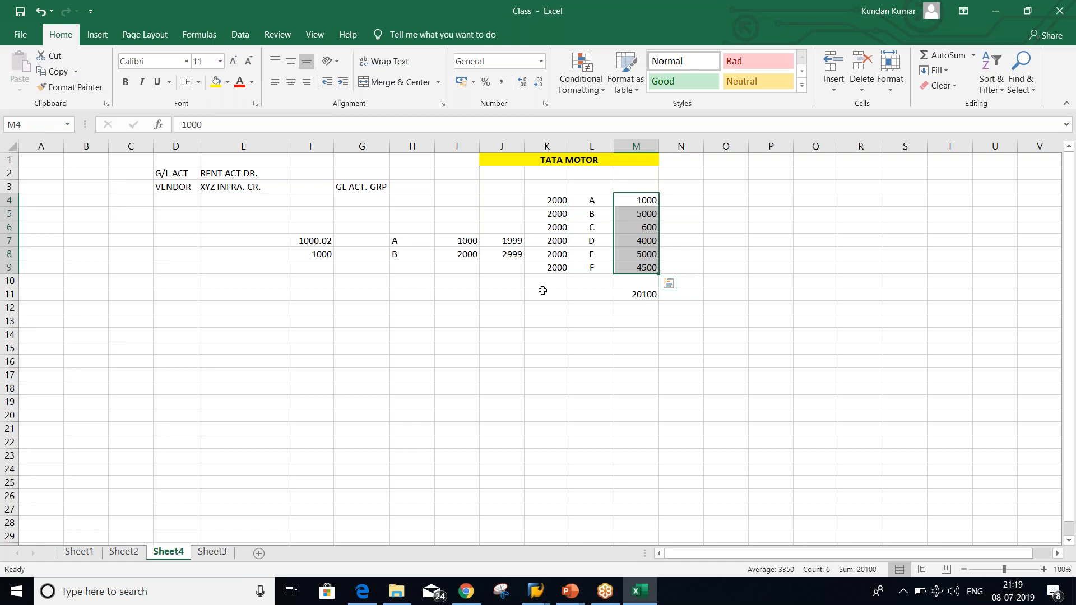
pyautogui.click(550, 267)
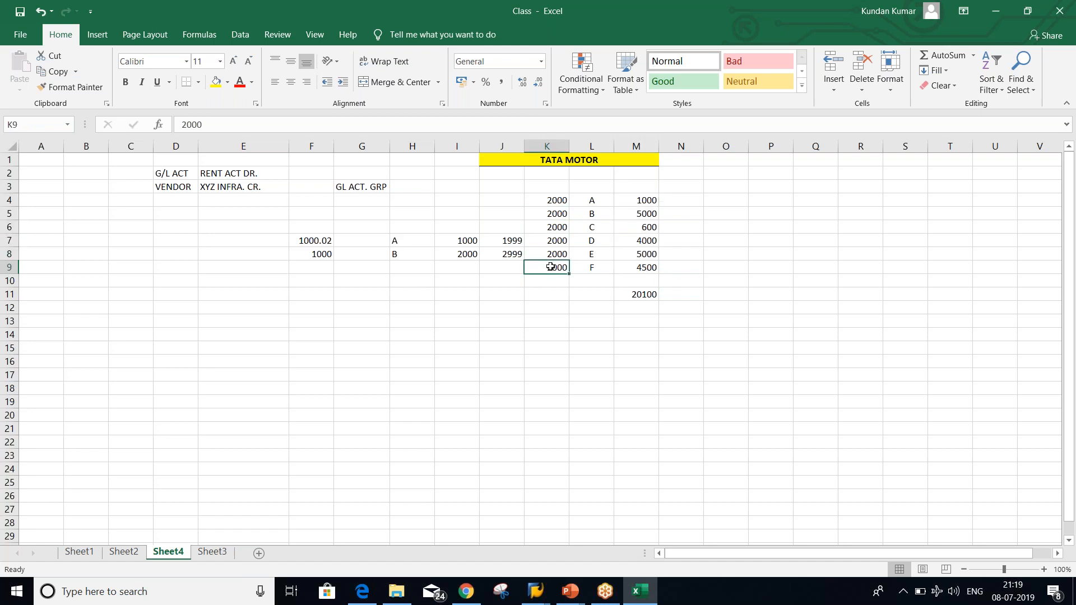
pyautogui.click(547, 296)
pyautogui.write('20100')
pyautogui.press('Return')
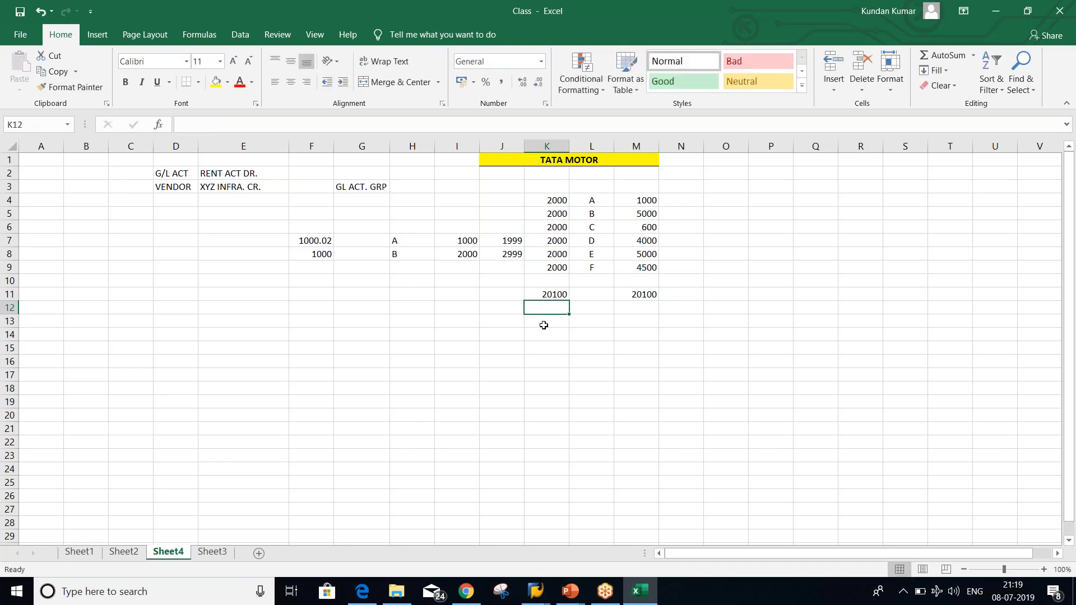
pyautogui.click(548, 294)
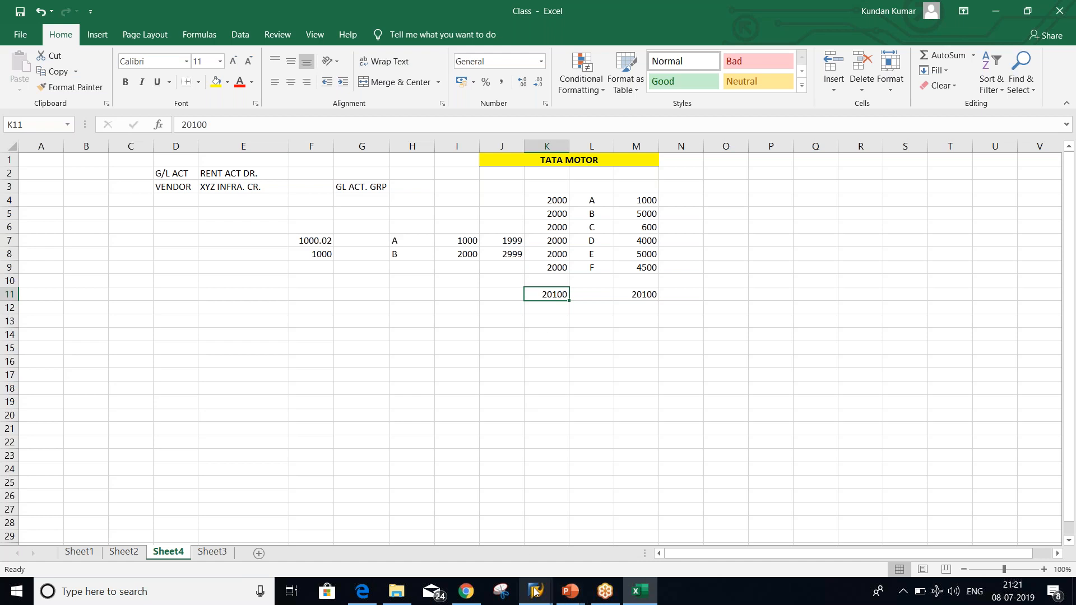
# Return to SAP and leave the Customer/Vendor Tolerances overview
pyautogui.moveTo(535, 592)
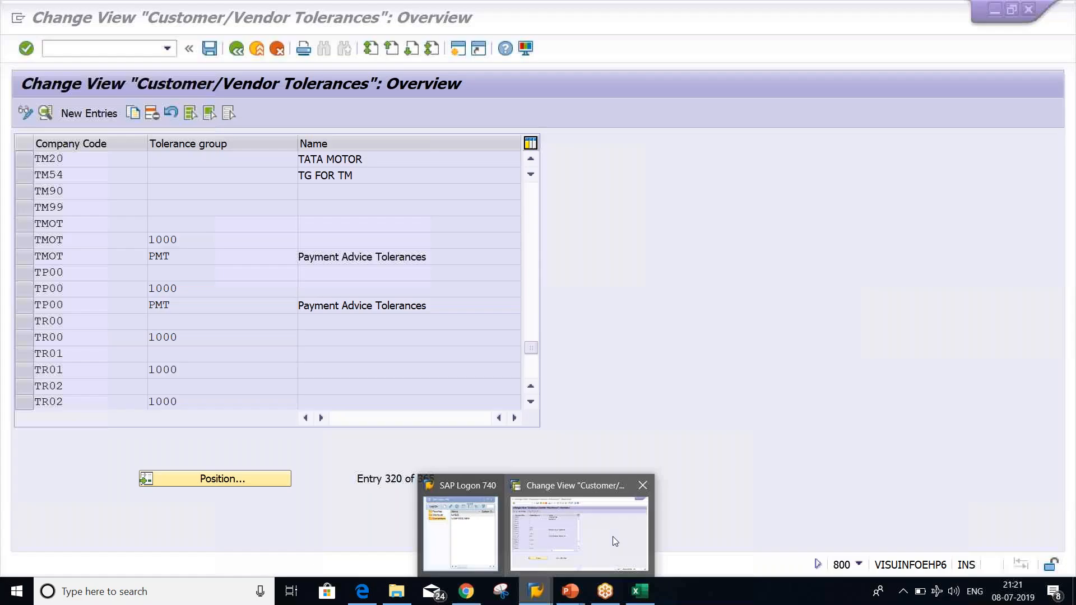
pyautogui.click(613, 536)
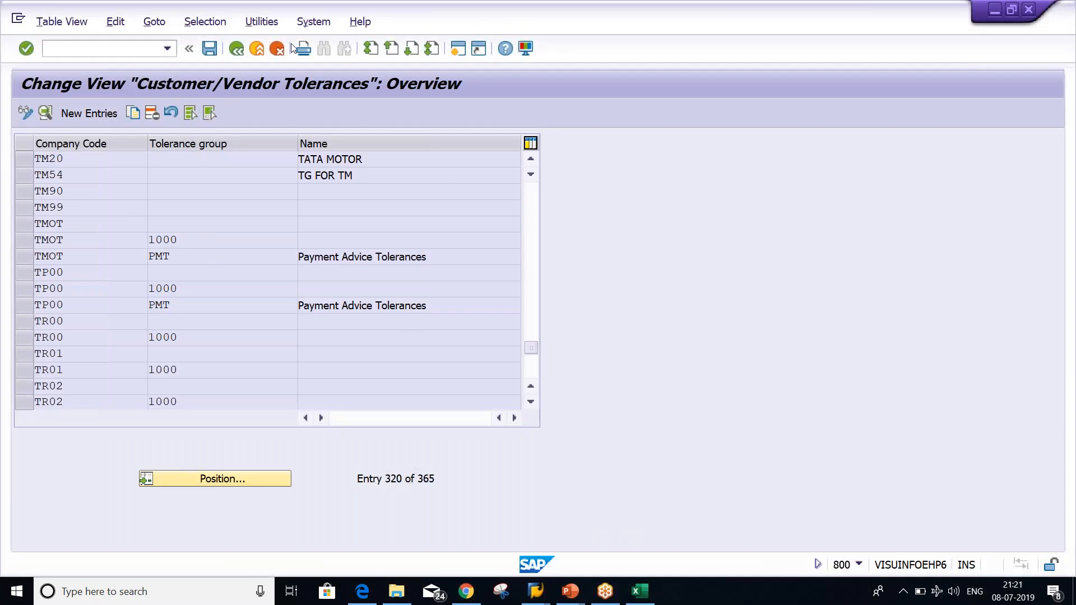
pyautogui.click(237, 50)
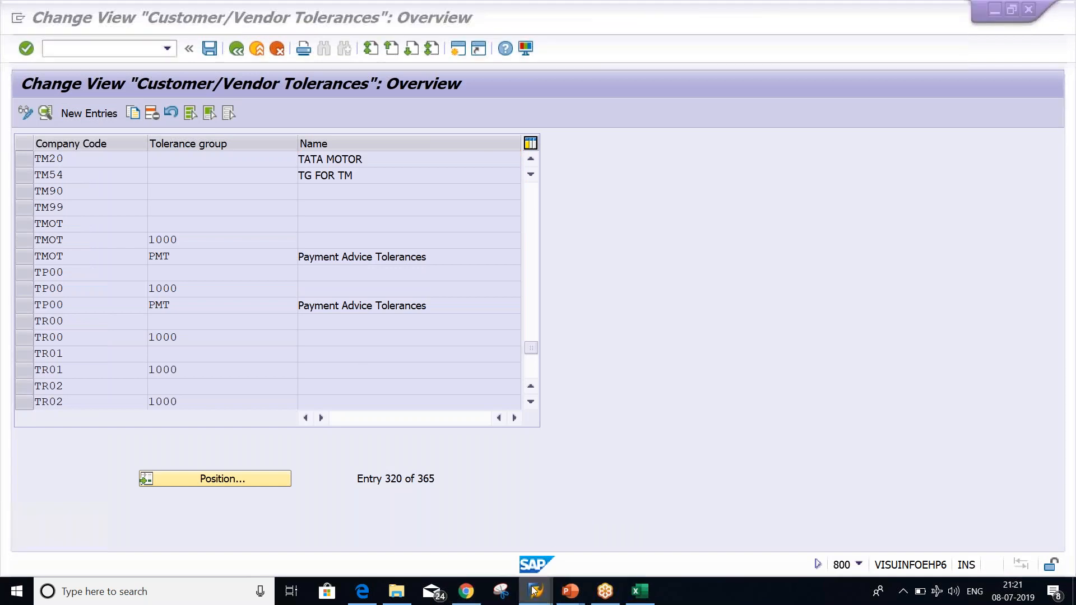
# Log on to client 800 with the saved user and password, ending other sessions
pyautogui.moveTo(535, 591)
pyautogui.moveTo(450, 529)
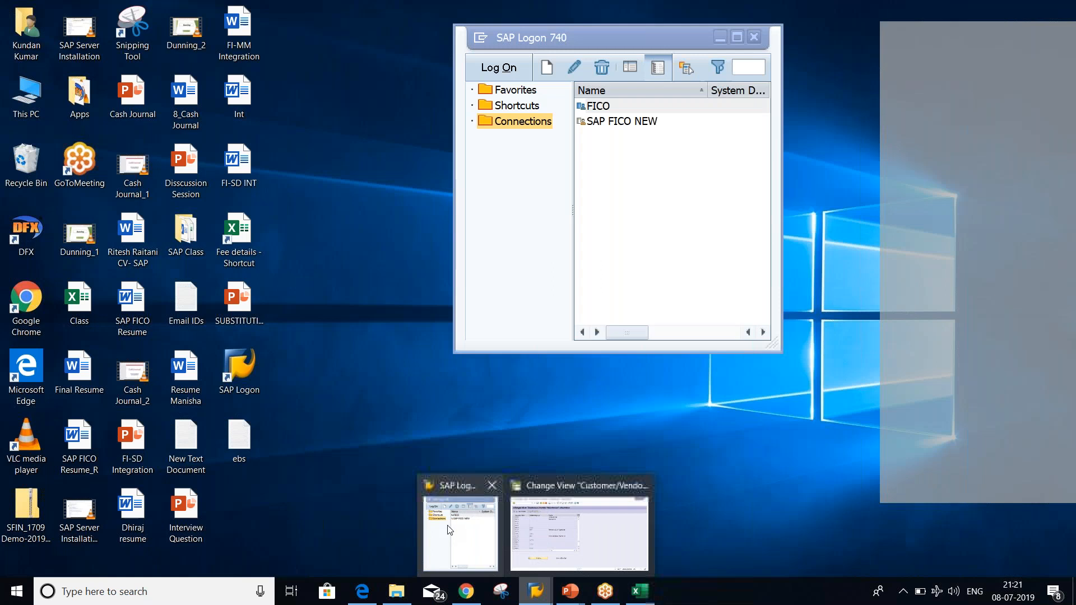
pyautogui.click(449, 530)
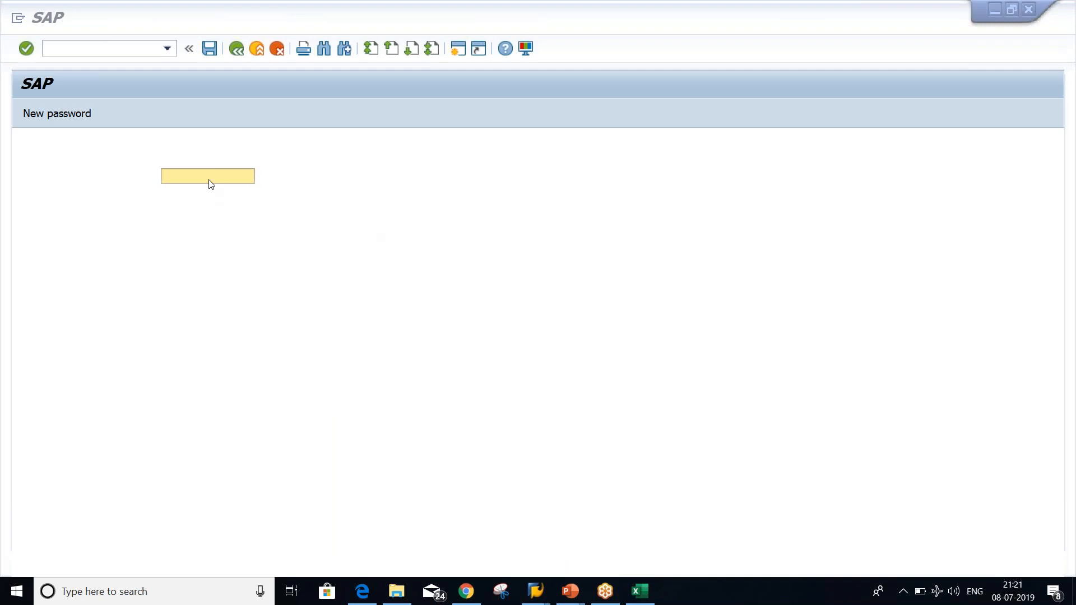
pyautogui.press('space')
pyautogui.press('Down')
pyautogui.press('Return')
pyautogui.press('capslock')
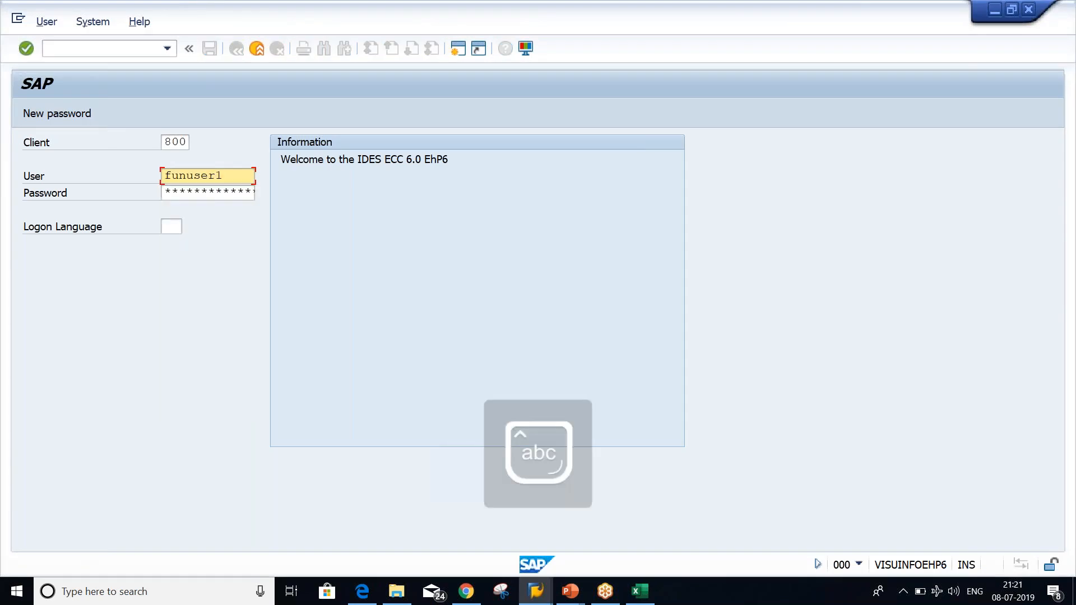
pyautogui.press('Tab')
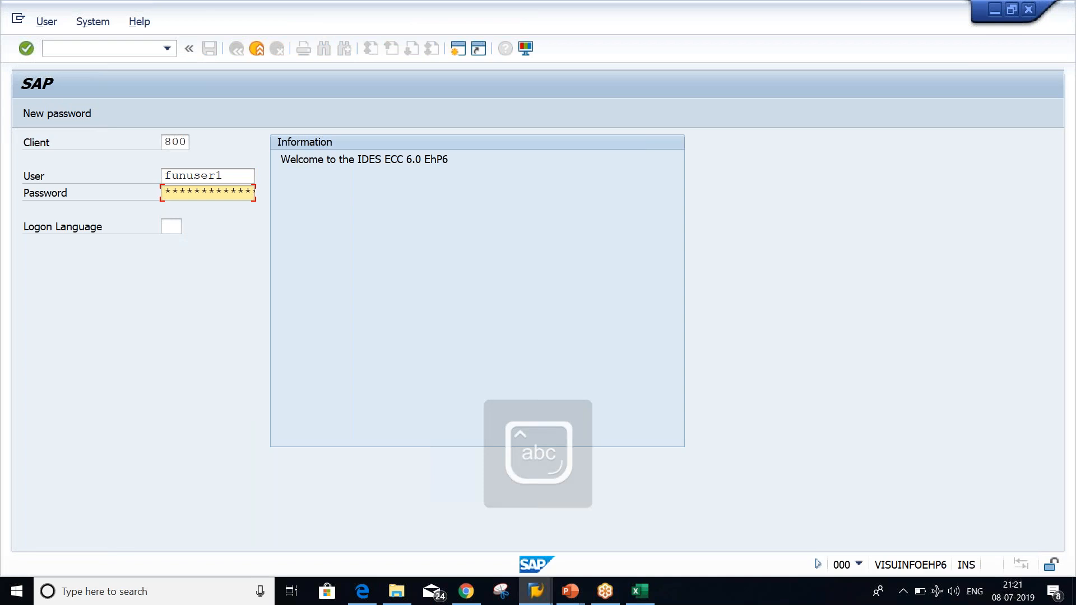
pyautogui.write('***')
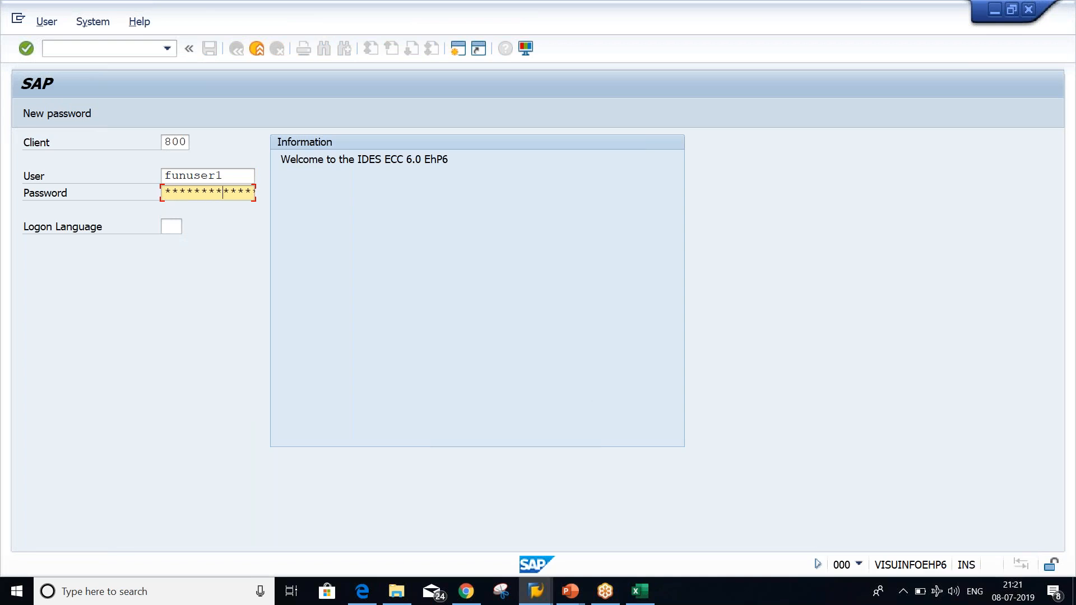
pyautogui.press('Return')
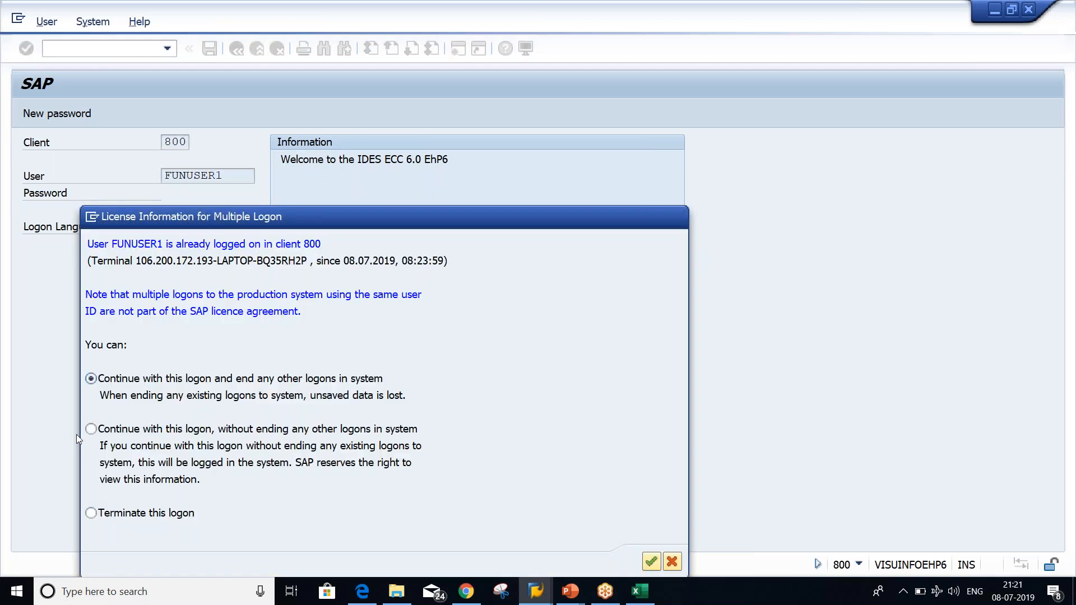
pyautogui.press('Return')
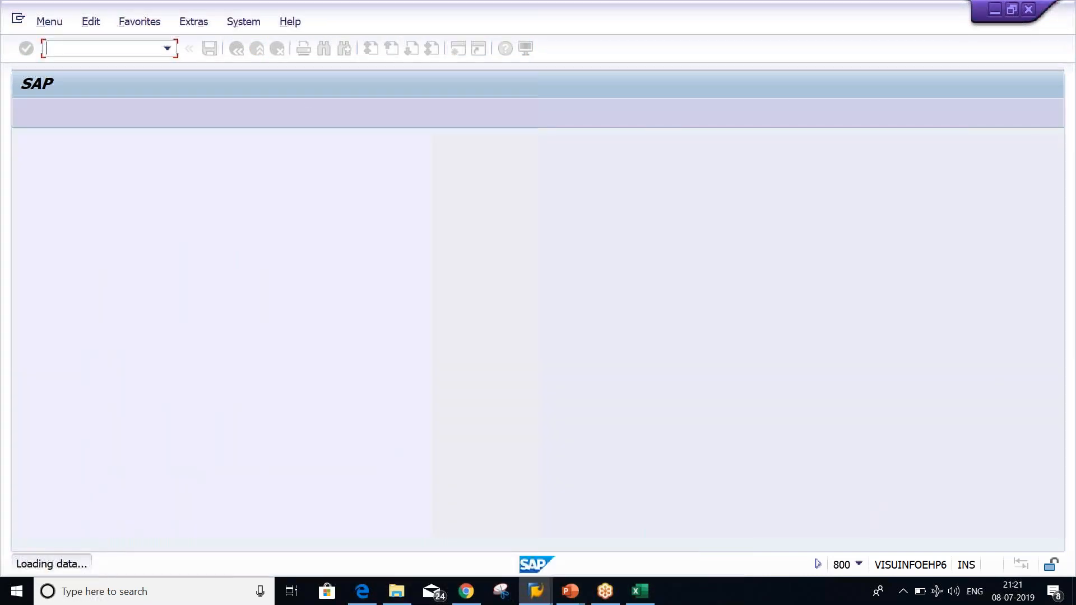
# Run FS00 and switch the company code to TM20, dismissing the connection error
pyautogui.press('capslock')
pyautogui.write('FS00')
pyautogui.press('Return')
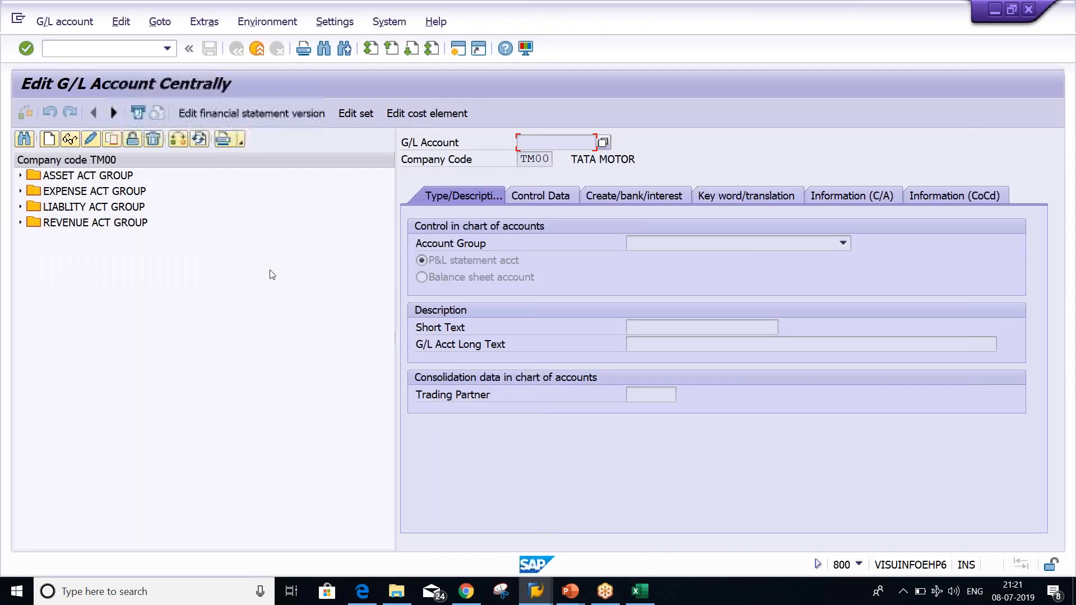
pyautogui.click(174, 141)
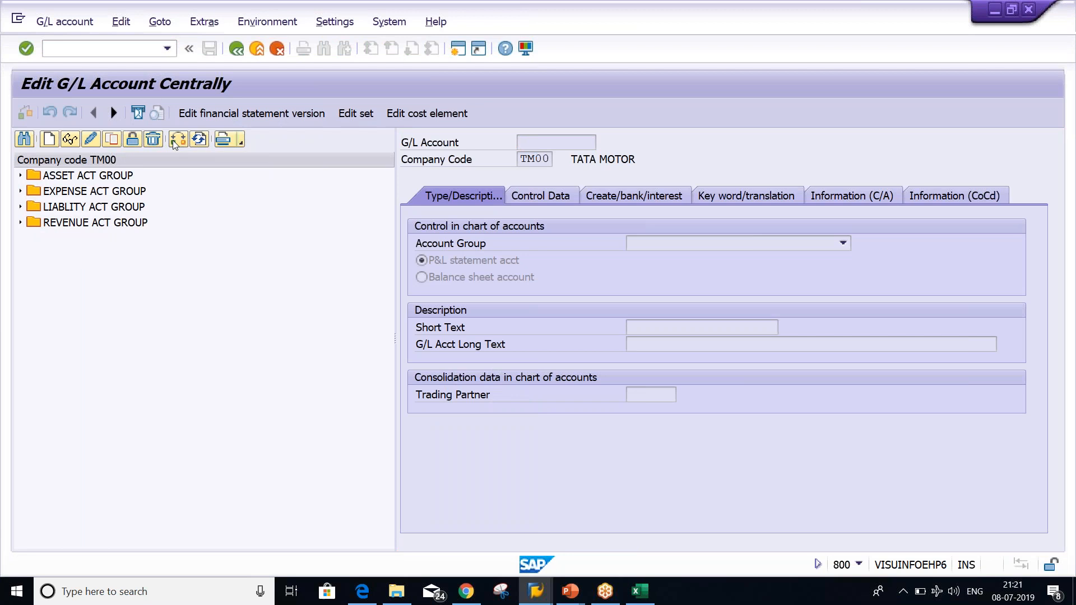
pyautogui.write('TM20')
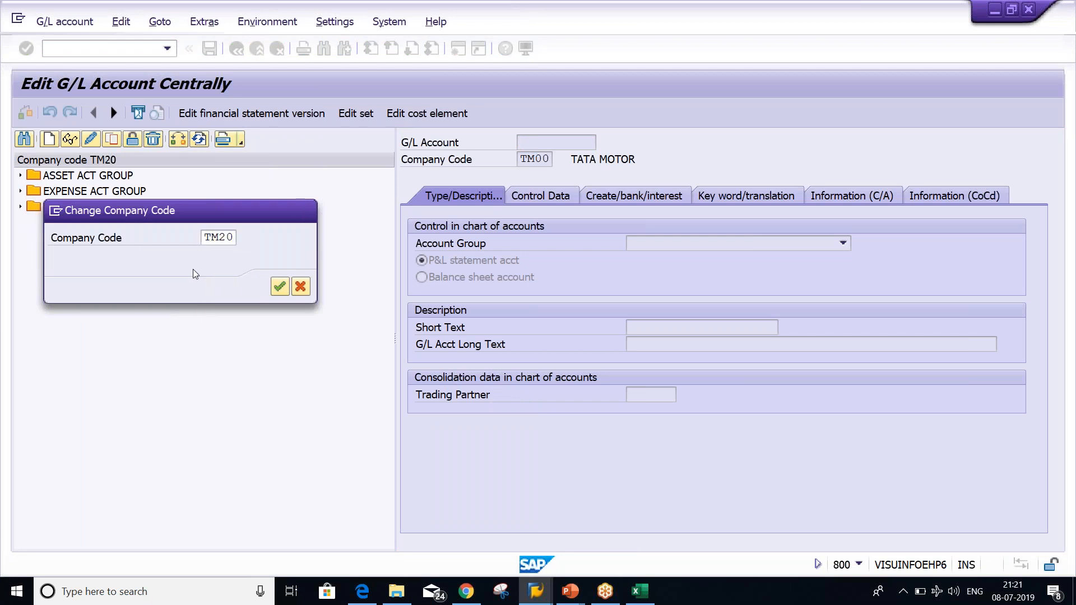
pyautogui.press('Return')
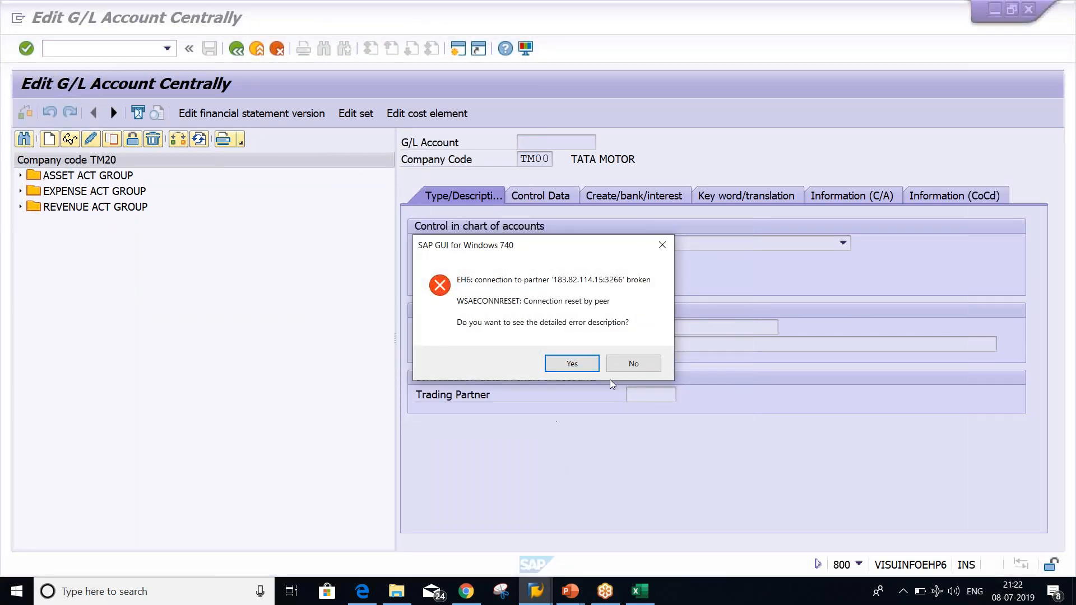
pyautogui.click(620, 364)
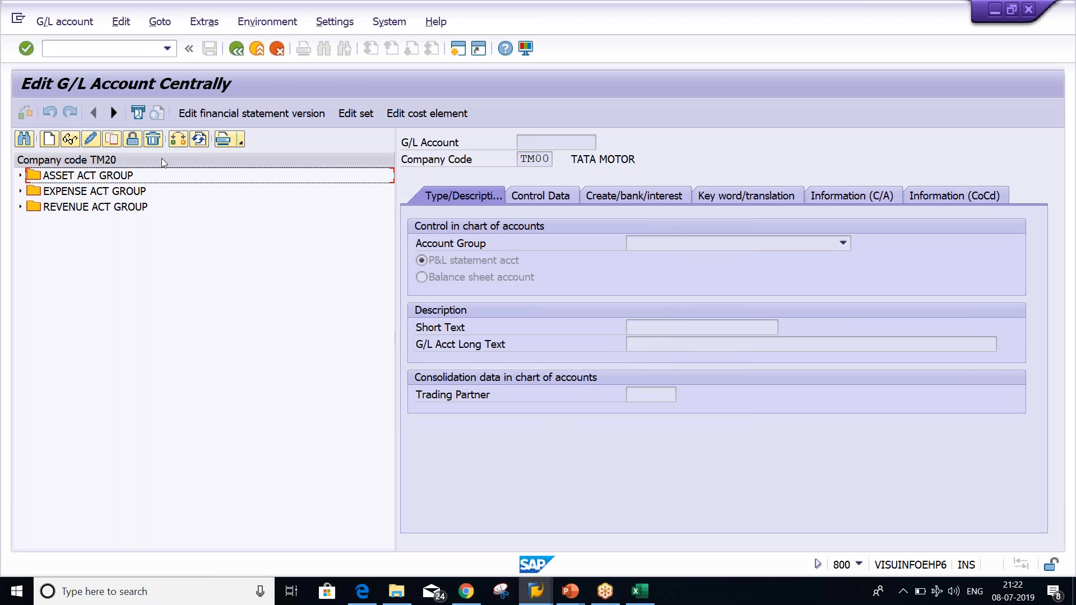
# Create G/L account 2000 for company code TM20, past the 'exists in TM00' notice
pyautogui.click(48, 140)
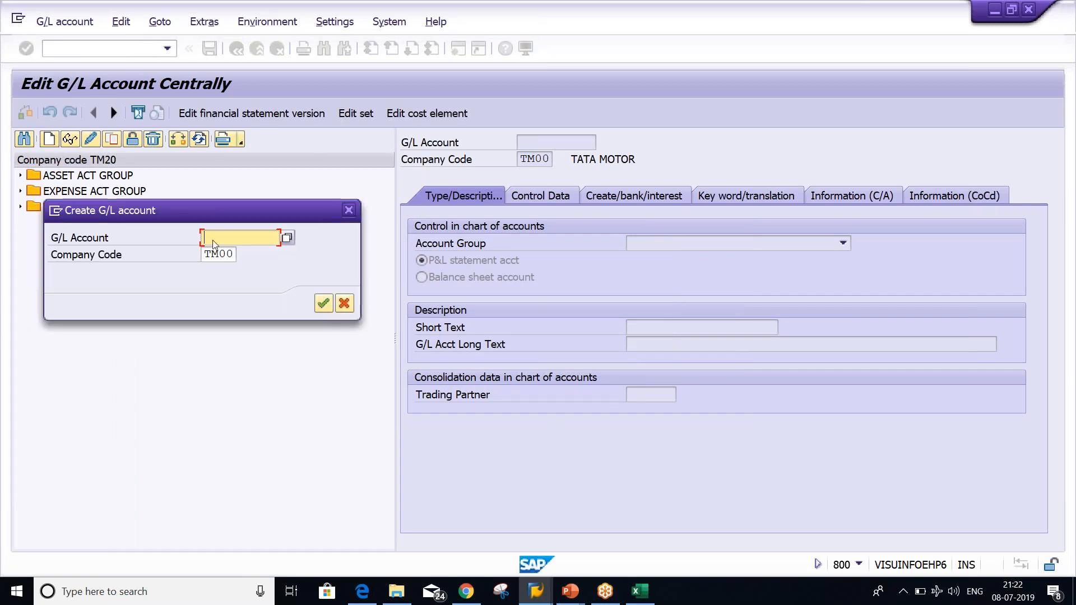
pyautogui.moveTo(187, 210); pyautogui.dragTo(247, 275)
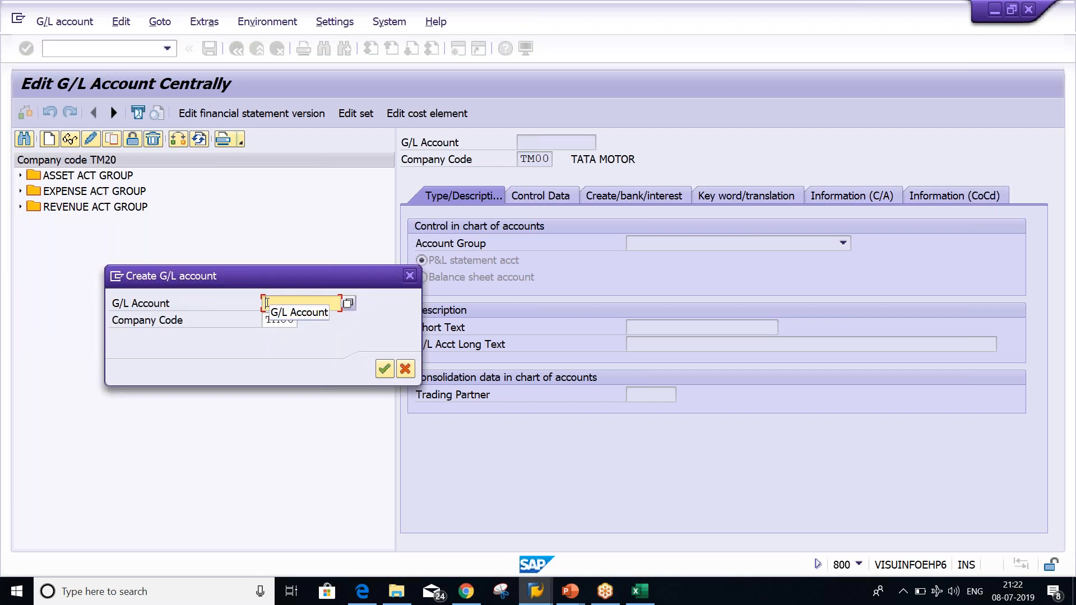
pyautogui.write('2000')
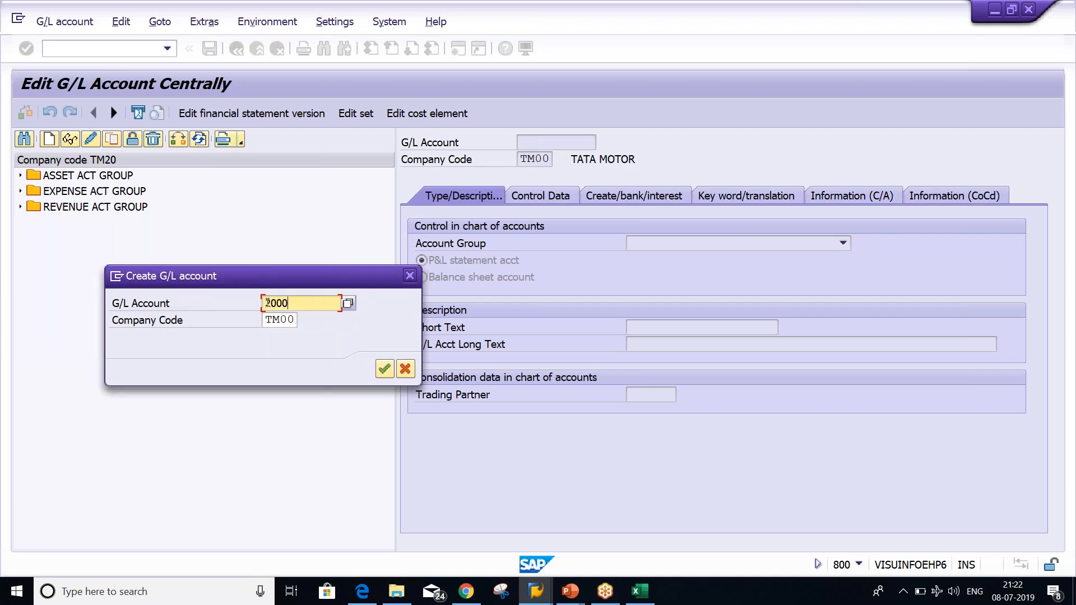
pyautogui.press('Return')
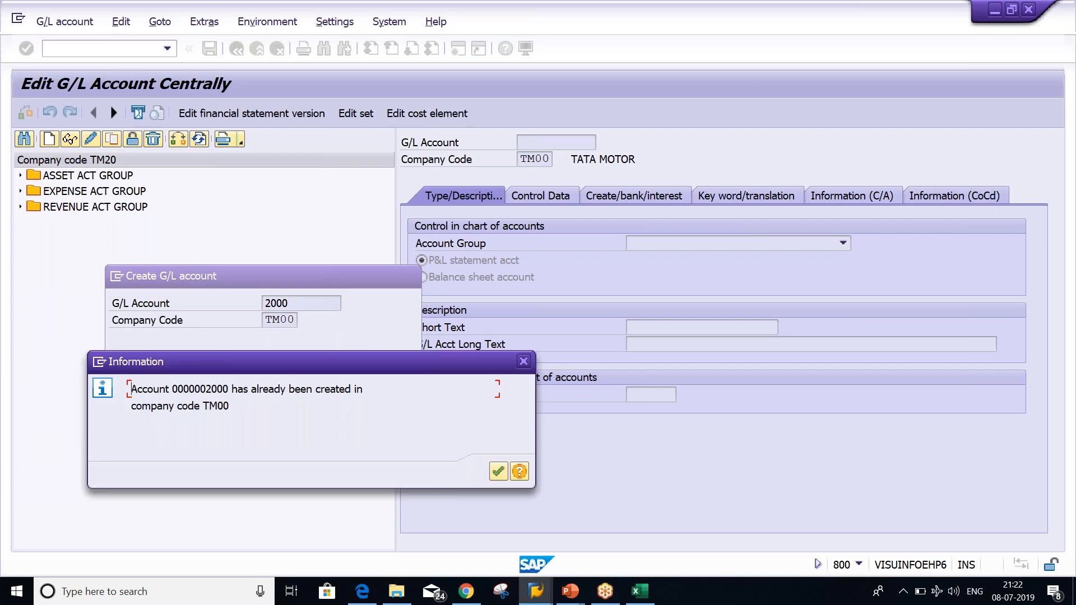
pyautogui.press('Return')
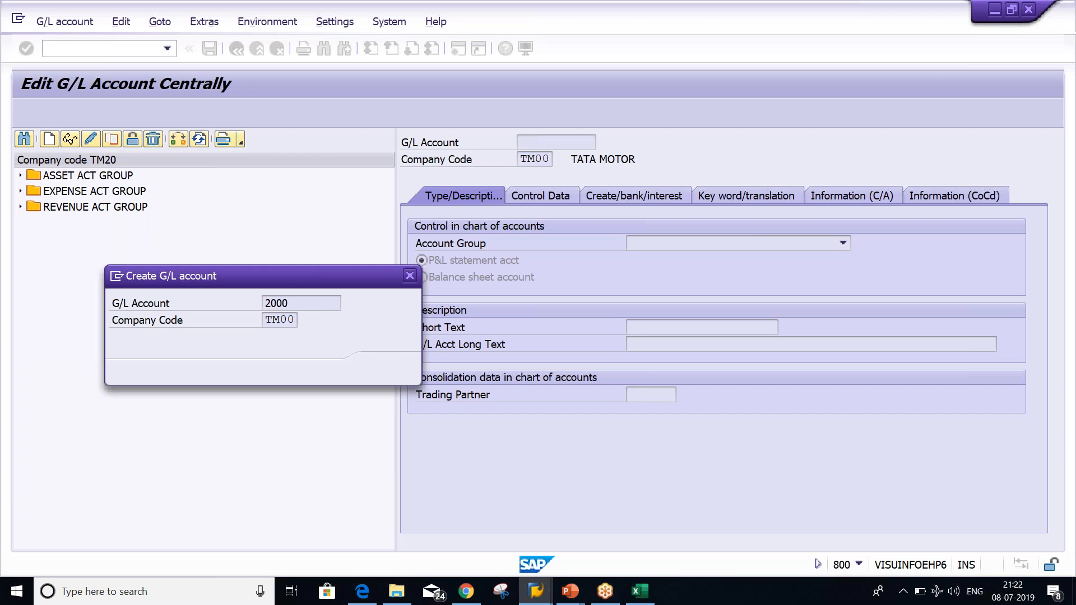
pyautogui.press('Tab')
pyautogui.write('TM20')
pyautogui.press('Return')
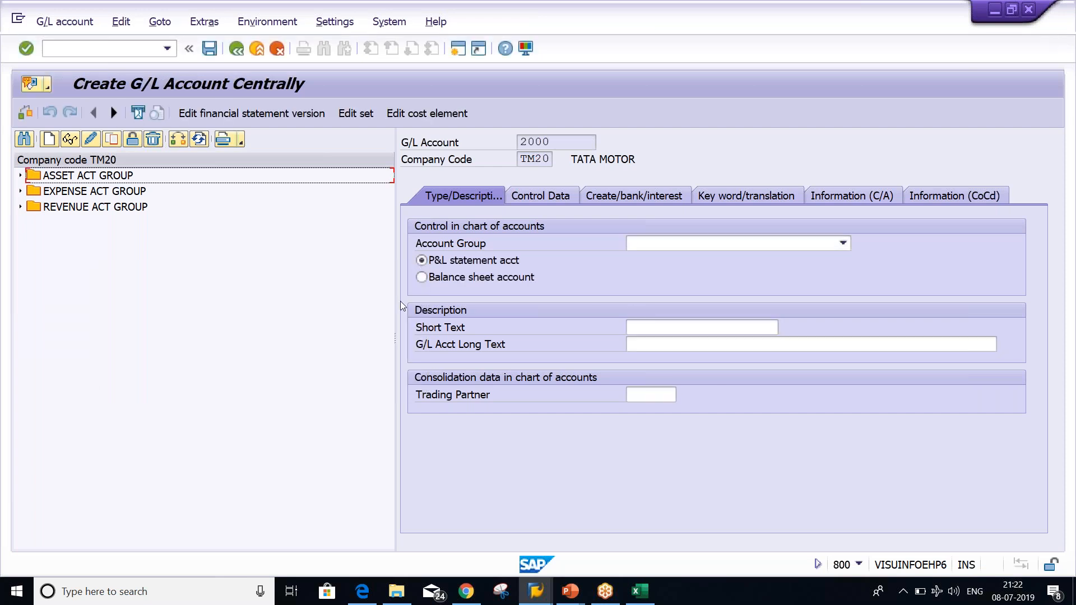
# Set account group LIABLITY ACT GROUP and make account 2000 a balance sheet account
pyautogui.click(734, 244)
pyautogui.click(694, 294)
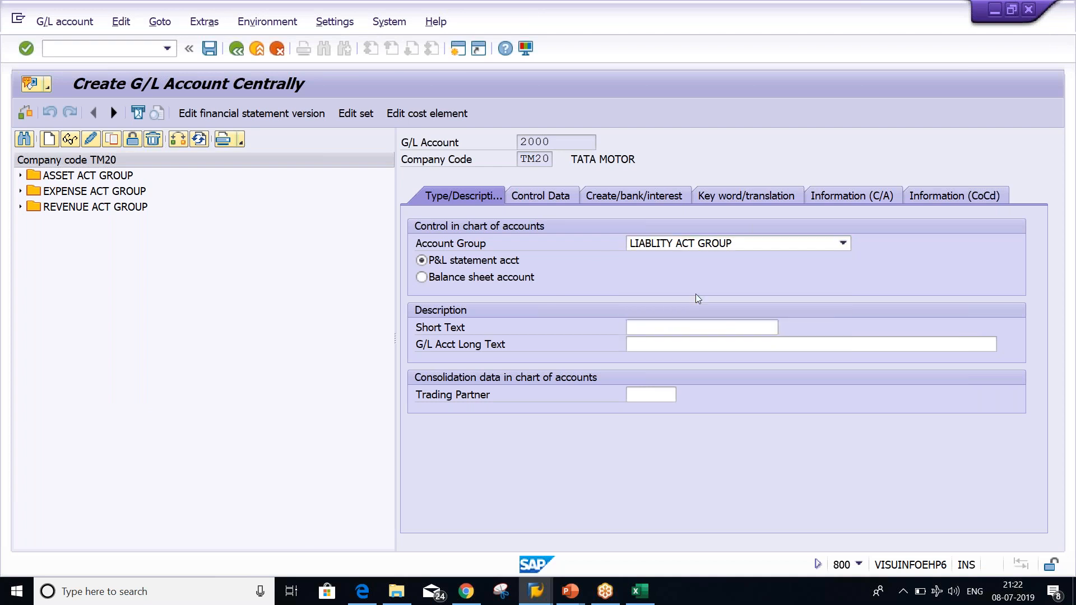
pyautogui.click(419, 278)
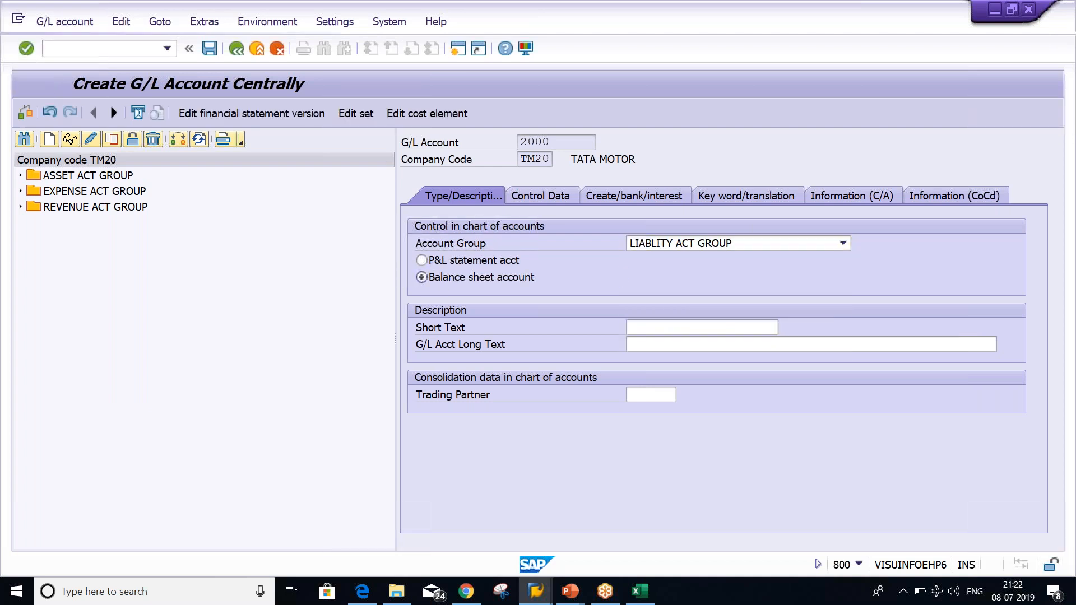
# Enter short text ACCOUNT PAYABLE and copy it into the long text
pyautogui.click(645, 333)
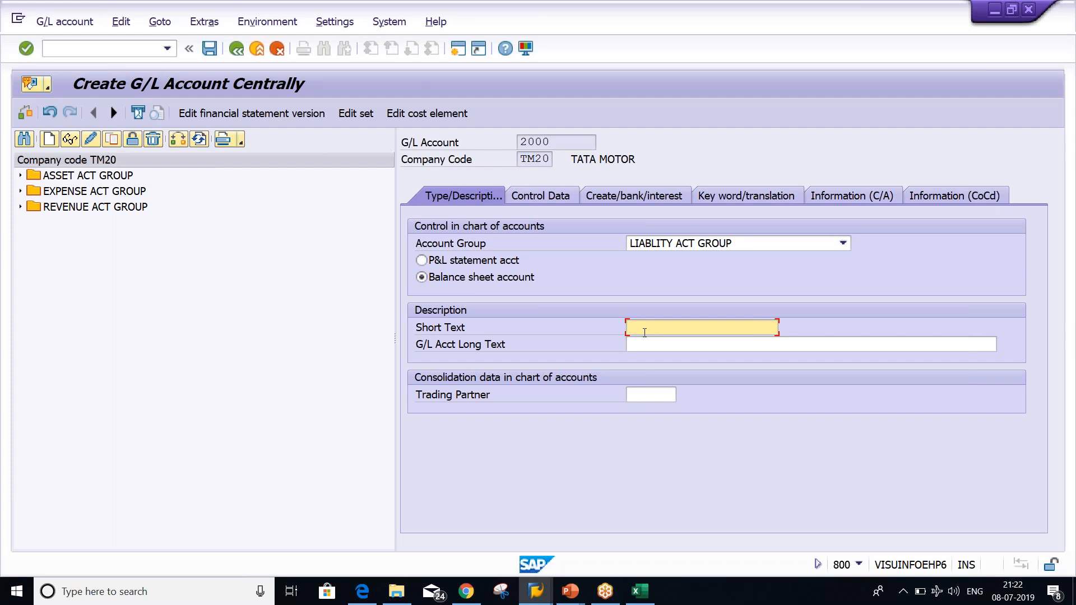
pyautogui.write('ACCOUNT PAYABLE')
pyautogui.hotkey('ctrl', 'a')
pyautogui.hotkey('ctrl', 'c')
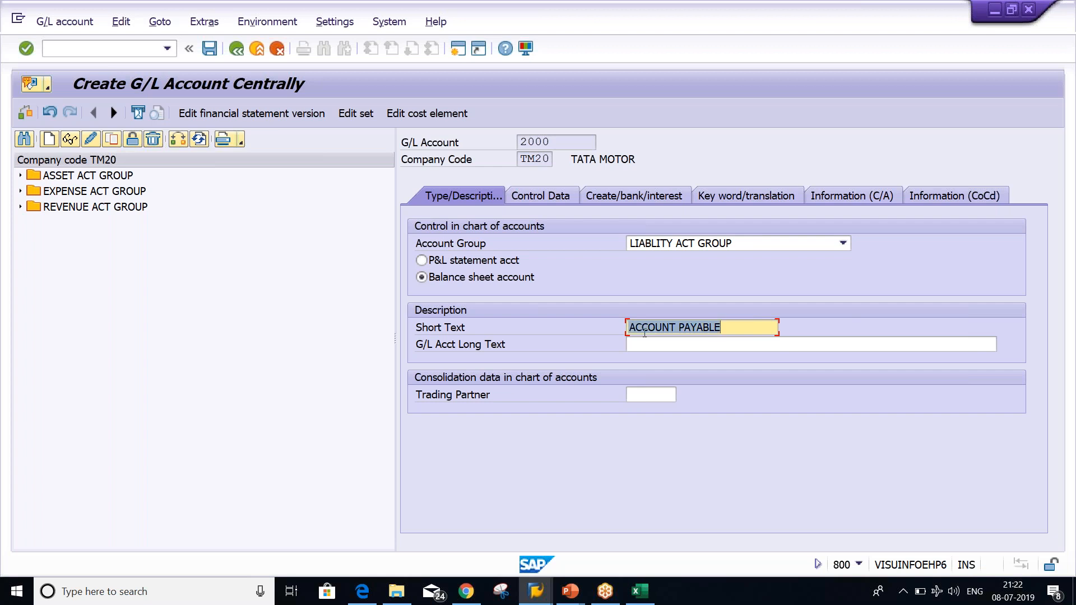
pyautogui.press('Tab')
pyautogui.hotkey('ctrl', 'v')
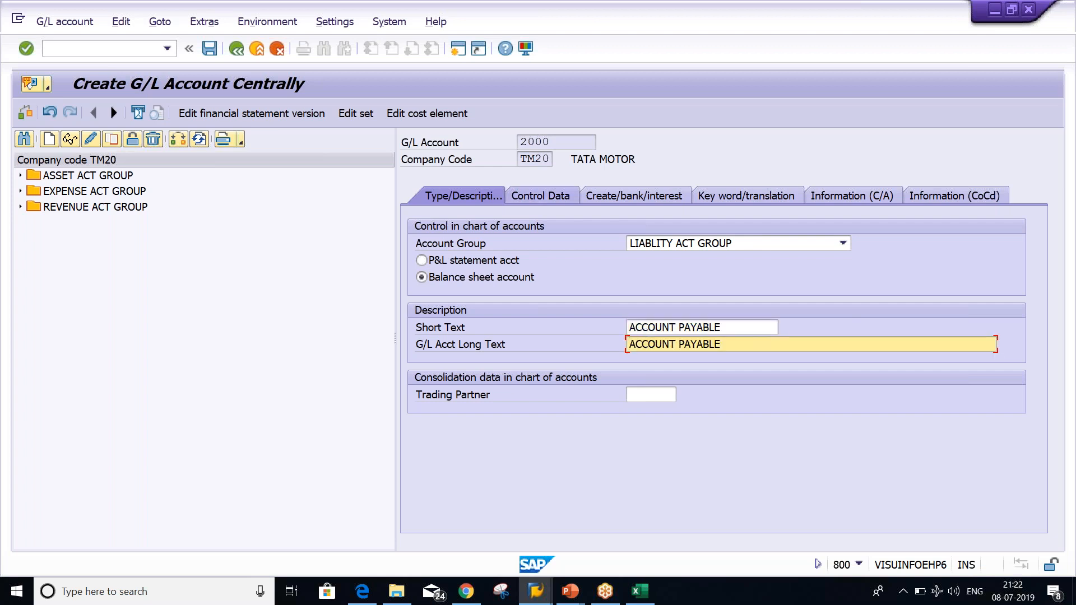
pyautogui.click(539, 193)
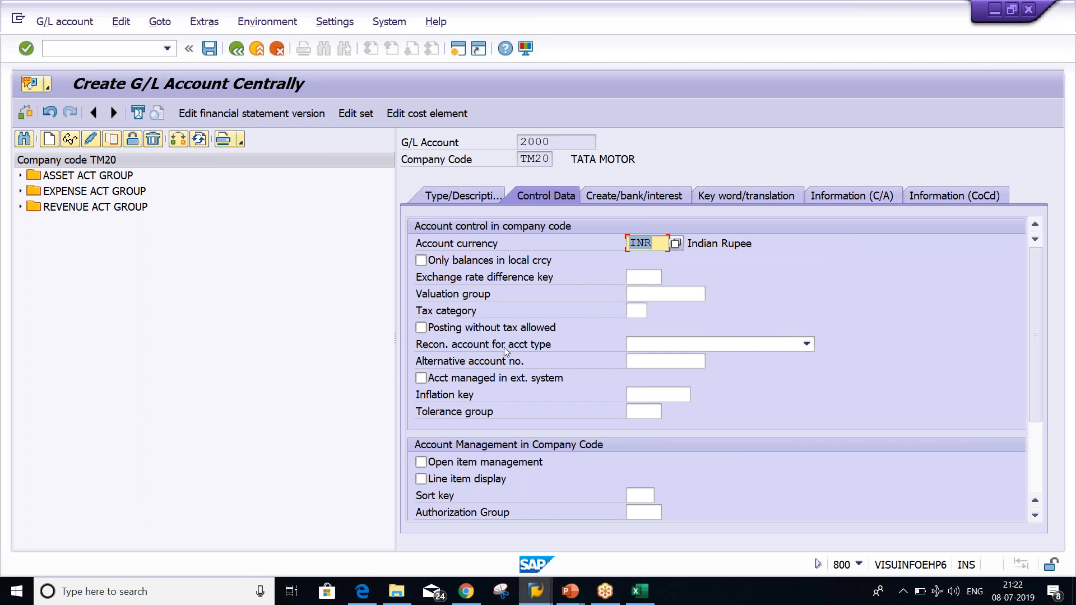
# Make account 2000 a Vendors reconciliation account with line item display and sort key 001
pyautogui.click(674, 347)
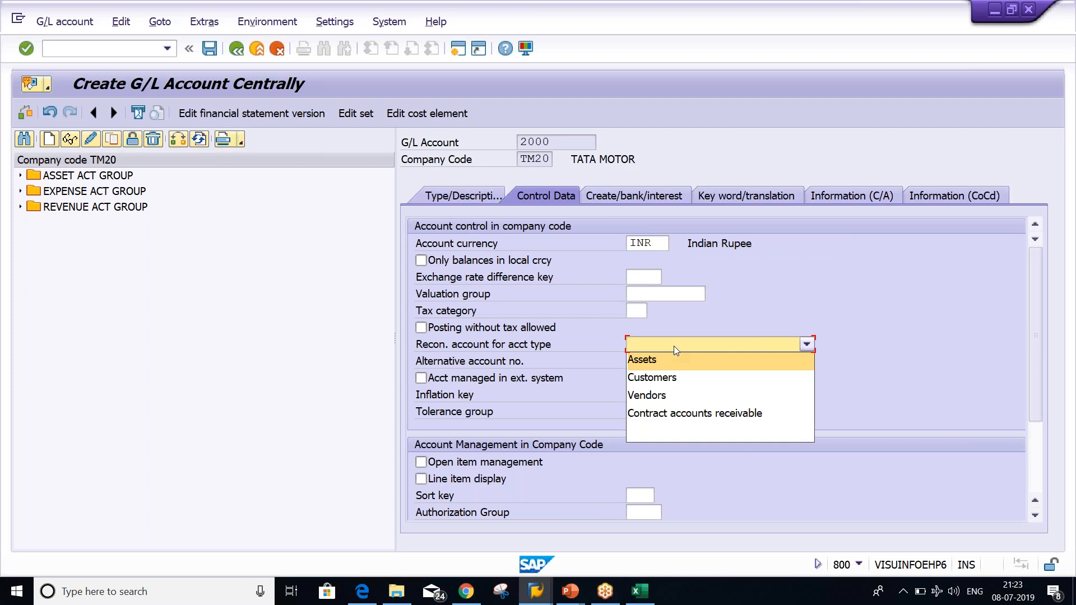
pyautogui.click(682, 396)
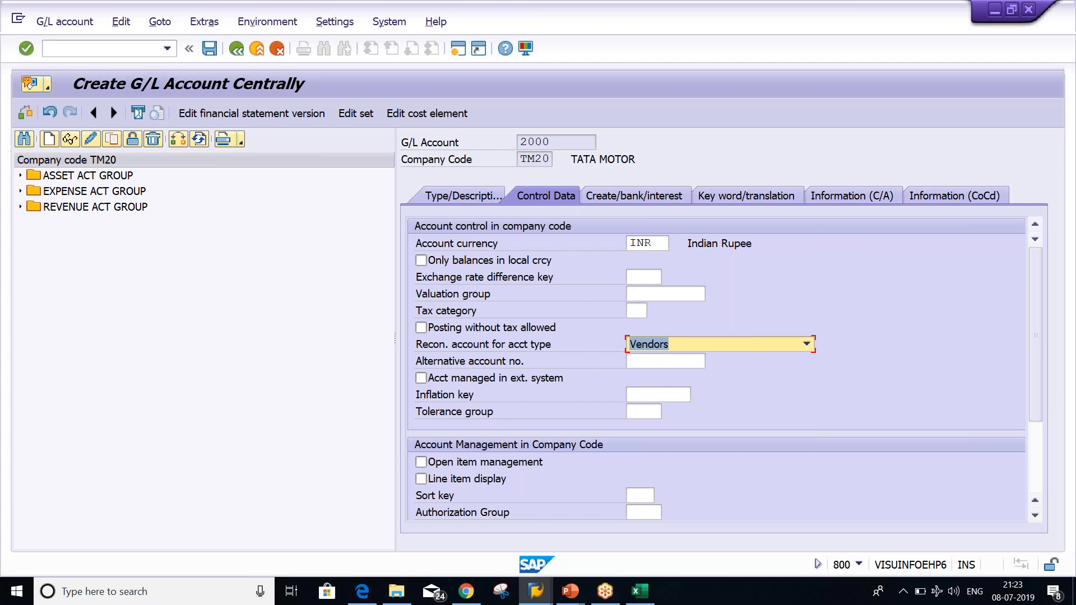
pyautogui.click(486, 481)
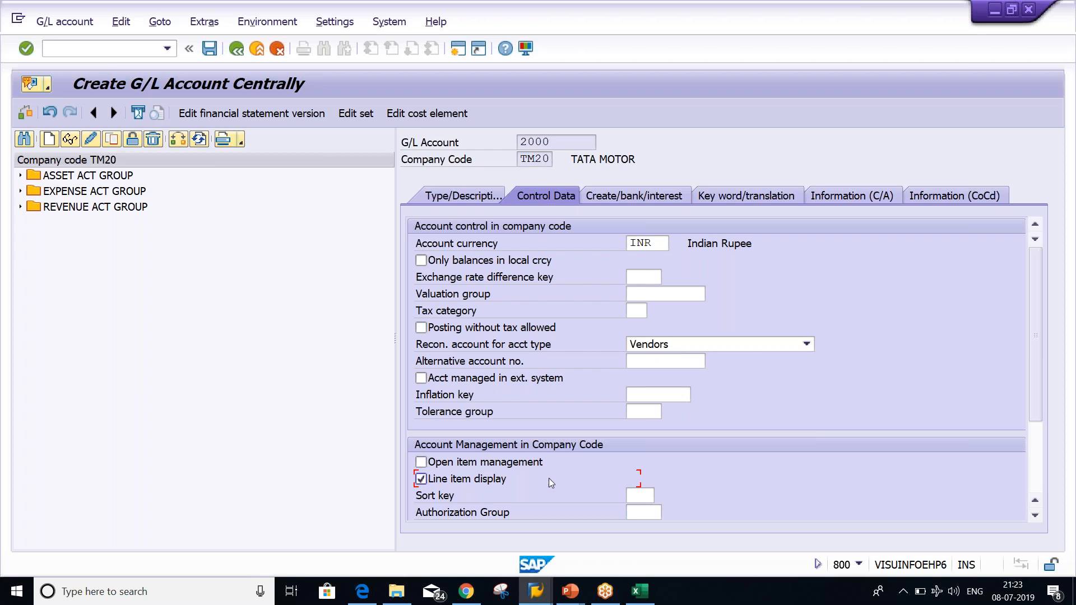
pyautogui.click(637, 496)
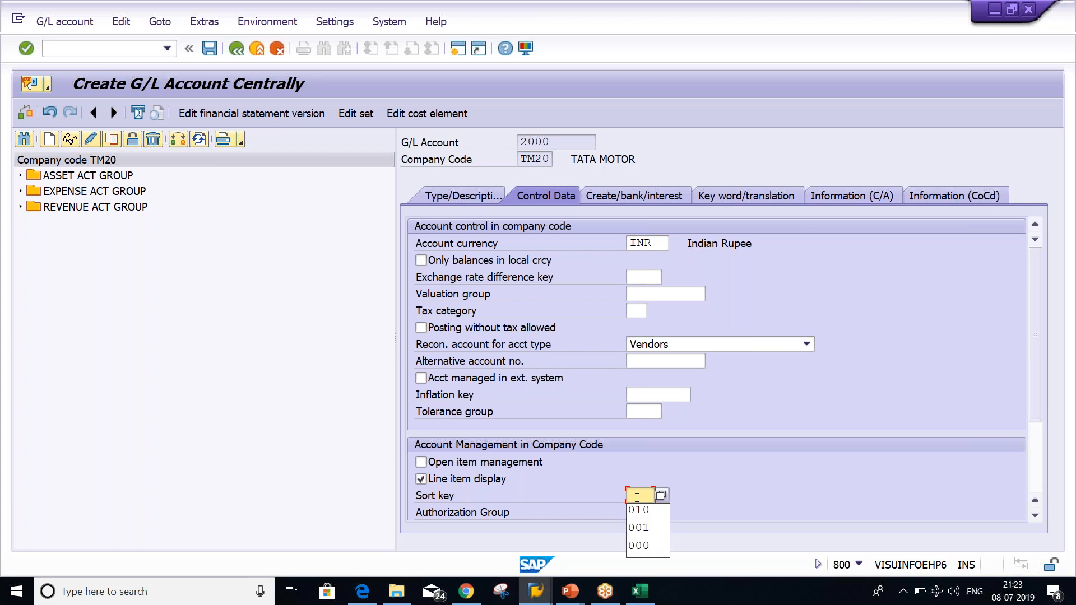
pyautogui.press('Down')
pyautogui.press('Down')
pyautogui.press('Return')
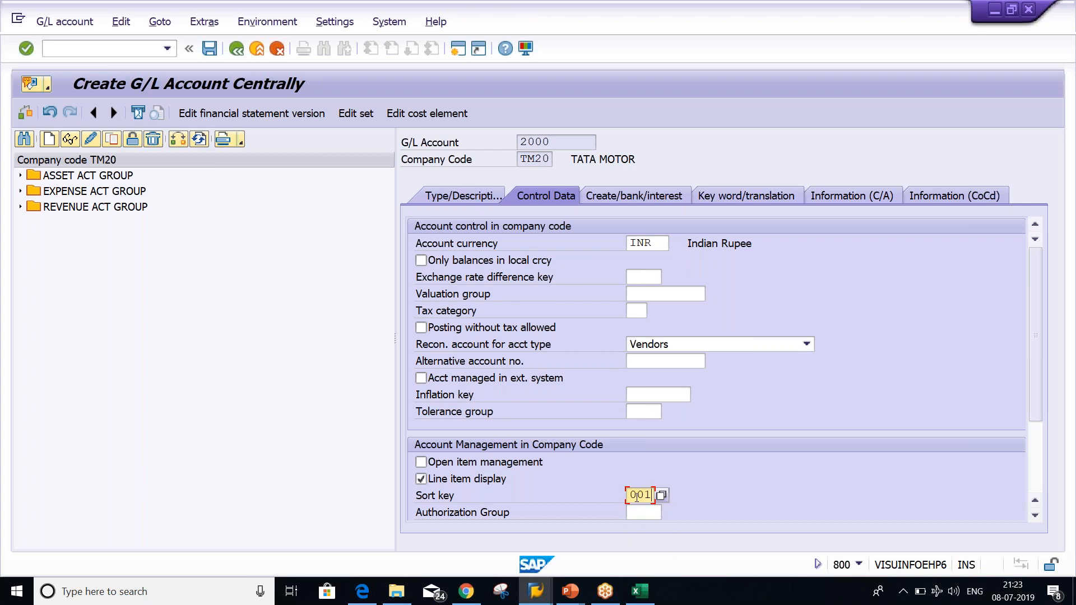
pyautogui.click(644, 196)
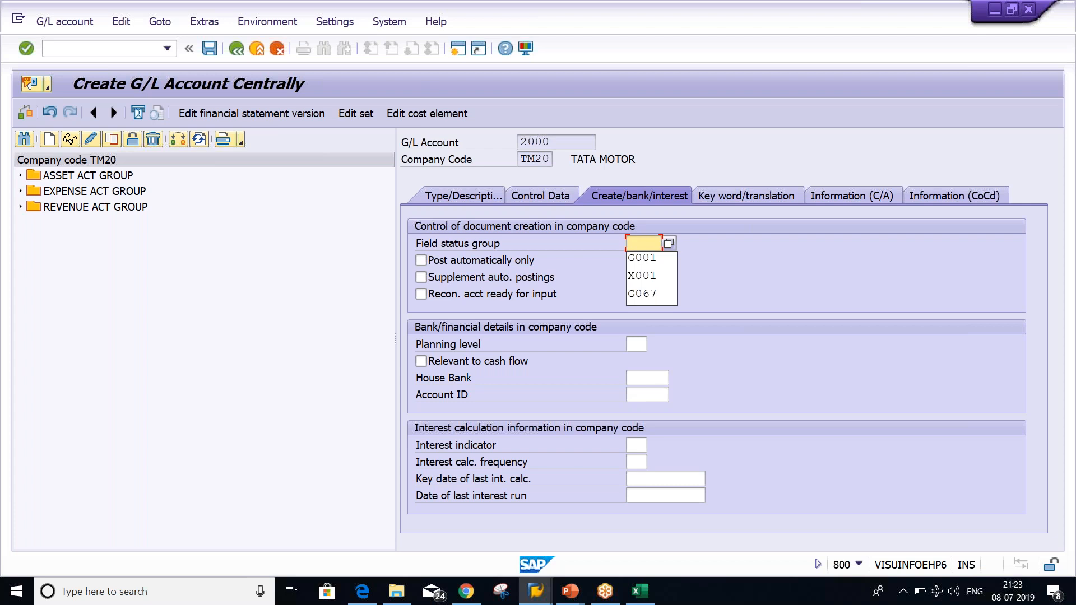
# Set field status group G067 and save G/L account 2000
pyautogui.press('Down')
pyautogui.press('Down')
pyautogui.press('Down')
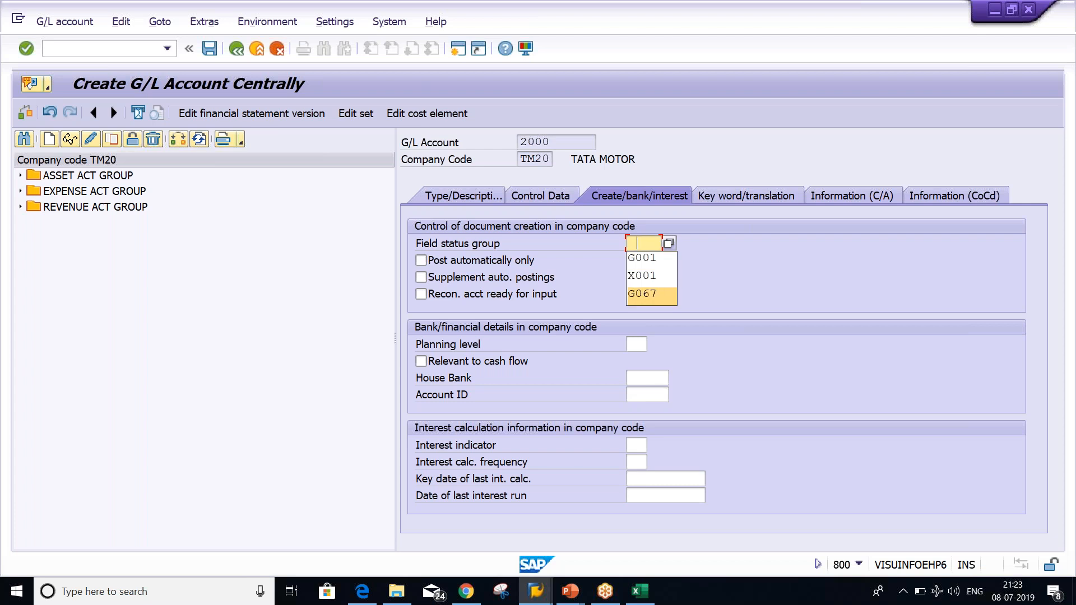
pyautogui.press('Return')
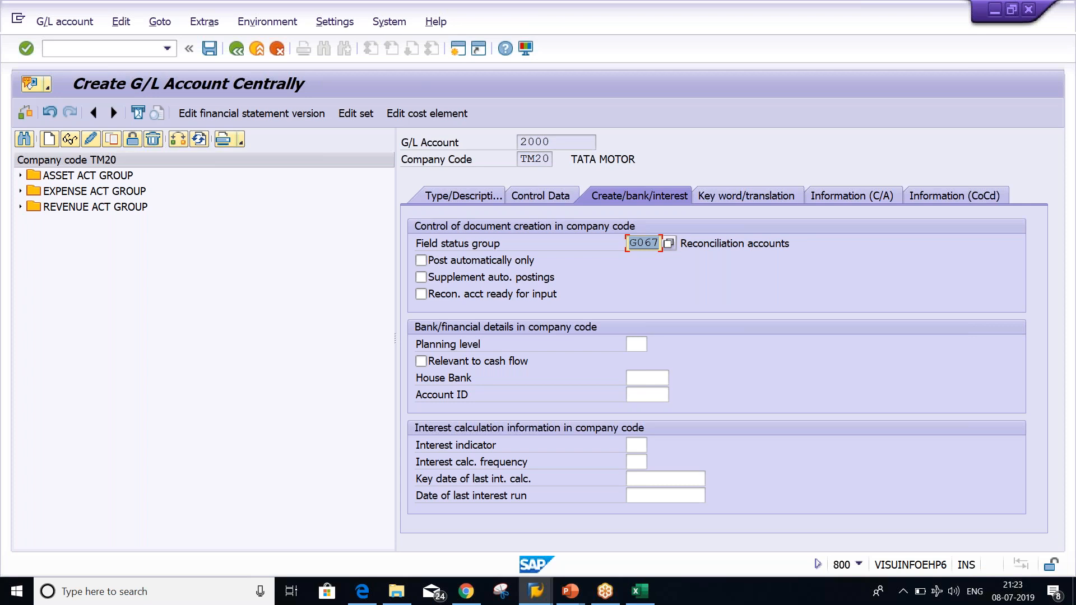
pyautogui.hotkey('ctrl', 's')
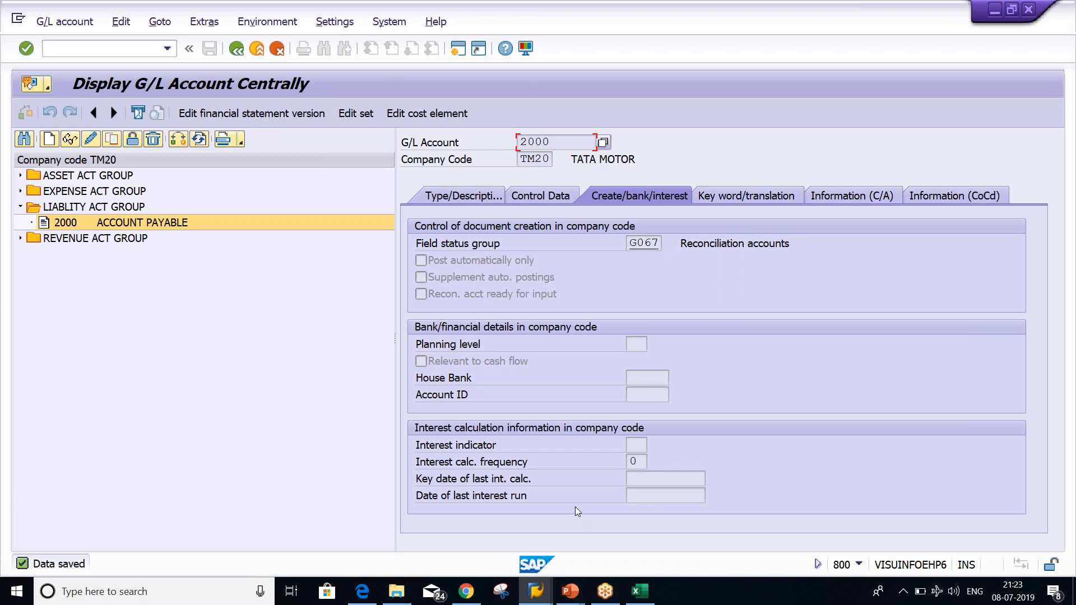
# Open a new SAP session and run XK02 to reach the vendor initial screen for TM20
pyautogui.click(539, 592)
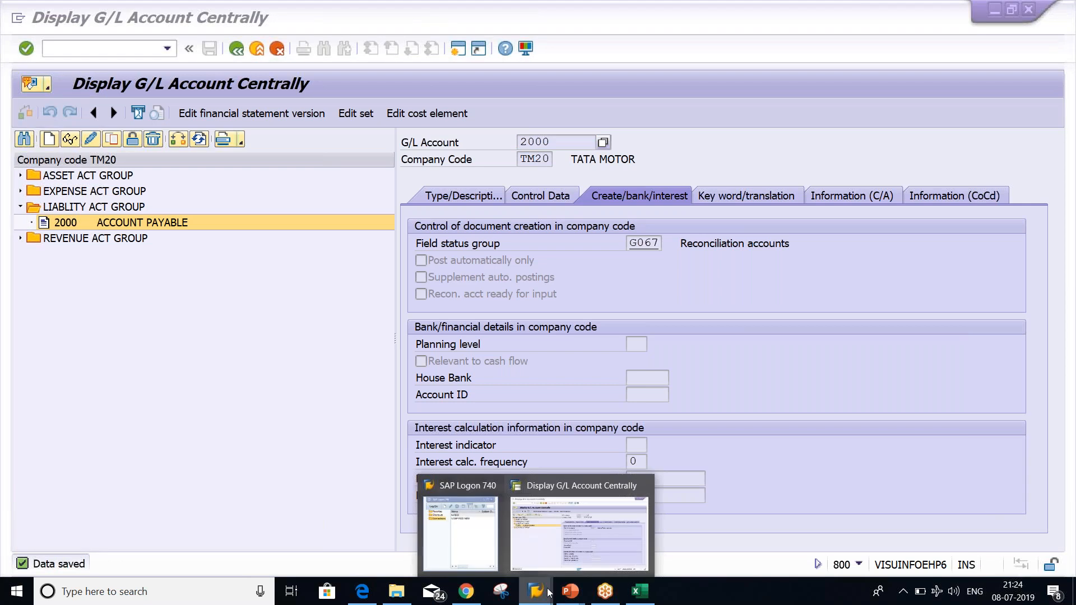
pyautogui.click(580, 541)
pyautogui.click(454, 51)
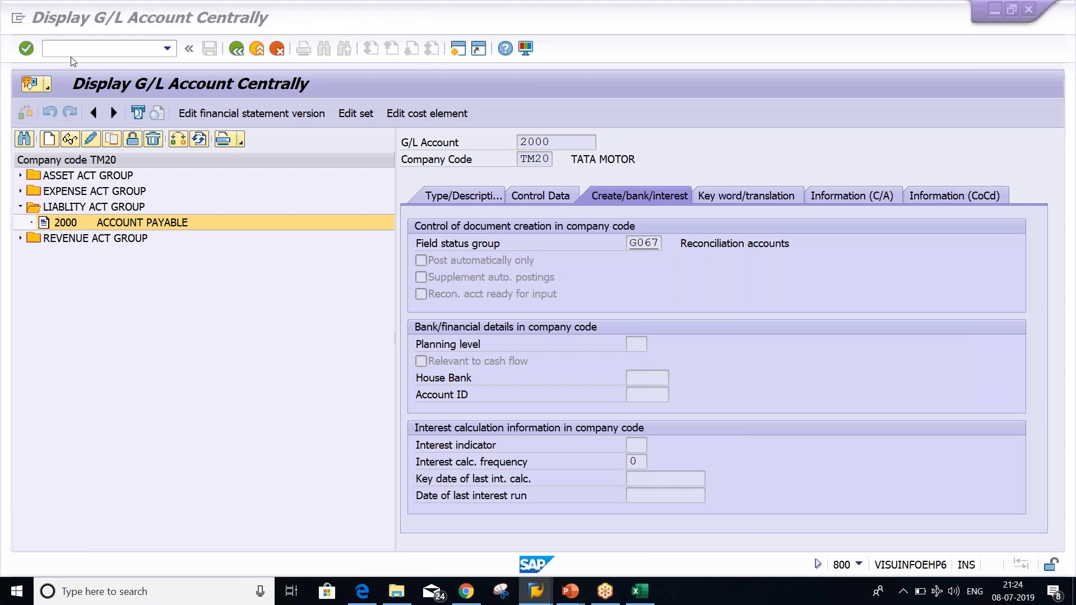
pyautogui.write('XK02')
pyautogui.press('Return')
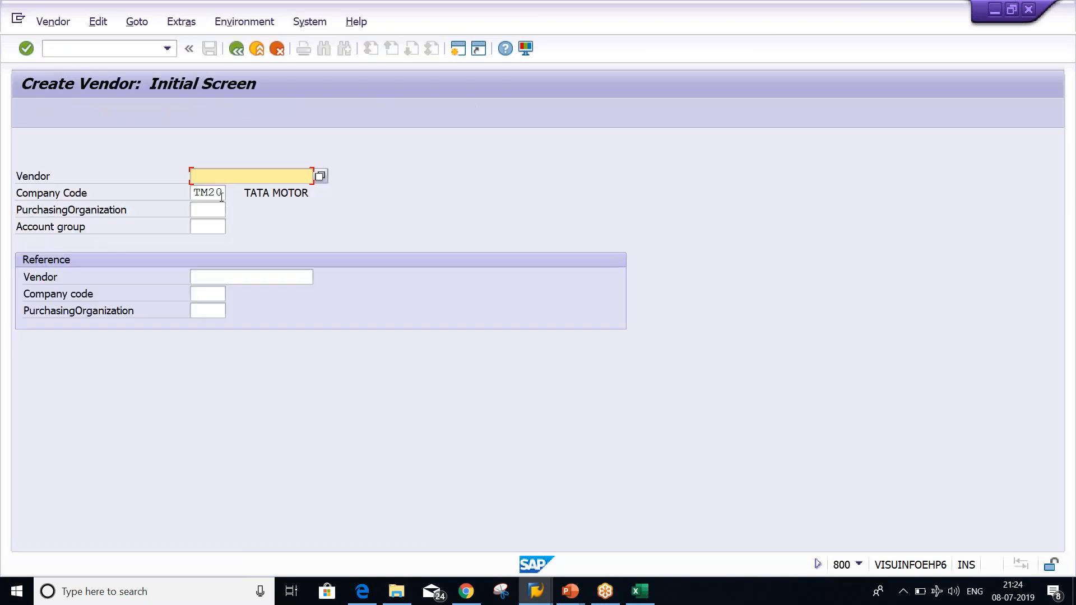
# Enter account group TM20, leave the vendor number blank for internal numbering, and continue to Address
pyautogui.click(221, 196)
pyautogui.click(203, 227)
pyautogui.write('TM')
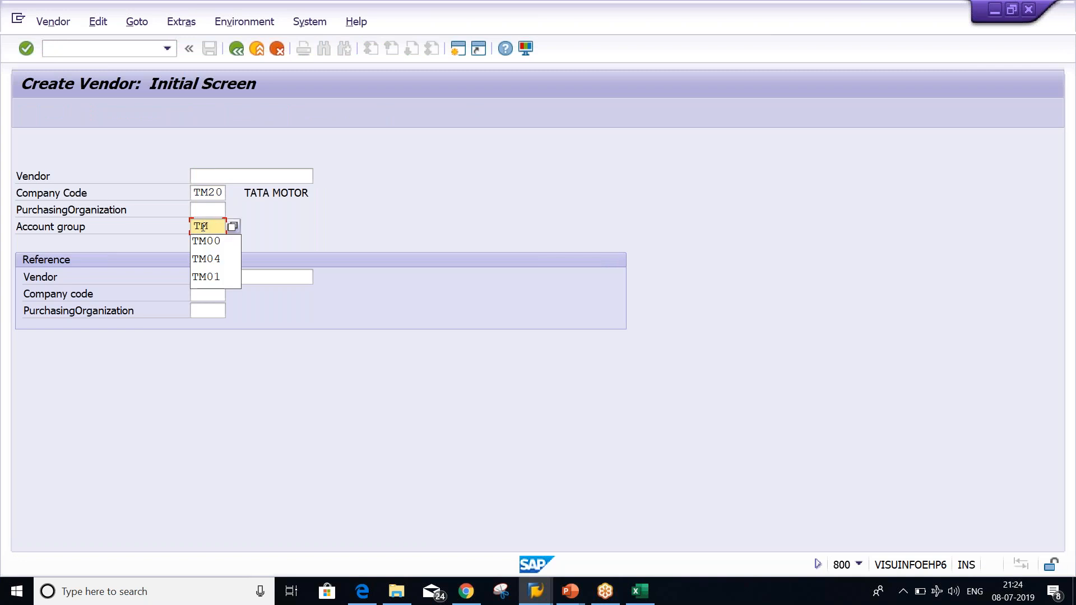
pyautogui.write('20')
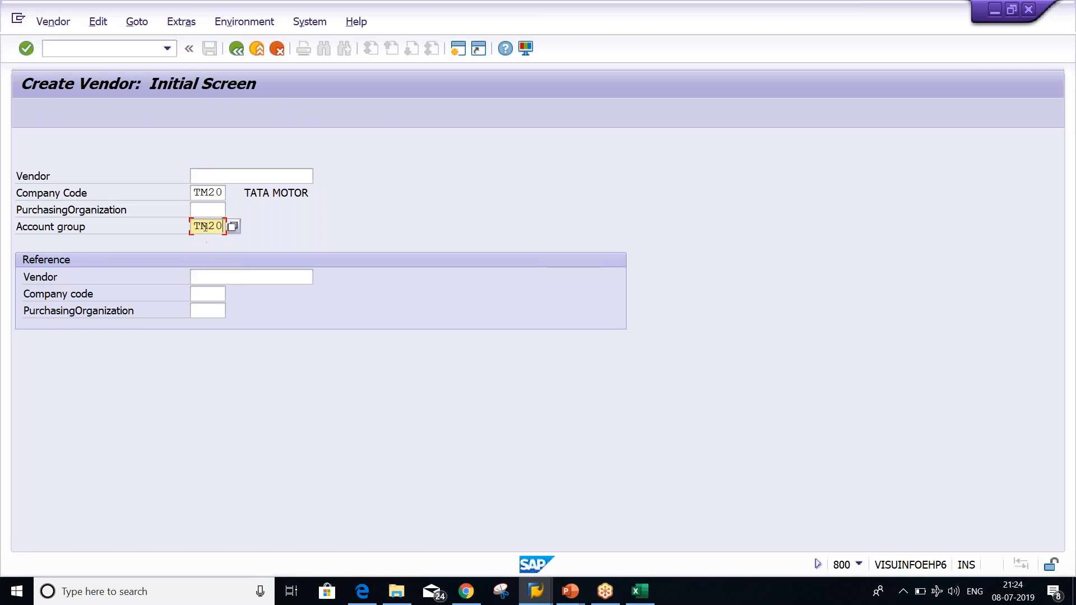
pyautogui.click(214, 211)
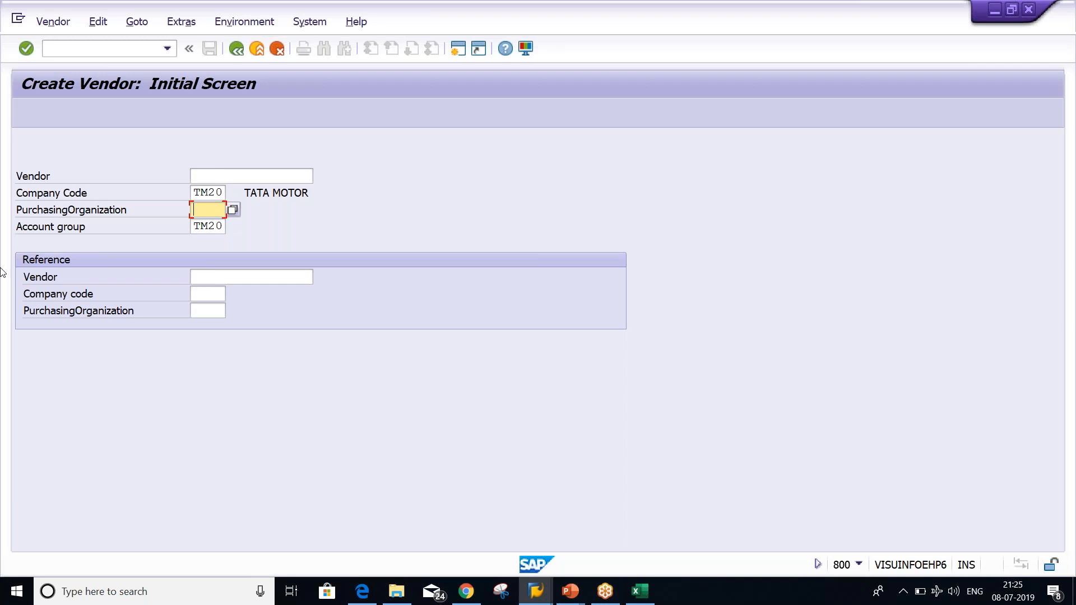
pyautogui.click(199, 193)
pyautogui.click(200, 227)
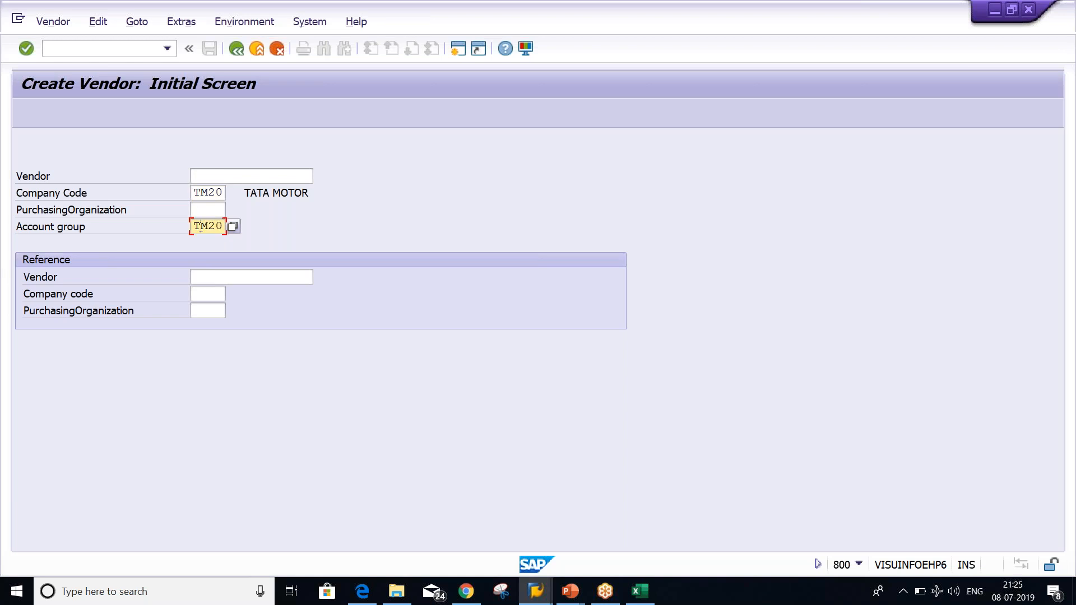
pyautogui.click(219, 175)
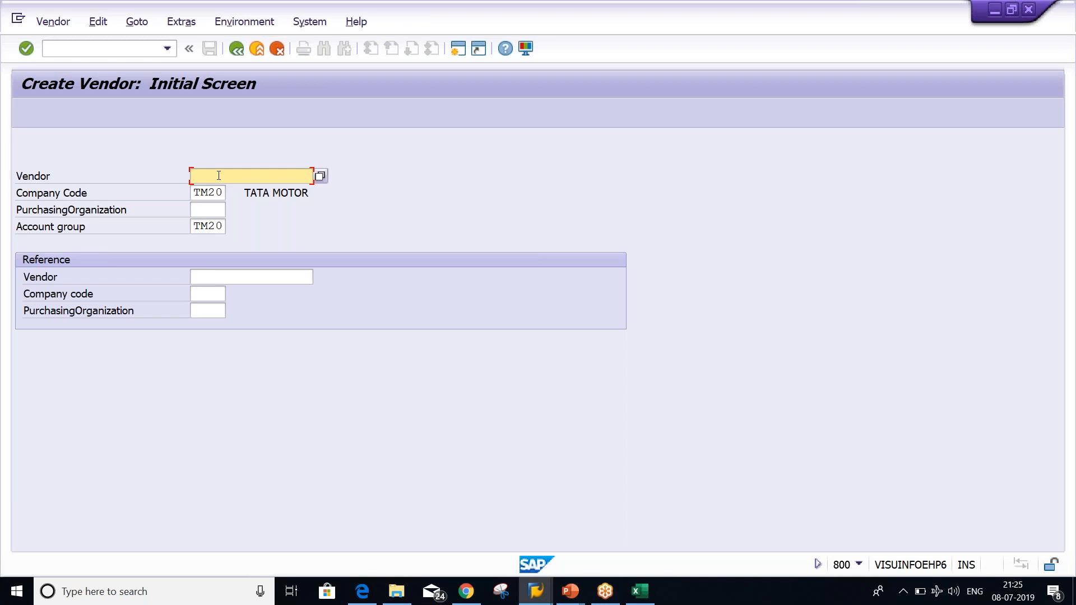
pyautogui.press('Return')
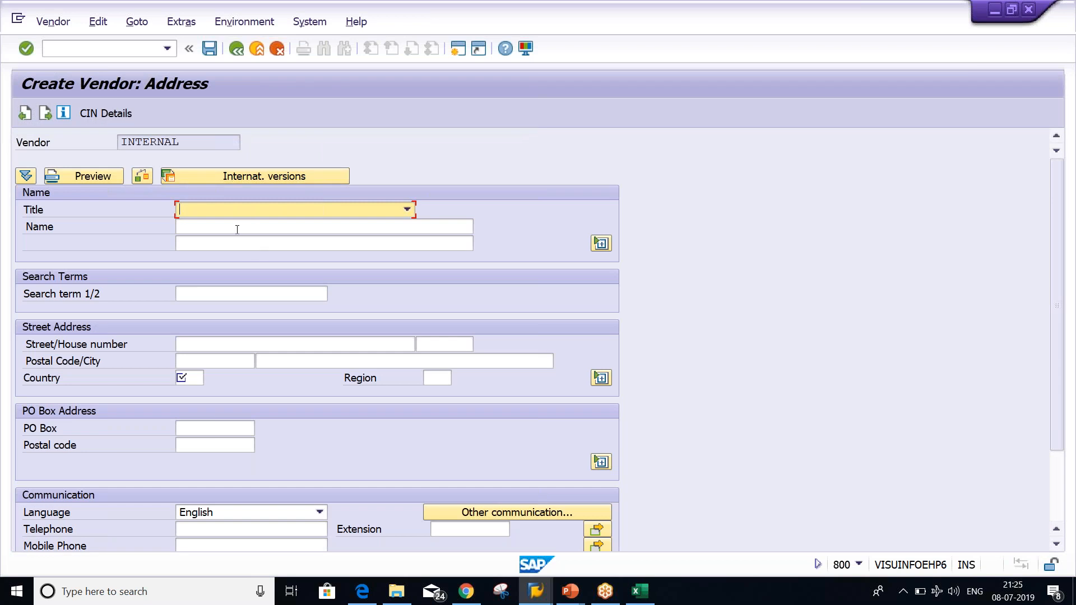
# Enter the vendor name 'XYZ INFRA. (TM20)', replacing the suggested XYZ LTD
pyautogui.click(237, 230)
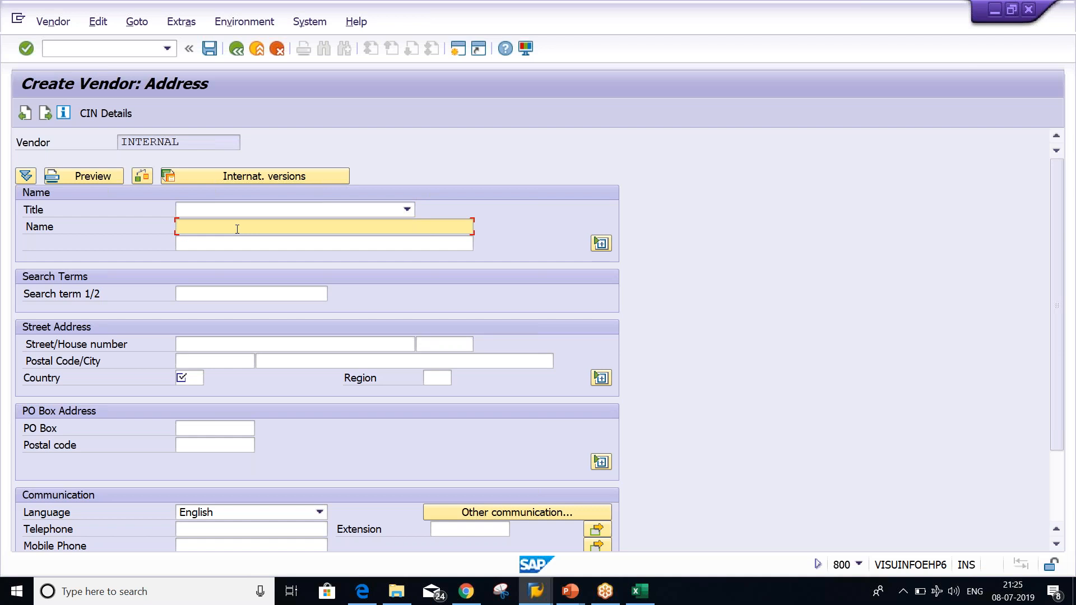
pyautogui.write('XY')
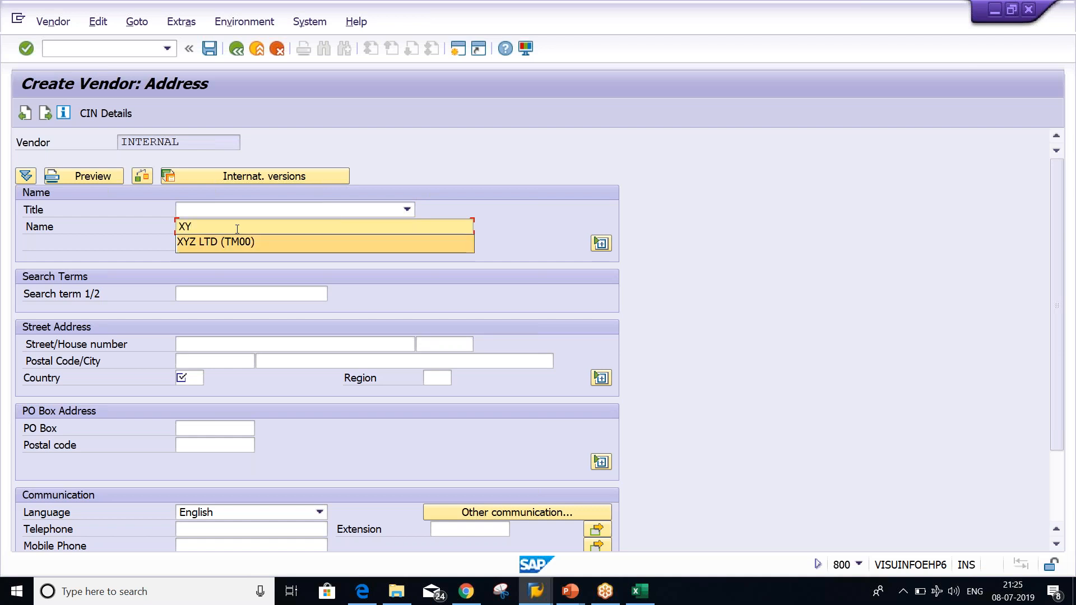
pyautogui.press('Return')
pyautogui.press('BackSpace')
pyautogui.press('BackSpace')
pyautogui.press('BackSpace')
pyautogui.press('BackSpace')
pyautogui.press('BackSpace')
pyautogui.press('BackSpace')
pyautogui.press('BackSpace')
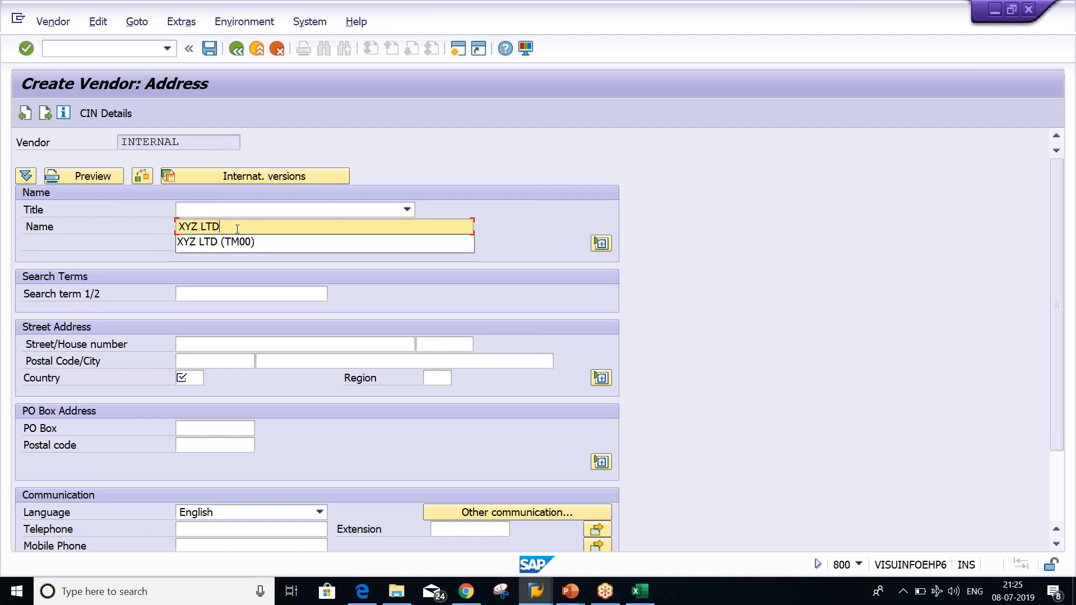
pyautogui.press('BackSpace')
pyautogui.press('BackSpace')
pyautogui.press('BackSpace')
pyautogui.write('INFRA')
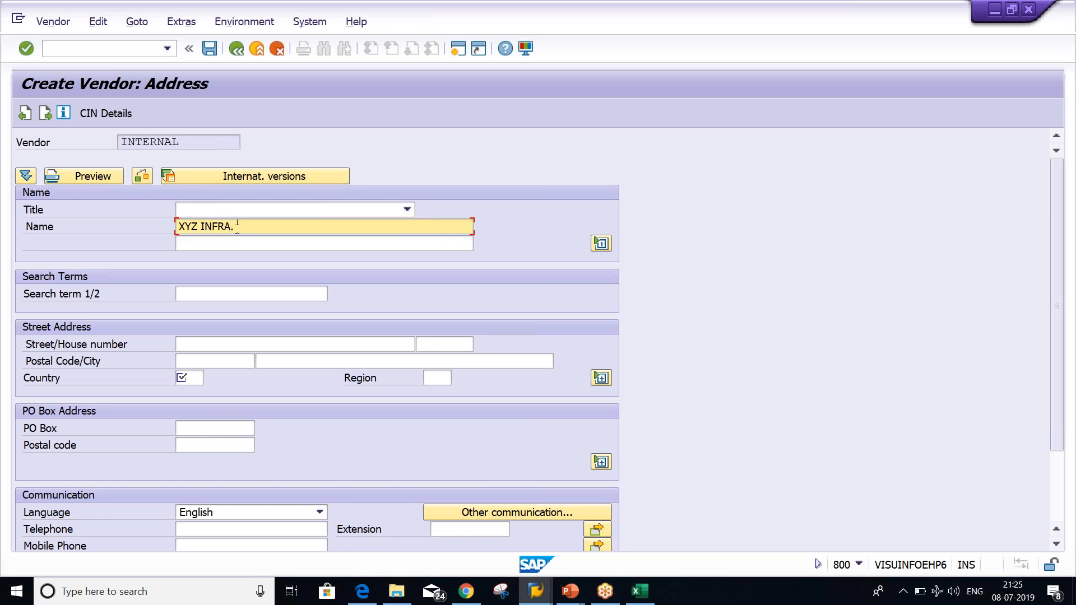
pyautogui.write('. (TM20)')
# Set the country to IN and confirm the address entries
pyautogui.click(185, 379)
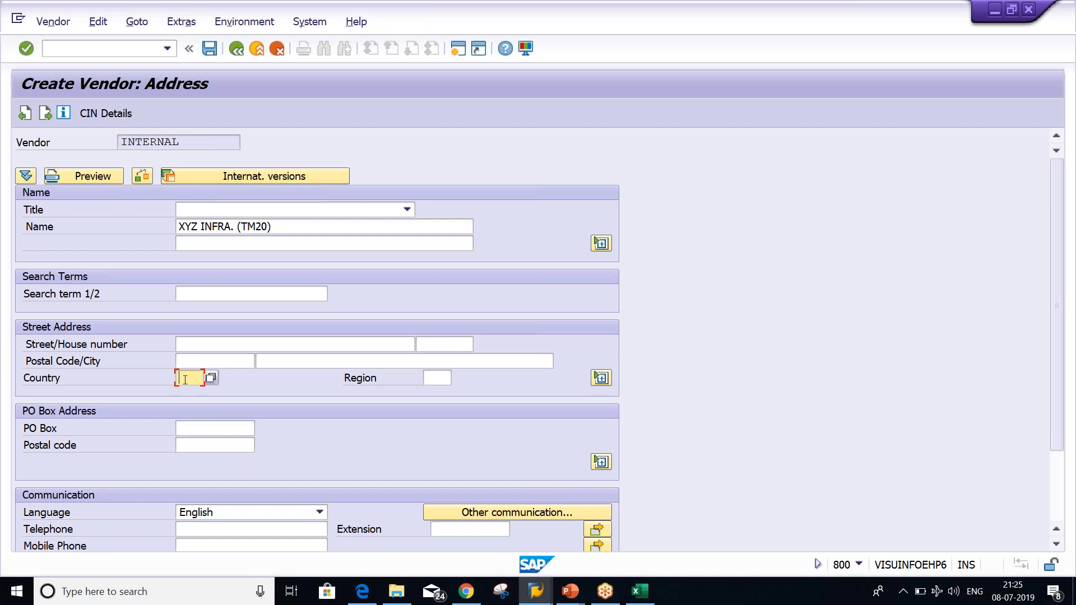
pyautogui.write('IN')
pyautogui.click(329, 345)
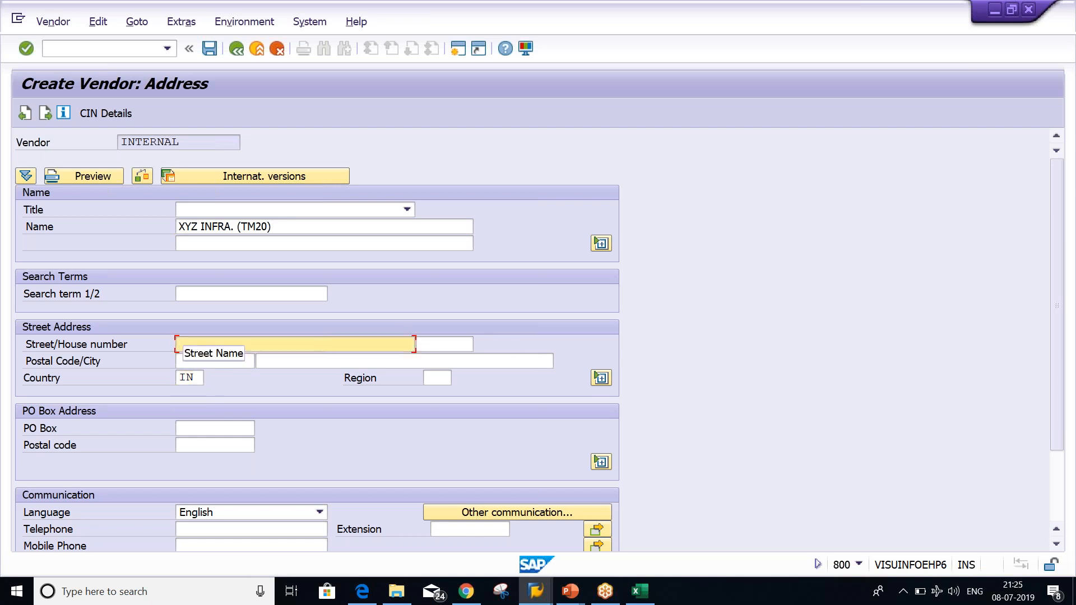
pyautogui.click(285, 360)
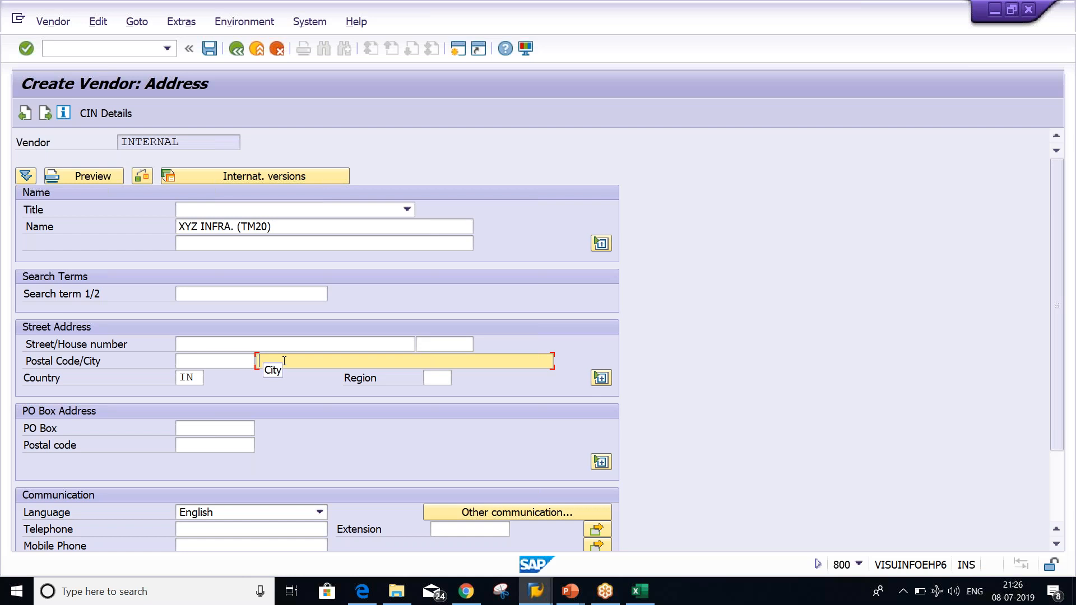
pyautogui.click(200, 377)
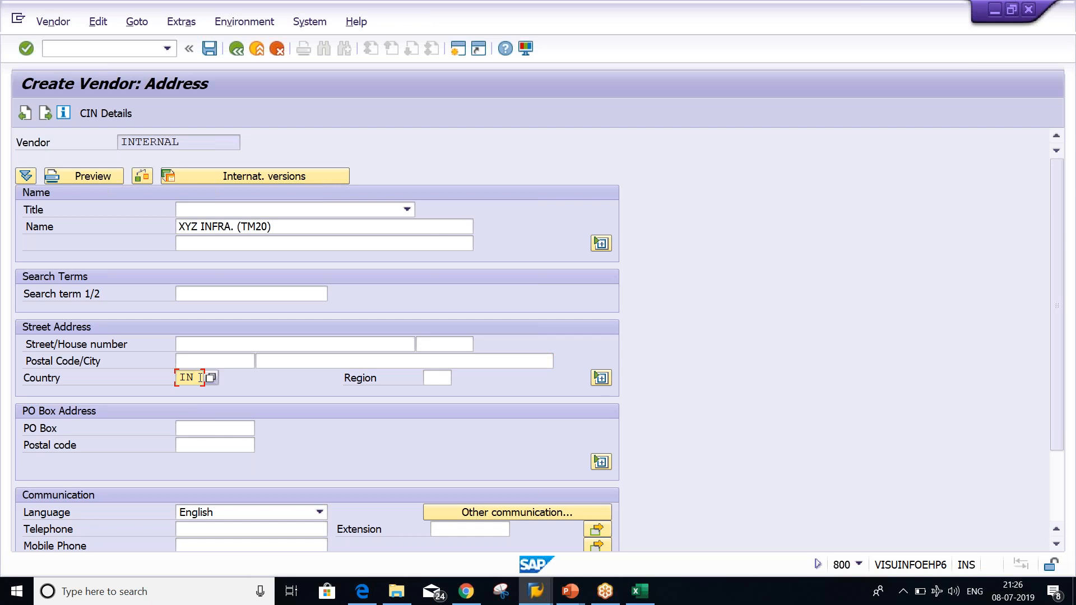
pyautogui.press('BackSpace')
pyautogui.press('BackSpace')
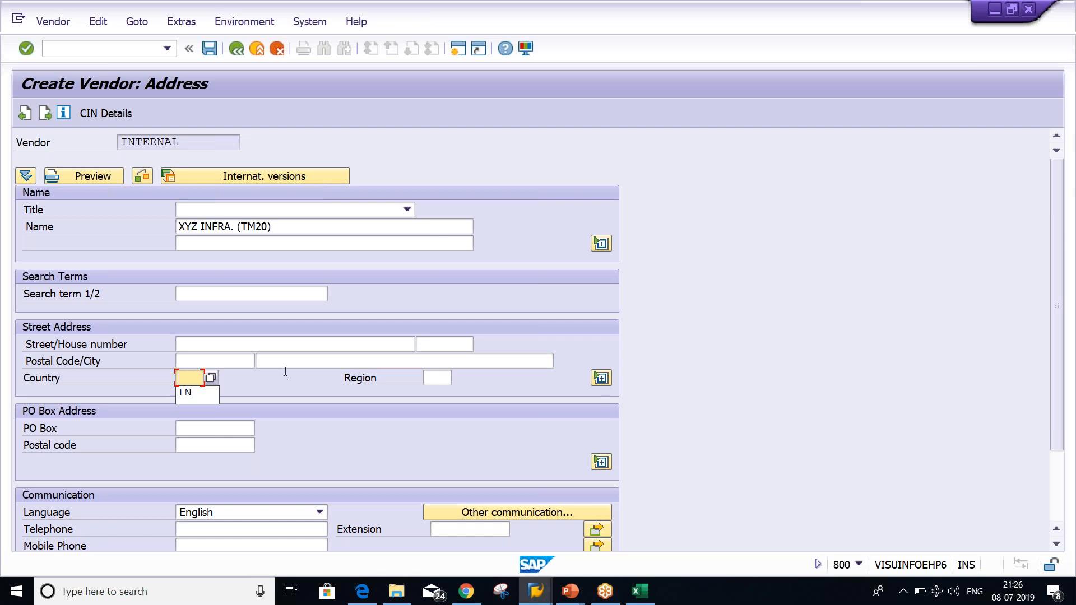
pyautogui.press('BackSpace')
pyautogui.click(184, 379)
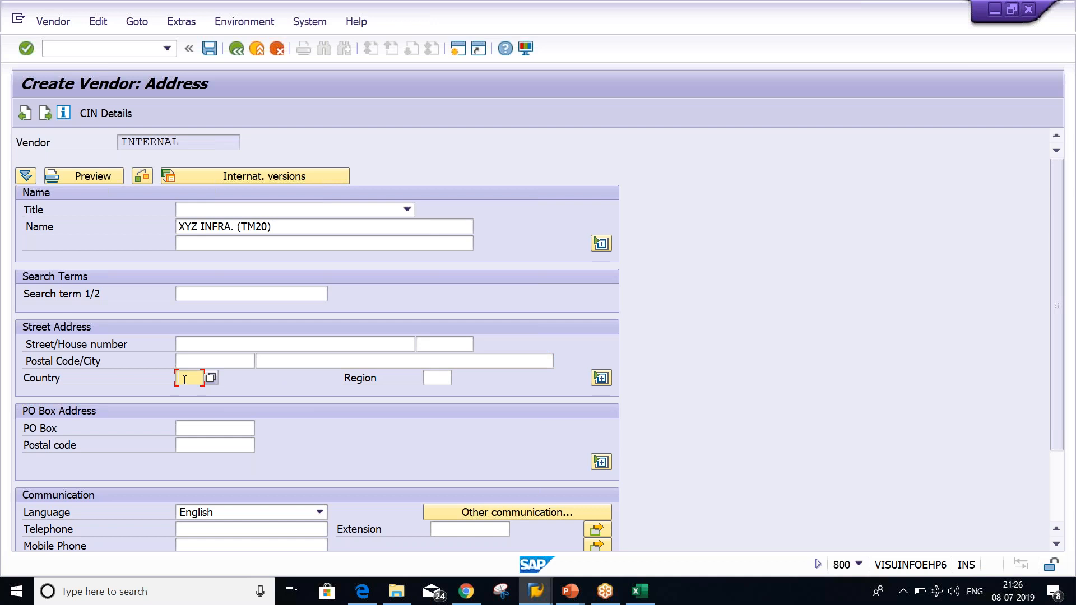
pyautogui.write('IN')
pyautogui.press('Return')
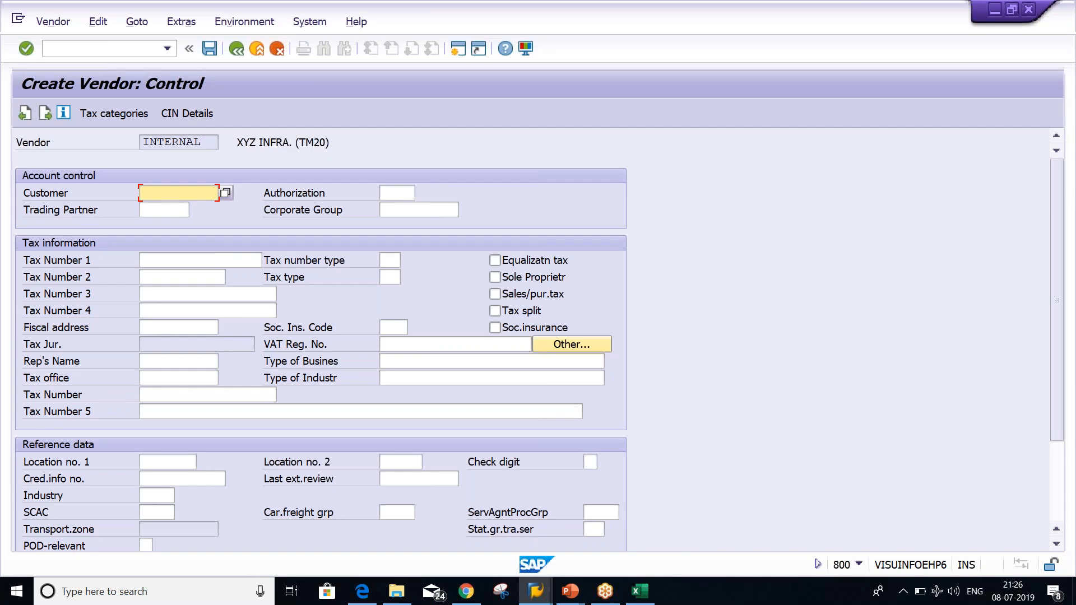
# Pass through the payment transaction screen with no bank details entered, reaching Contact persons
pyautogui.press('Return')
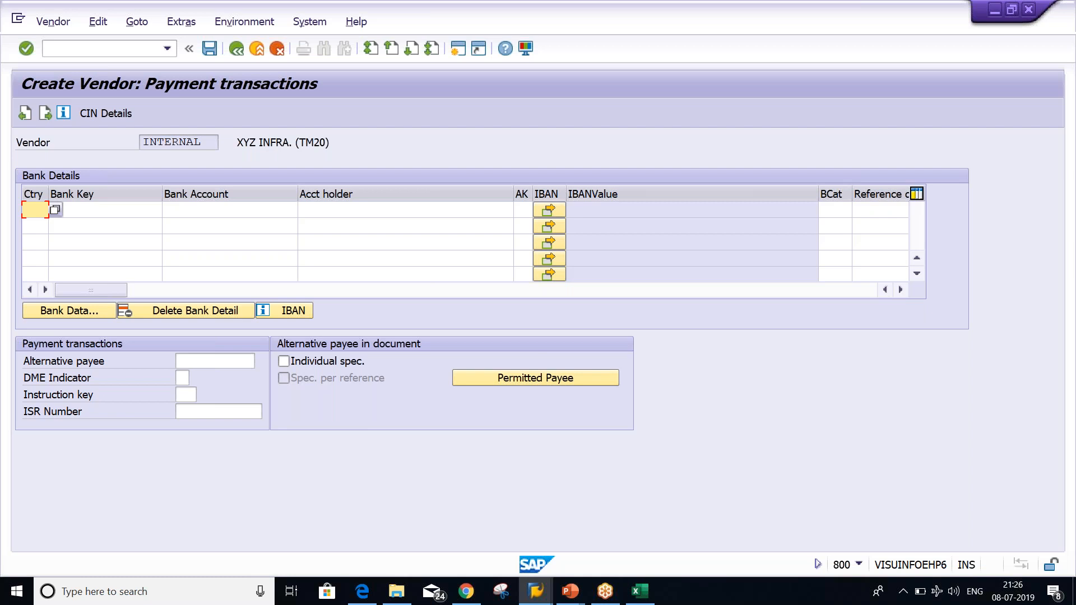
pyautogui.press('Return')
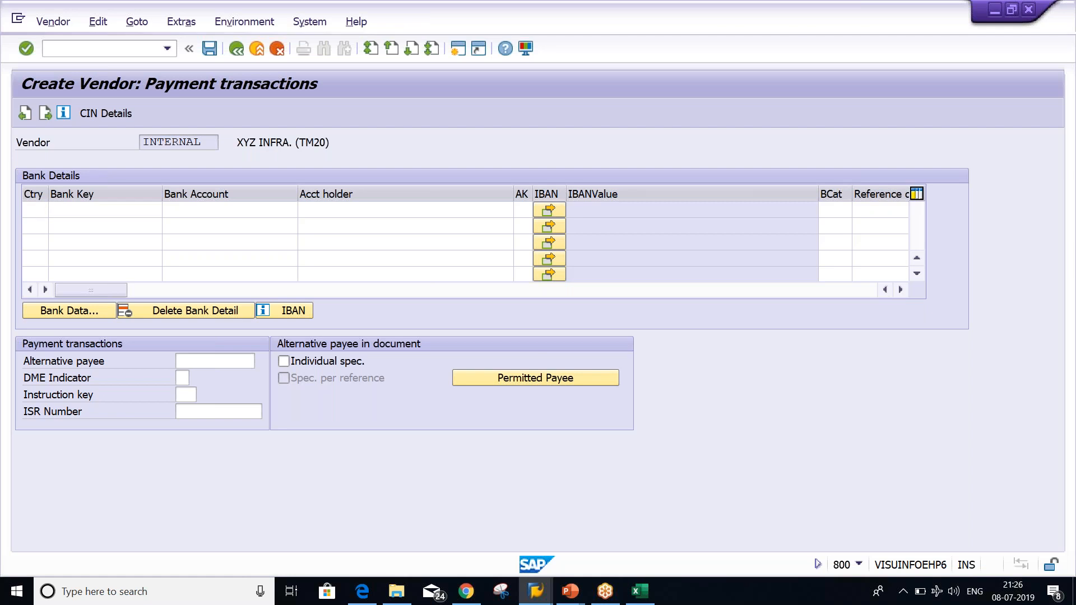
pyautogui.press('Return')
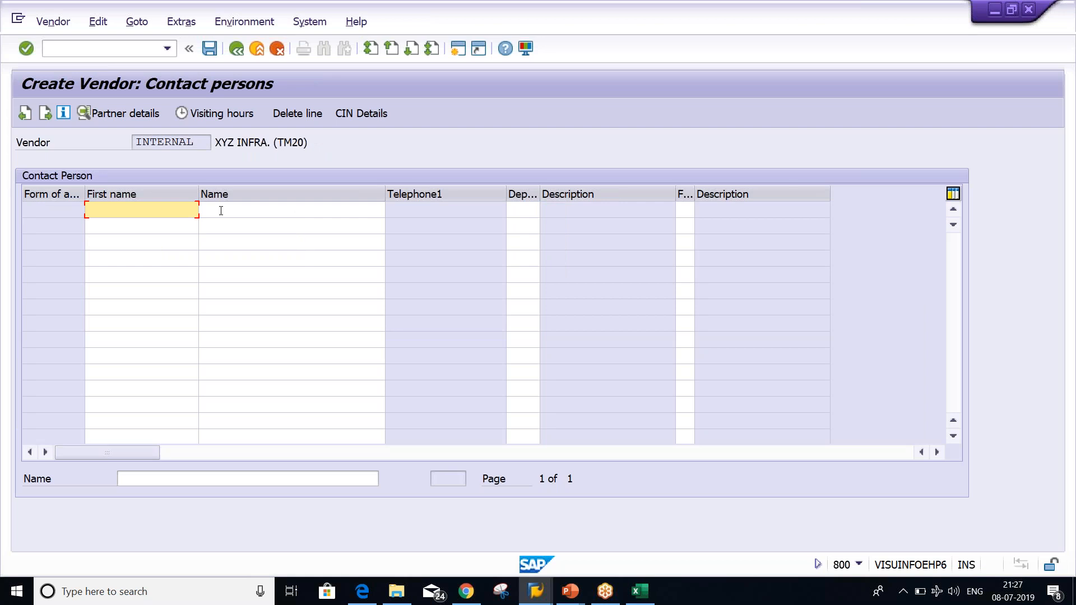
# Enter the contact person's first name and last name in the first contact row
pyautogui.click(220, 210)
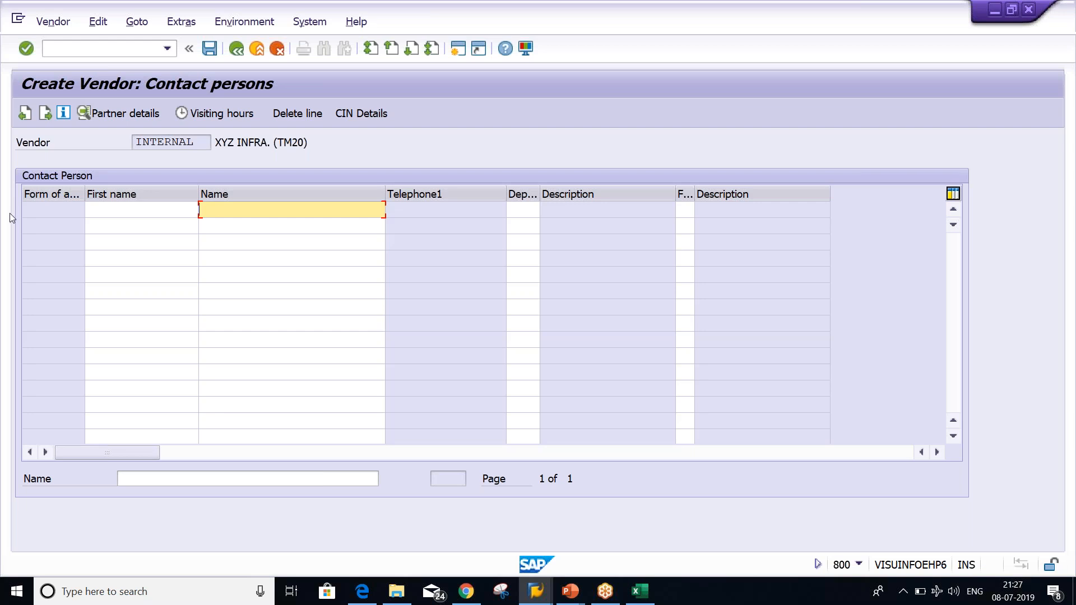
pyautogui.click(122, 210)
pyautogui.write('XY')
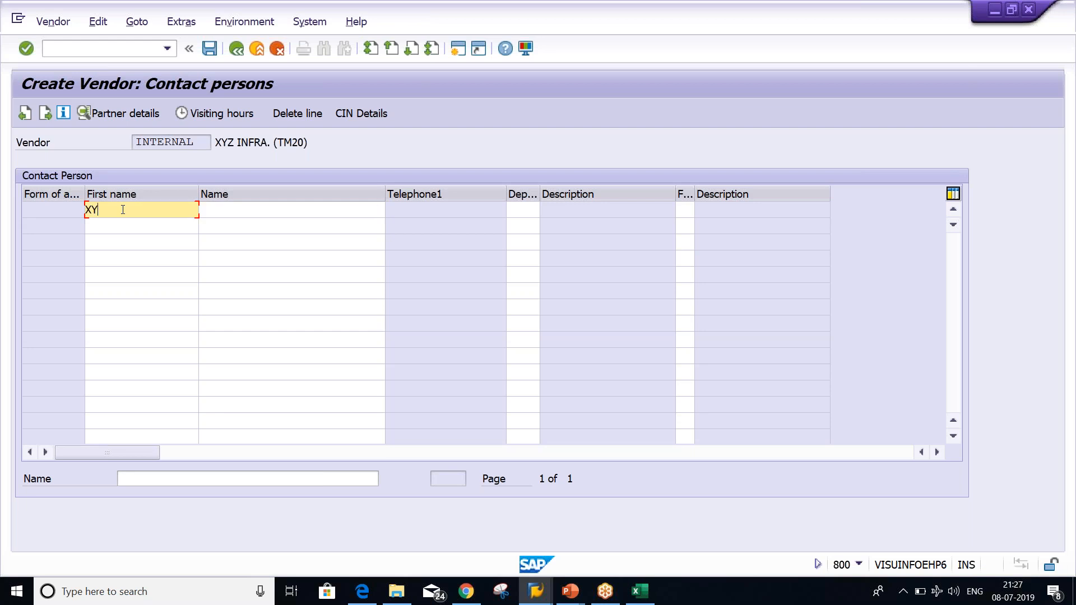
pyautogui.write('Z')
pyautogui.click(230, 211)
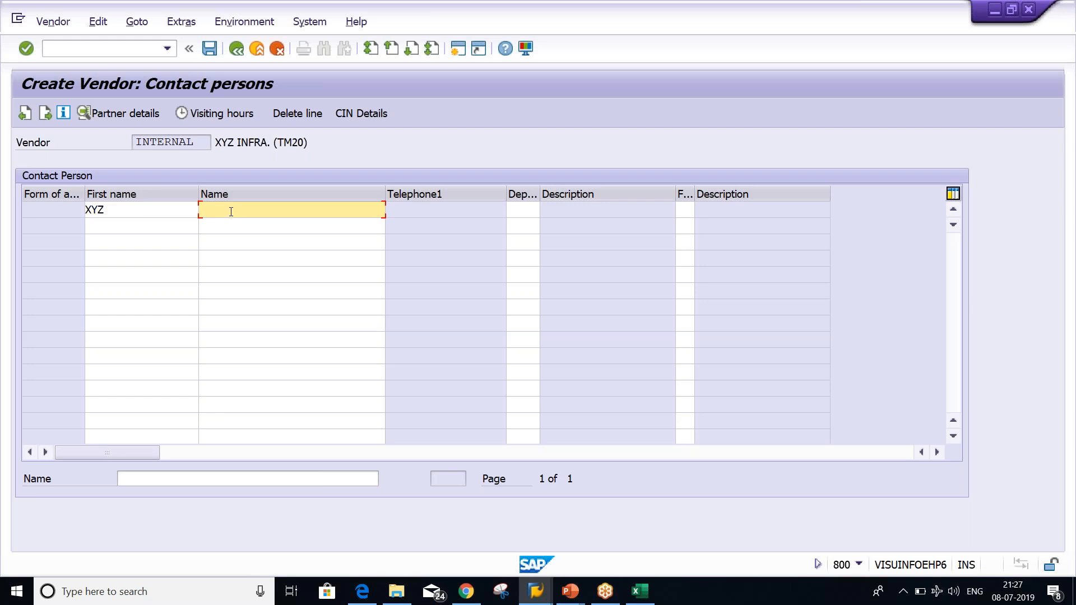
pyautogui.write('ABC')
# Review the new contact's partner details, then return to the contact persons list
pyautogui.doubleClick(293, 211)
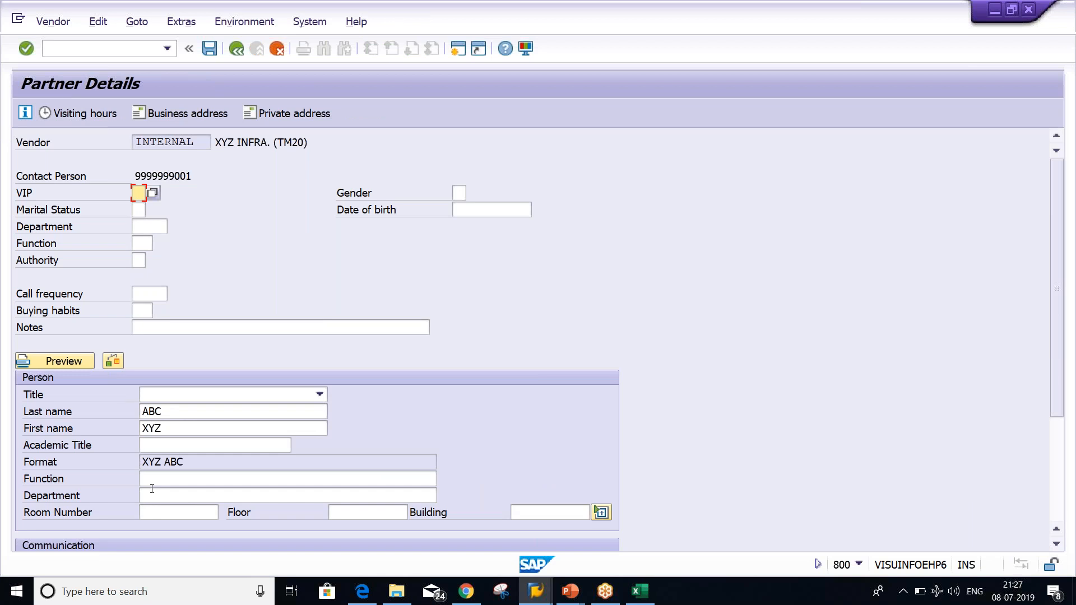
pyautogui.click(169, 493)
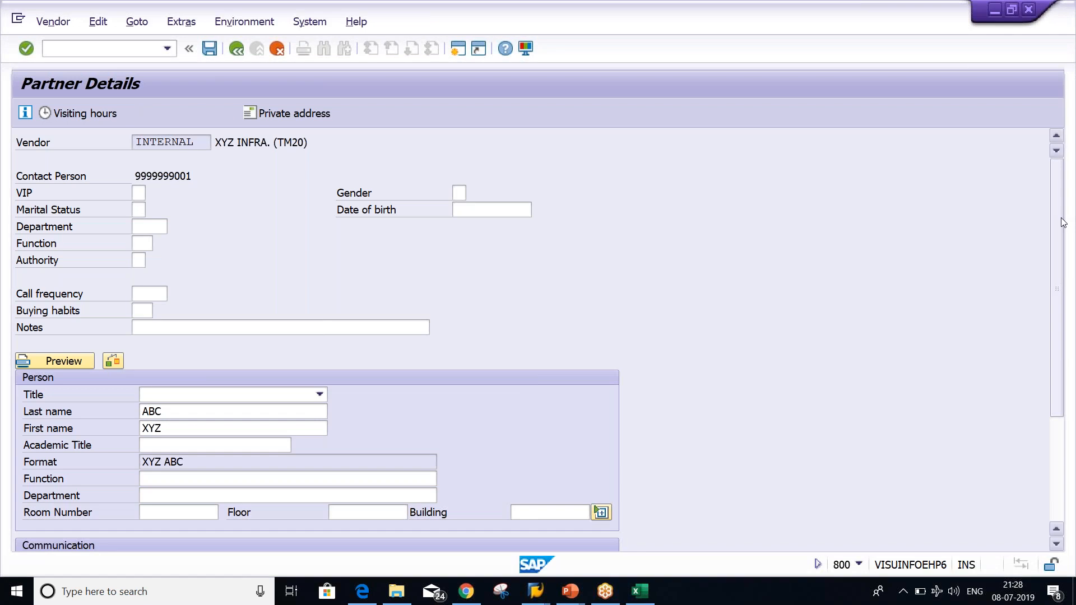
pyautogui.scroll(-3, 92, 537)
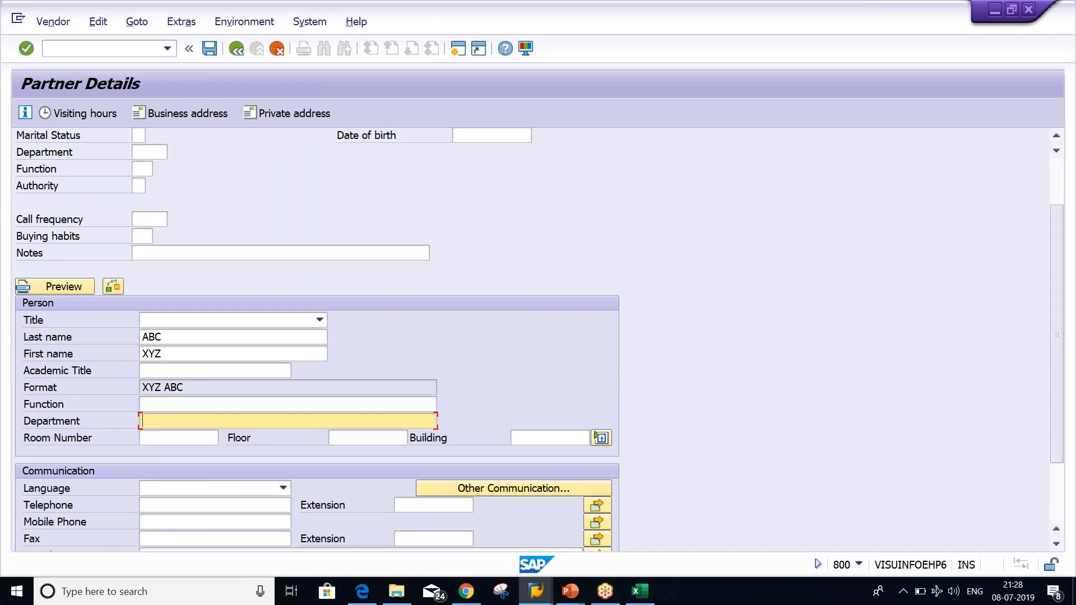
pyautogui.click(236, 50)
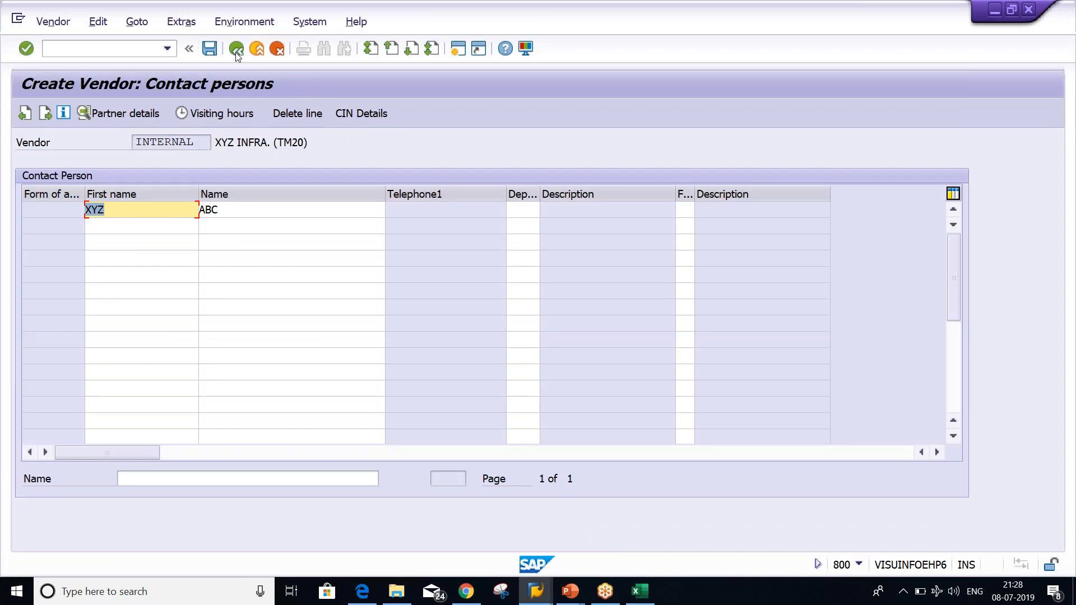
# Enter reconciliation account 2000, then payment terms 0001, continuing to Correspondence Accounting
pyautogui.click(236, 51)
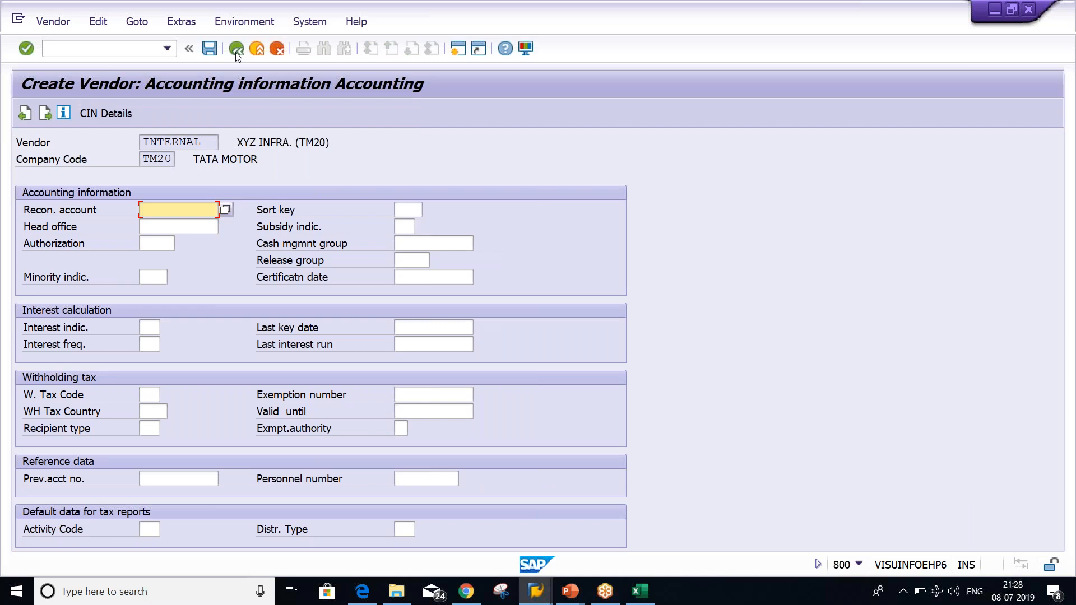
pyautogui.write('2000')
pyautogui.press('Return')
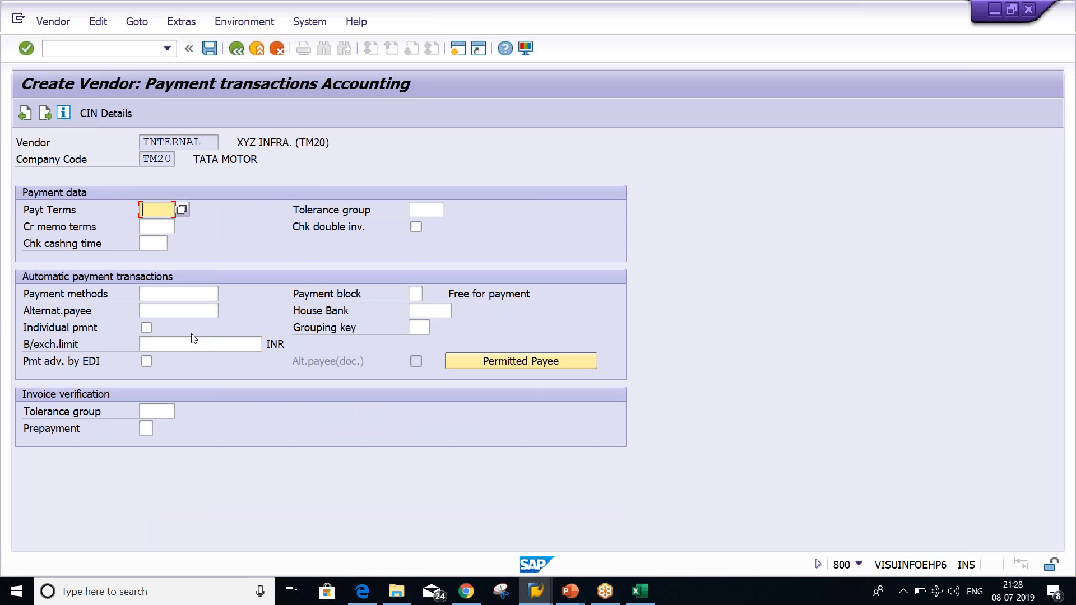
pyautogui.write('0001')
pyautogui.press('Return')
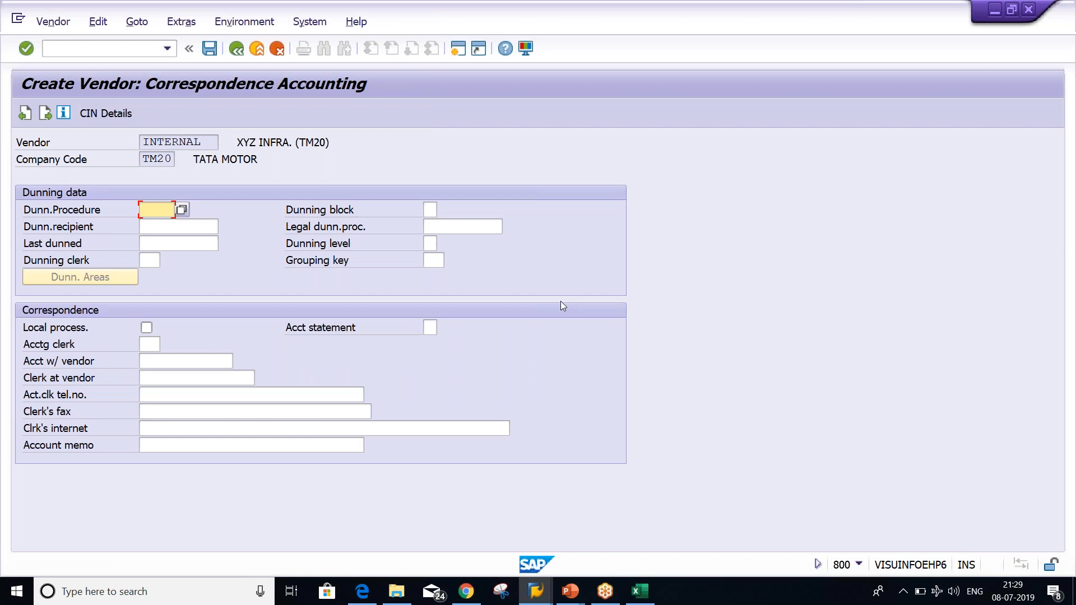
# Confirm the last data screen and answer Yes to save the vendor
pyautogui.press('Return')
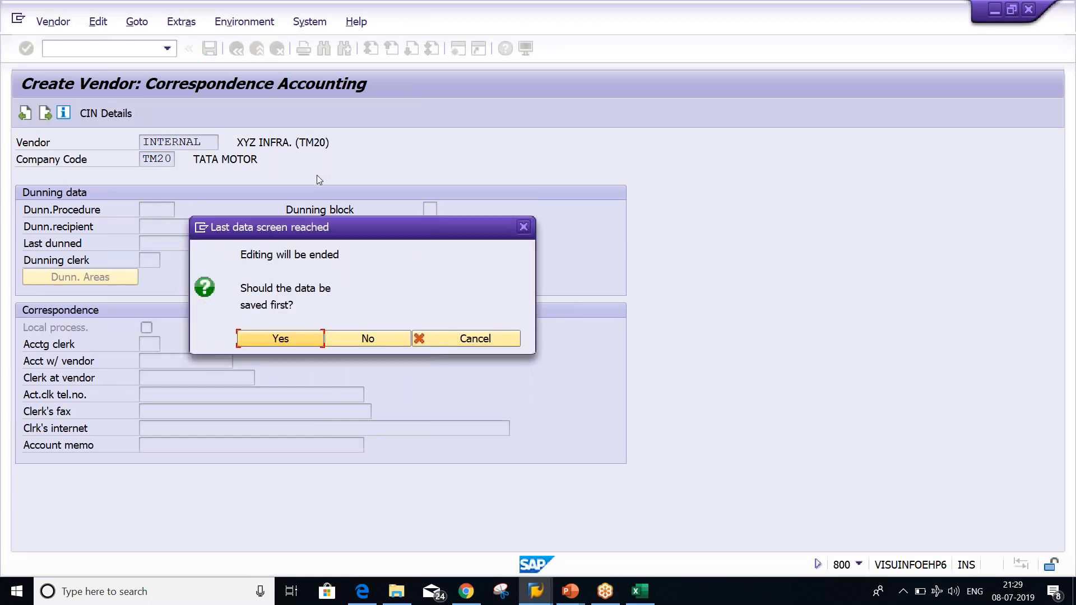
pyautogui.click(267, 340)
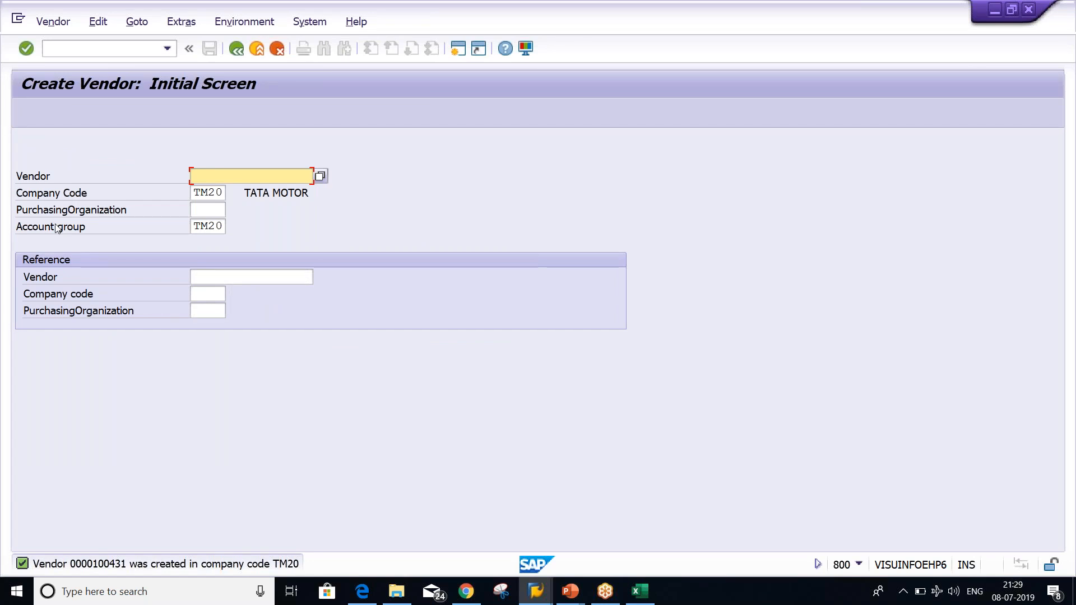
# Display the new vendor with Address ticked, copy its vendor number, and open a second session
pyautogui.click(53, 23)
pyautogui.click(53, 80)
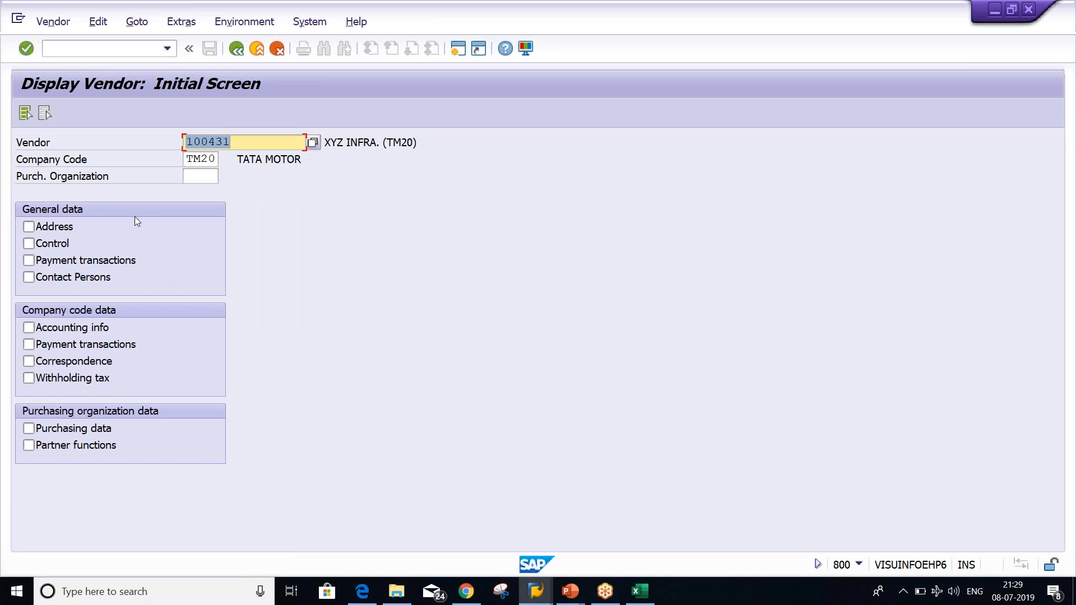
pyautogui.click(27, 227)
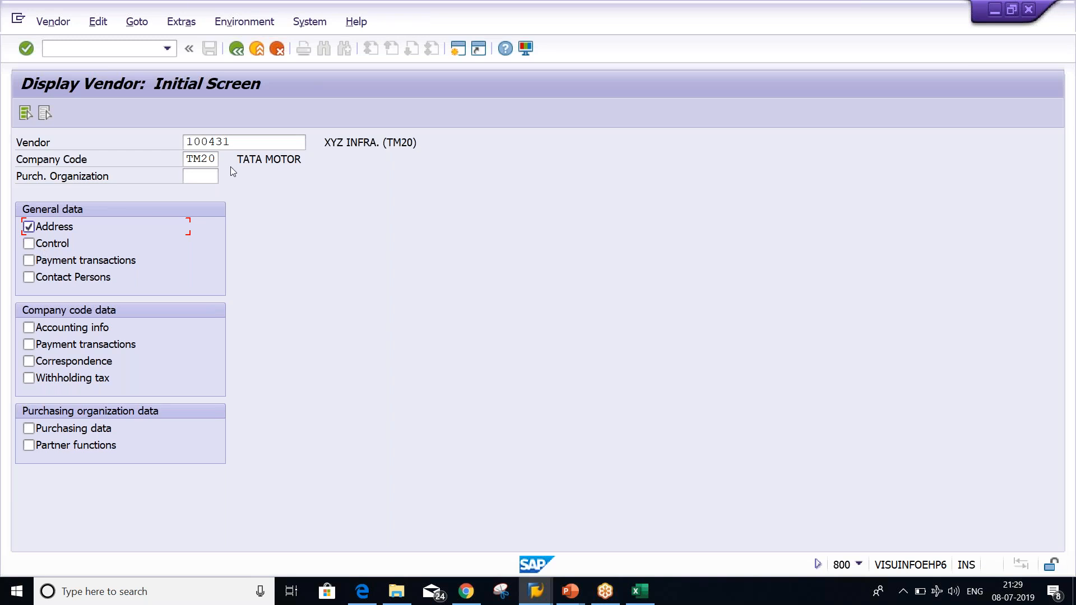
pyautogui.doubleClick(254, 146)
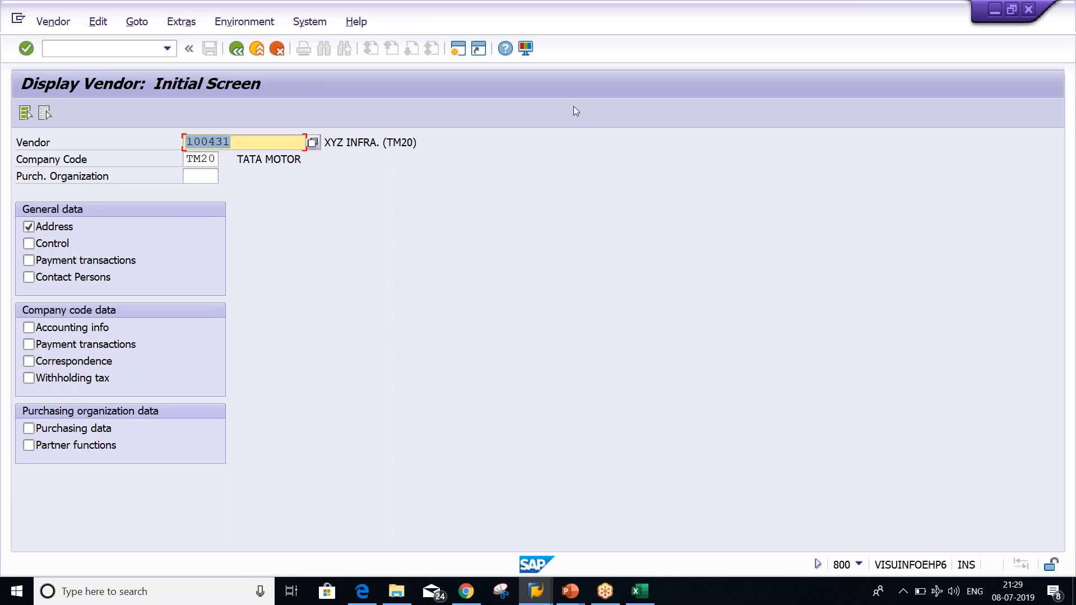
pyautogui.click(457, 51)
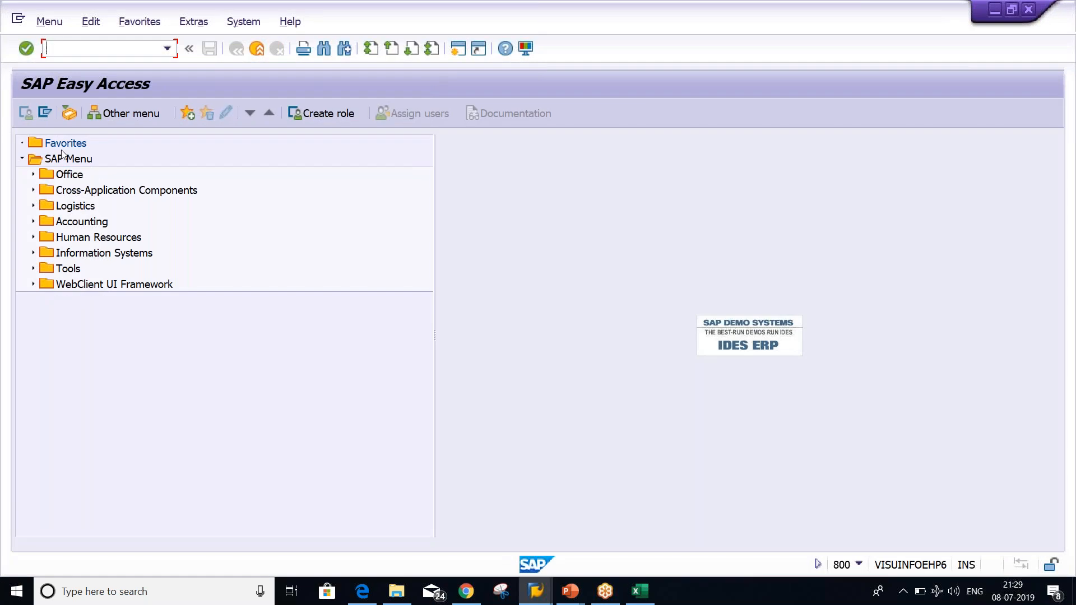
# Run FB60 and change the invoice company code from TM01 to TM20
pyautogui.write('FB60')
pyautogui.press('Return')
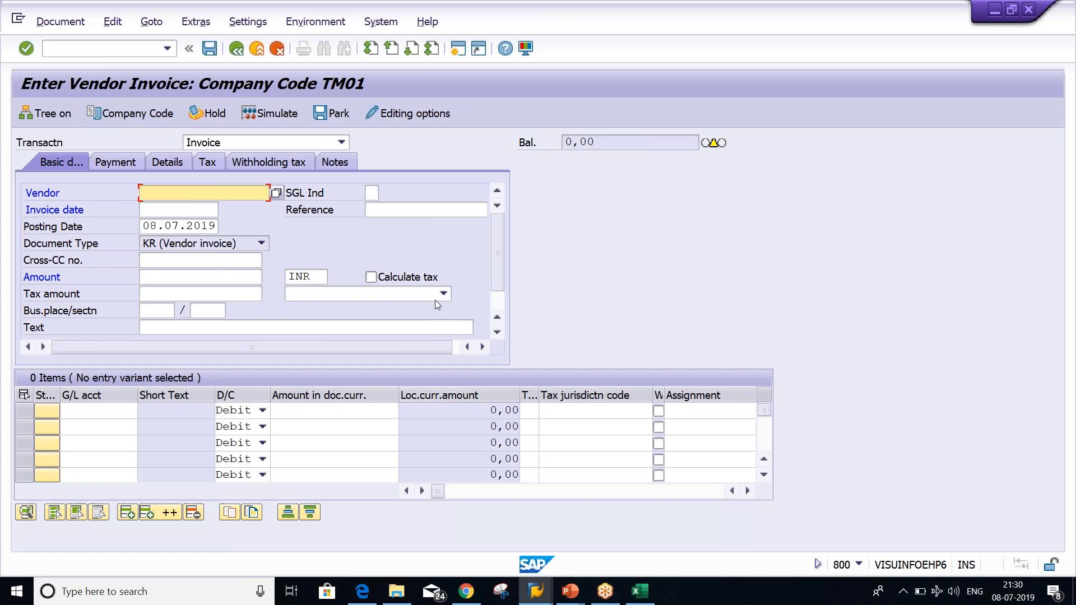
pyautogui.click(499, 303)
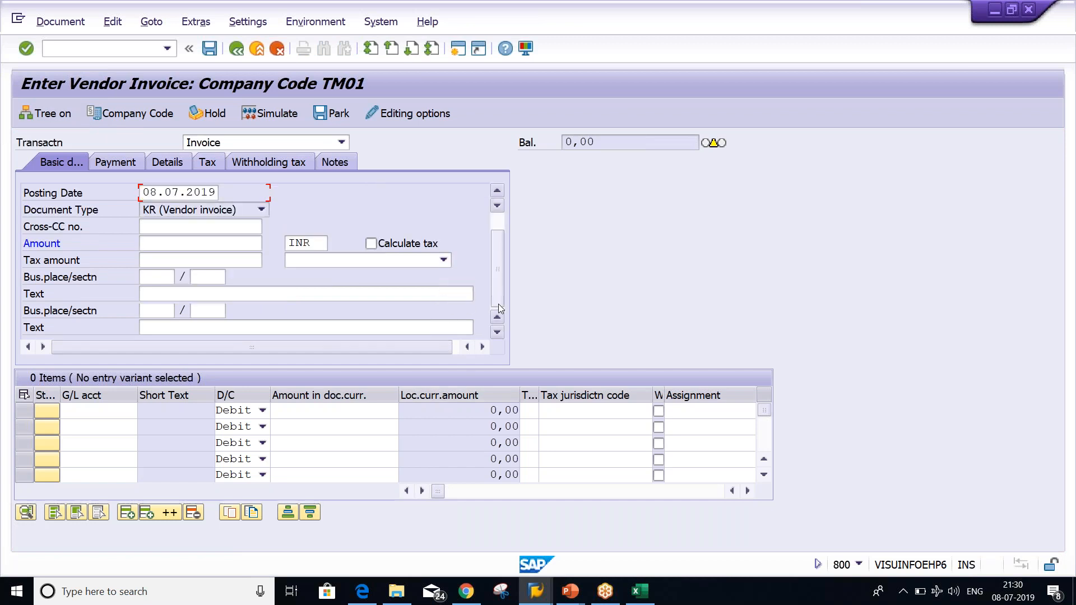
pyautogui.click(146, 113)
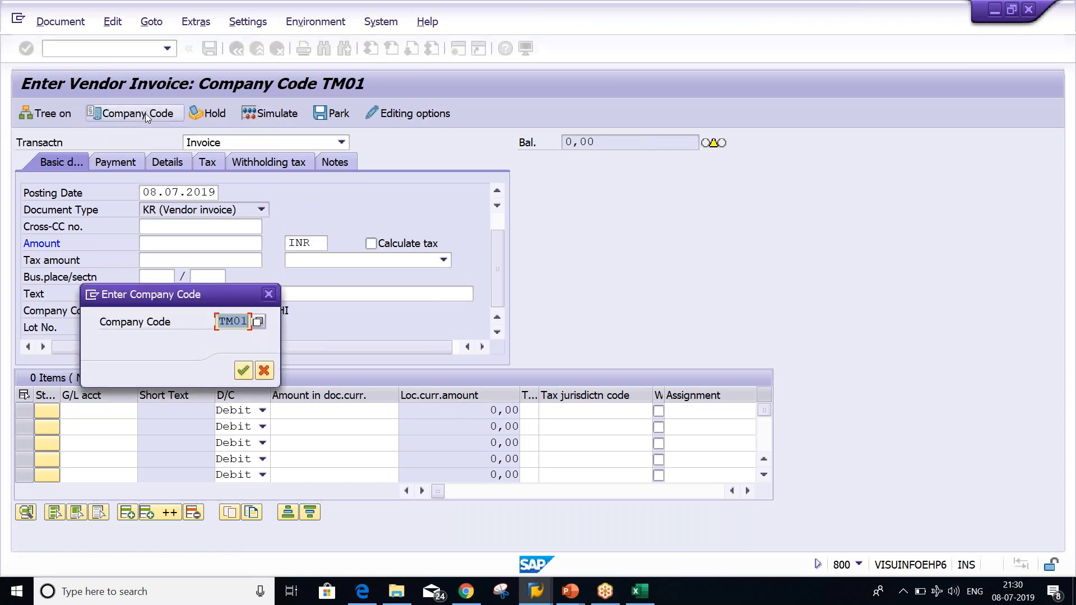
pyautogui.write('TM20')
pyautogui.press('Return')
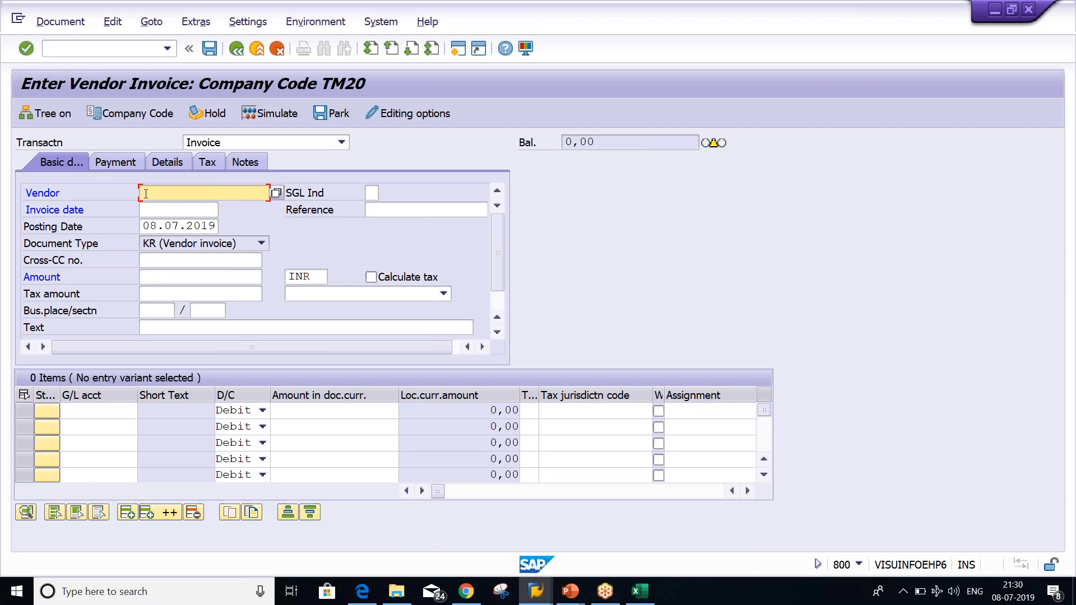
# Glance at the vendor display session and return to the invoice entry window
pyautogui.press('F4')
pyautogui.hotkey('alt', 'Tab')
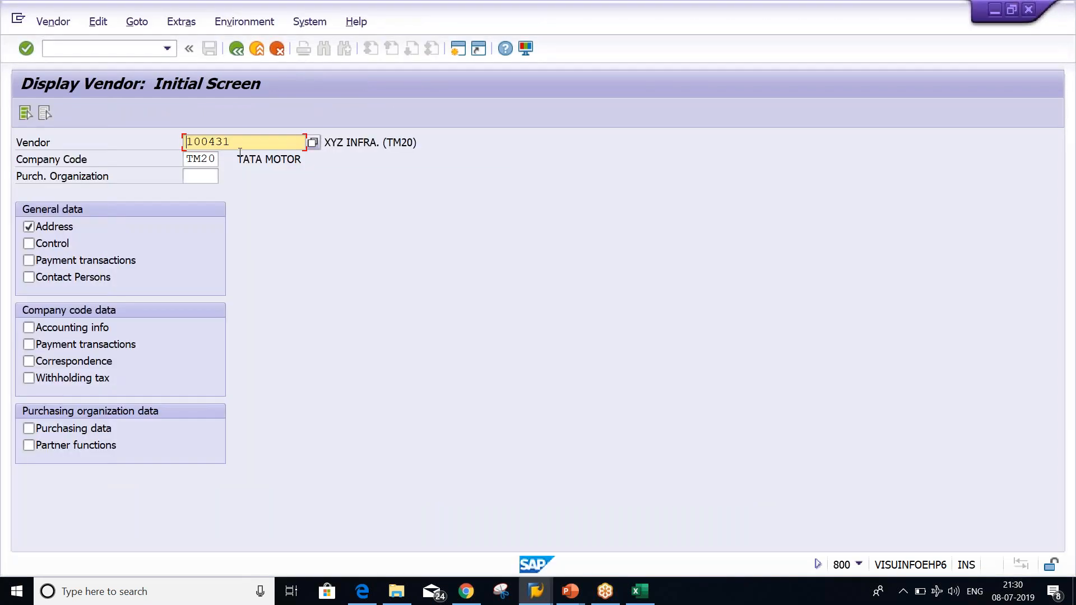
pyautogui.hotkey('alt', 'Tab')
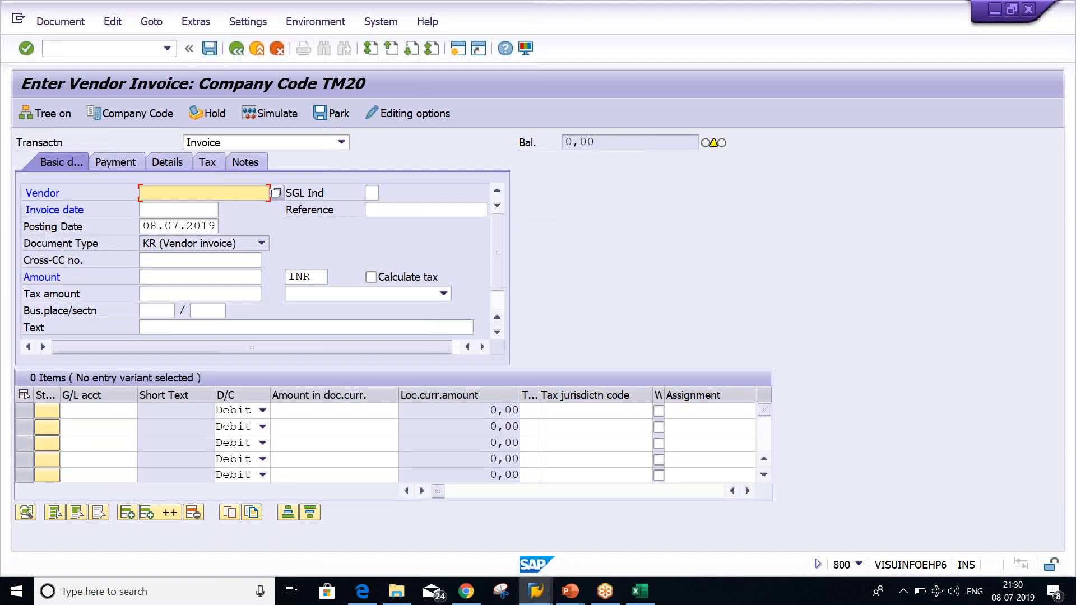
# Enter the new vendor's number and copy posting date 08.07.2019 into the invoice date
pyautogui.write('100431')
pyautogui.click(155, 211)
pyautogui.click(152, 228)
pyautogui.hotkey('ctrl', 'a')
pyautogui.hotkey('ctrl', 'c')
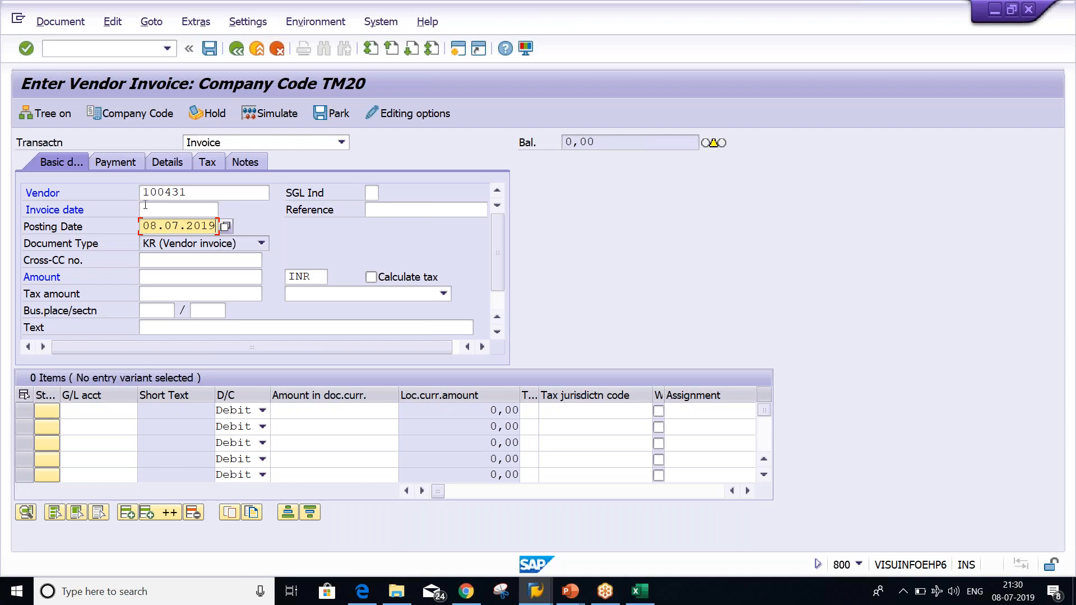
pyautogui.click(146, 206)
pyautogui.hotkey('ctrl', 'v')
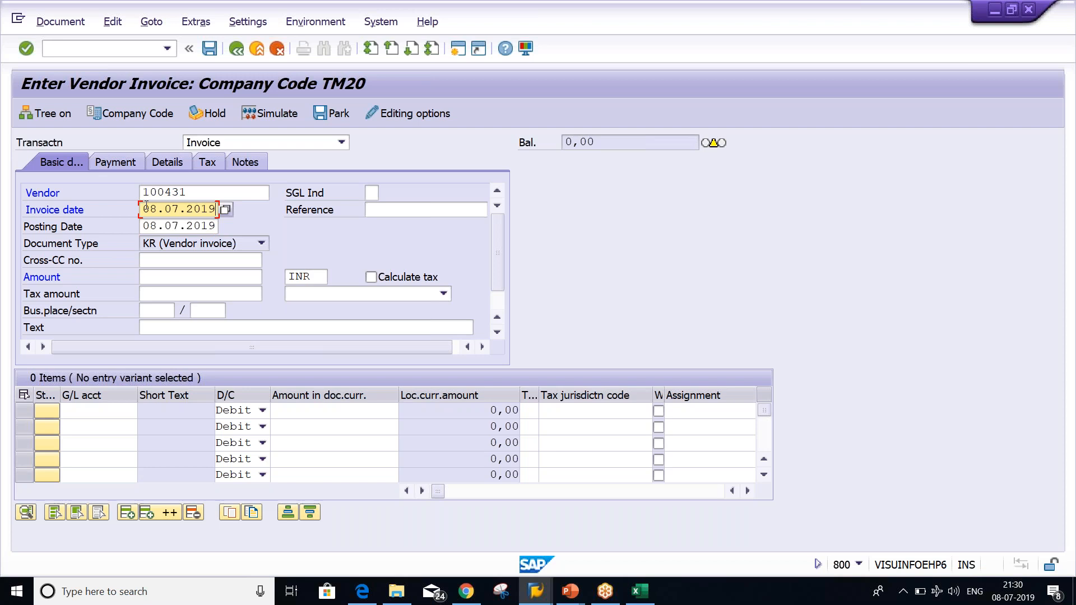
# Set the invoice amount to 1000
pyautogui.click(161, 279)
pyautogui.write('000')
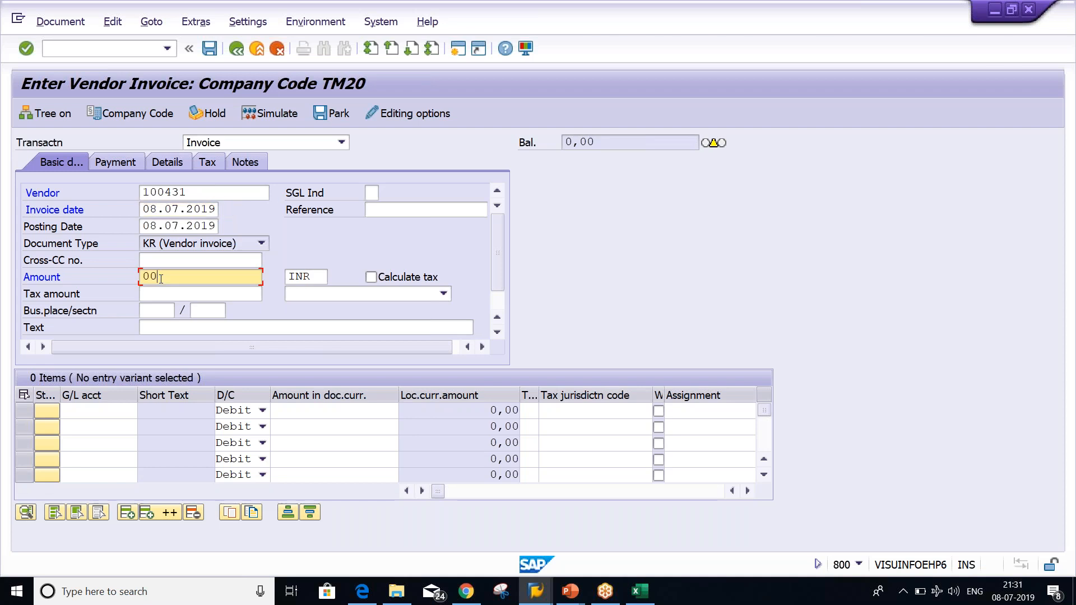
pyautogui.press('BackSpace')
pyautogui.press('BackSpace')
pyautogui.press('BackSpace')
pyautogui.write('1000')
pyautogui.click(110, 408)
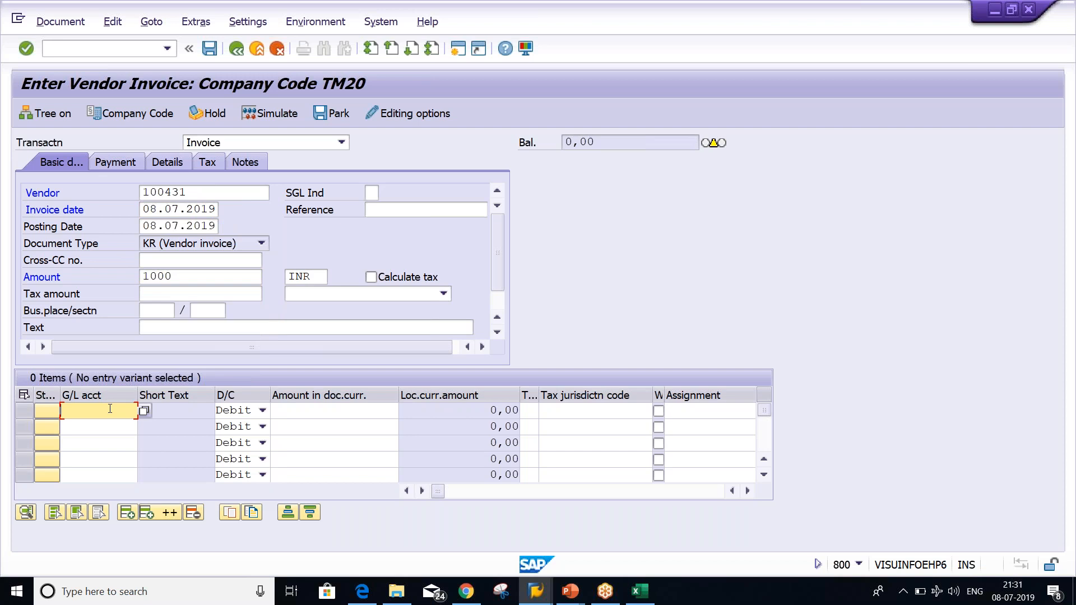
# Add the RENT ACT line with G/L account 4000 for 1000, then preview the document overview
pyautogui.write('4000')
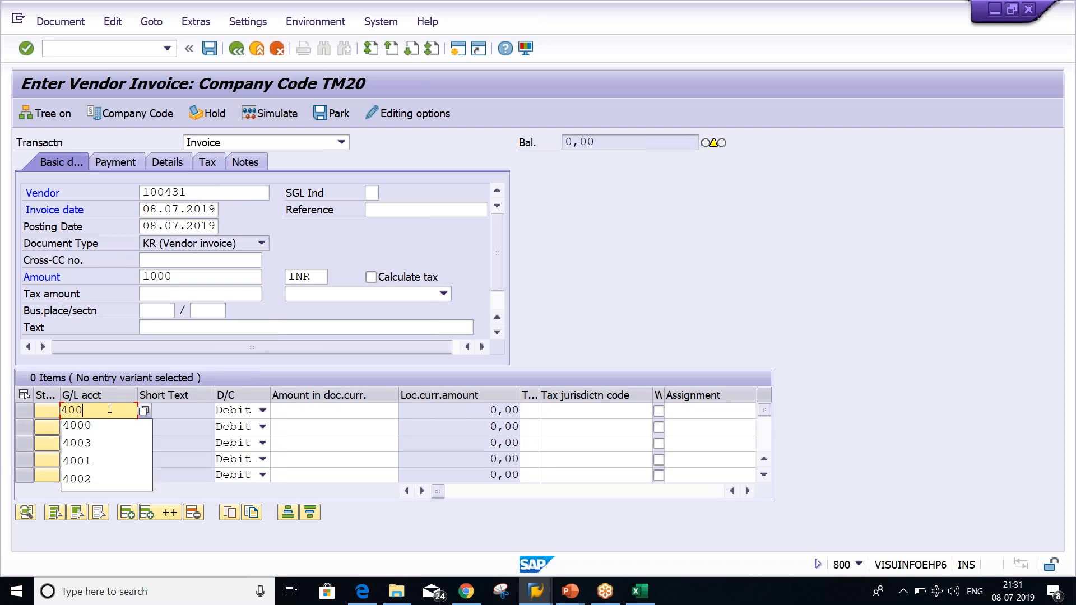
pyautogui.press('Tab')
pyautogui.press('Tab')
pyautogui.write('1')
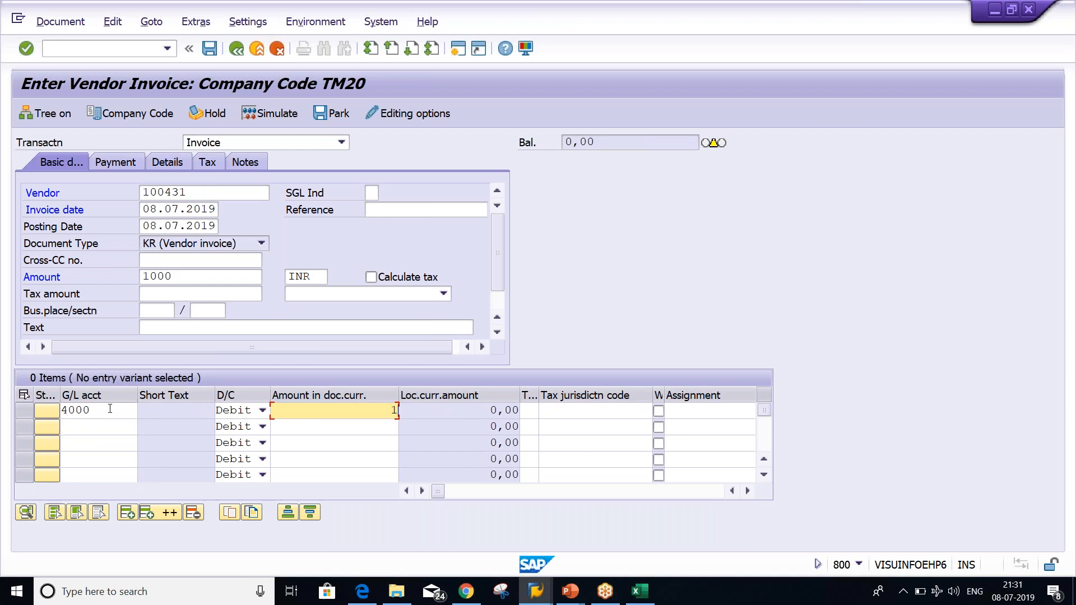
pyautogui.write('000')
pyautogui.press('Return')
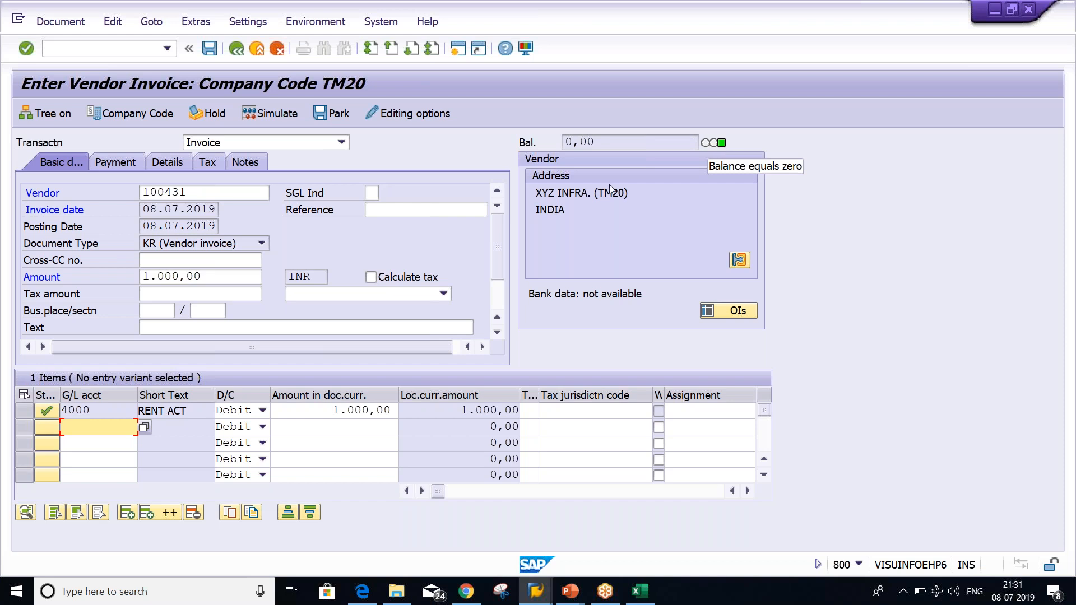
pyautogui.click(267, 113)
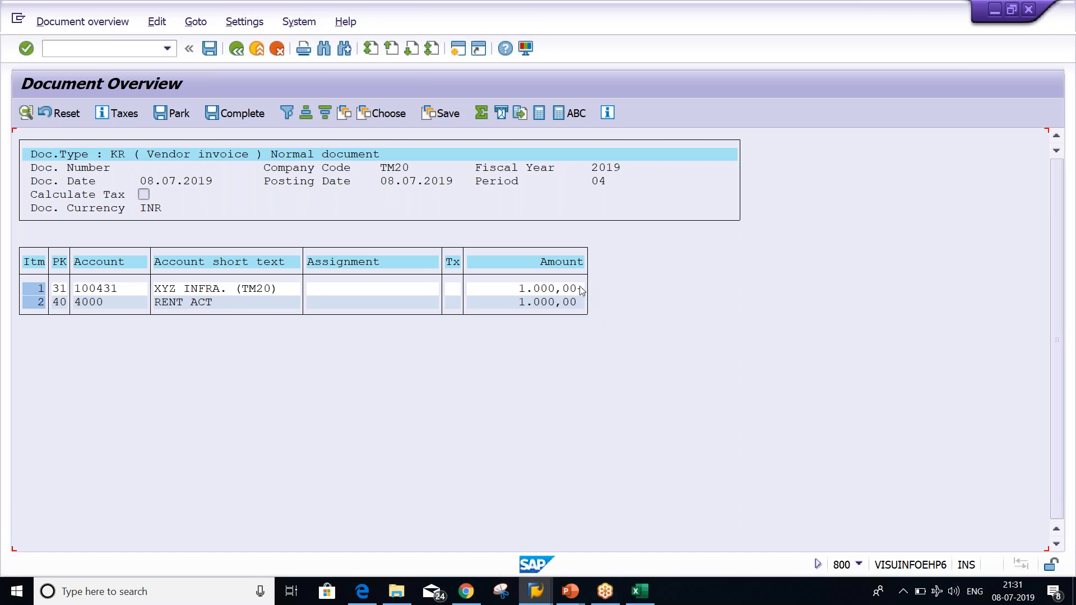
# Check the 1.000,00 expense and vendor lines, then post the invoice as document 1011
pyautogui.click(581, 303)
pyautogui.click(529, 288)
pyautogui.click(210, 50)
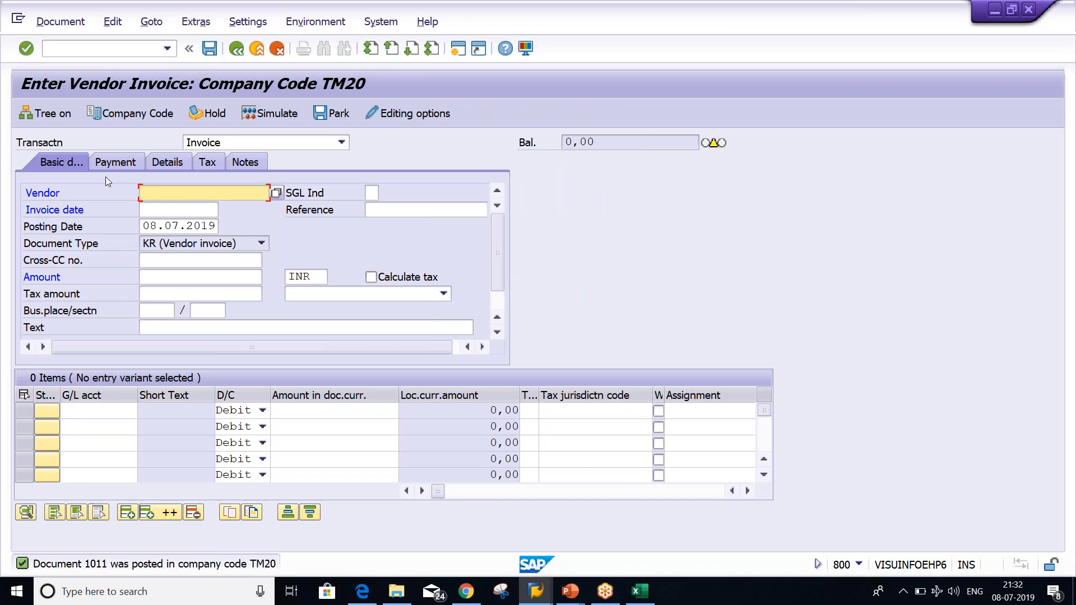
# Run the vendor line item report for vendor 100431's open items, showing invoice 1011 at 1.000,00-
pyautogui.click(95, 49)
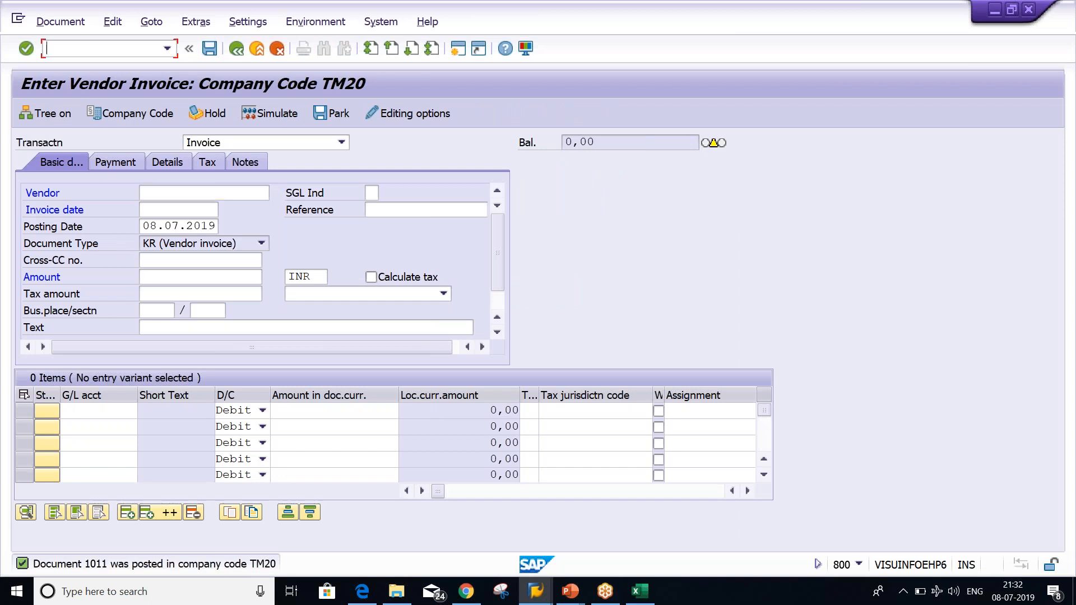
pyautogui.write('/NFB')
pyautogui.write('L3N')
pyautogui.press('Return')
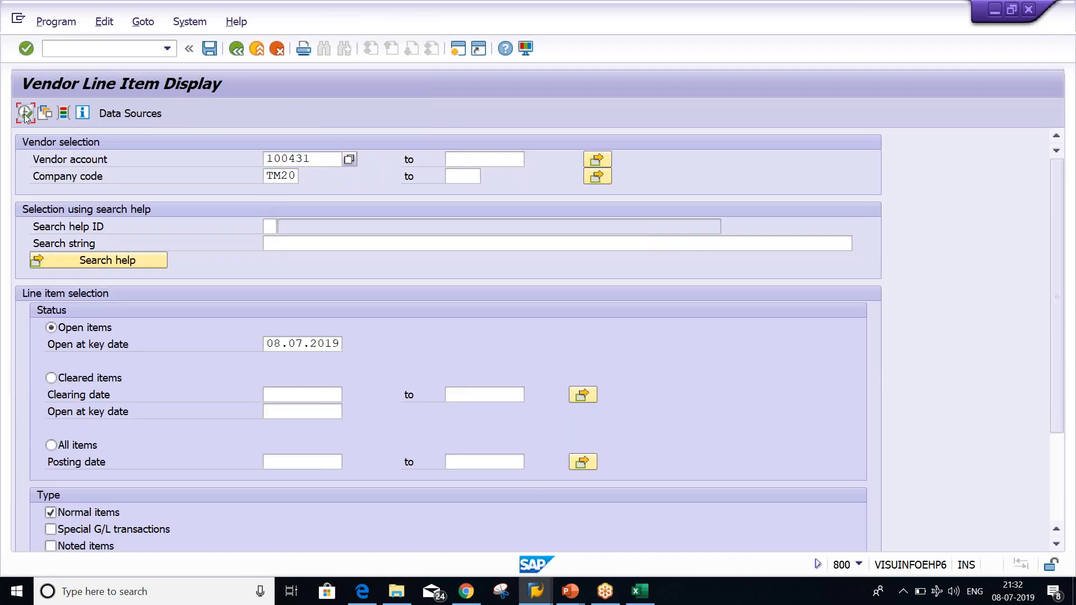
pyautogui.click(25, 114)
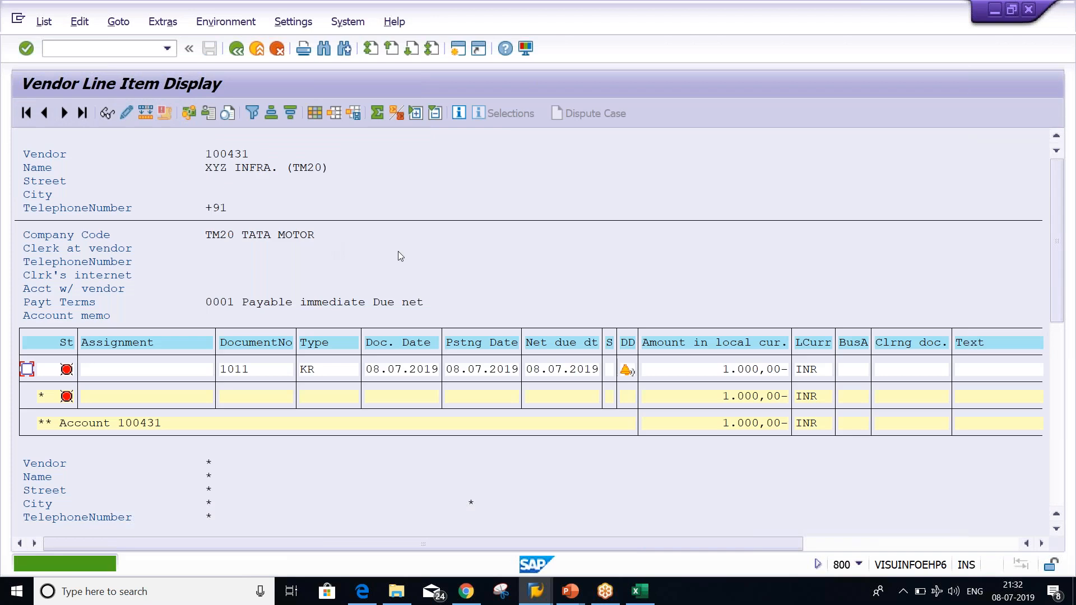
pyautogui.click(707, 370)
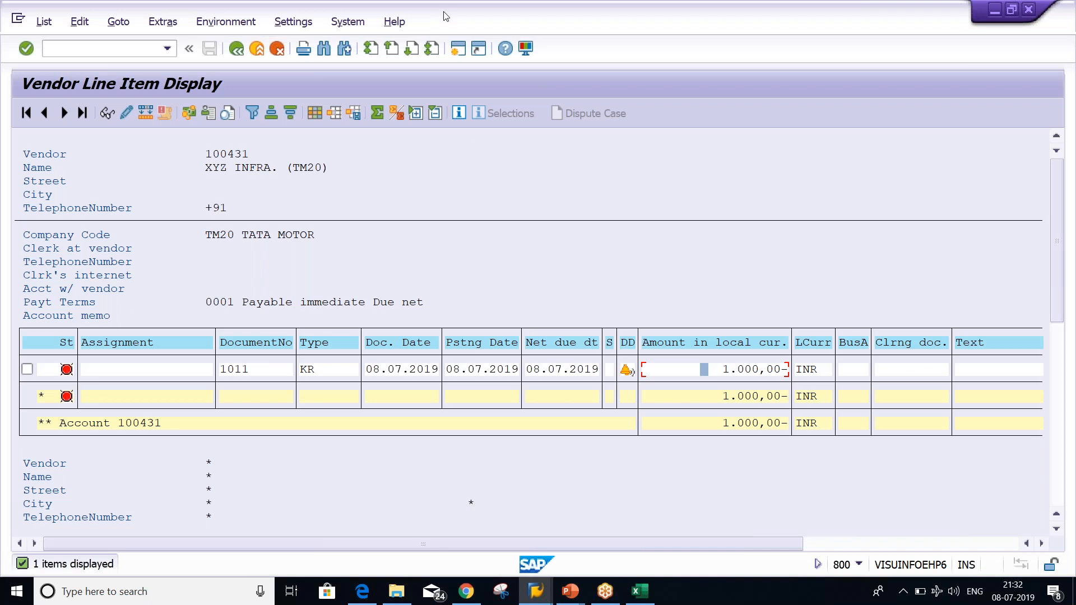
pyautogui.click(458, 49)
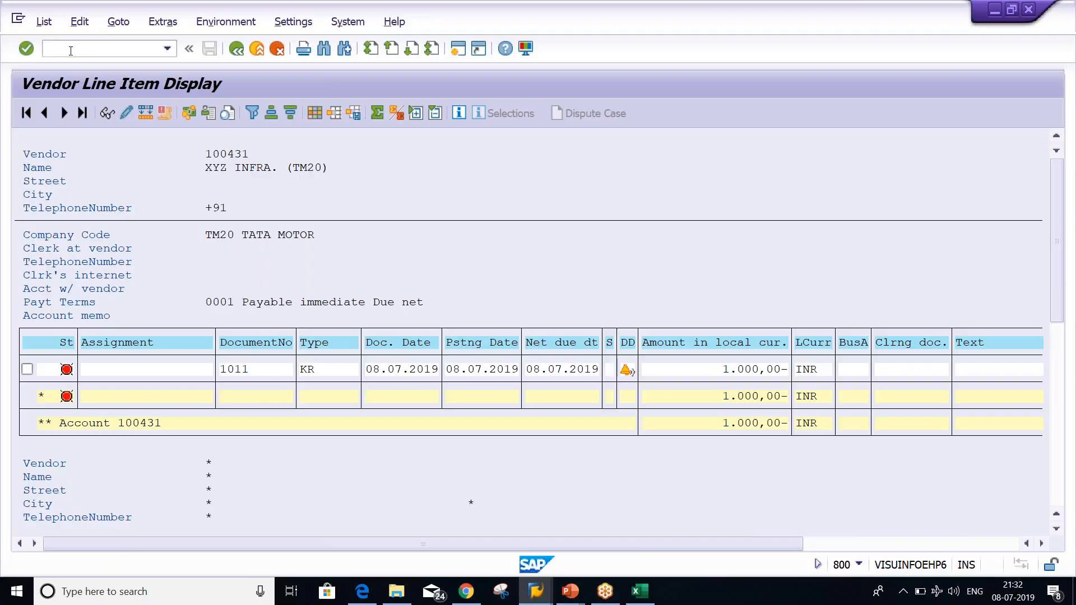
# Start an F-53 payment dated 08.07.2019 from bank account 1000 for amount 1000
pyautogui.write('F-')
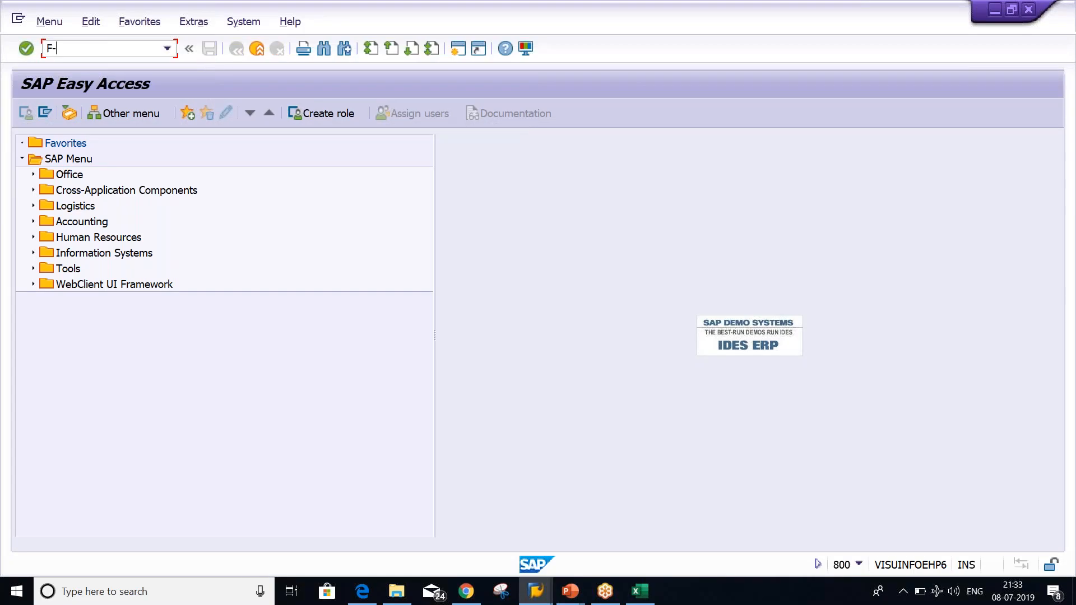
pyautogui.write('53')
pyautogui.press('Return')
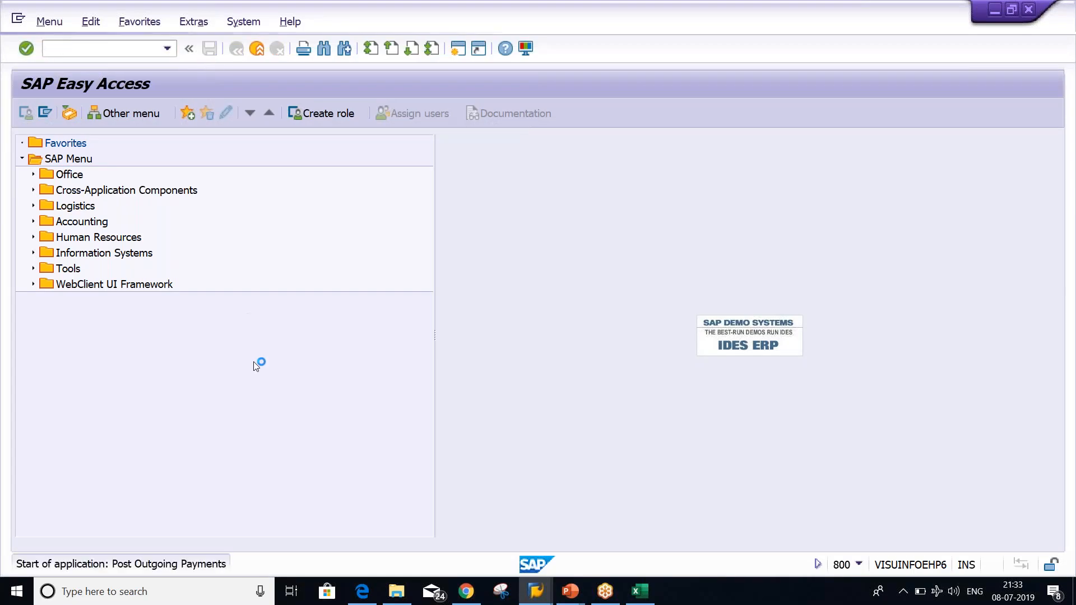
pyautogui.click(181, 159)
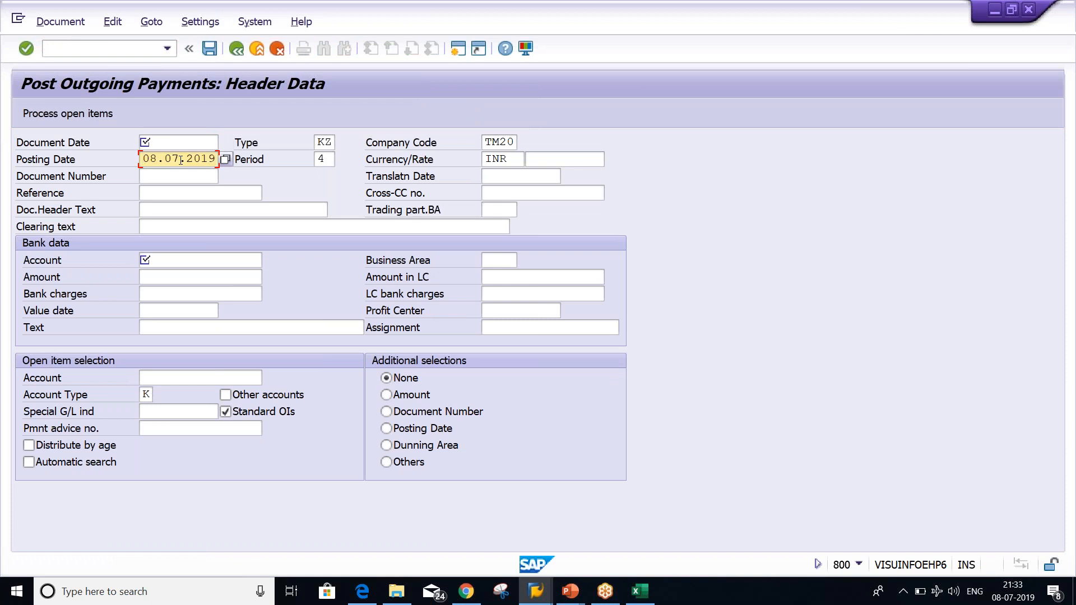
pyautogui.click(175, 143)
pyautogui.write('08.07.2019')
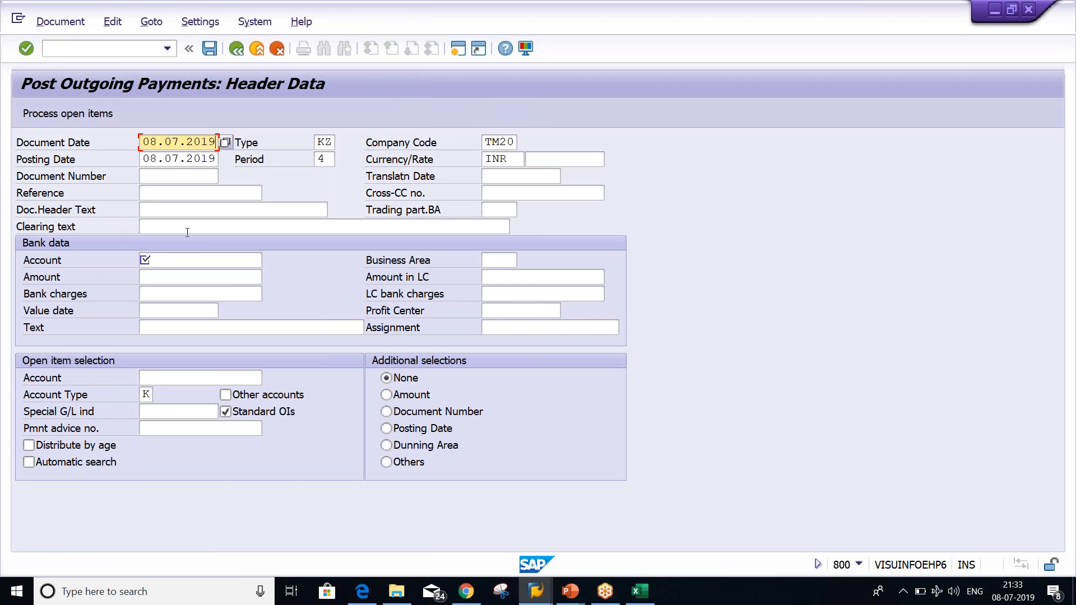
pyautogui.click(169, 258)
pyautogui.write('1000')
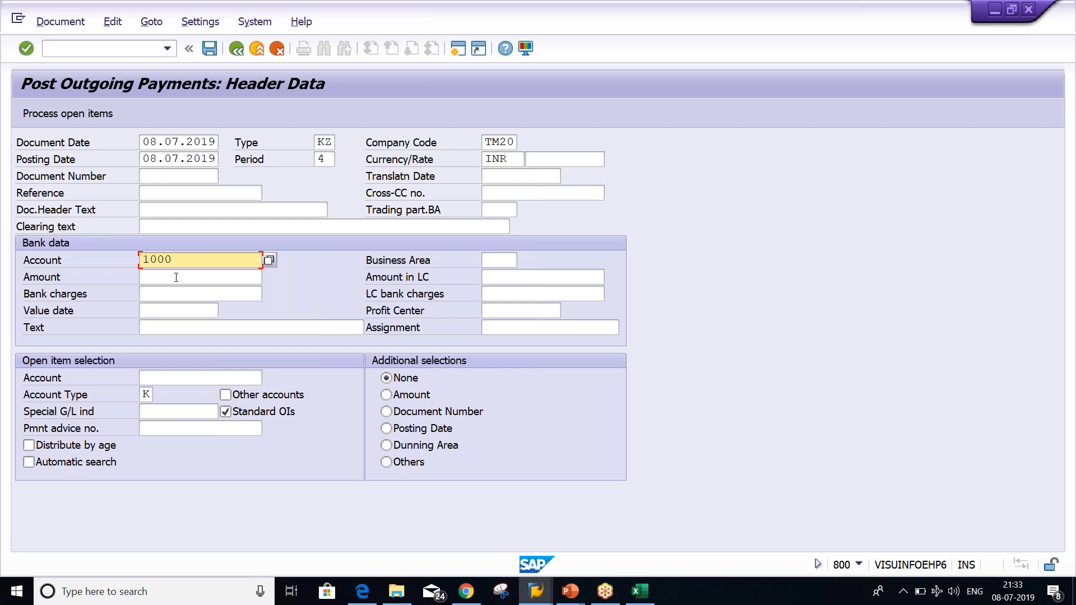
pyautogui.click(176, 277)
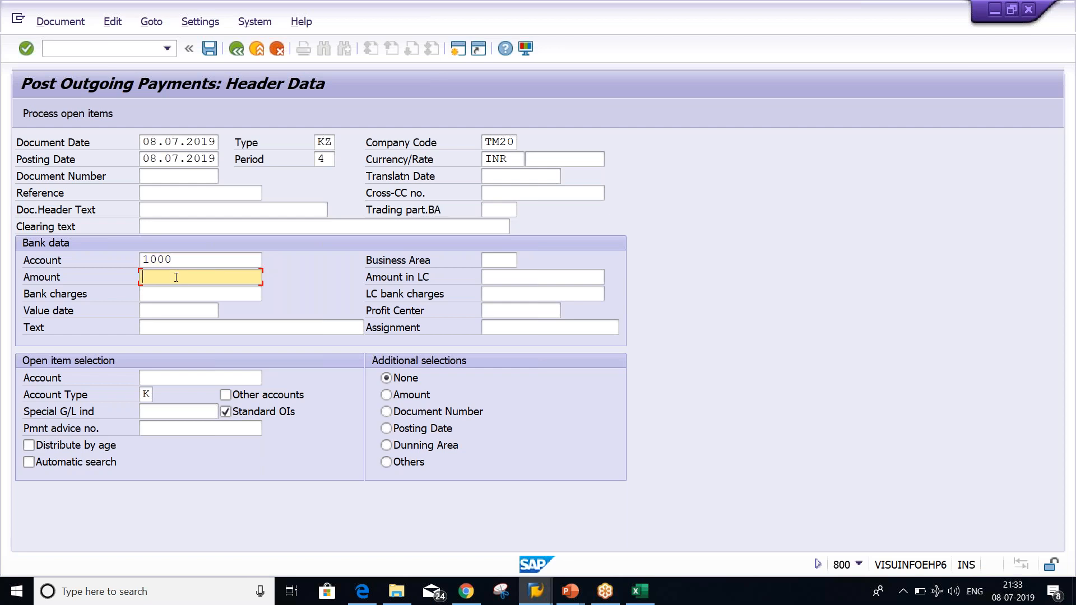
pyautogui.write('1000')
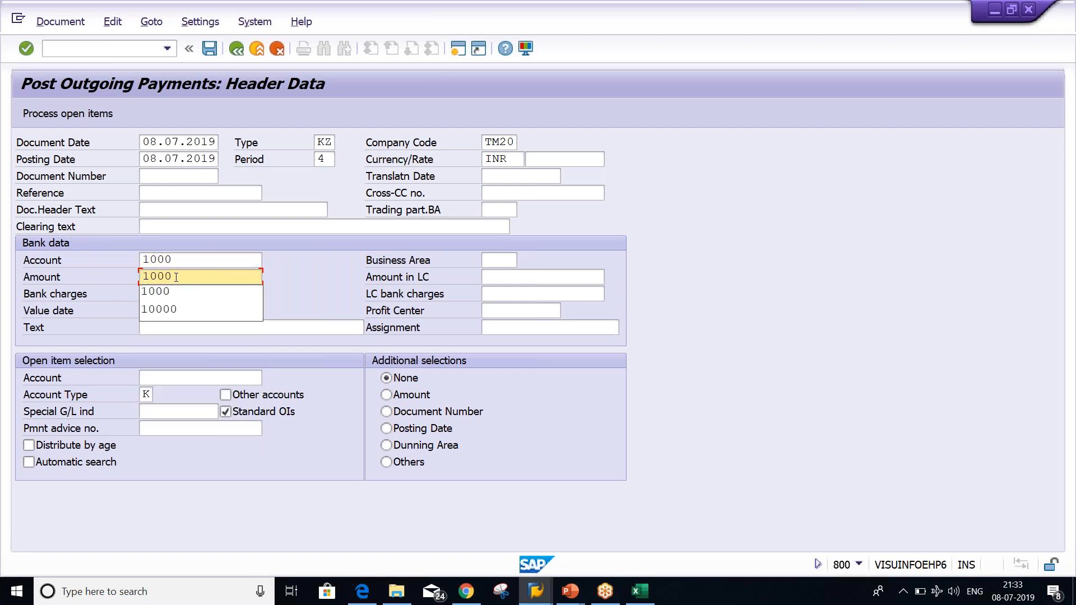
pyautogui.click(316, 277)
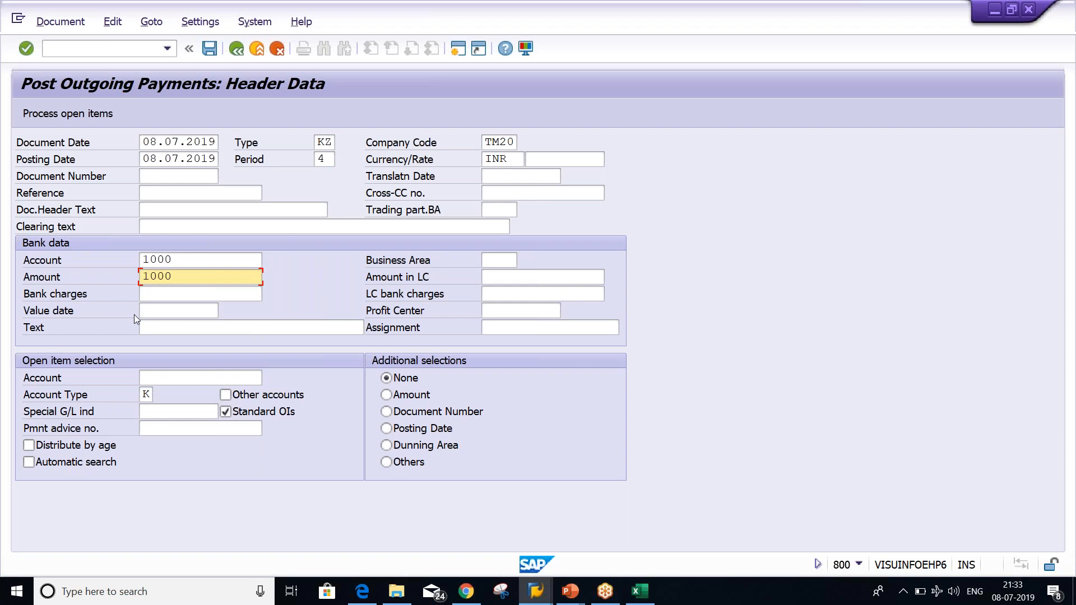
# Fill in vendor 100431 as the open-item account, cross-checking the number in the vendor report
pyautogui.click(169, 378)
pyautogui.rightClick(153, 383)
pyautogui.rightClick(148, 380)
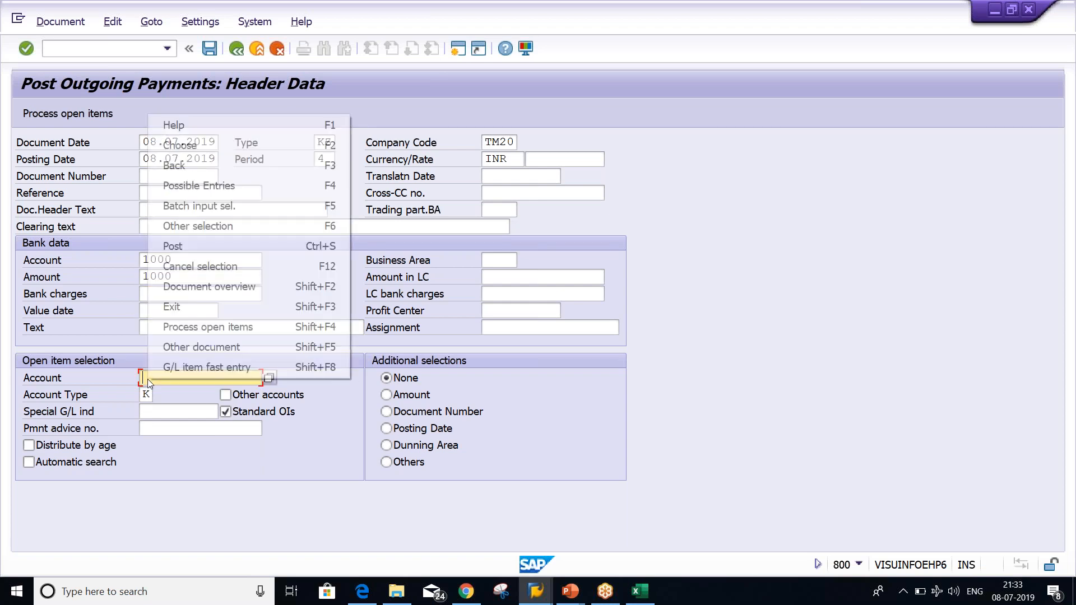
pyautogui.click(147, 379)
pyautogui.write('1000')
pyautogui.press('BackSpace')
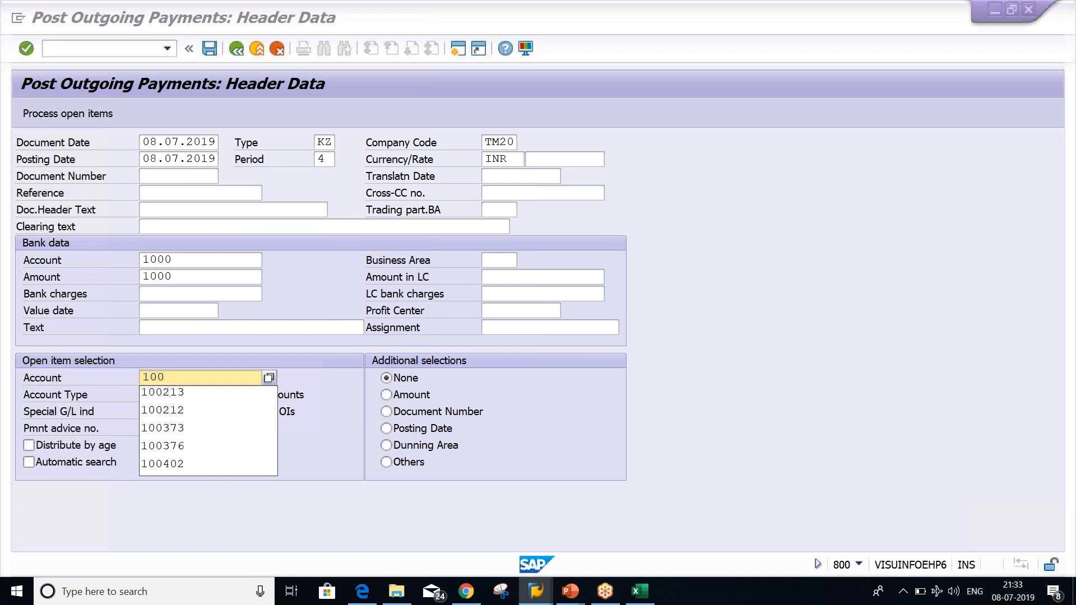
pyautogui.hotkey('alt', 'Tab')
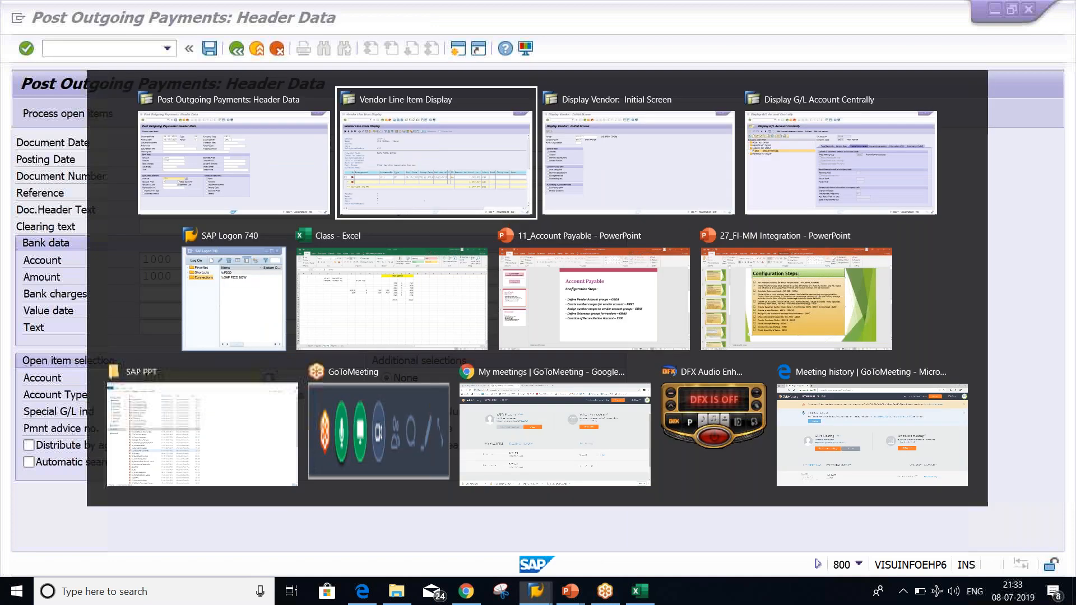
pyautogui.hotkey('alt', 'Tab')
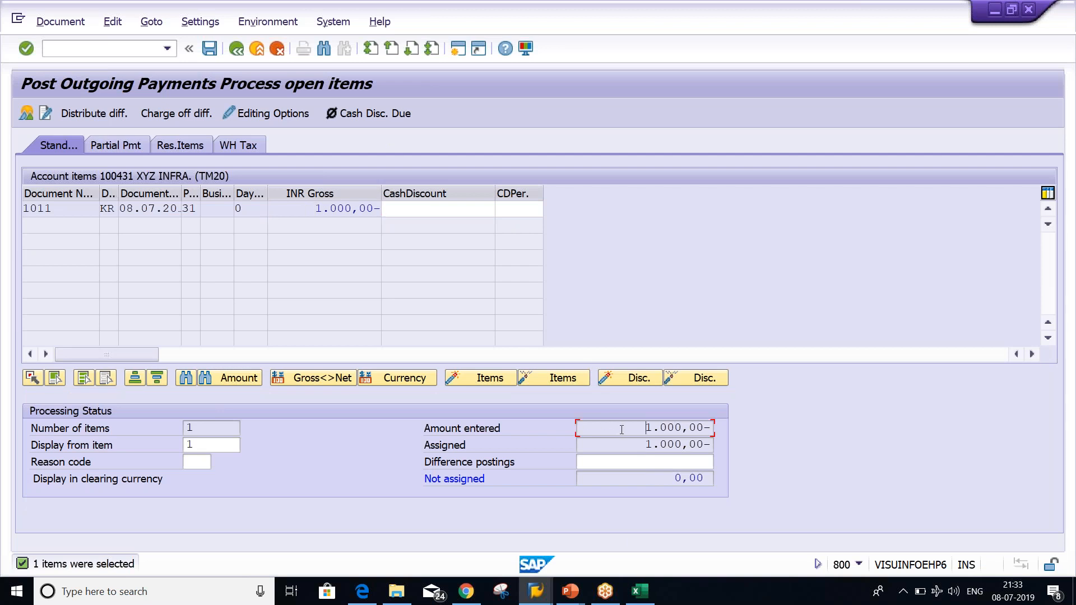
# Verify the 1000 payment is fully assigned to invoice 1011 with 0,00 not assigned
pyautogui.doubleClick(680, 433)
pyautogui.moveTo(622, 444); pyautogui.dragTo(758, 446)
pyautogui.moveTo(671, 482); pyautogui.dragTo(743, 478)
# Simulate the payment document, review the bank line, and post it as document 1012
pyautogui.click(59, 25)
pyautogui.click(62, 62)
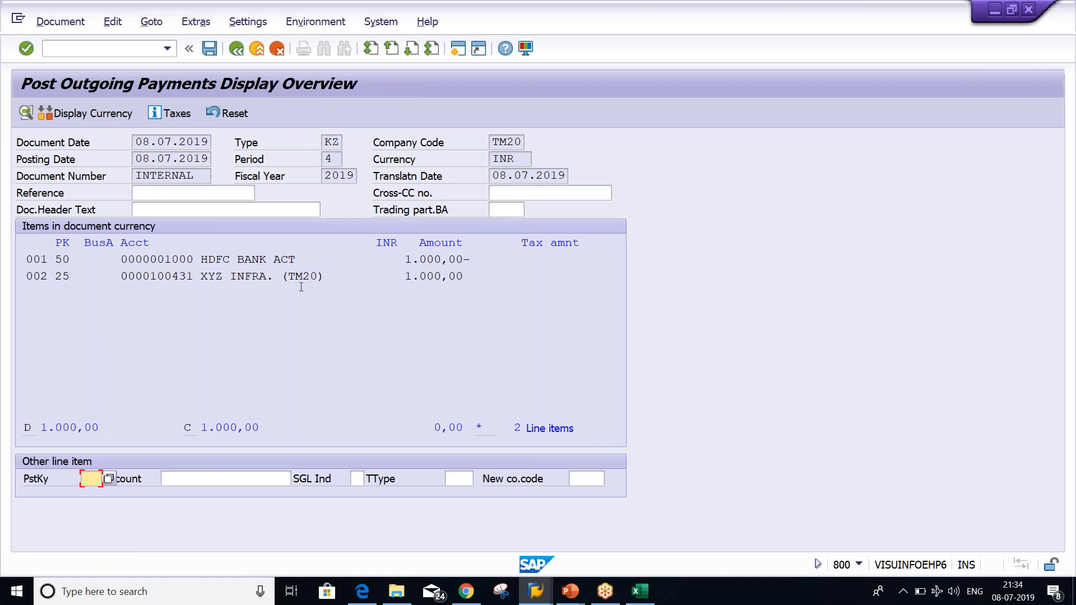
pyautogui.click(428, 282)
pyautogui.click(420, 259)
pyautogui.click(210, 50)
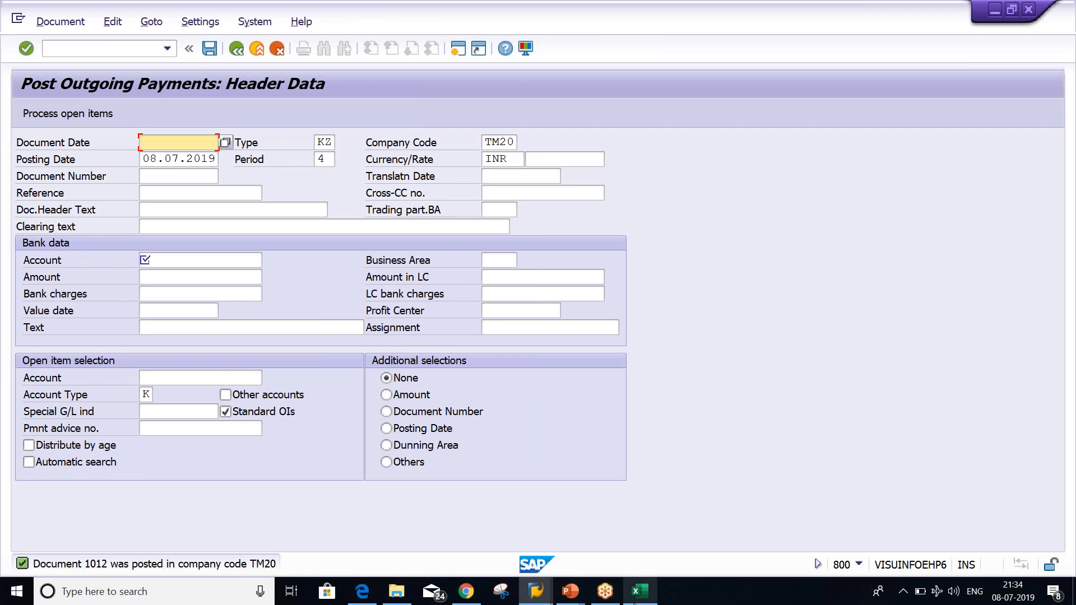
# Rerun vendor 100431's line item report for all items, showing 1011 and 1012 cleared
pyautogui.click(536, 588)
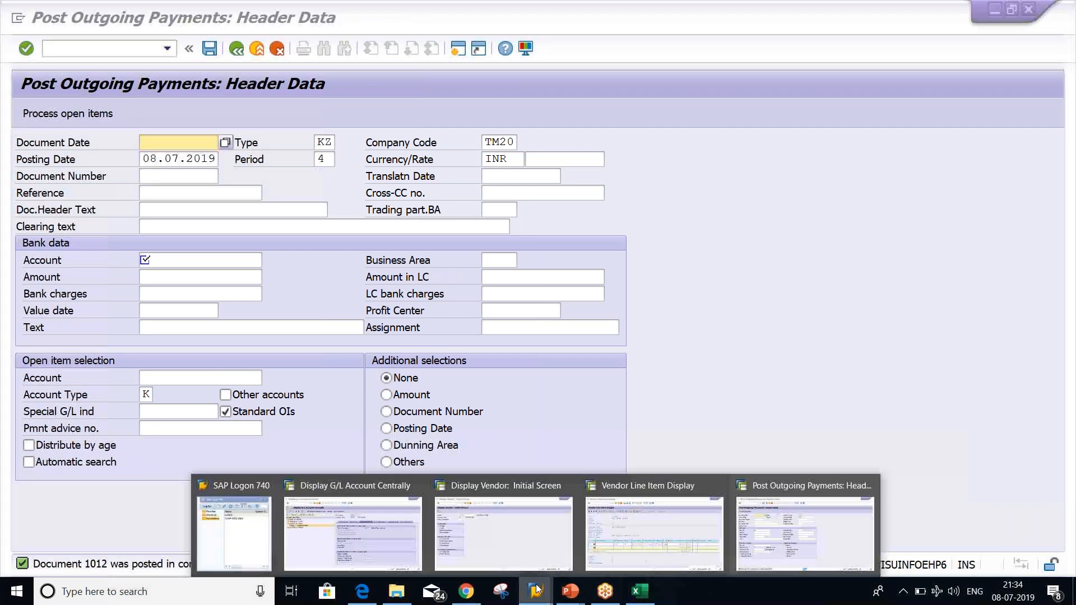
pyautogui.click(630, 549)
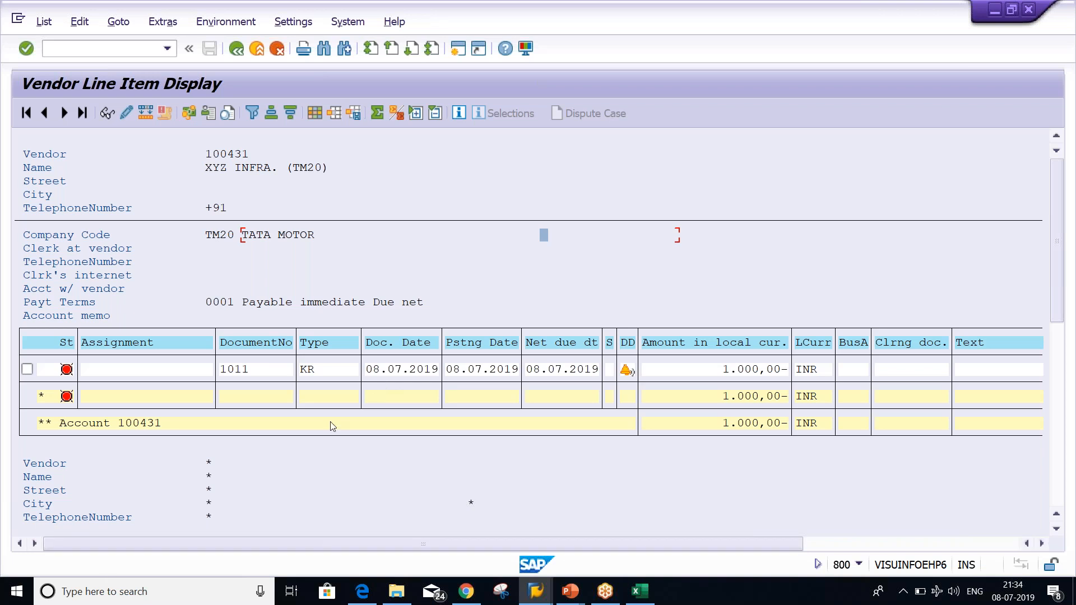
pyautogui.click(48, 26)
pyautogui.click(56, 61)
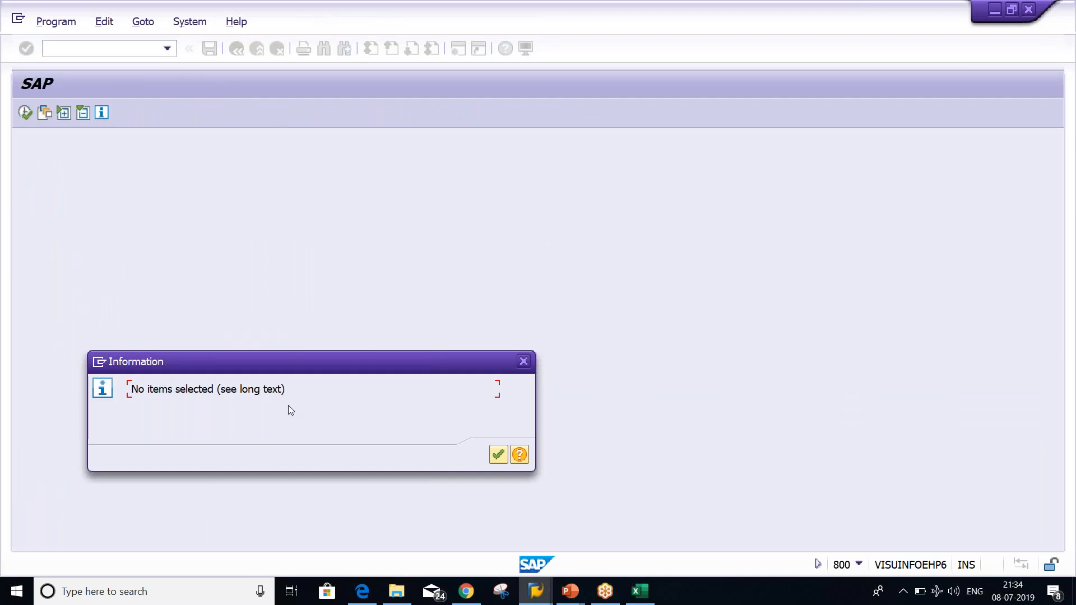
pyautogui.press('Return')
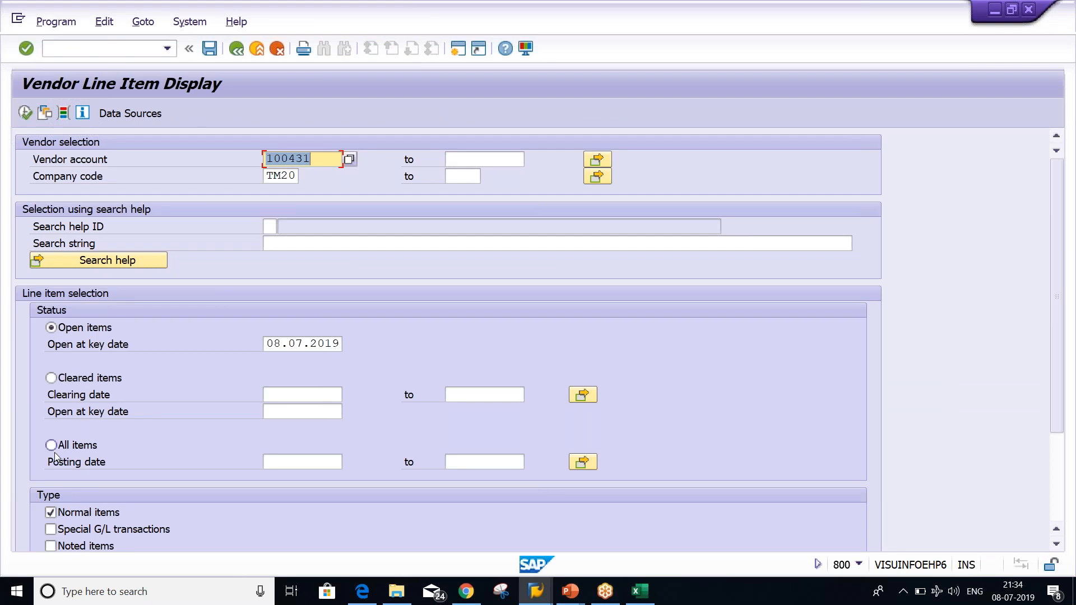
pyautogui.click(51, 445)
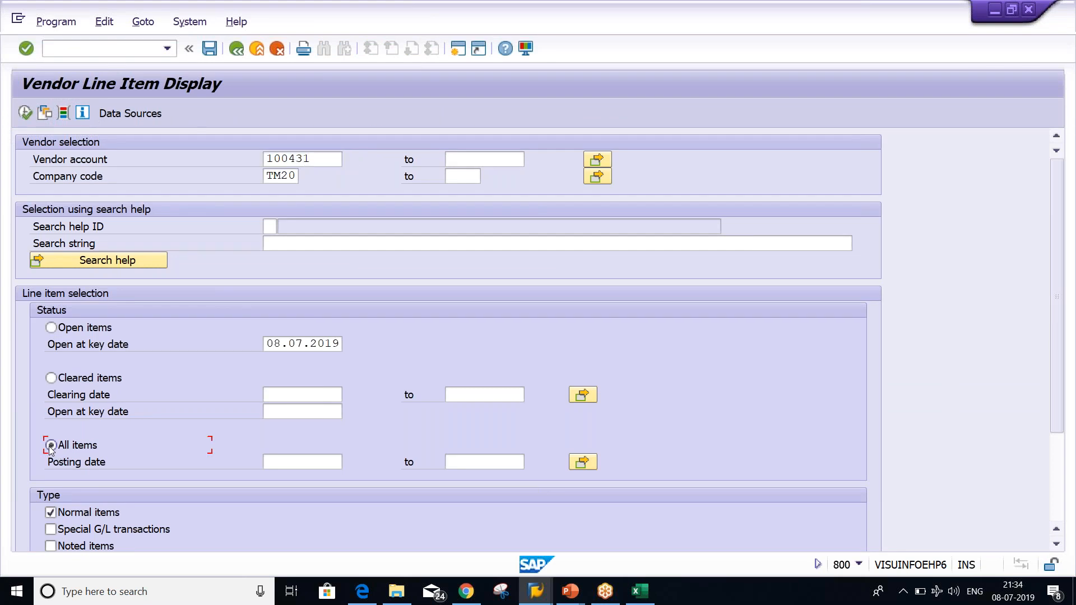
pyautogui.click(26, 114)
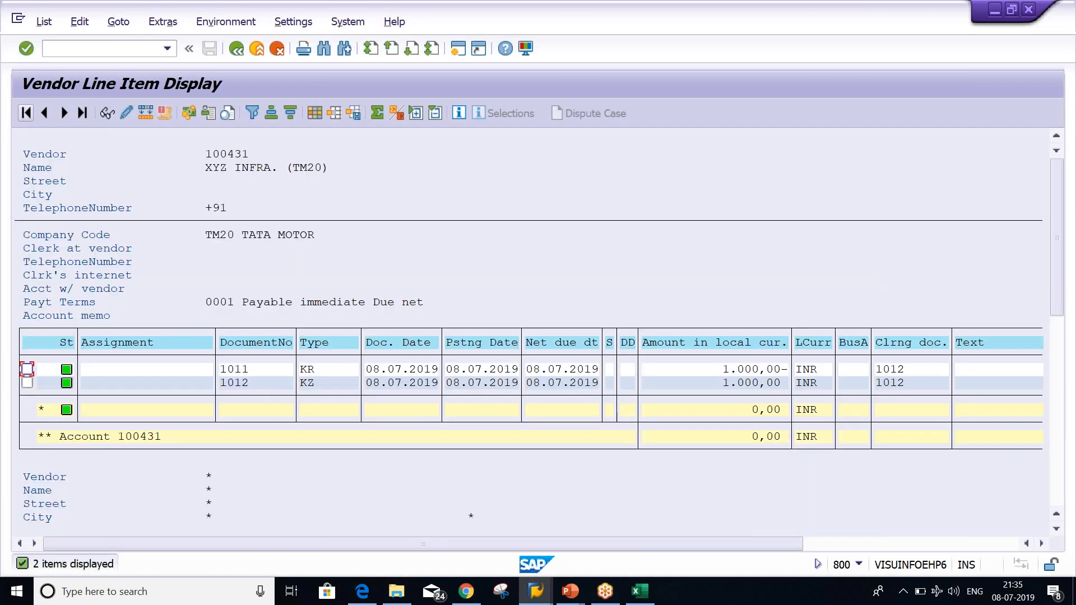
pyautogui.click(397, 236)
pyautogui.click(739, 370)
pyautogui.click(691, 369)
pyautogui.click(692, 386)
pyautogui.click(326, 371)
pyautogui.click(995, 10)
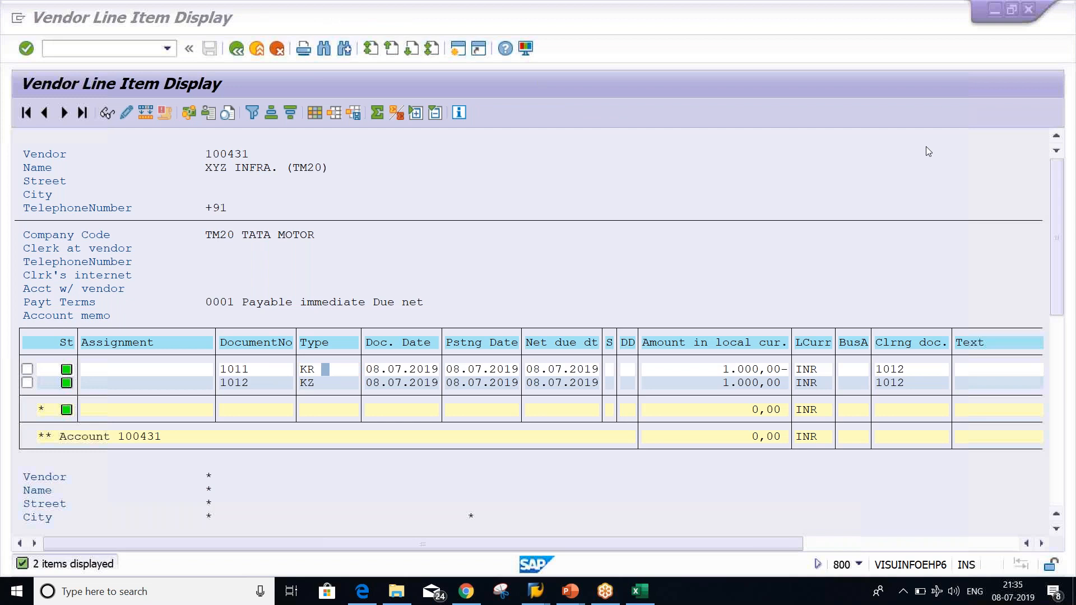